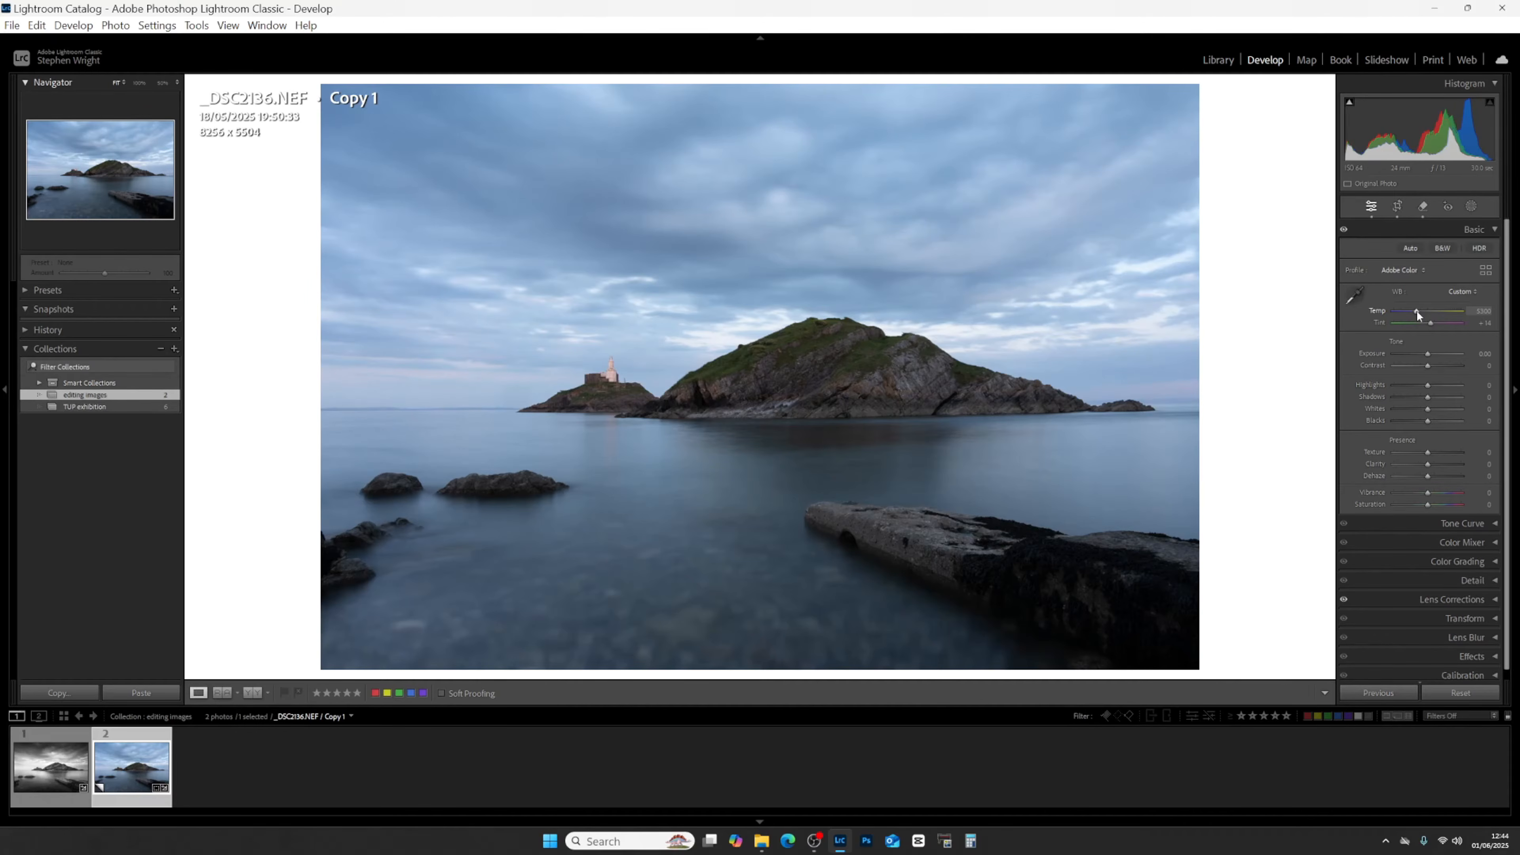
Warm the photo's white balance to a Temp of 6298 and raise the overall Exposure to +0.09.
left_click_drag(1417, 311, 1422, 311)
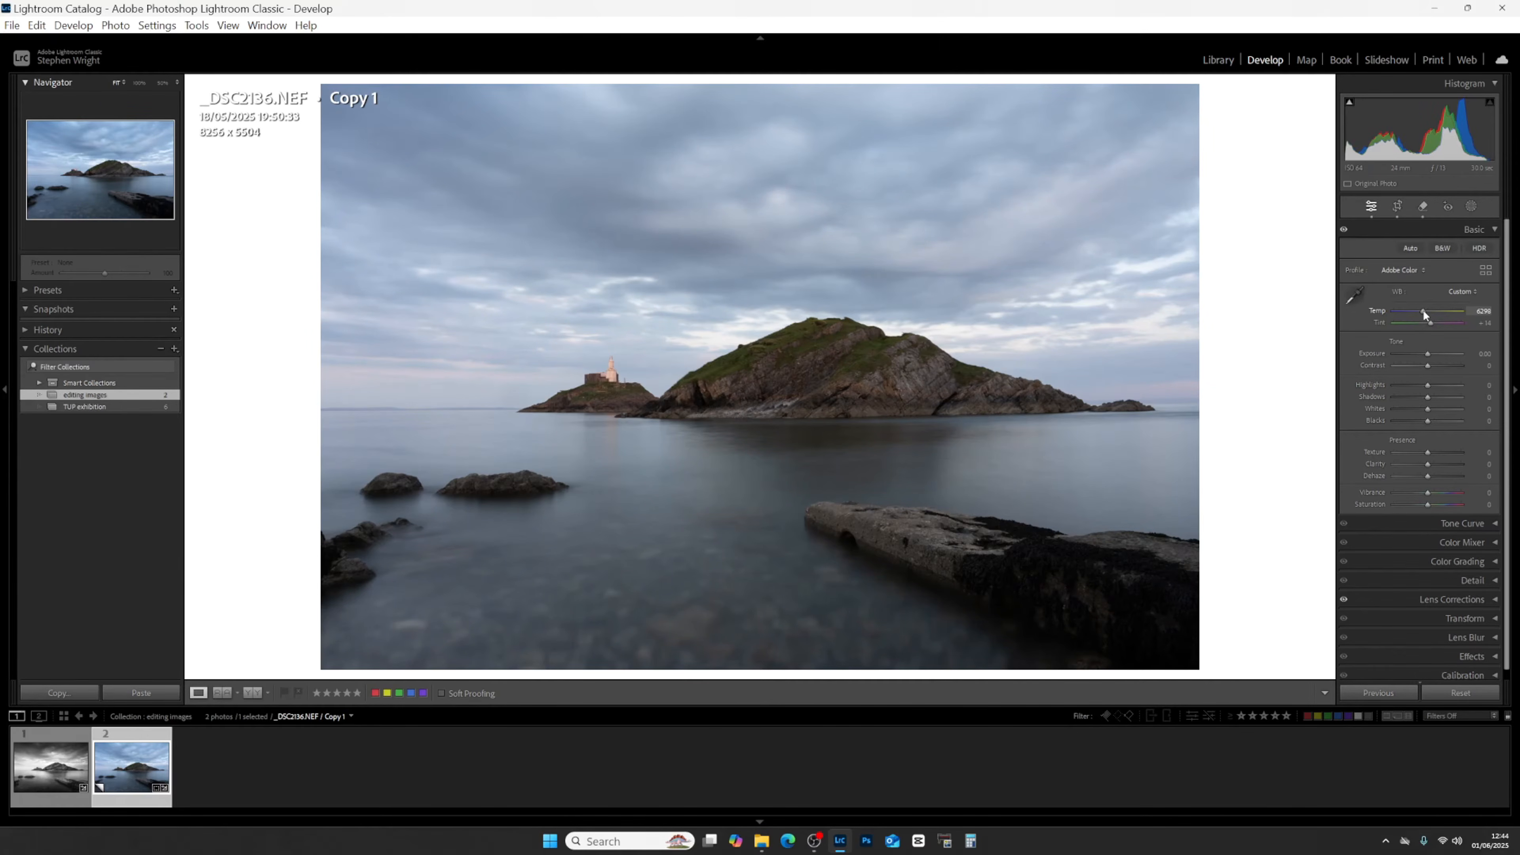
left_click_drag(1423, 309, 1423, 310)
left_click_drag(1428, 354, 1428, 354)
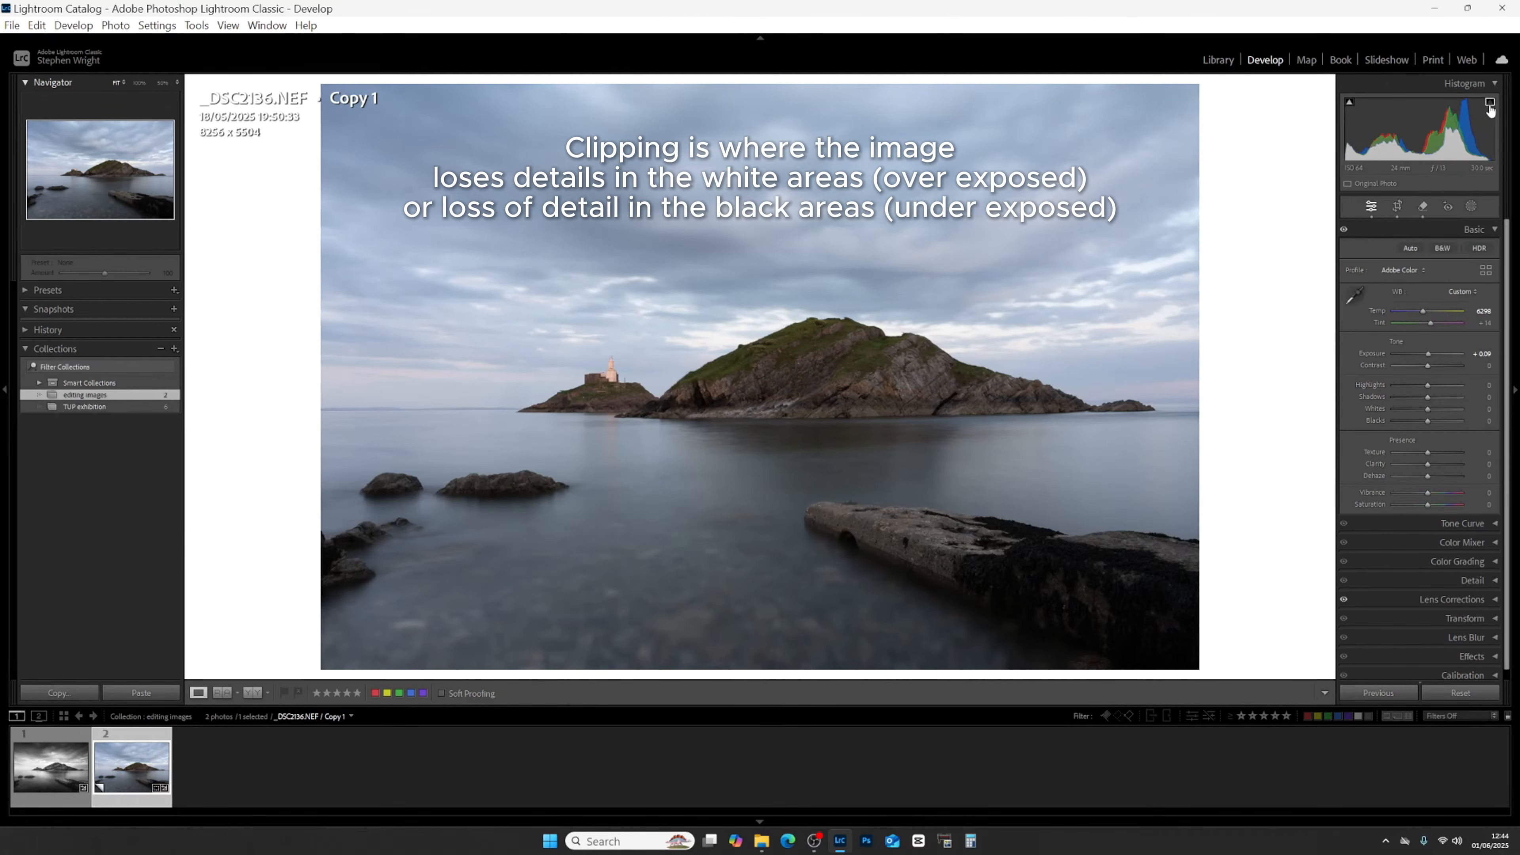
With the shadow clipping warning turned on, set the photo's Highlights to −35 and Shadows to +39.
left_click(1350, 103)
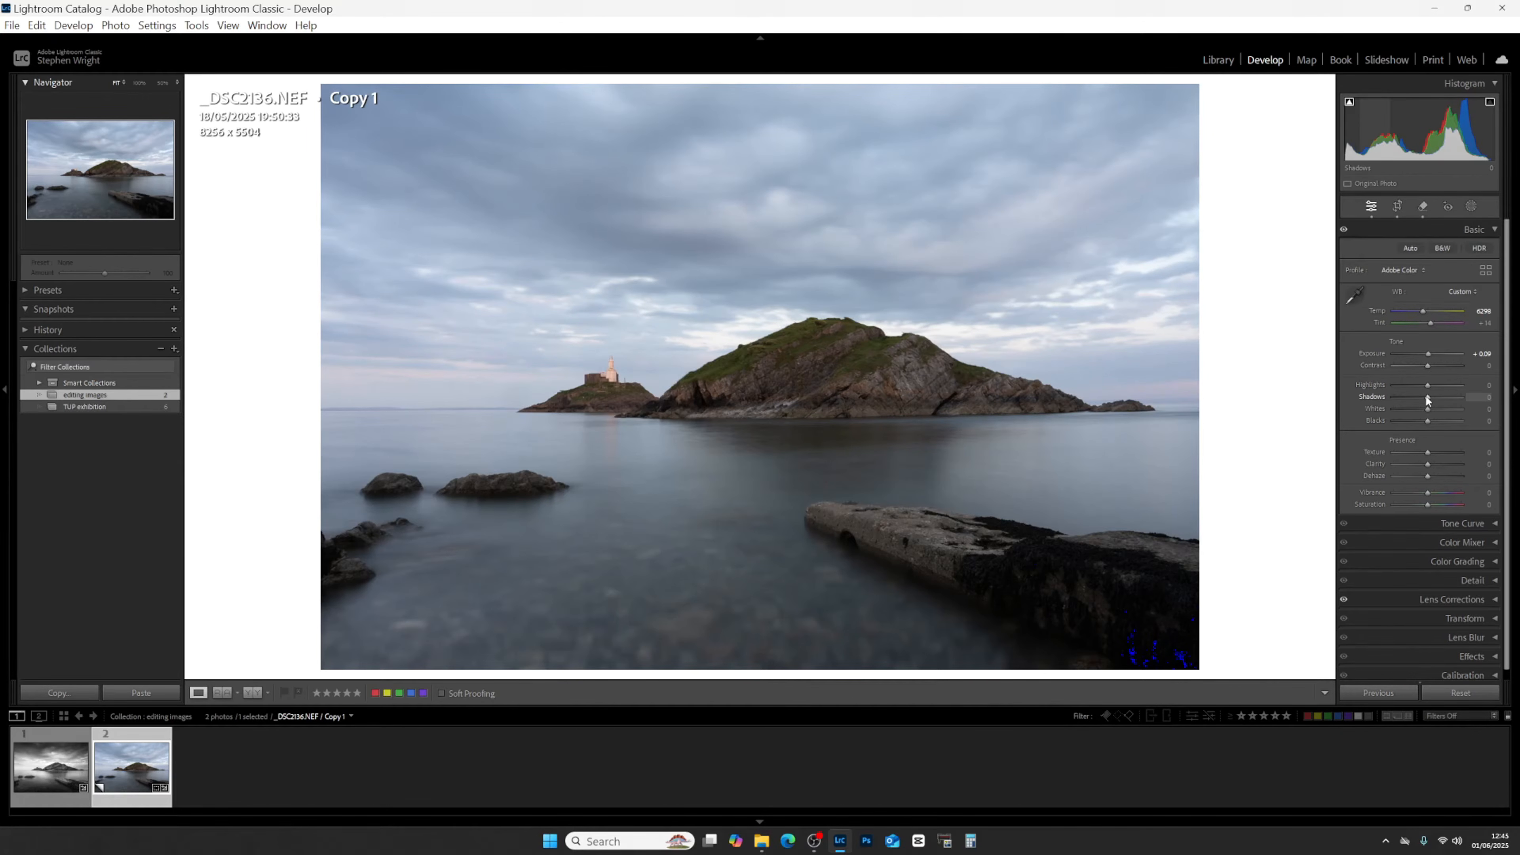
left_click_drag(1429, 387, 1415, 391)
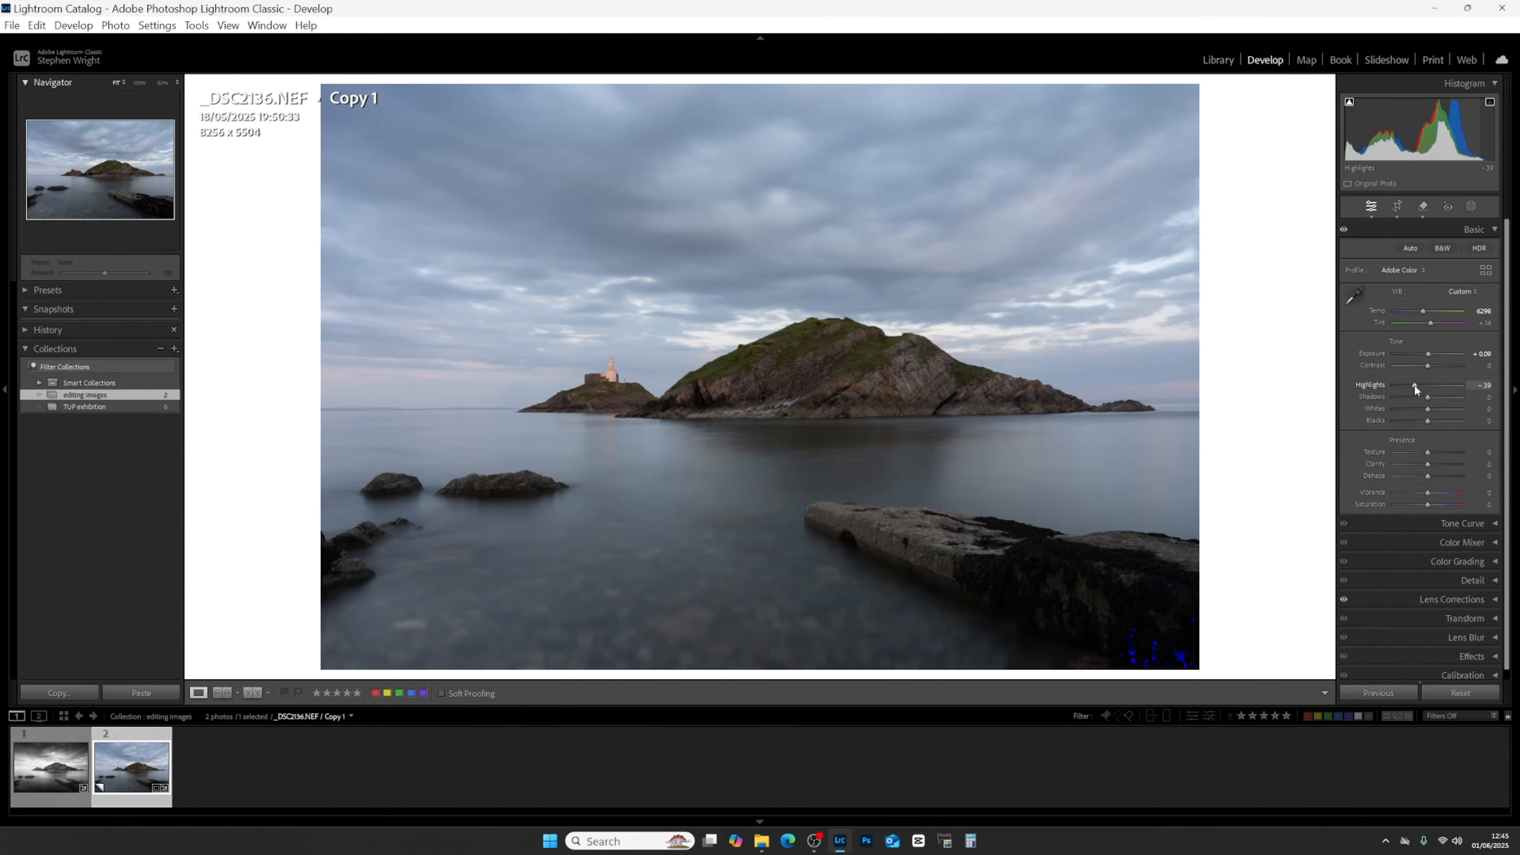
left_click_drag(1415, 386, 1417, 387)
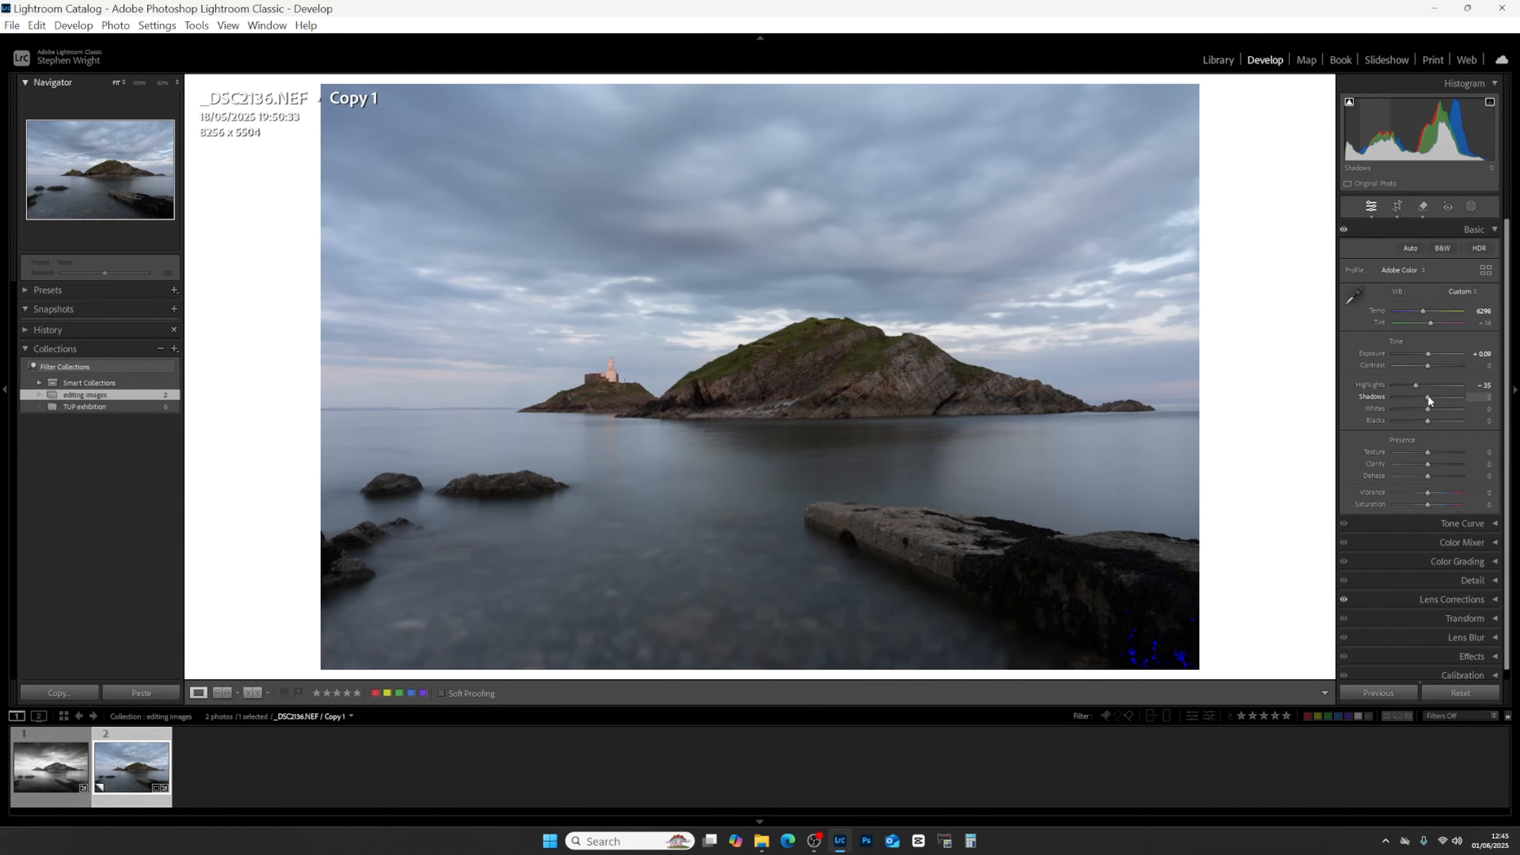
left_click_drag(1431, 399, 1439, 396)
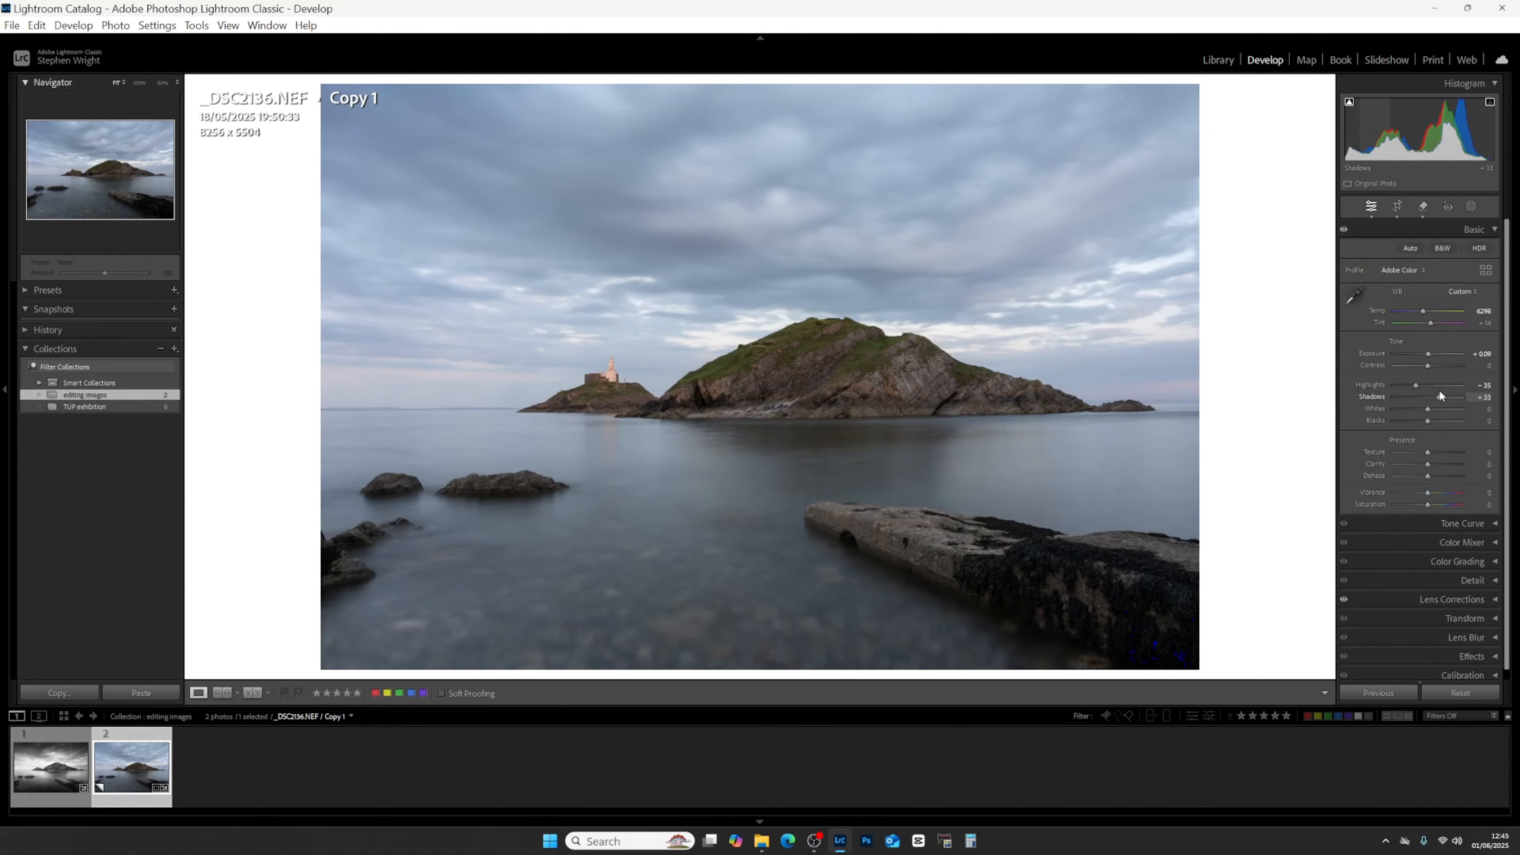
left_click_drag(1440, 392, 1441, 395)
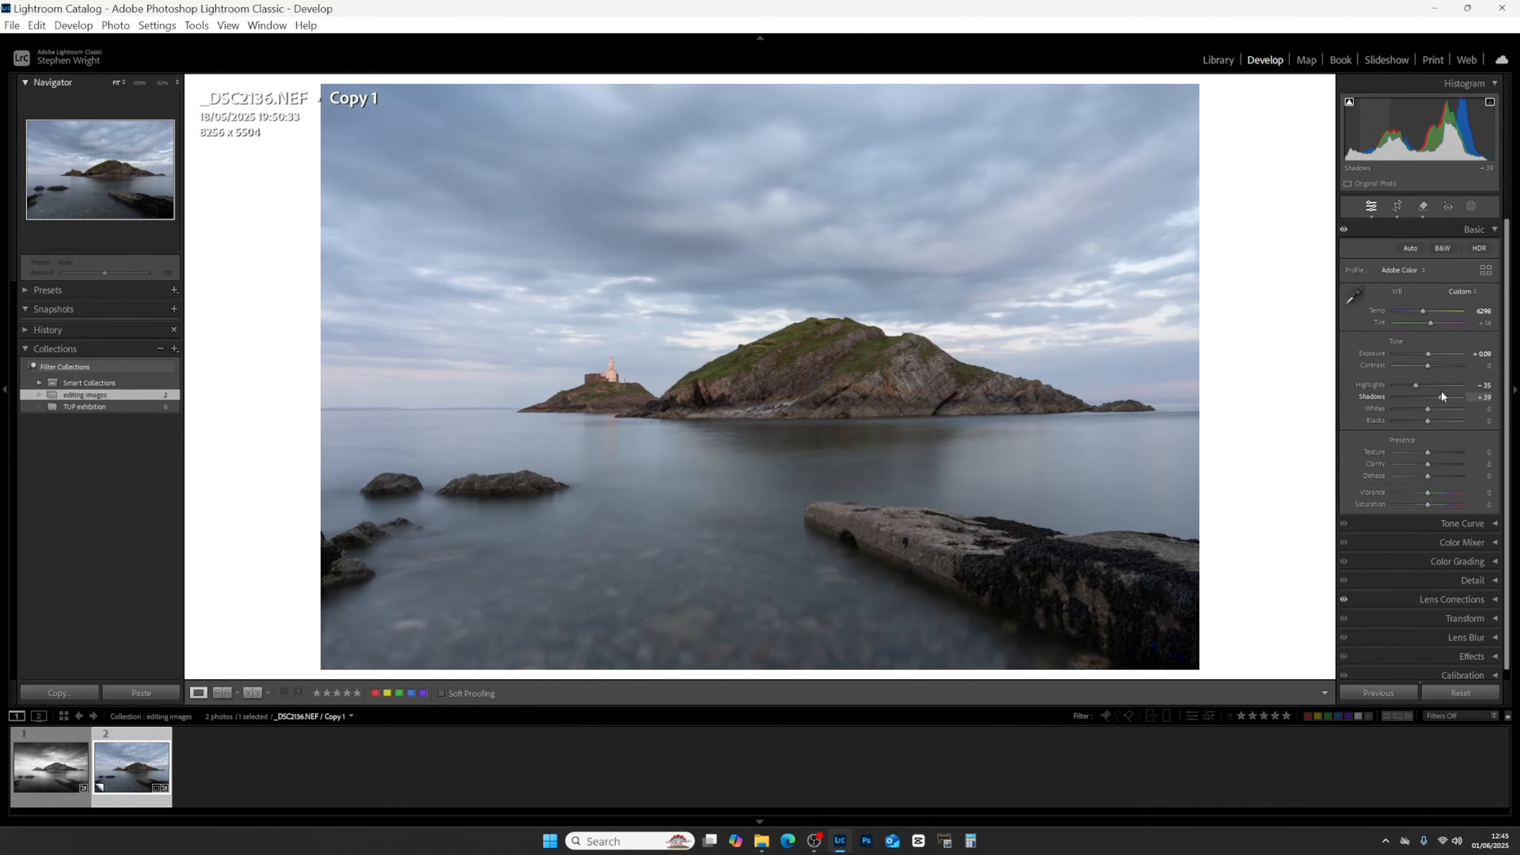
Check the black clipping preview and lower the photo's Blacks to about −11.
left_click(1429, 421, "alt")
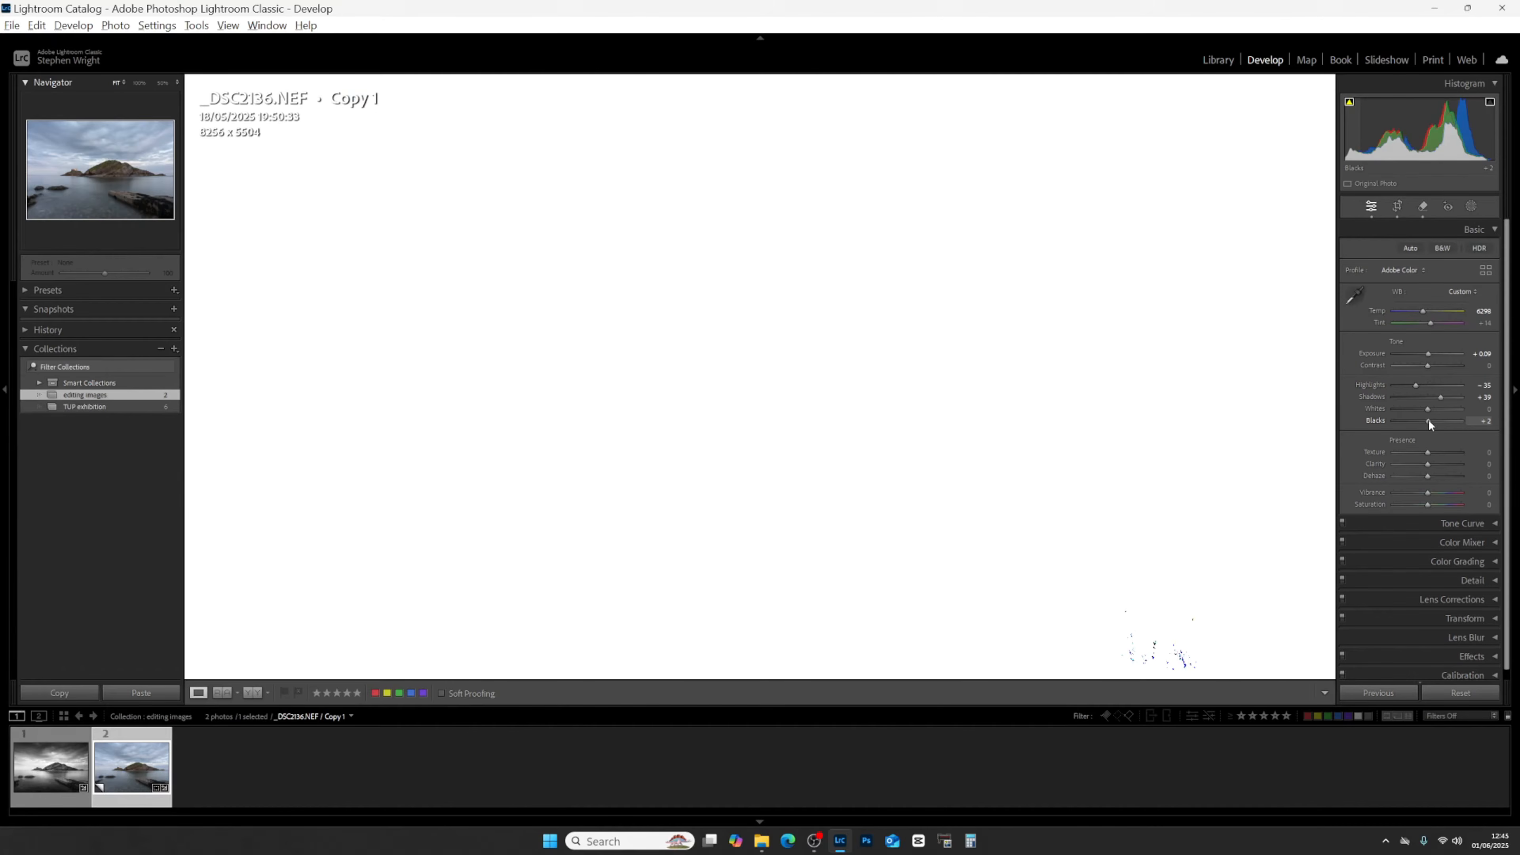
left_click_drag(1427, 422, 1426, 421)
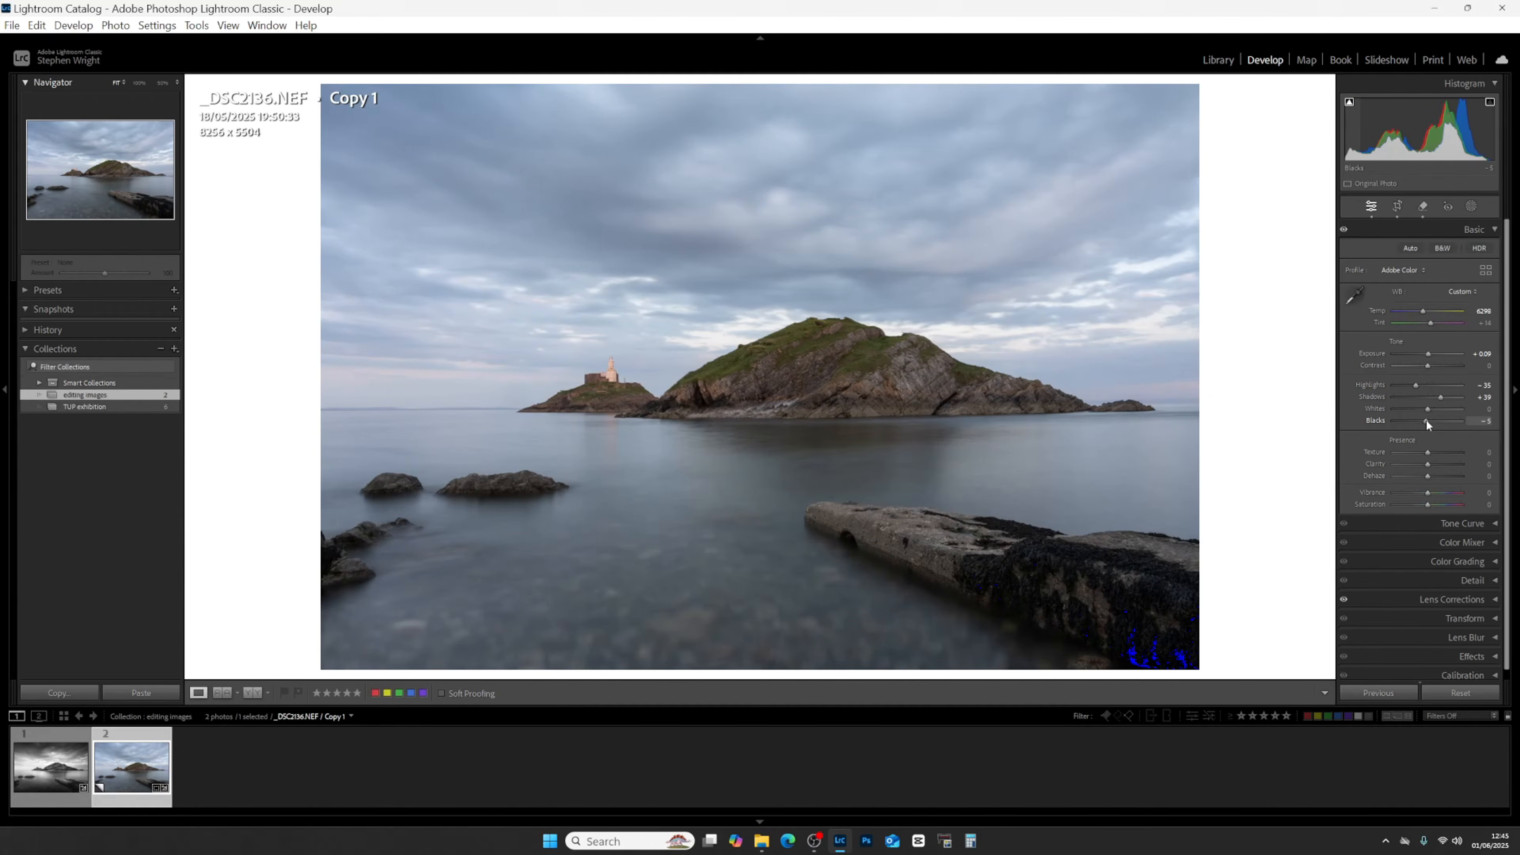
mouse_move(1426, 420)
left_mouse_down()
mouse_move(1389, 417)
mouse_move(1467, 420)
mouse_move(1424, 421)
left_mouse_up()
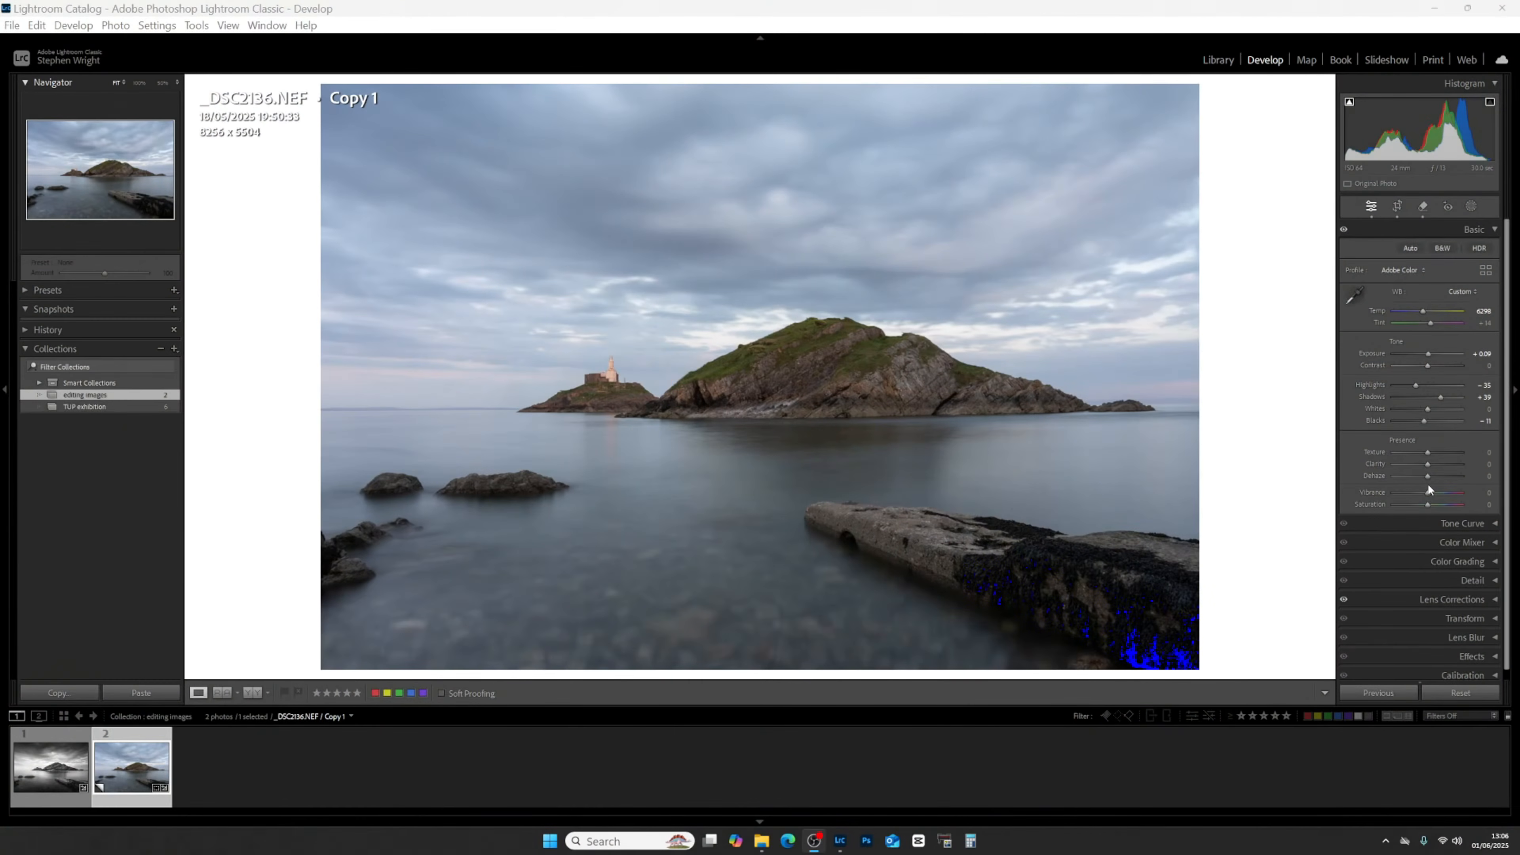
Convert the photo to black and white and hide the filmstrip to enlarge the image, keeping the Basic adjustments open.
left_click(1445, 247)
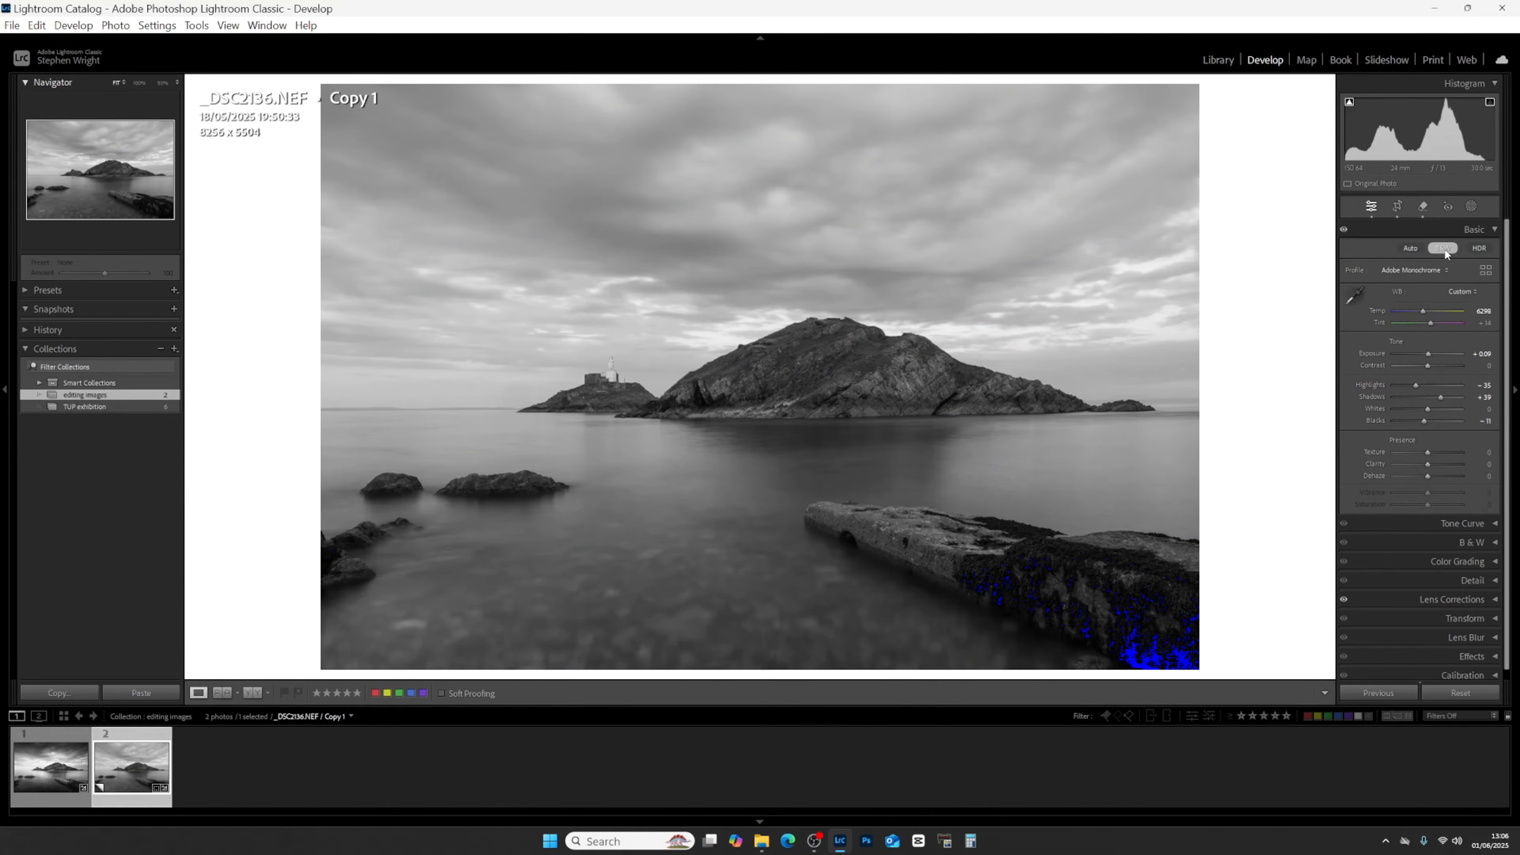
left_click(1496, 230)
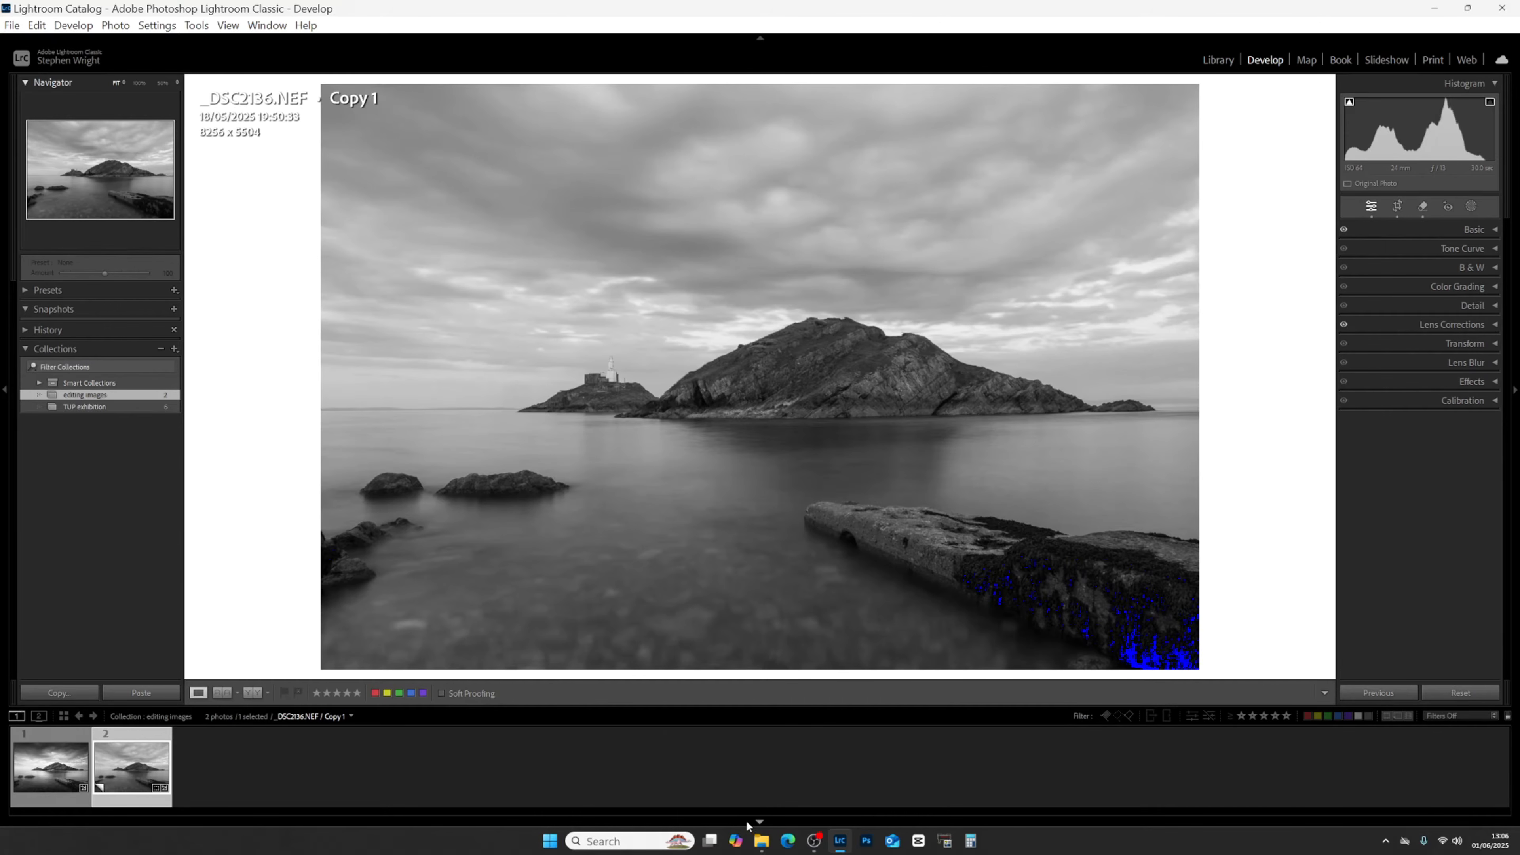
left_click(760, 822)
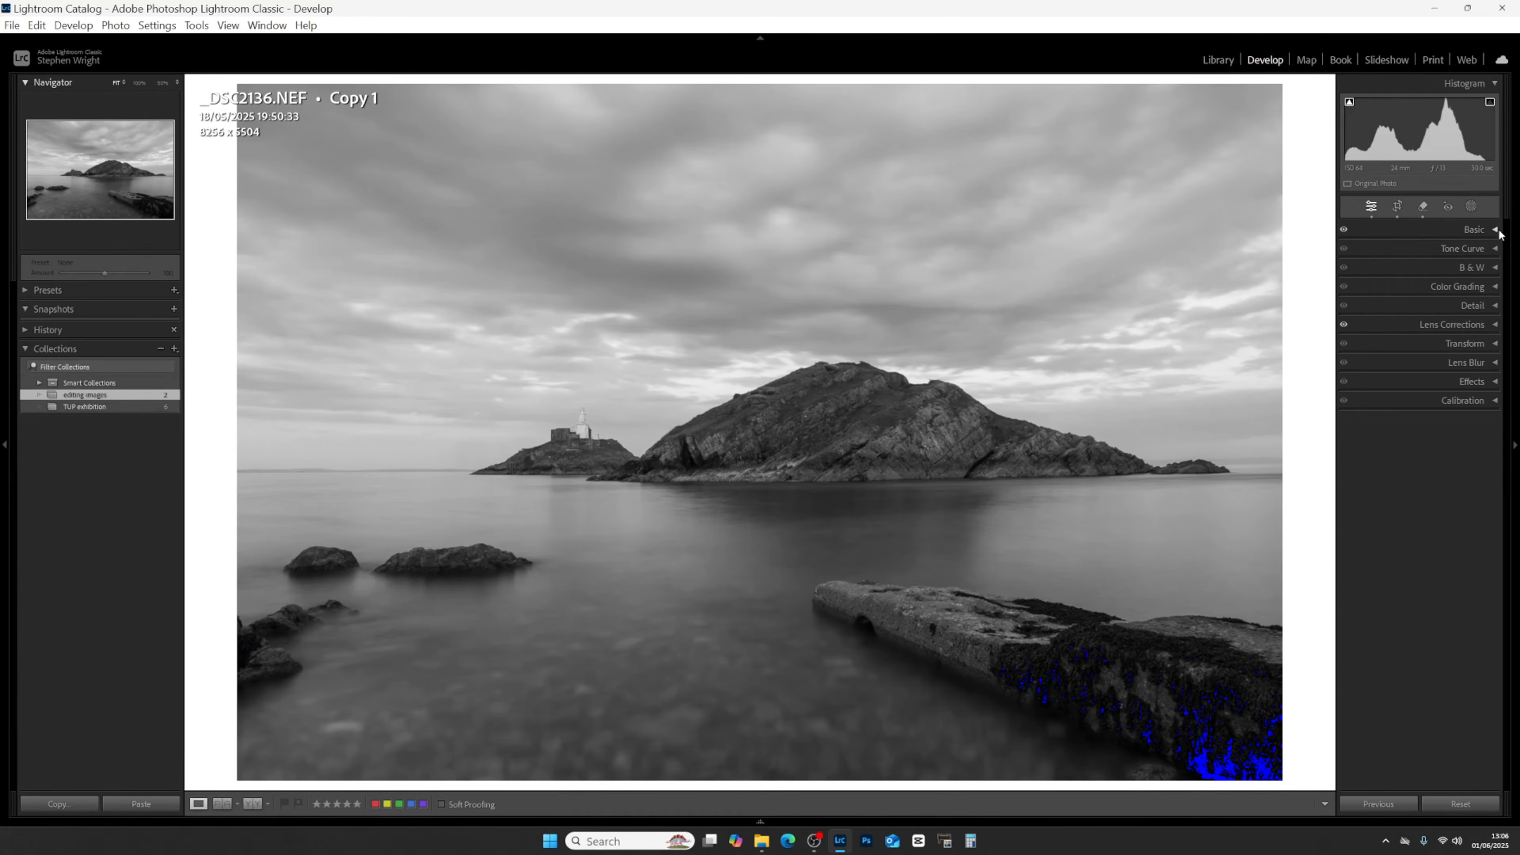
left_click(1445, 231)
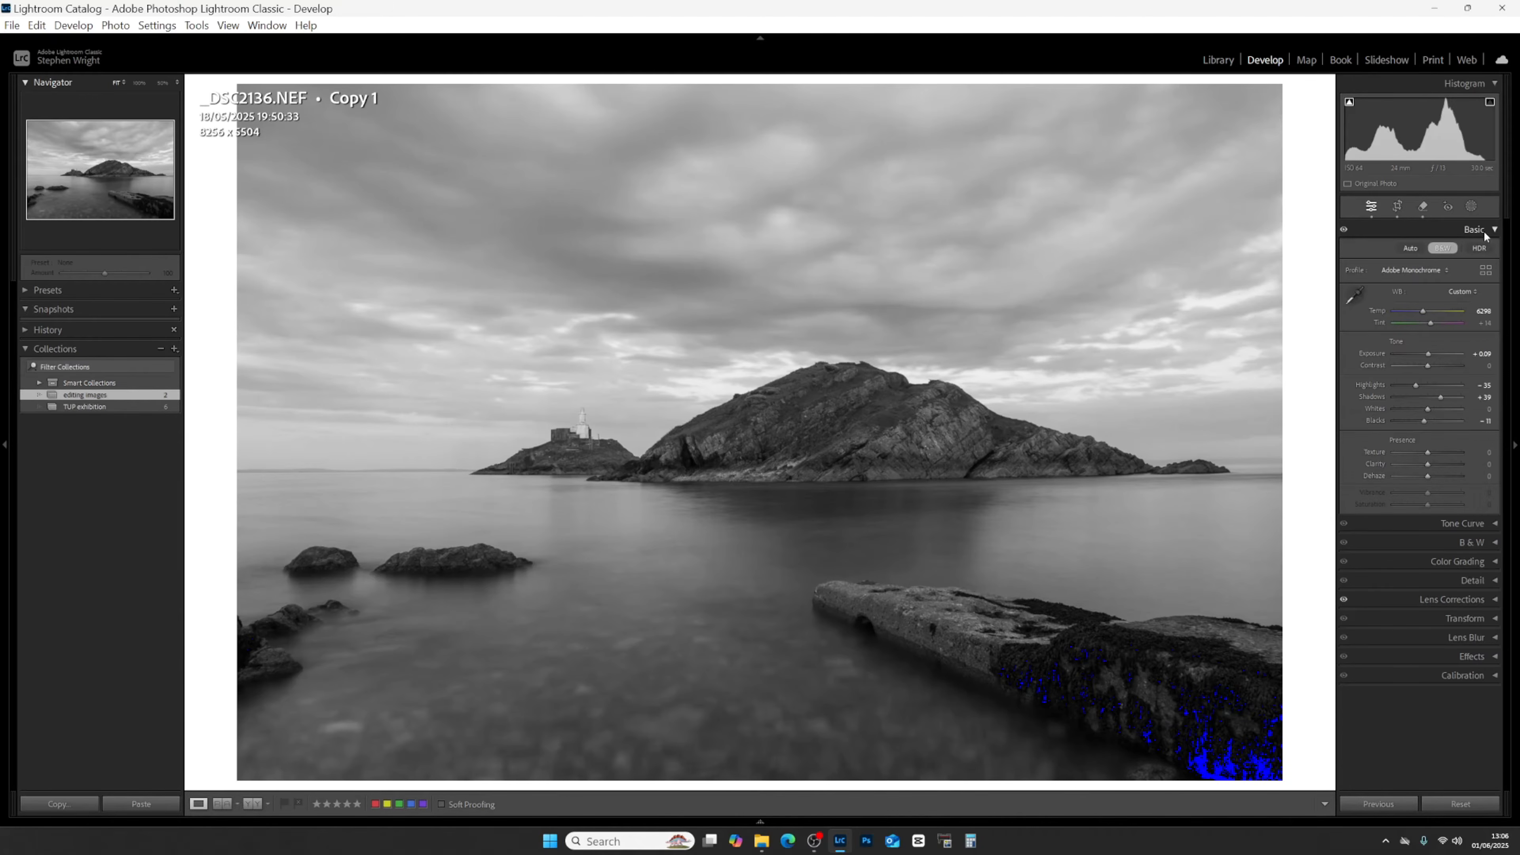
Add a linear gradient mask running straight down from the top edge of the sky to just below the horizon.
left_click(1471, 207)
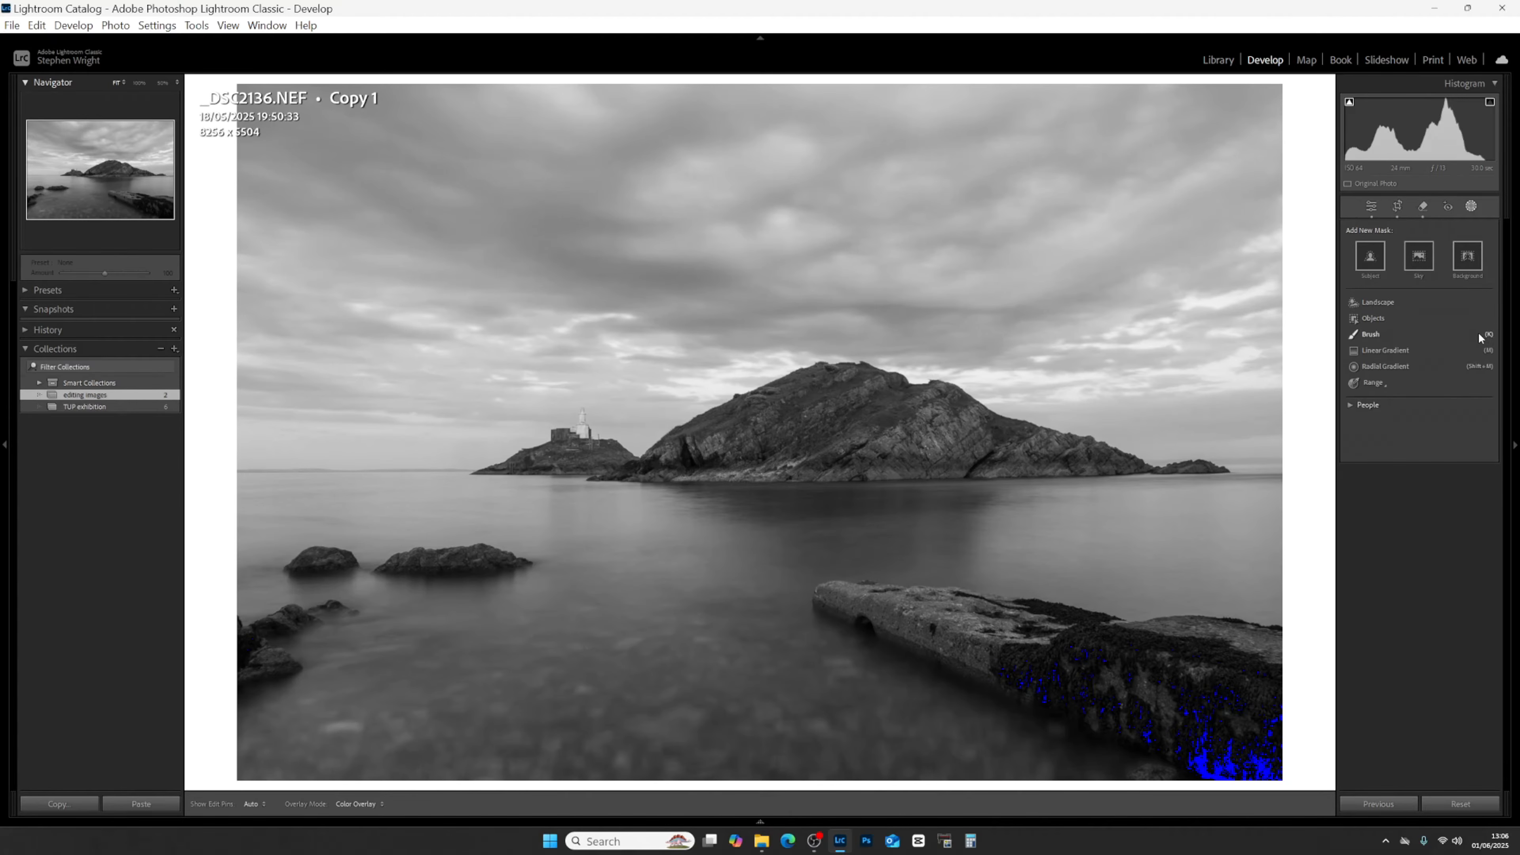
left_click(1395, 348)
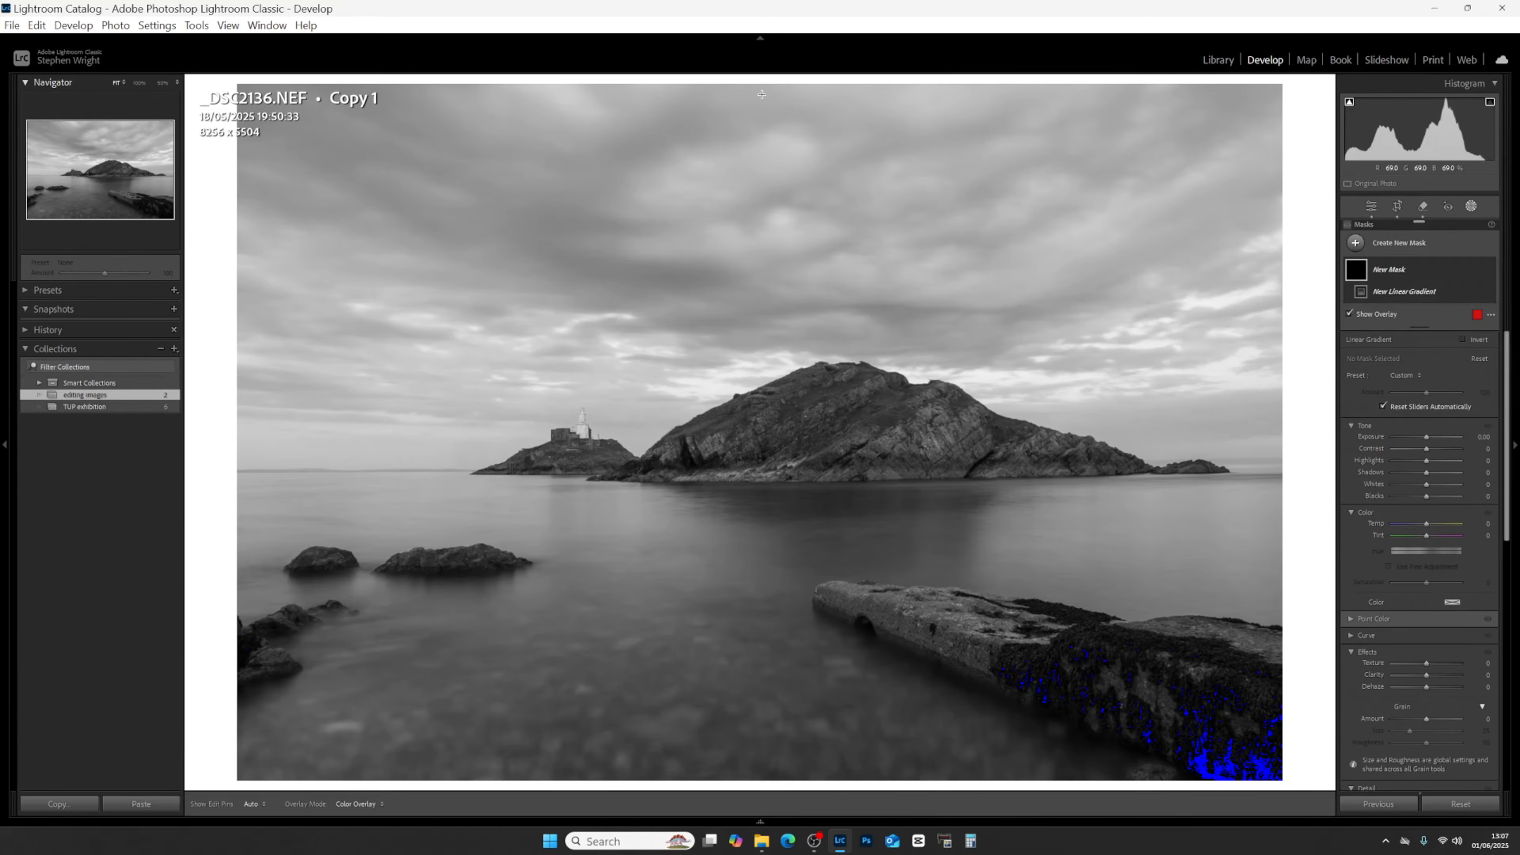
left_click_drag(757, 89, 755, 537)
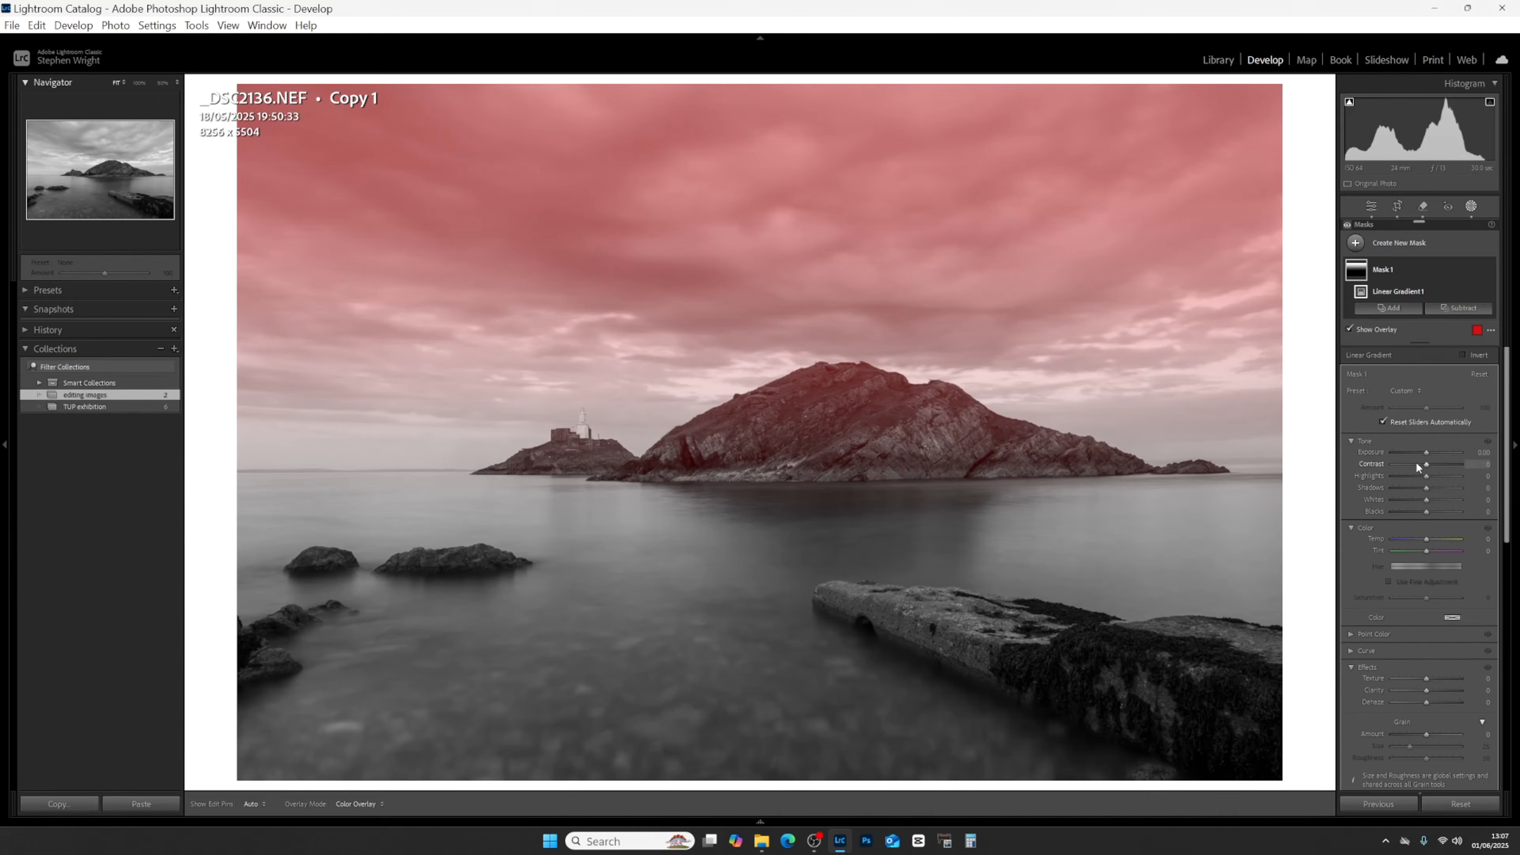
Darken the sky gradient by setting the mask's Exposure to −0.98.
left_click_drag(1426, 452, 1416, 449)
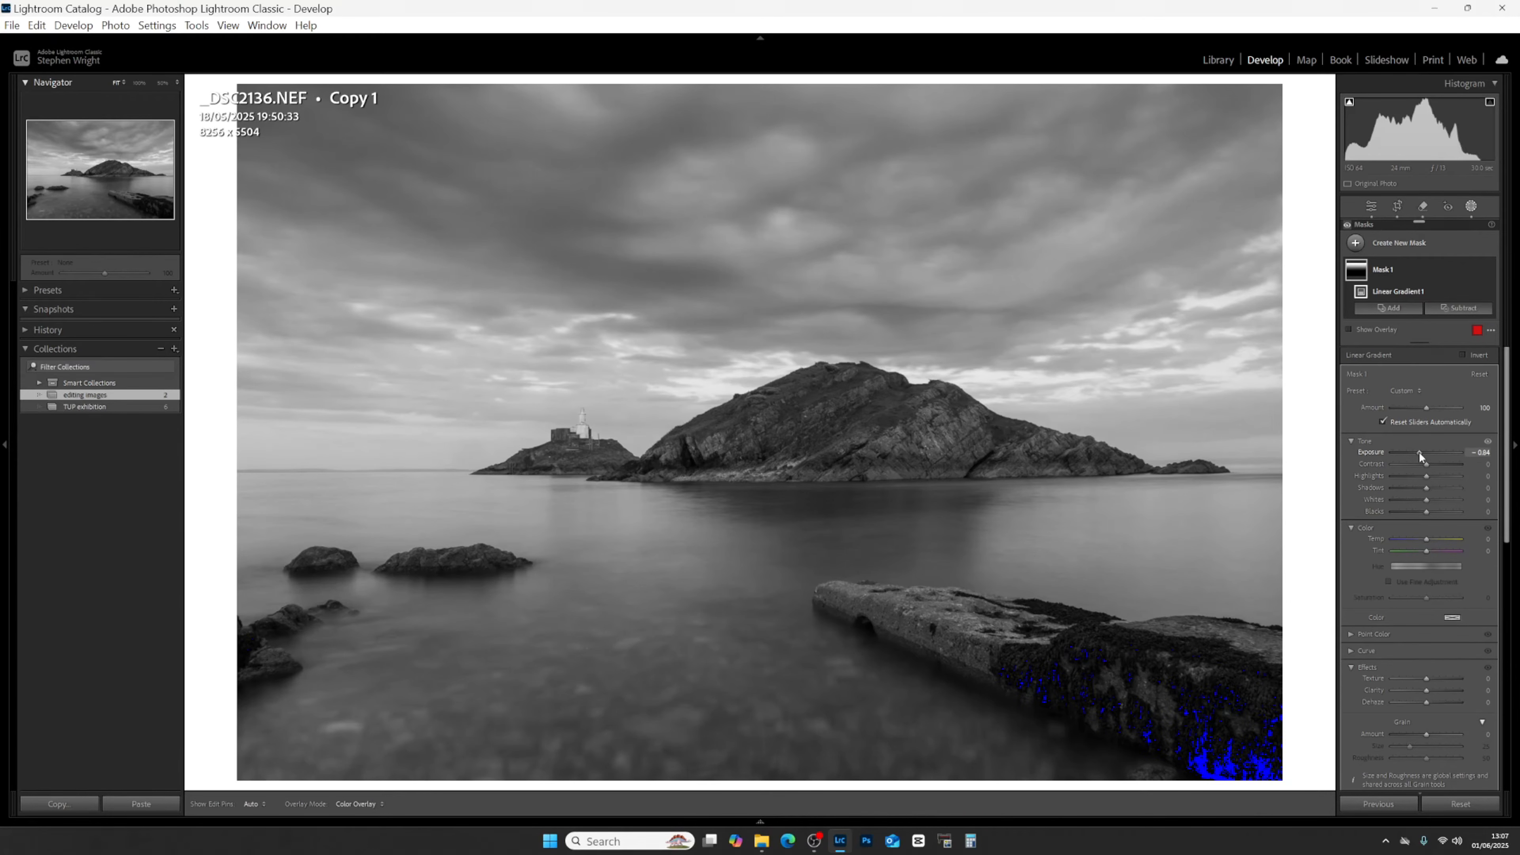
left_click_drag(1420, 452, 1418, 452)
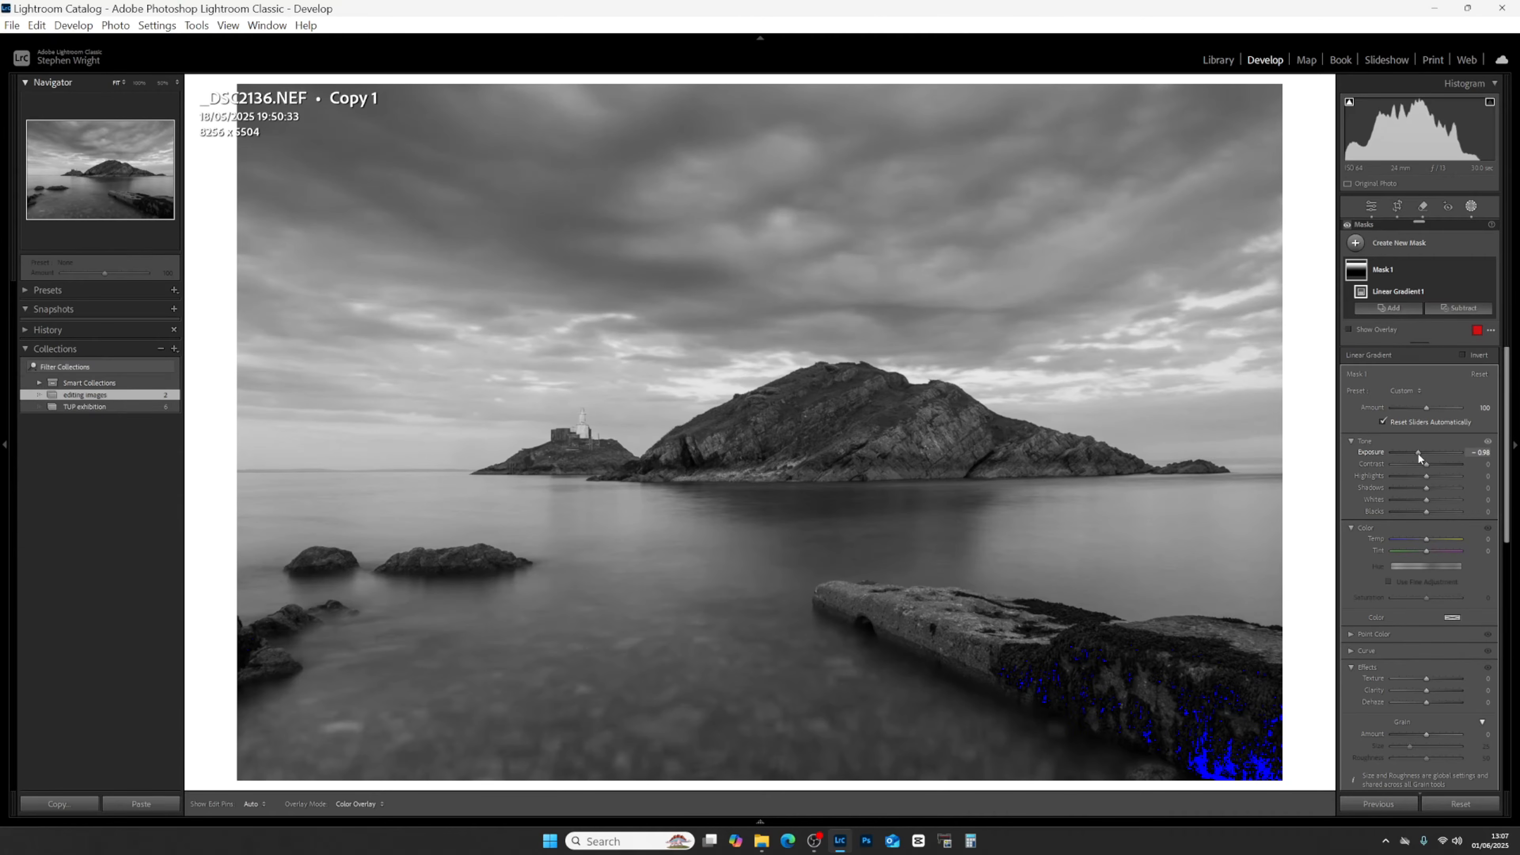
left_click_drag(1419, 454, 1418, 453)
Duplicate Mask 1 and shorten the copy's gradient so it ends just above the island's peak.
mouse_move(1360, 271)
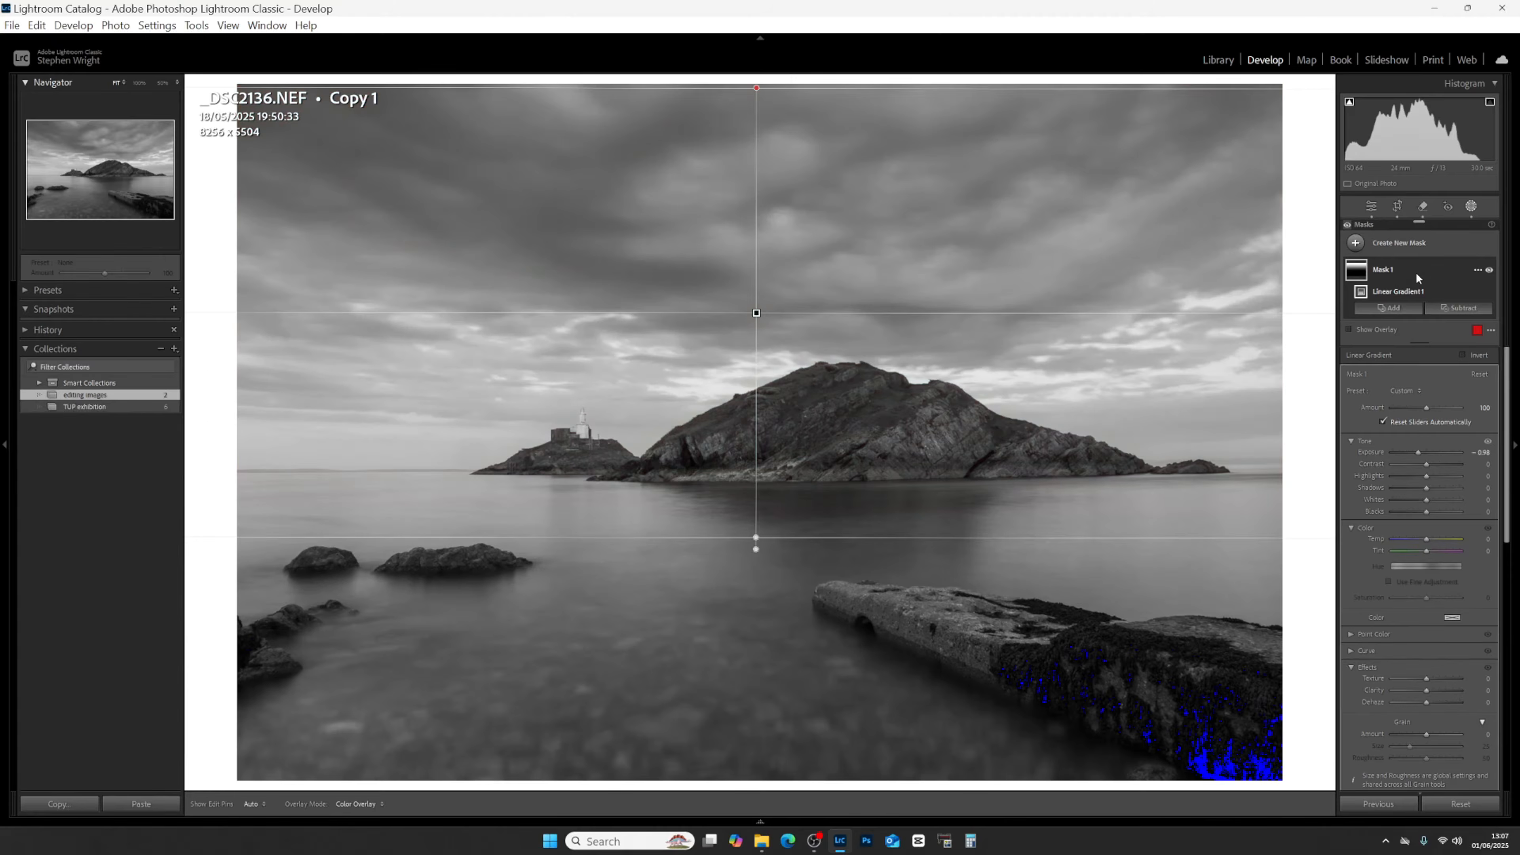
right_click(1353, 274)
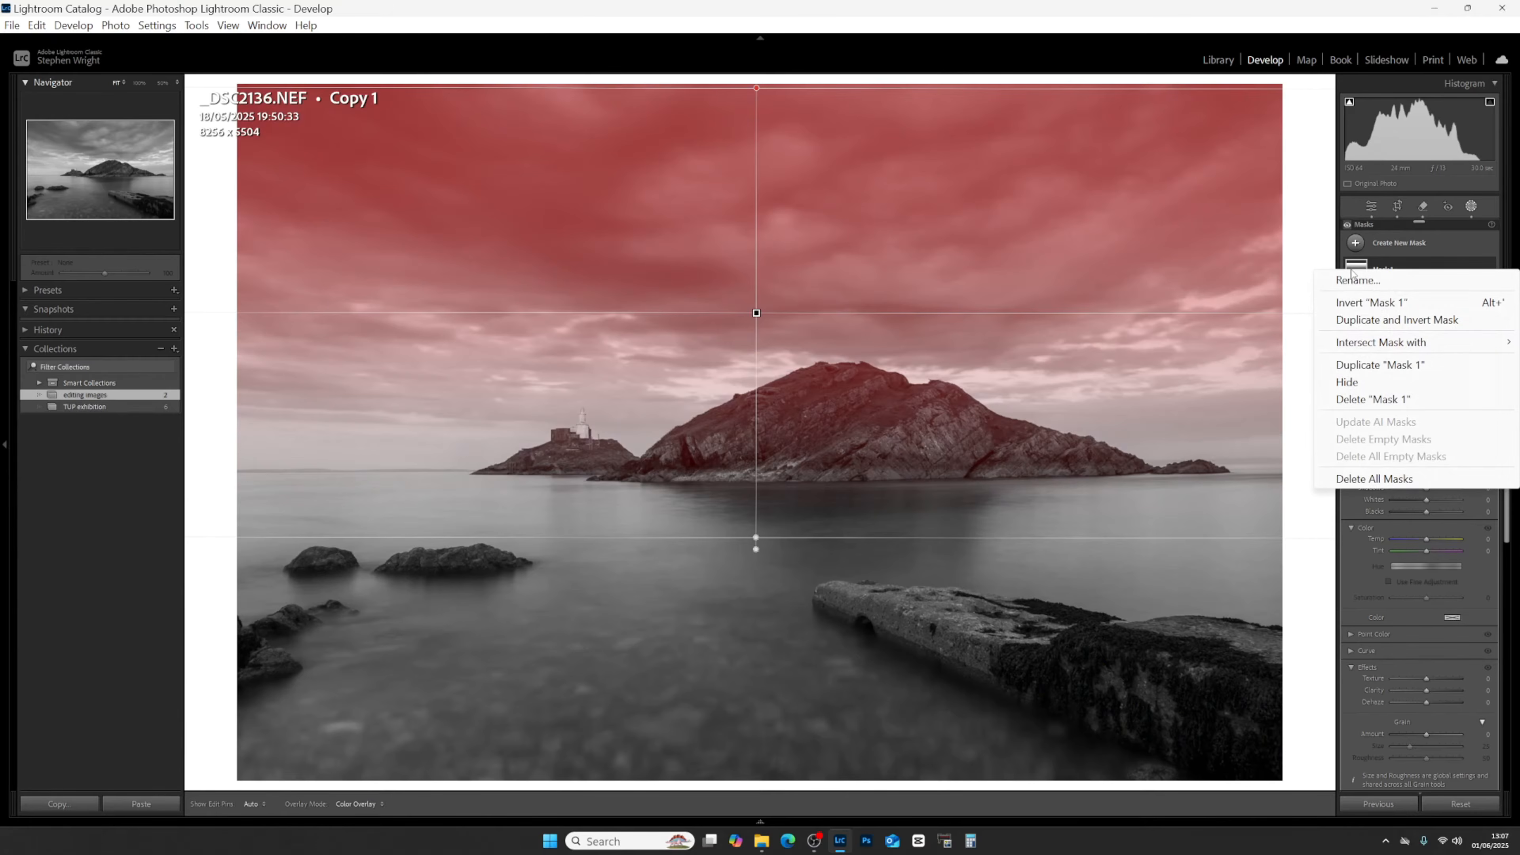
left_click(1372, 367)
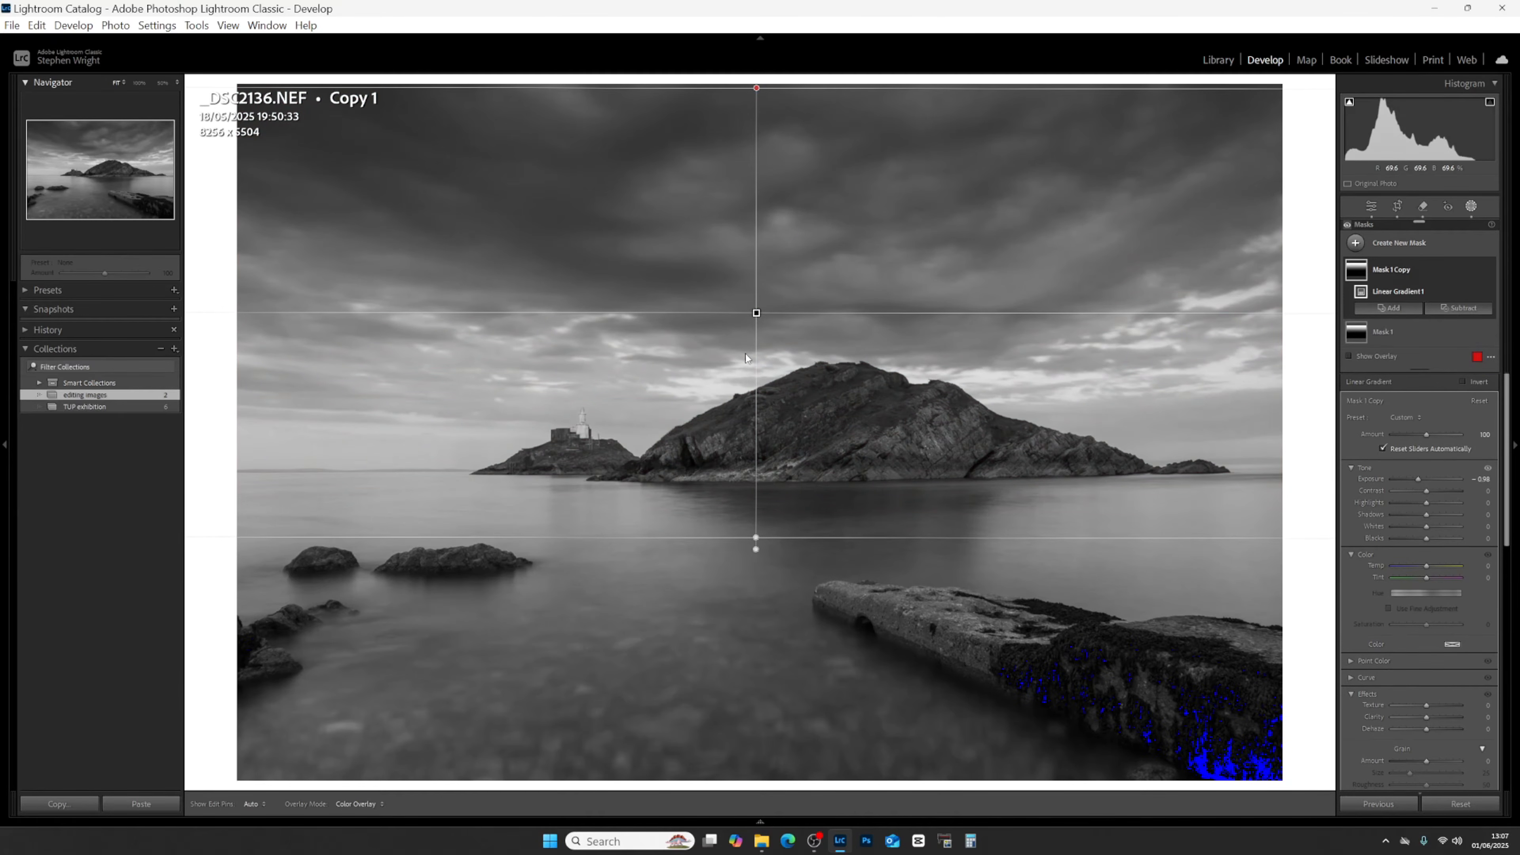
left_click_drag(756, 537, 765, 344)
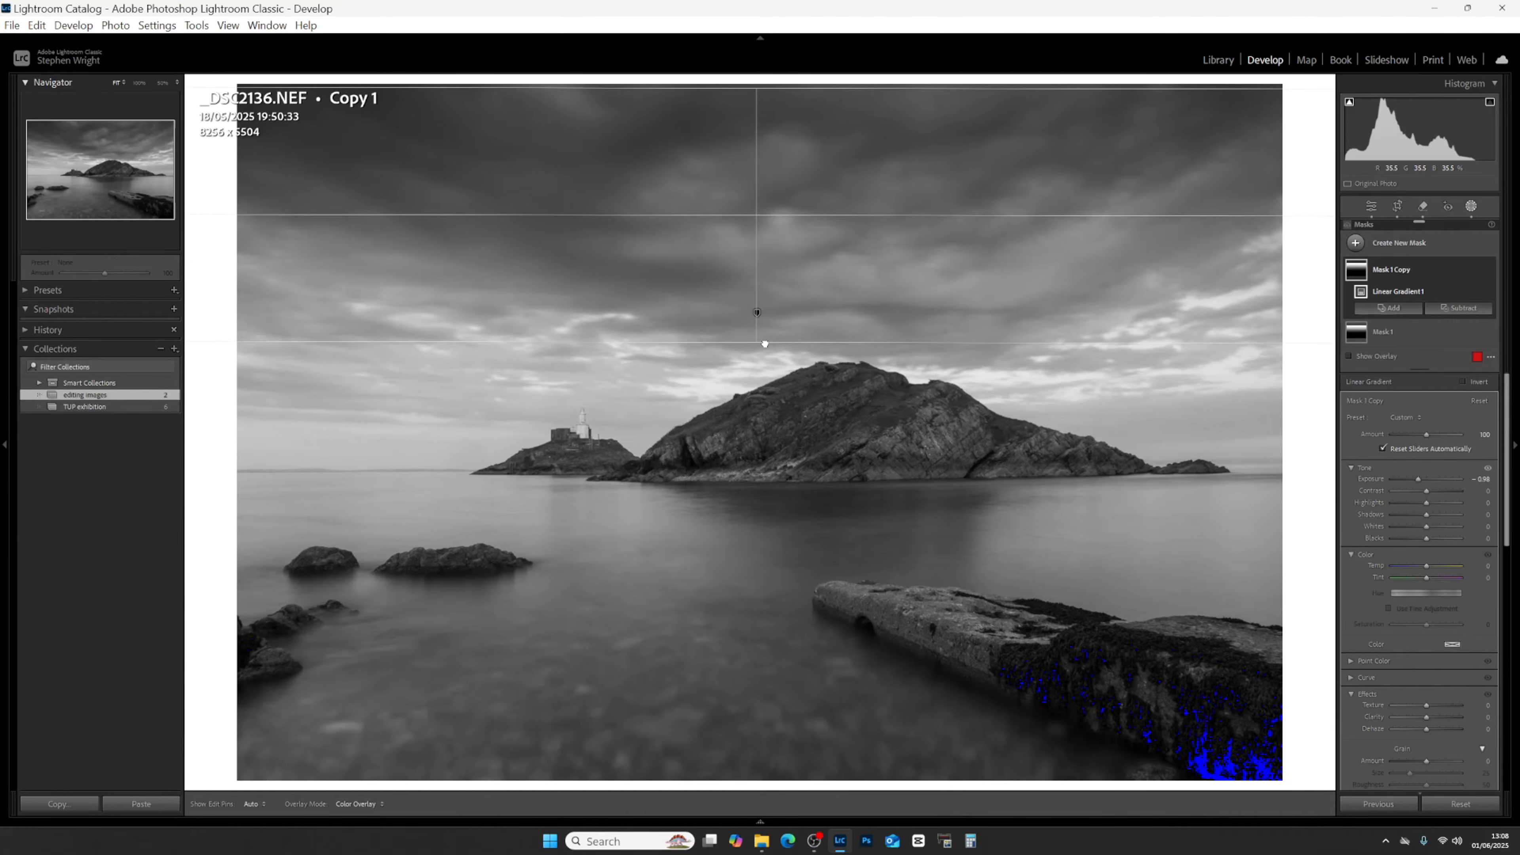
left_click_drag(767, 345, 767, 355)
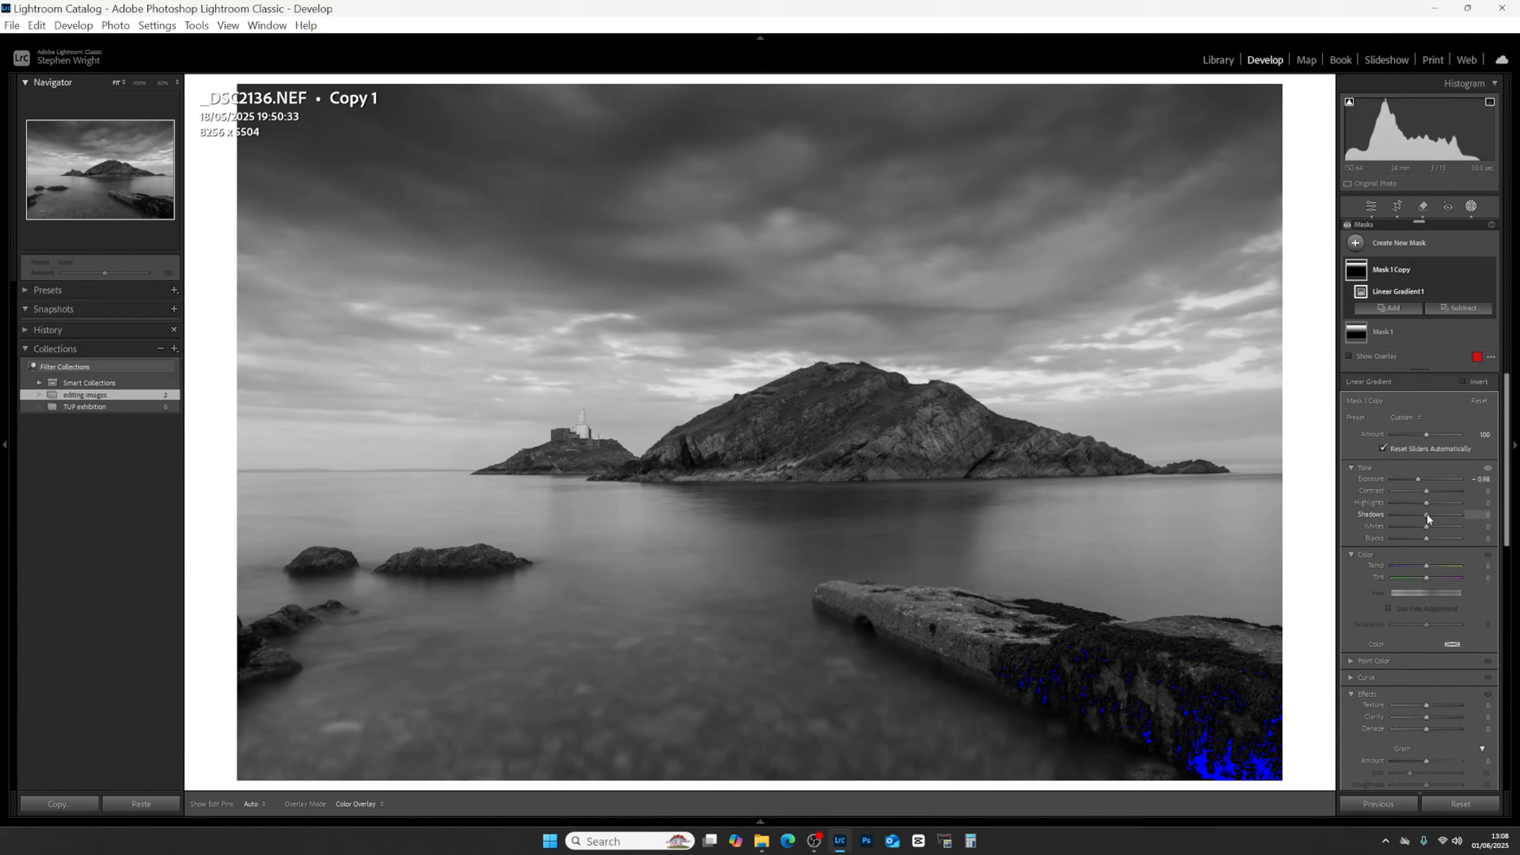
Reset the Exposure of Mask 1 Copy, then set its Exposure to −0.28 and Shadows to −70.
double_click(1418, 479)
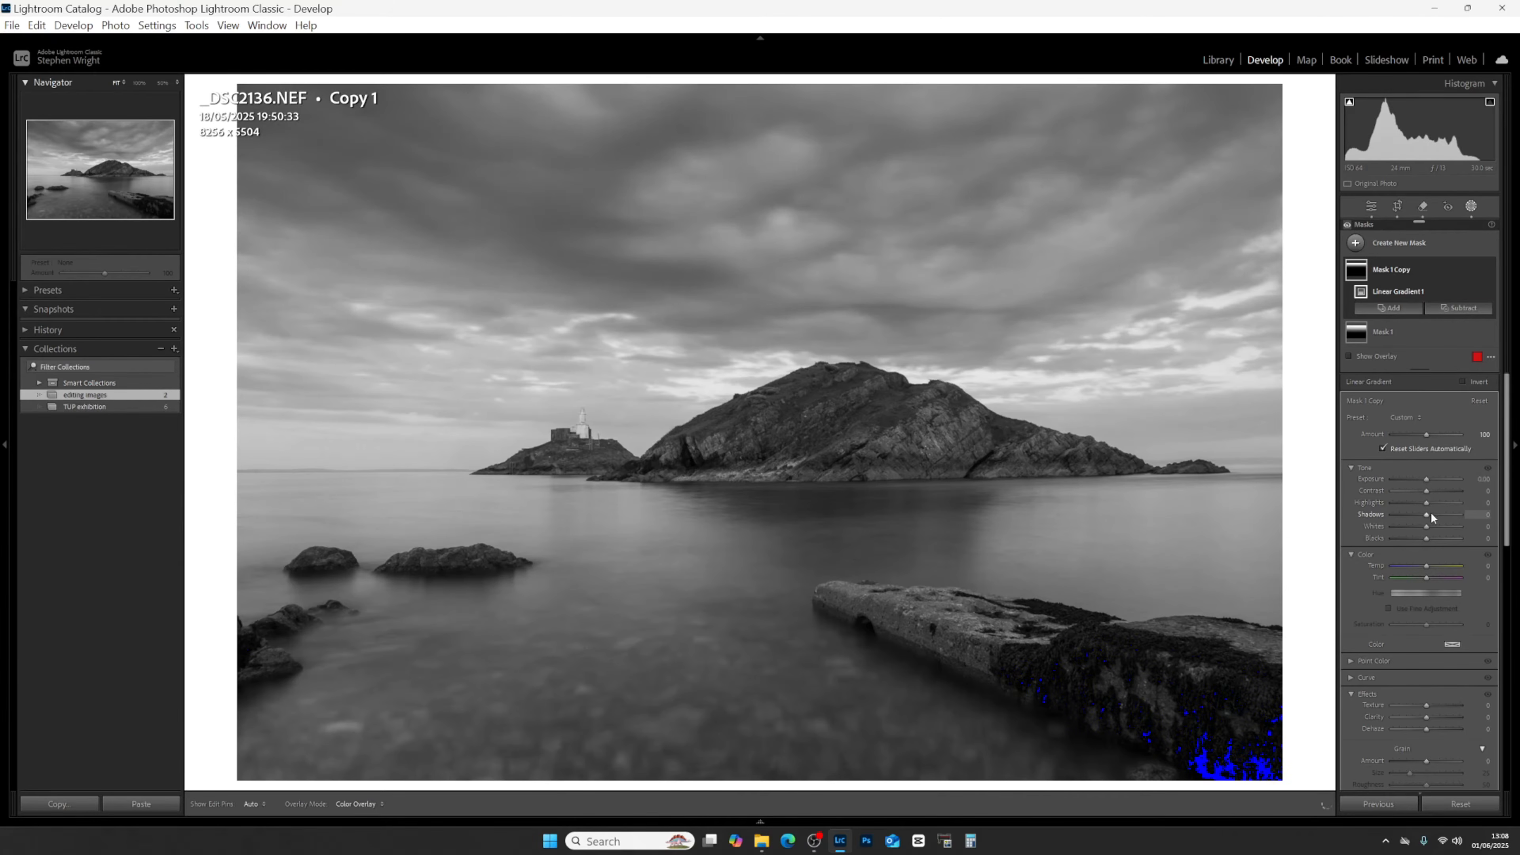
key("o")
key("o")
left_click_drag(1424, 513, 1414, 479)
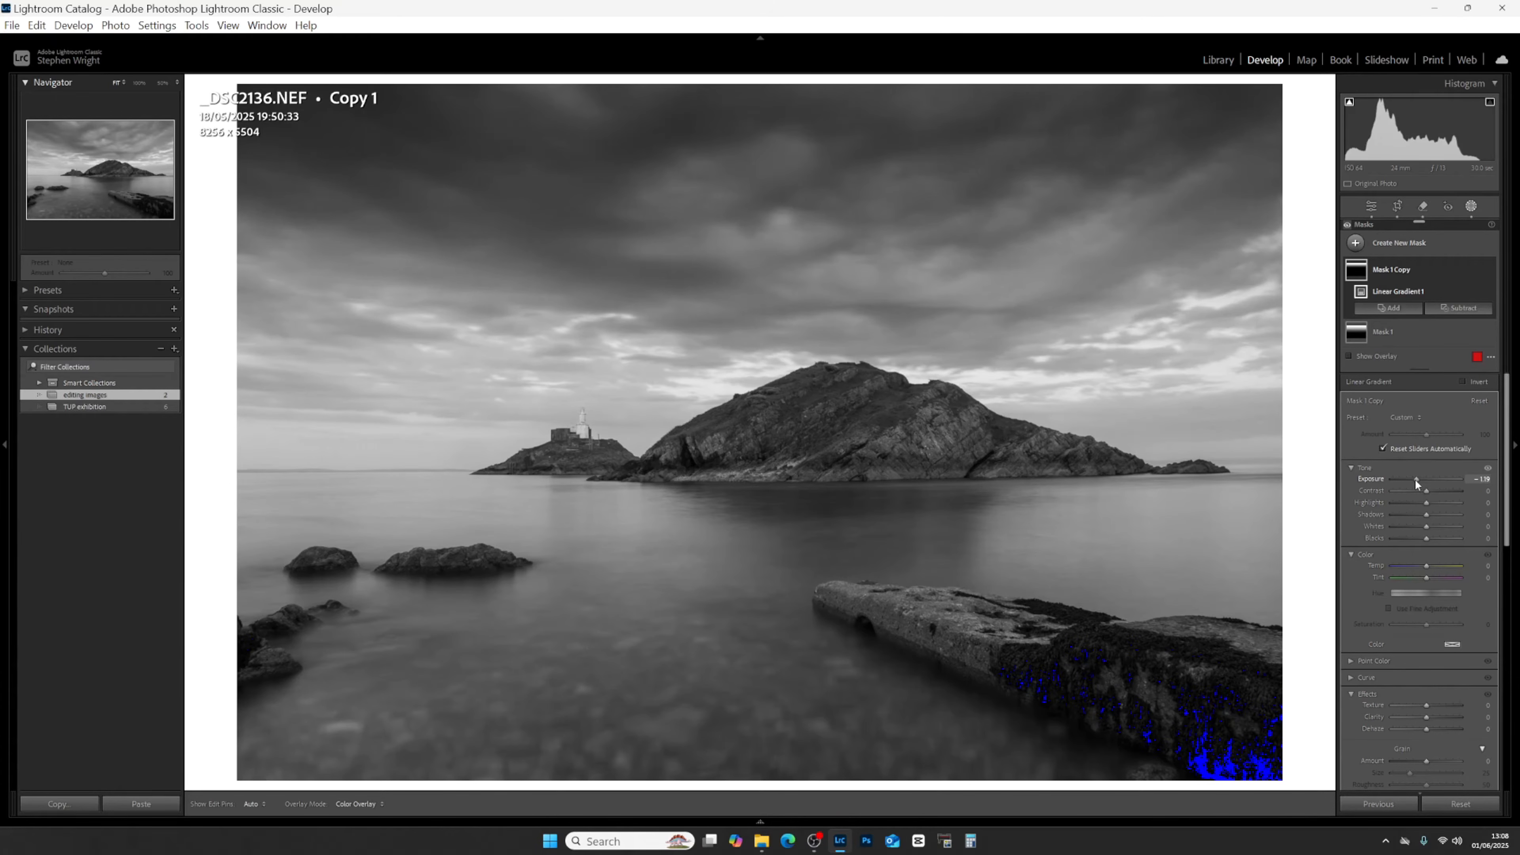
left_click_drag(1414, 479, 1423, 478)
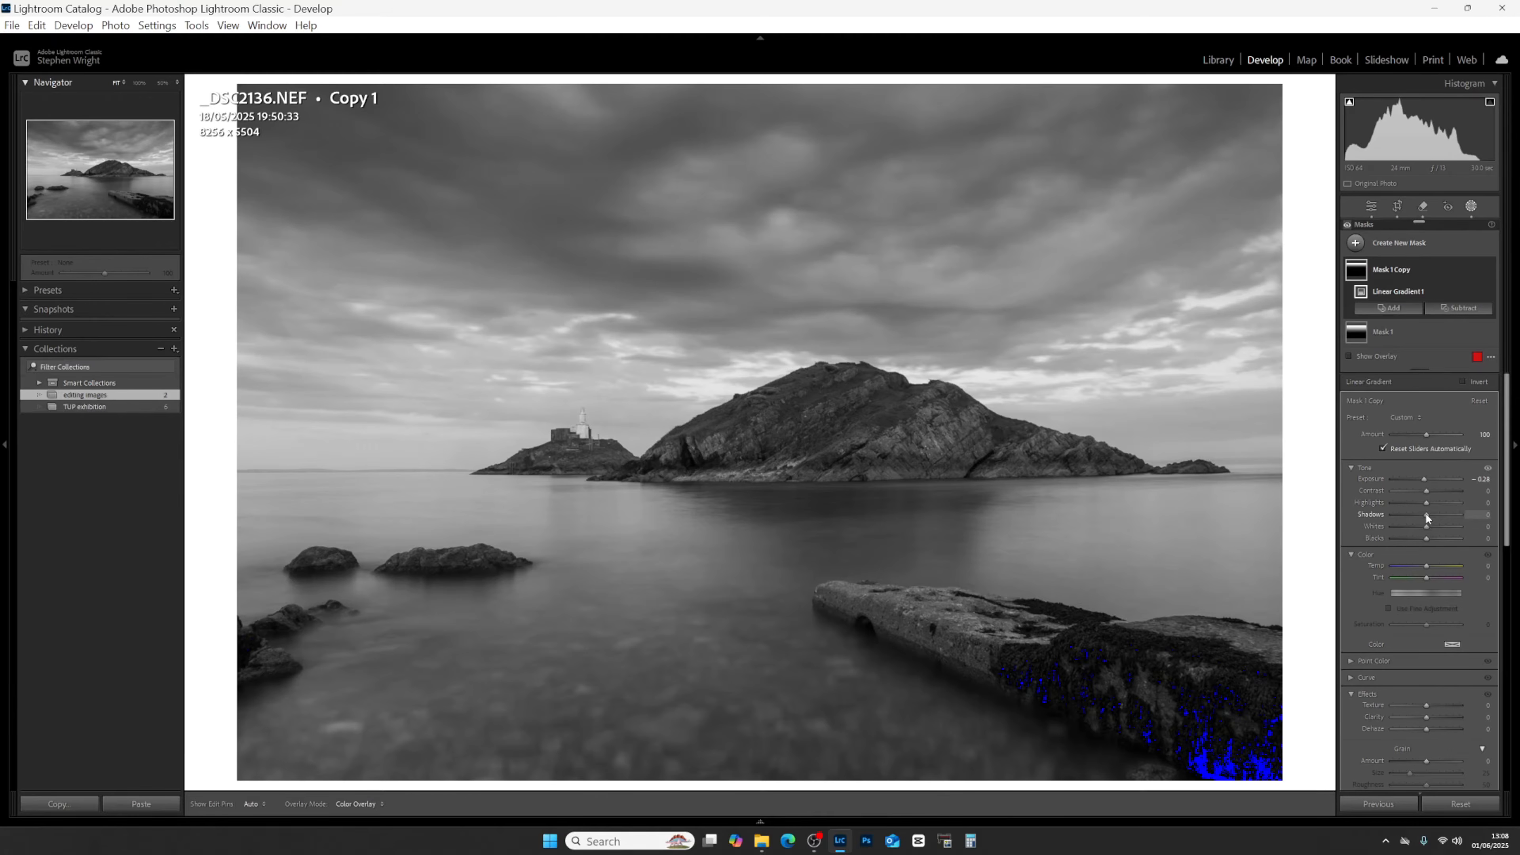
left_click_drag(1422, 513, 1403, 513)
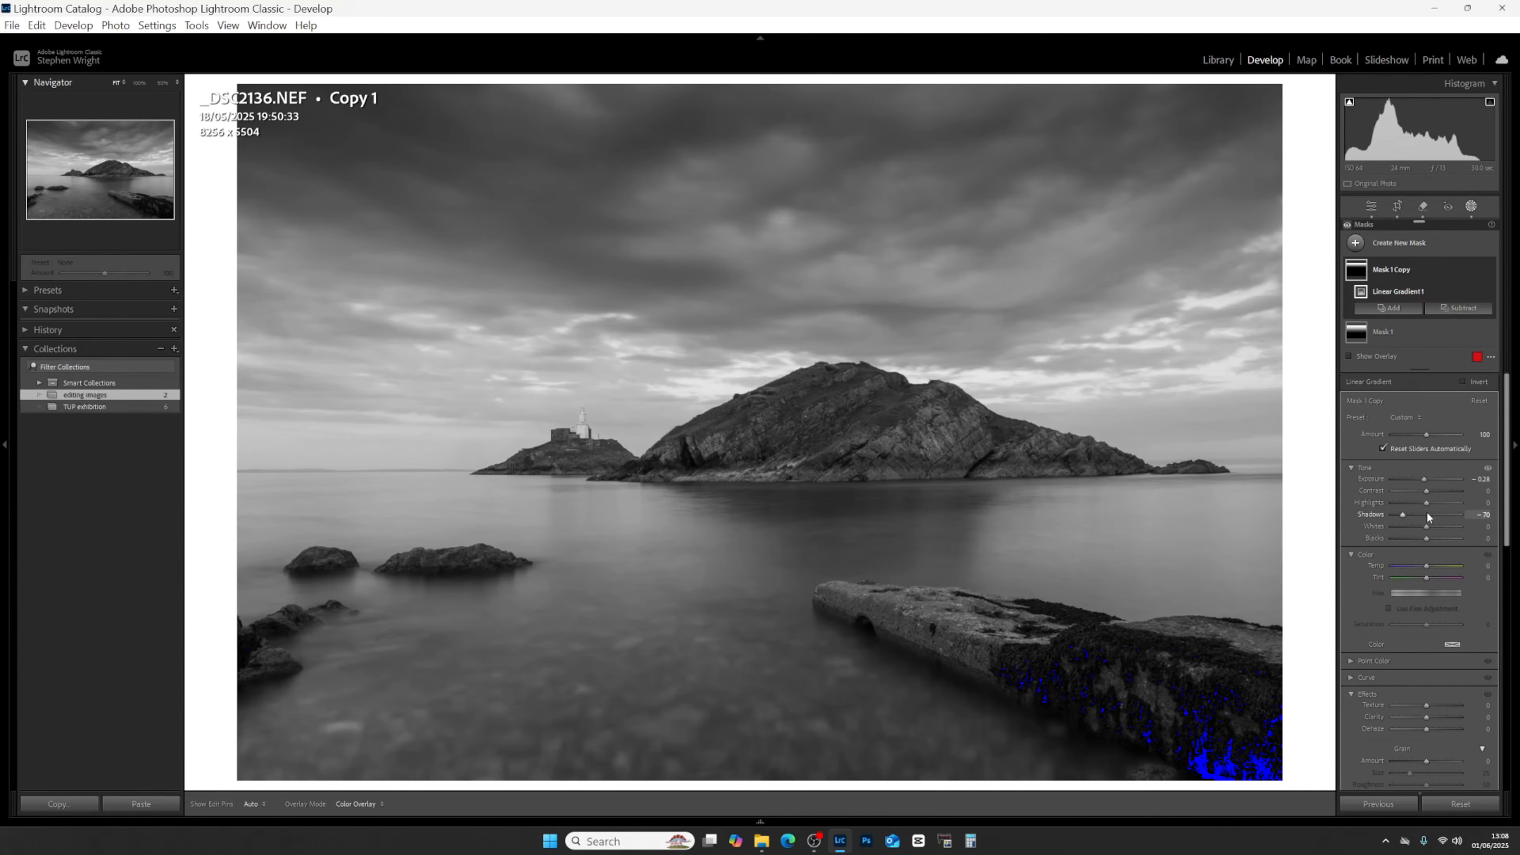
Deepen the original gradient, Mask 1, with Exposure at about −1.02, Shadows at about −86 and Blacks at −18.
mouse_move(1392, 332)
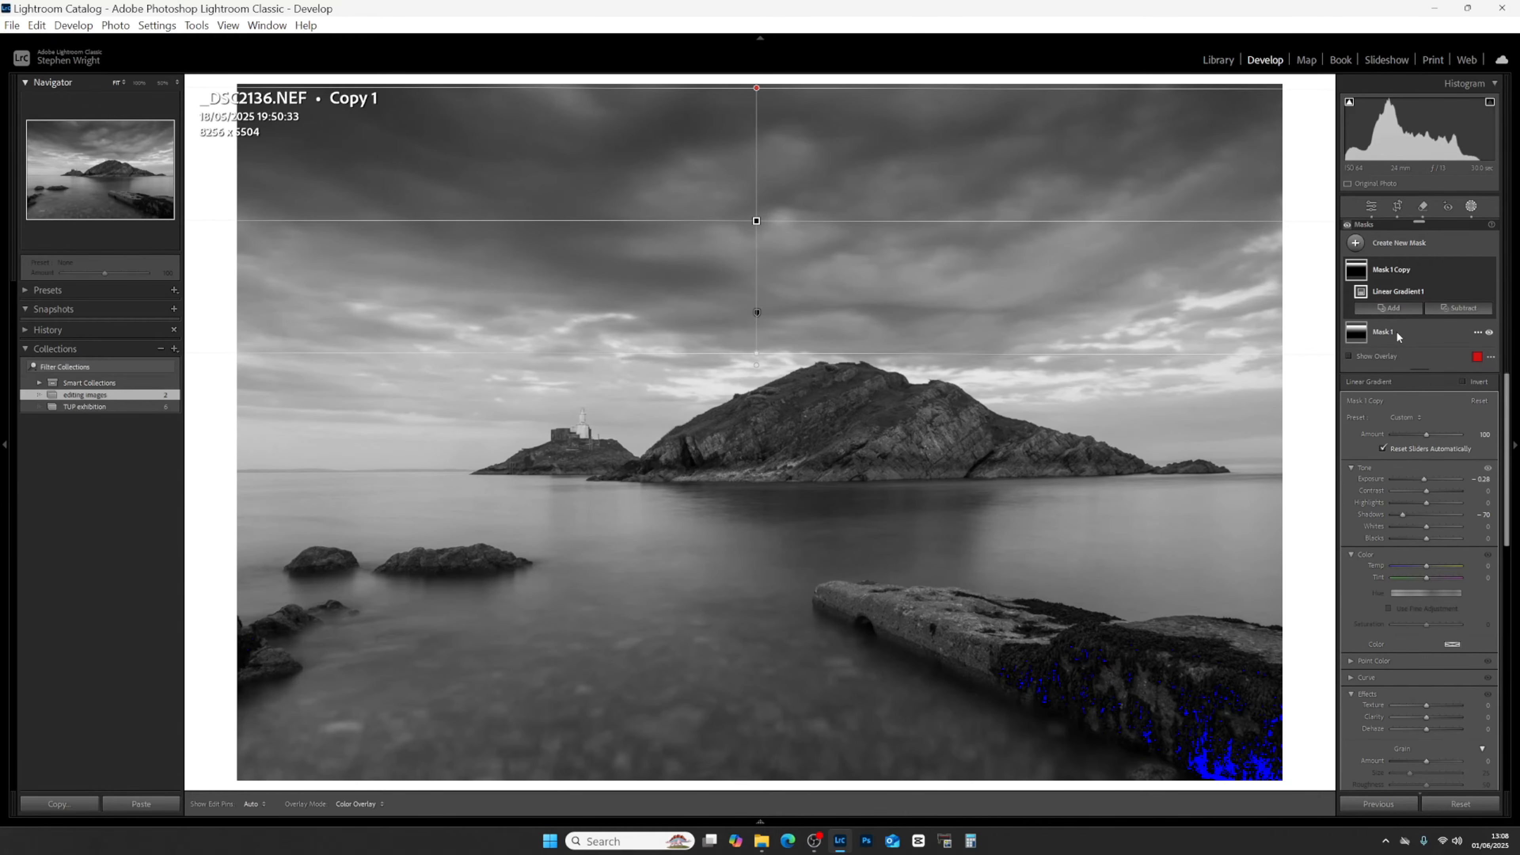
left_click(1397, 331)
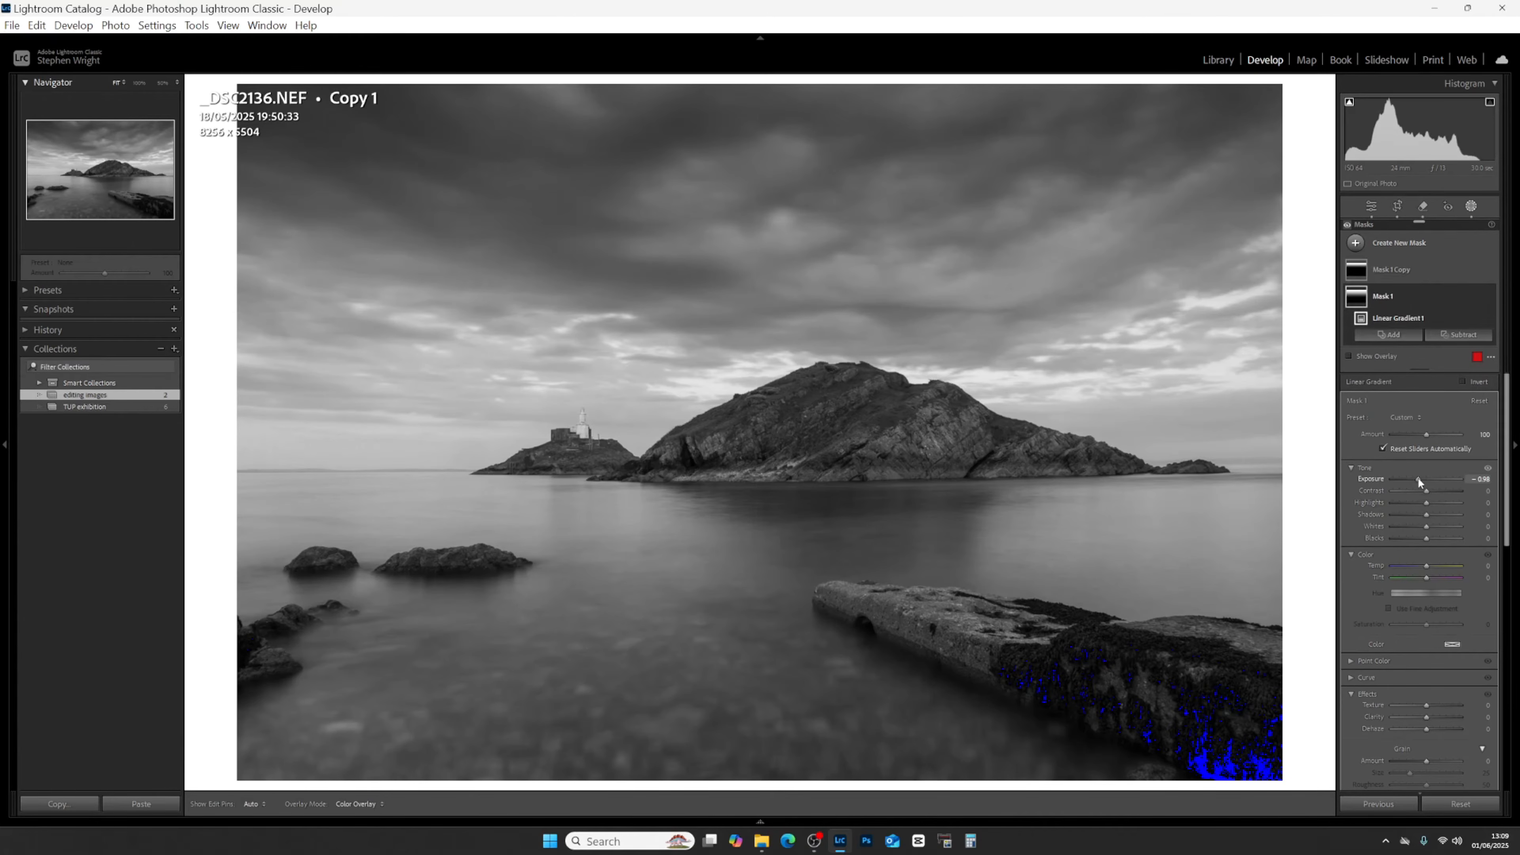
left_click_drag(1417, 480, 1418, 479)
left_click_drag(1412, 511, 1395, 509)
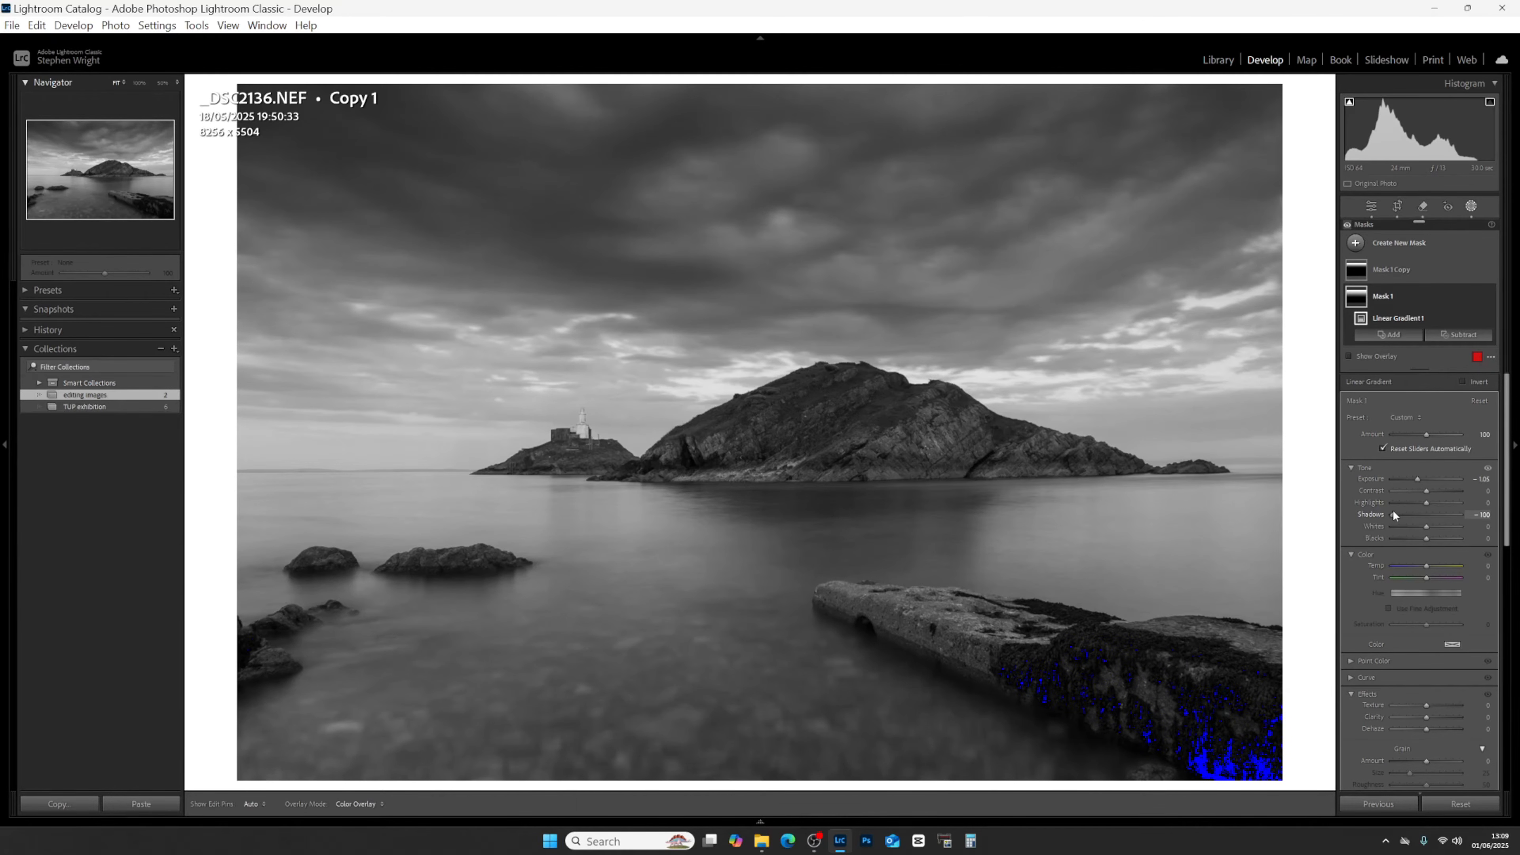
left_click_drag(1393, 510, 1399, 507)
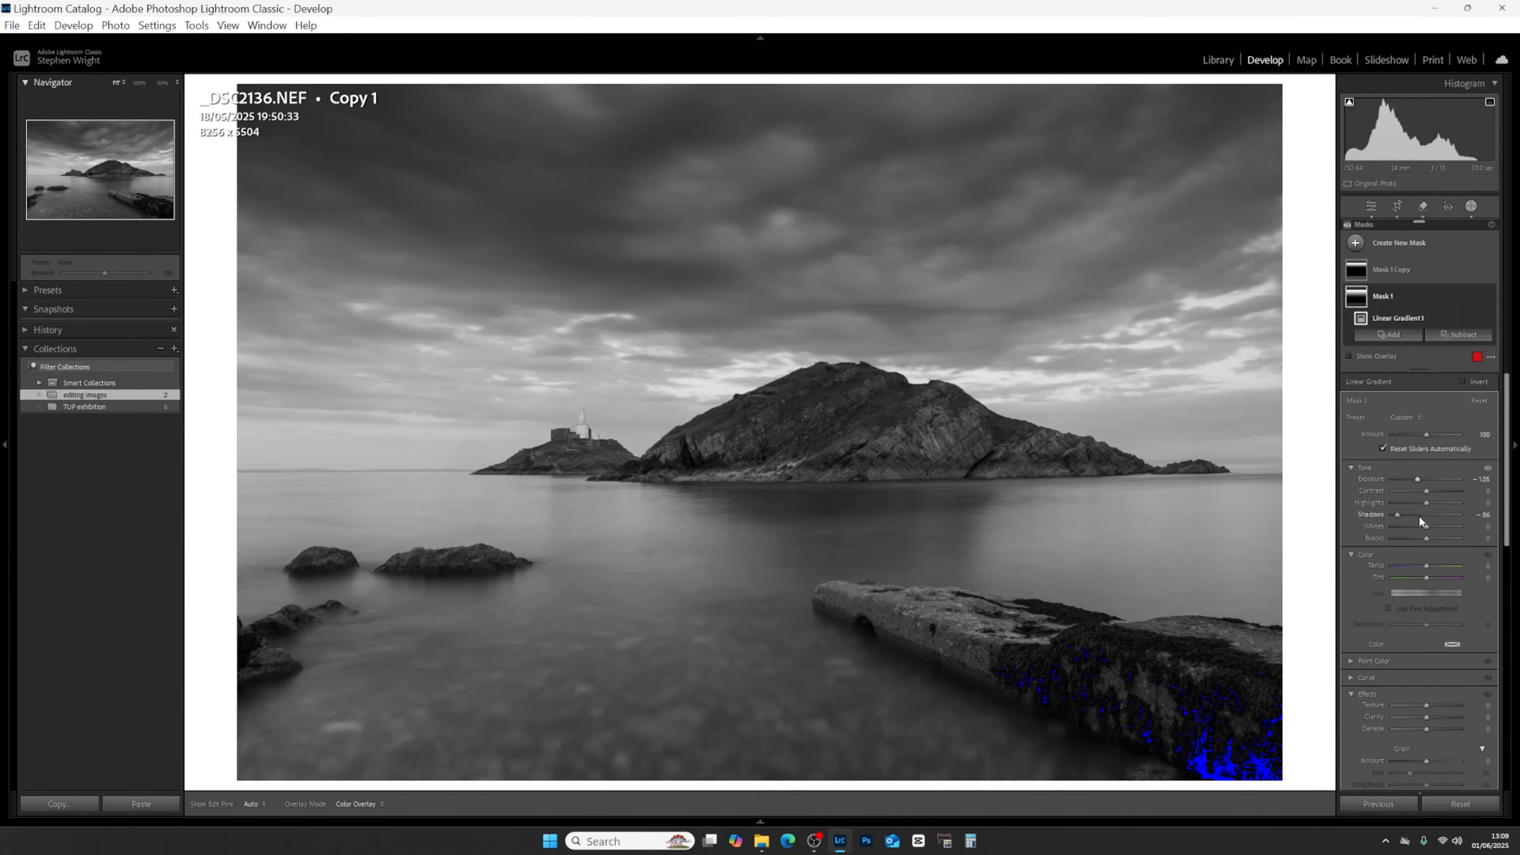
left_click_drag(1427, 539, 1419, 540)
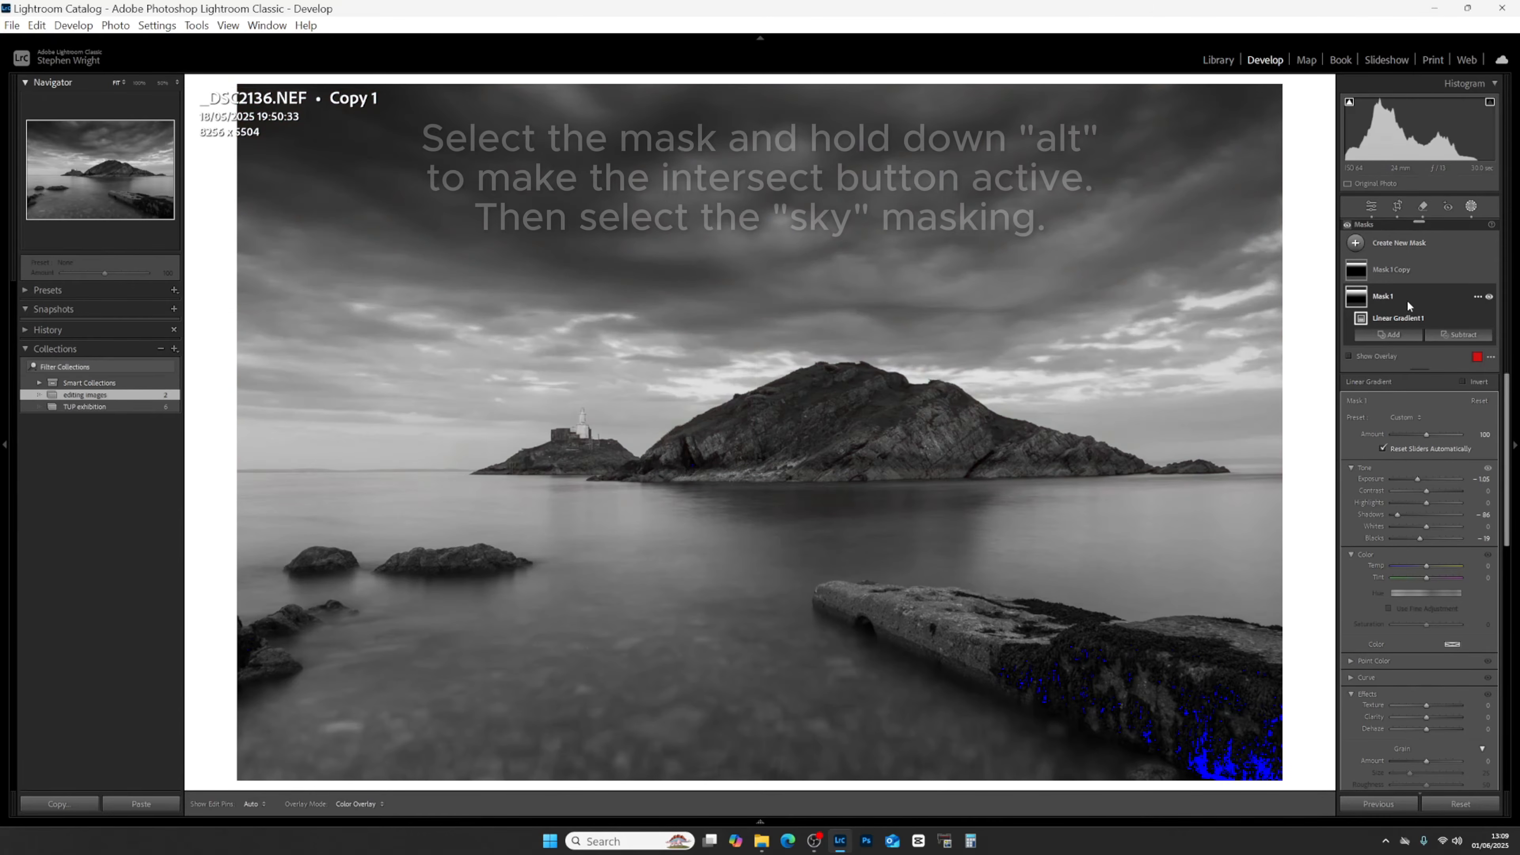
Intersect the sky gradient in Mask 1 with a sky selection so its darkening stays off the island and lighthouse.
left_click(1396, 297)
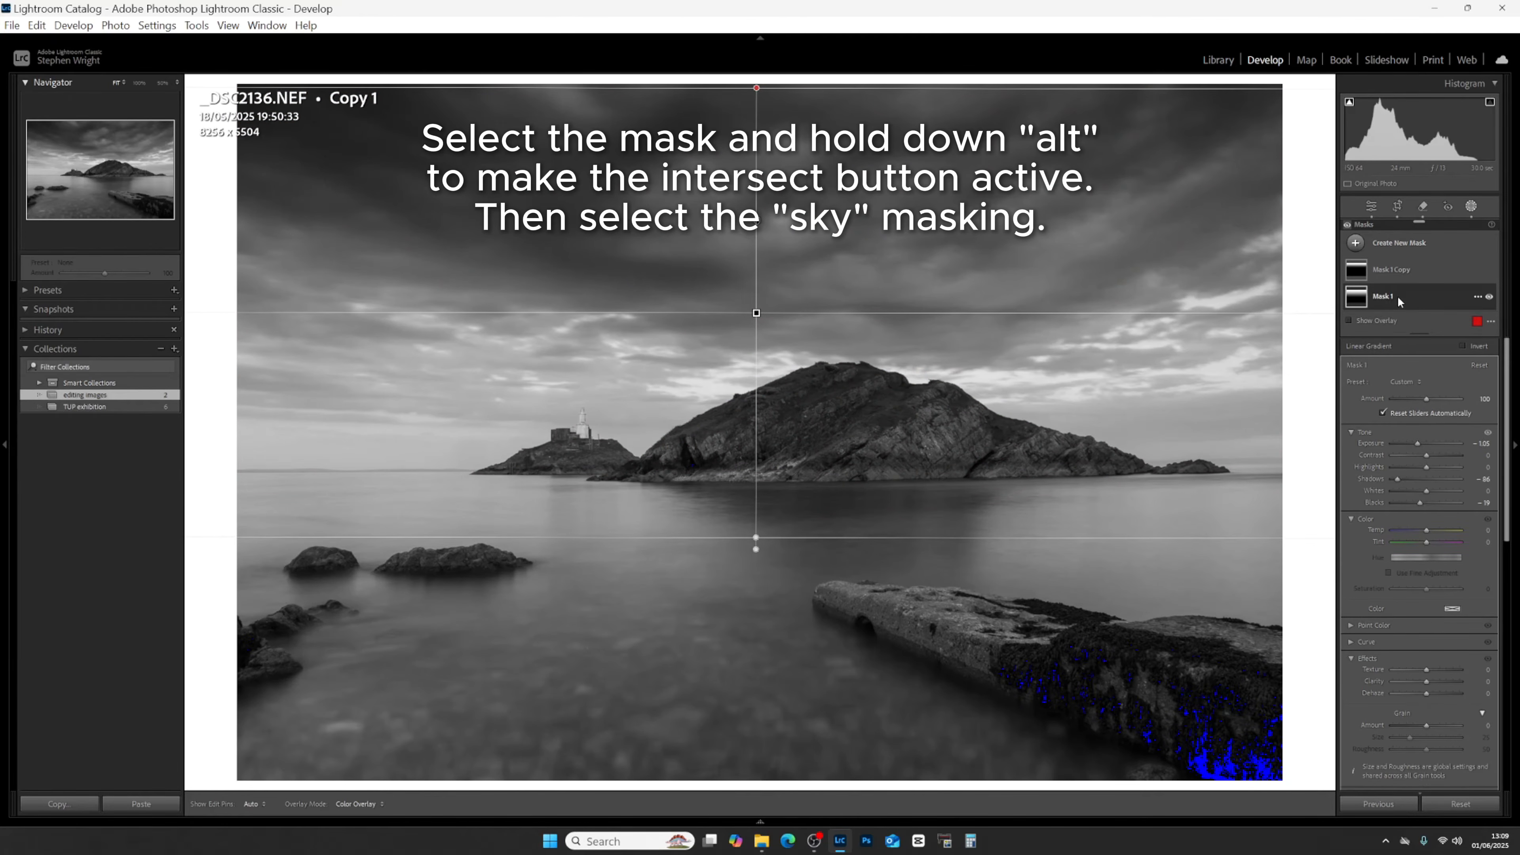
left_click(1404, 296)
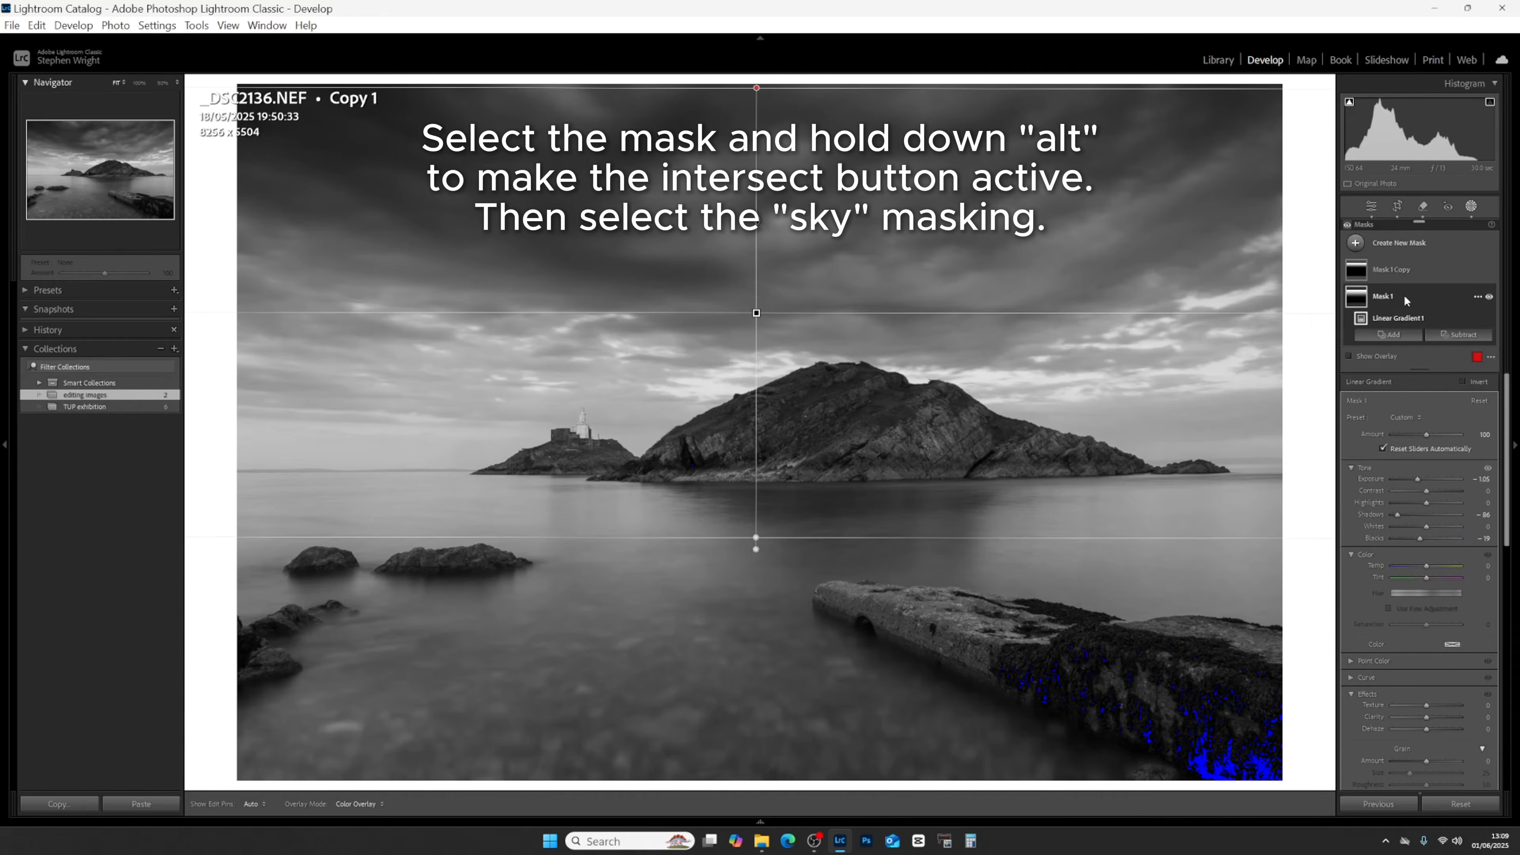
key("alt")
left_click(1431, 337)
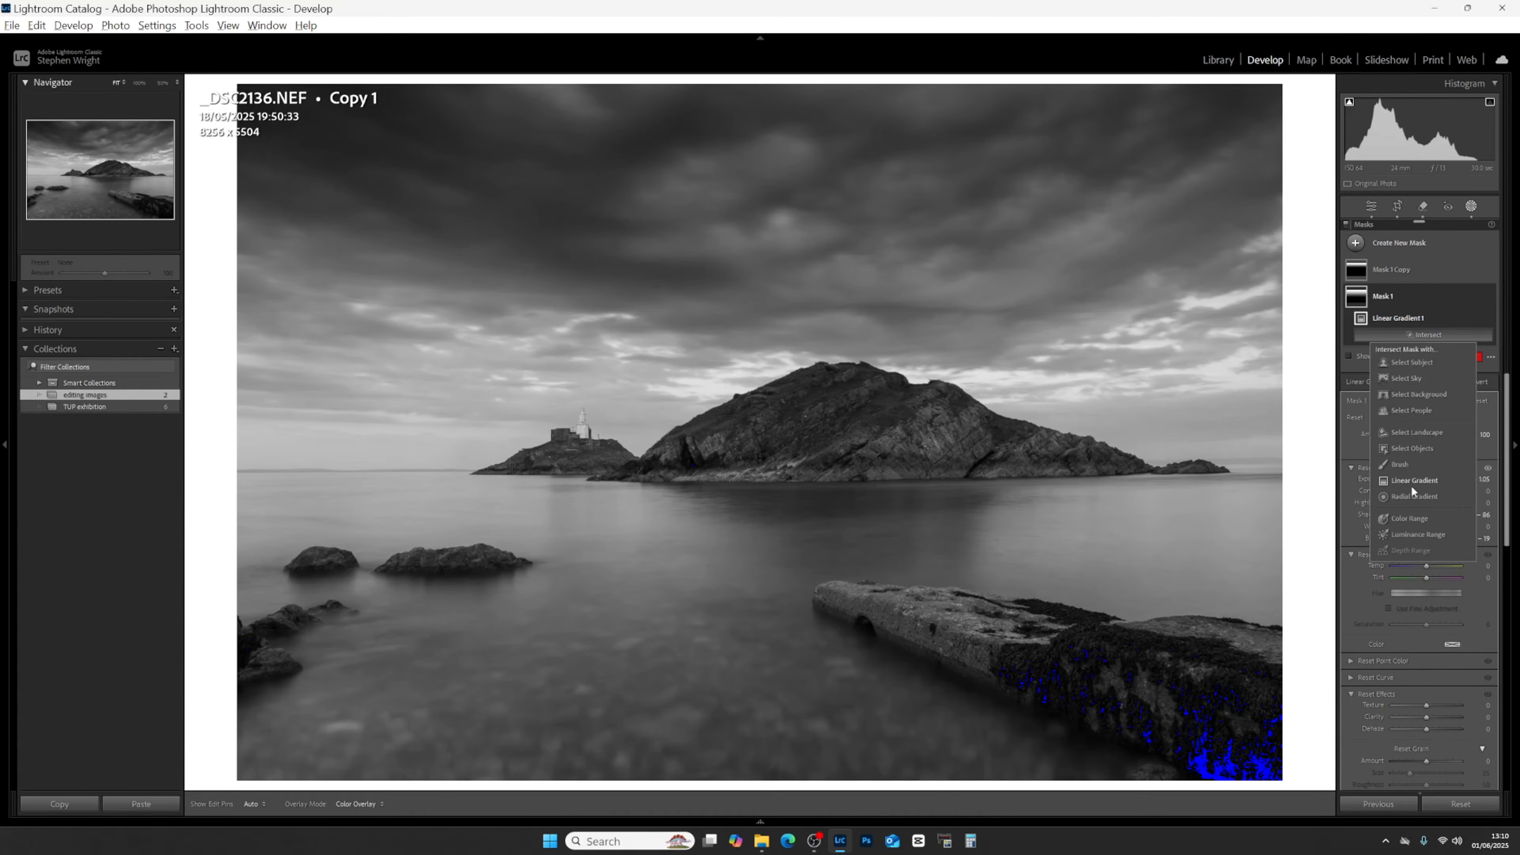
left_click(1405, 379)
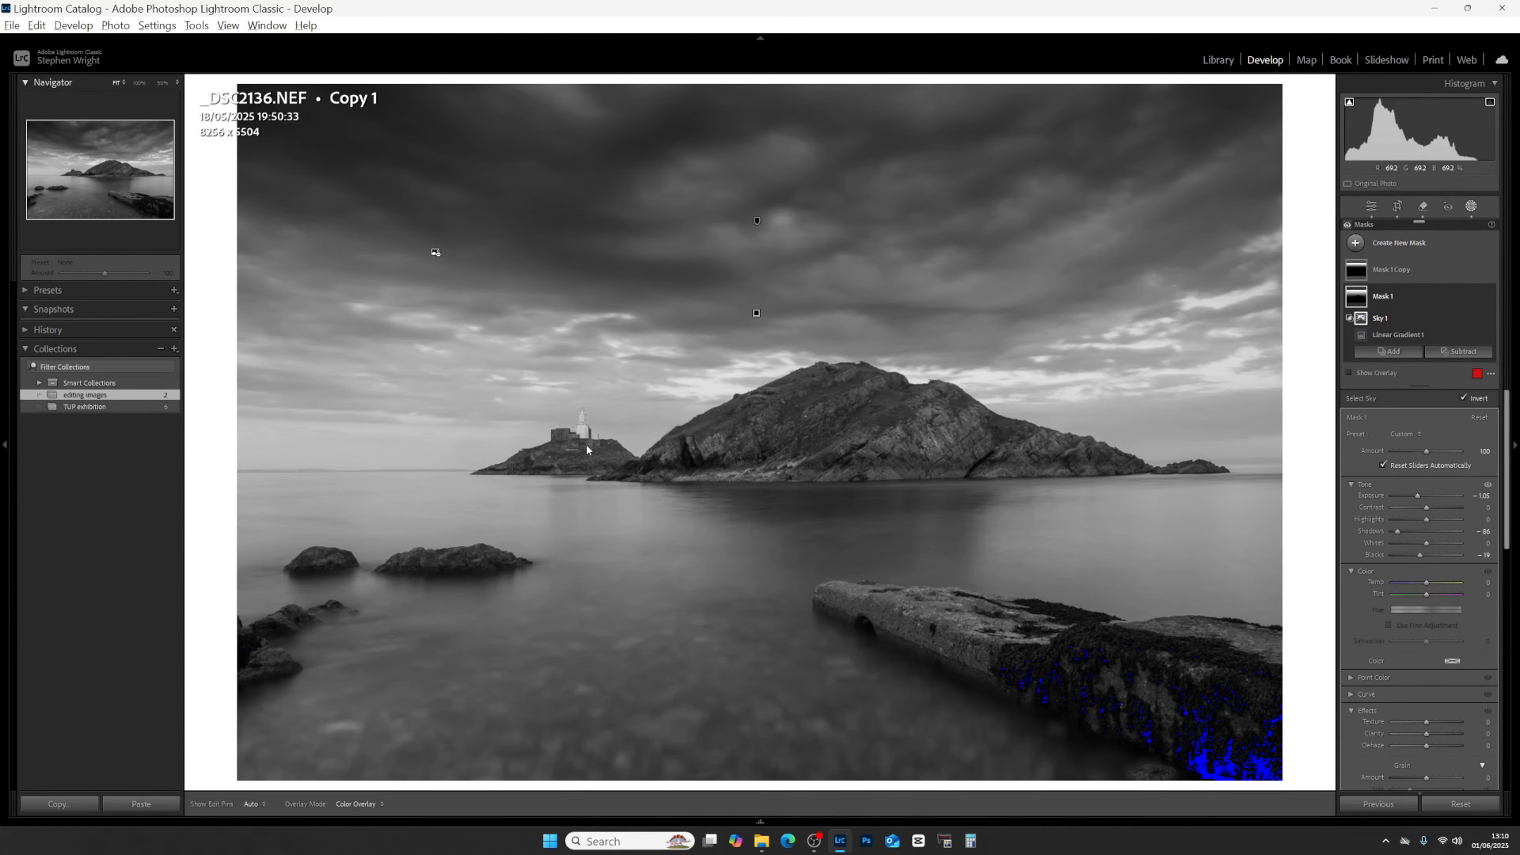
mouse_move(1354, 304)
Add a linear gradient mask over the foreground water, rising from the photo's bottom edge and ending just below the island's waterline.
left_click(1394, 244)
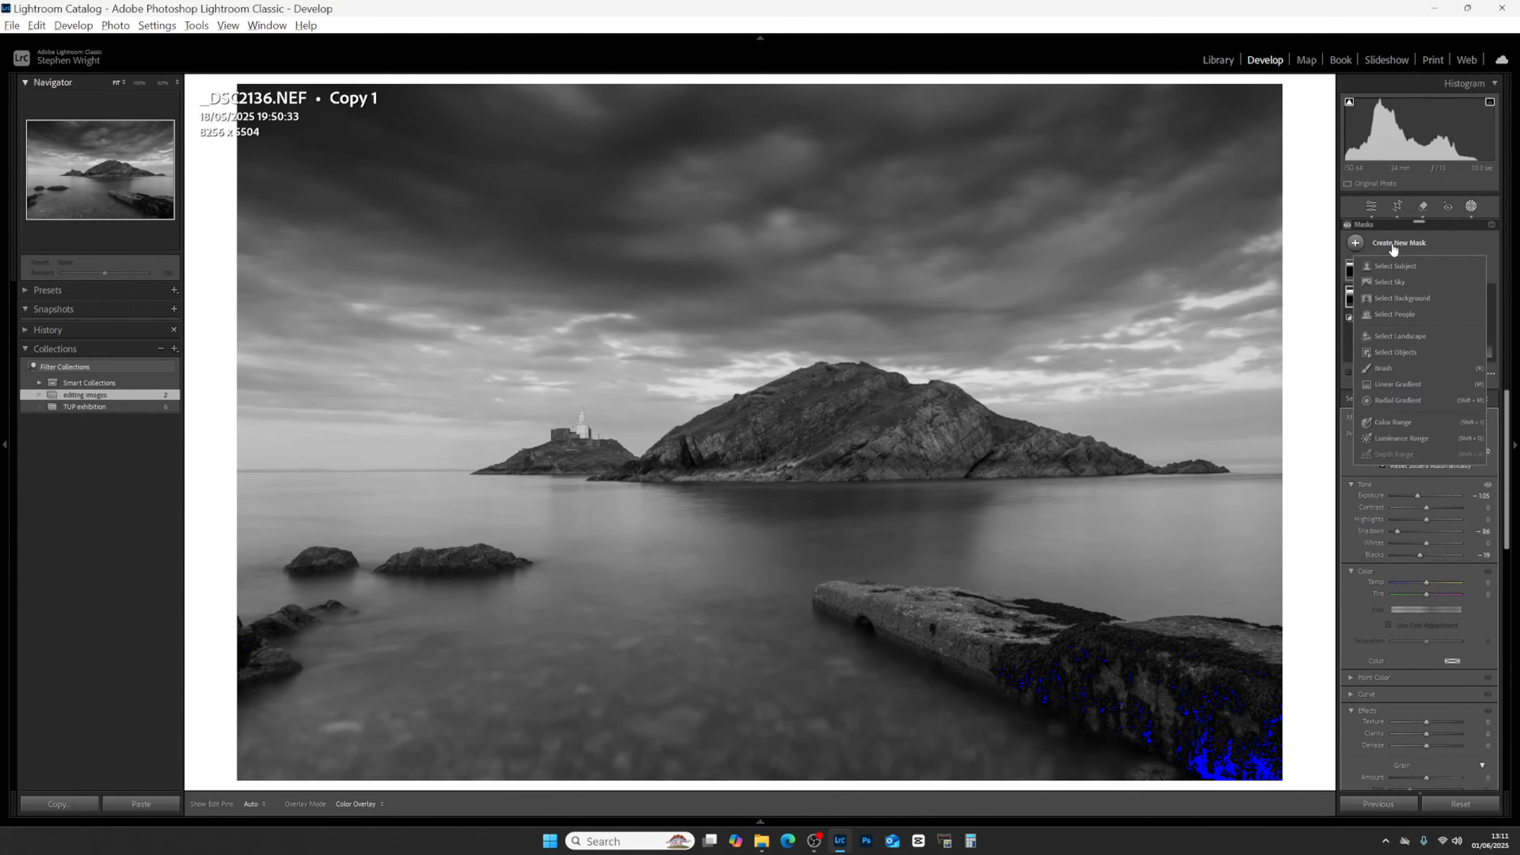
left_click(1397, 384)
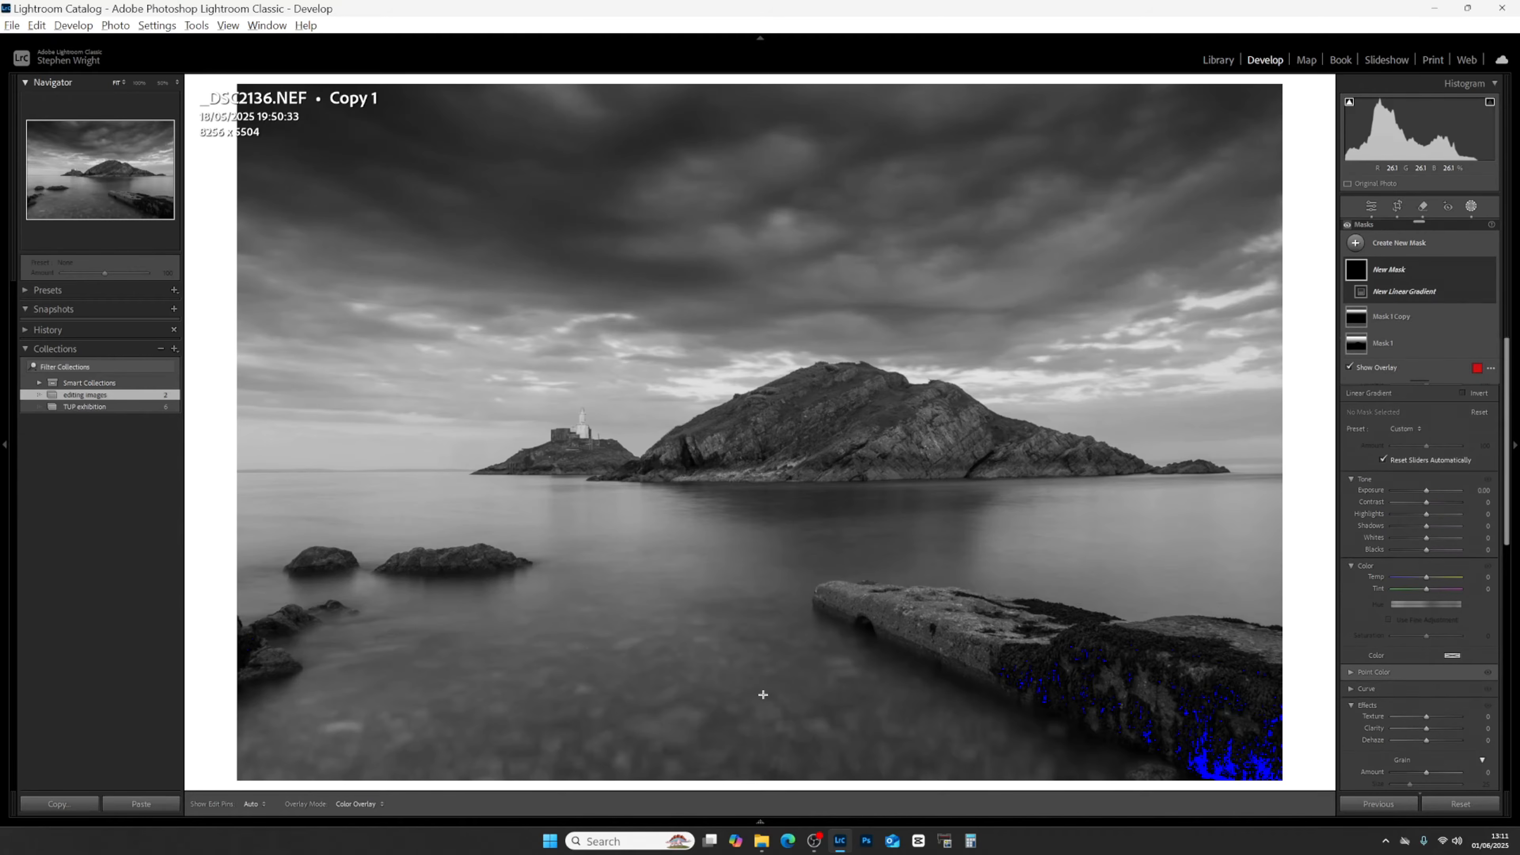
left_click_drag(777, 754, 778, 474)
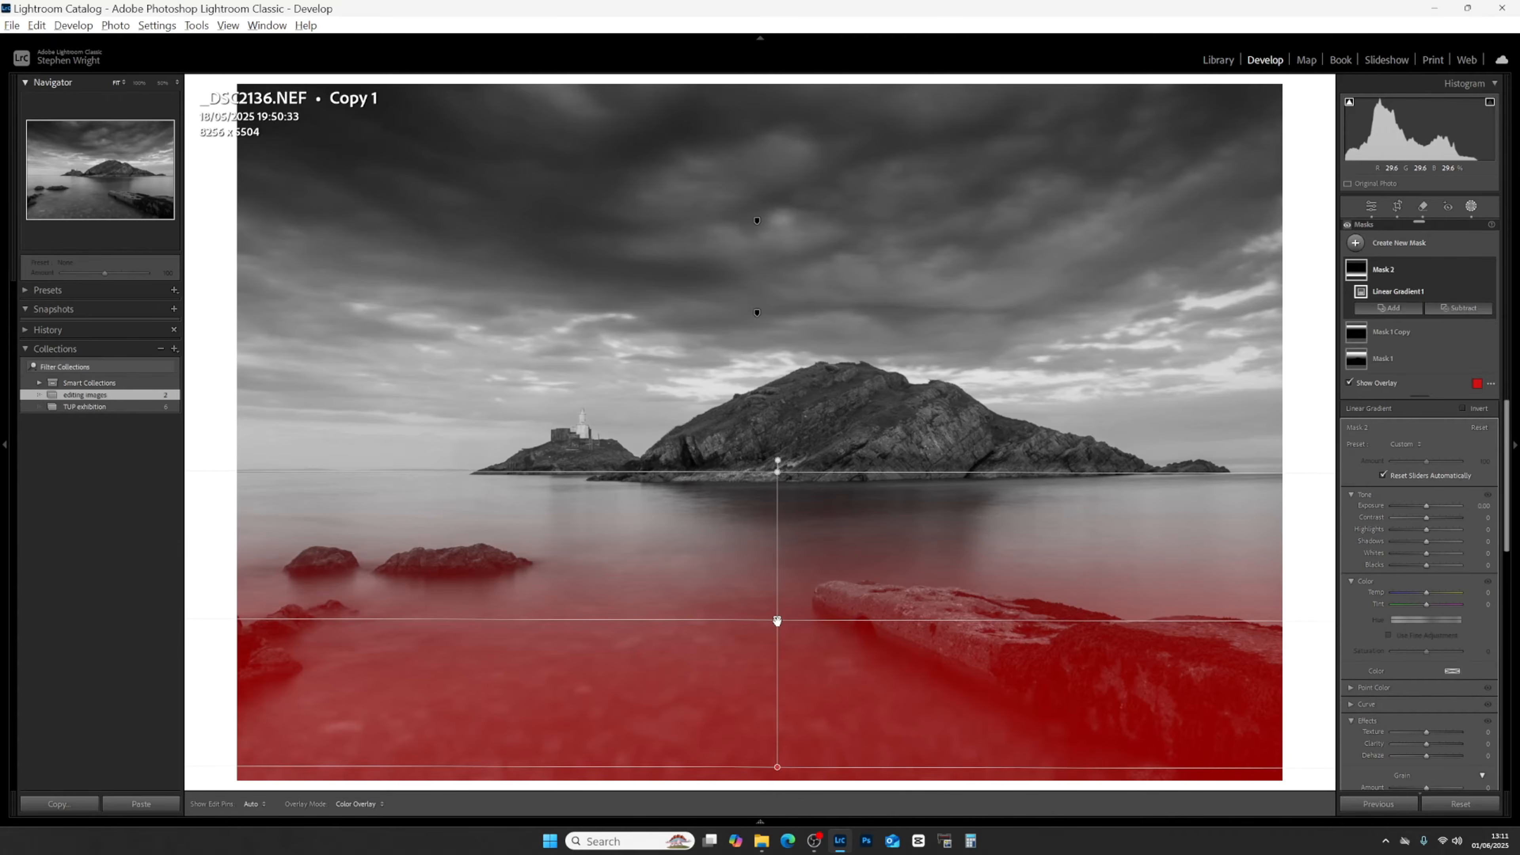
left_click_drag(778, 625, 777, 664)
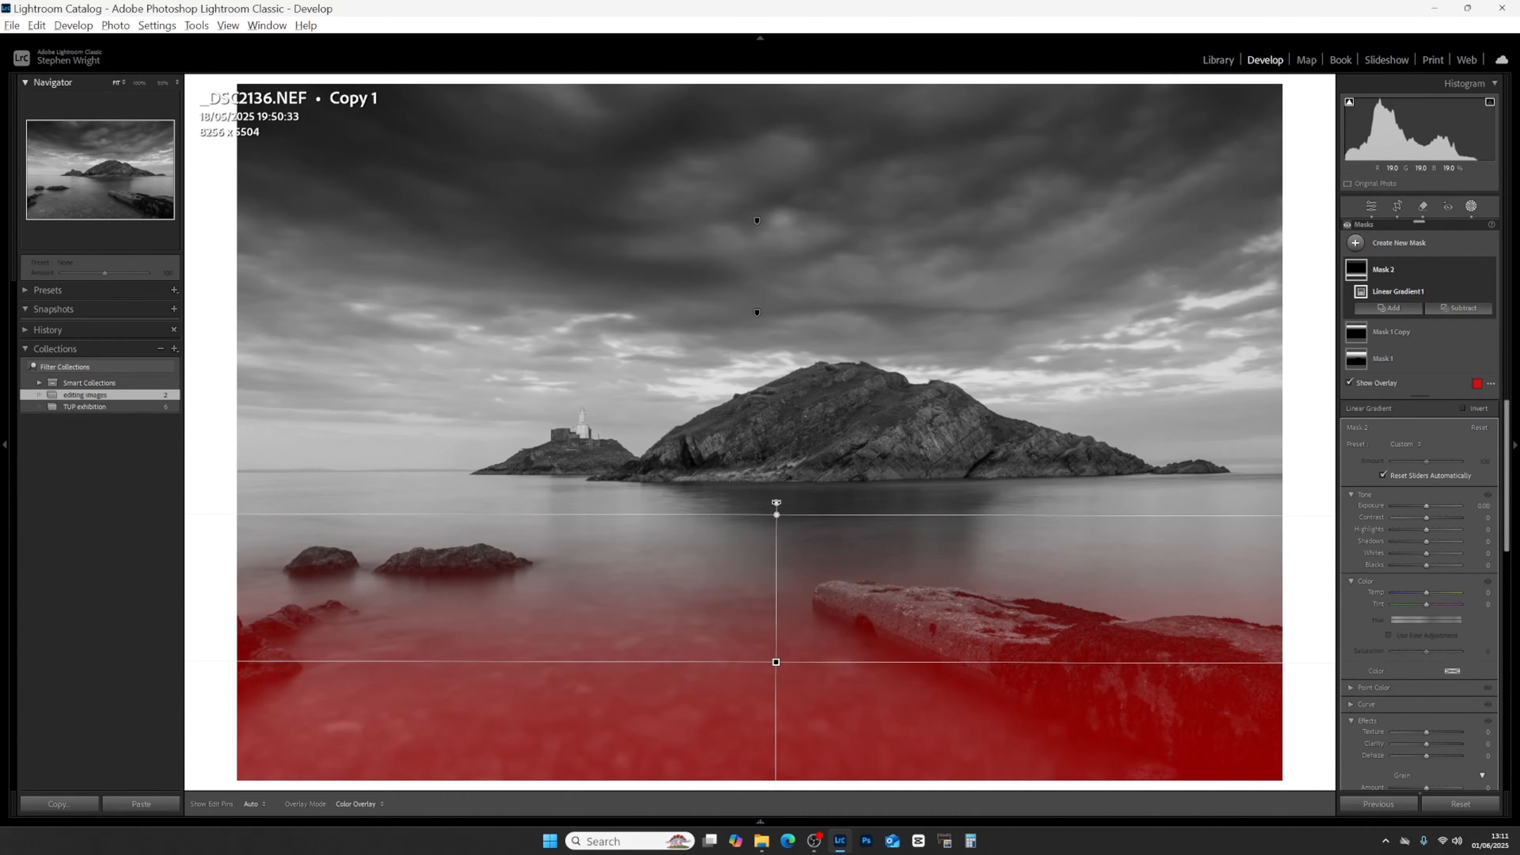
left_click_drag(778, 516, 778, 491)
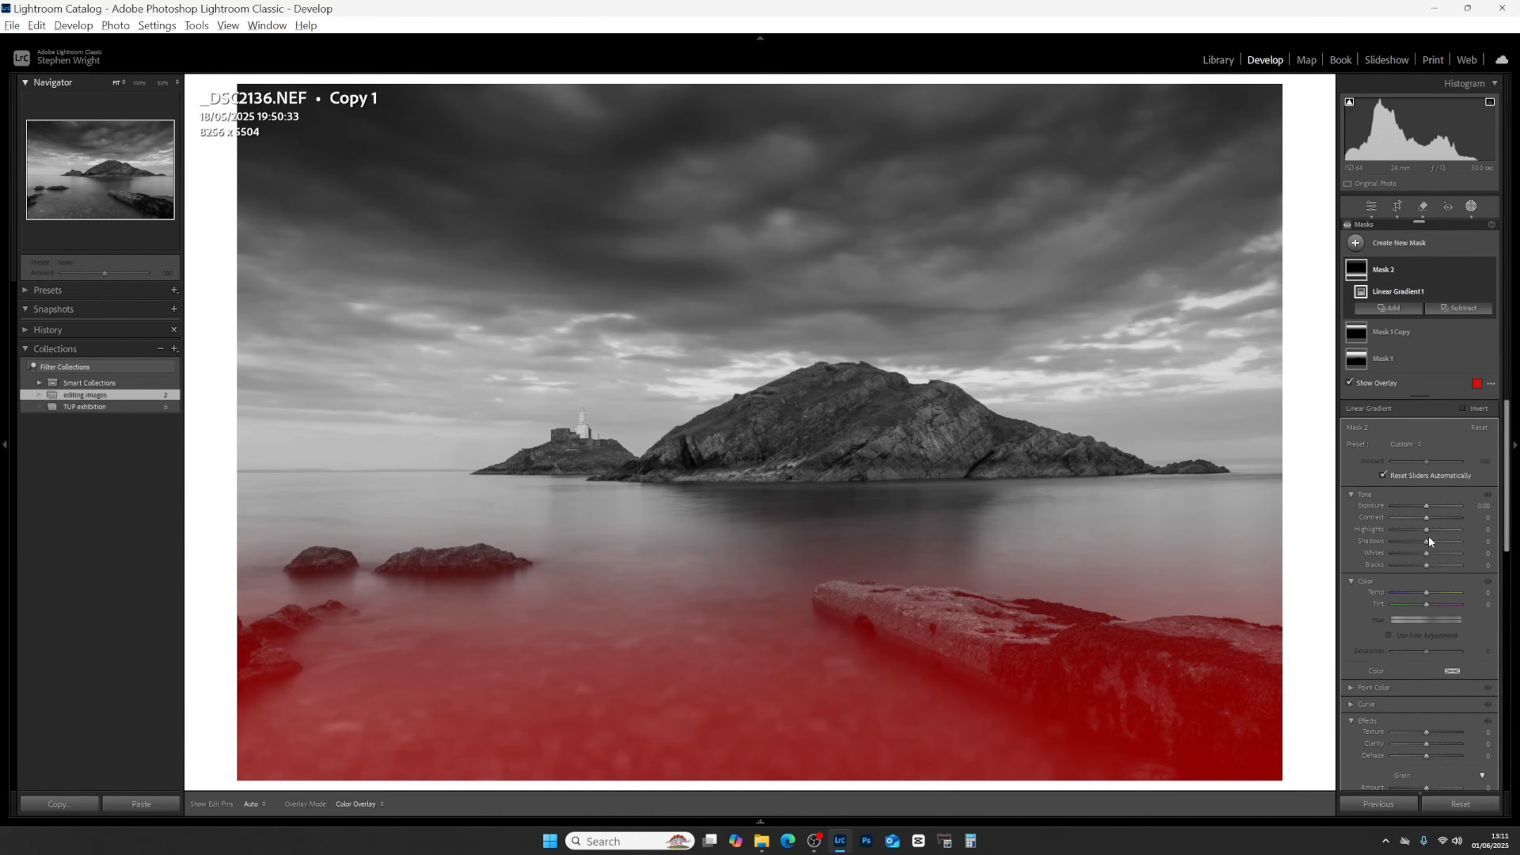
Hide the mask overlay and darken the foreground gradient with Exposure at −0.77 and Shadows at about −16.
key("o")
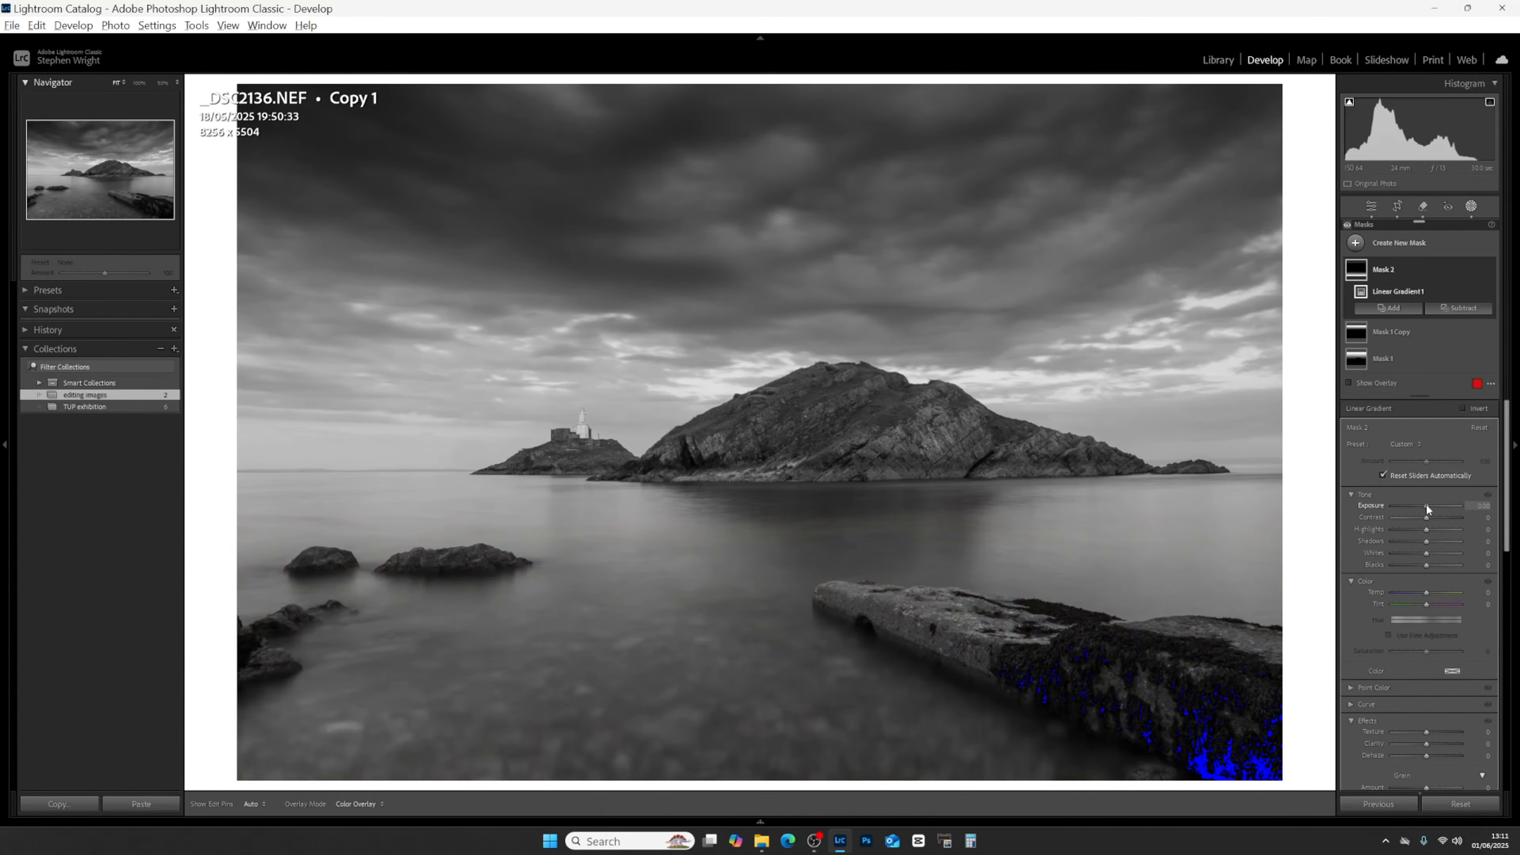
left_click_drag(1427, 504, 1423, 506)
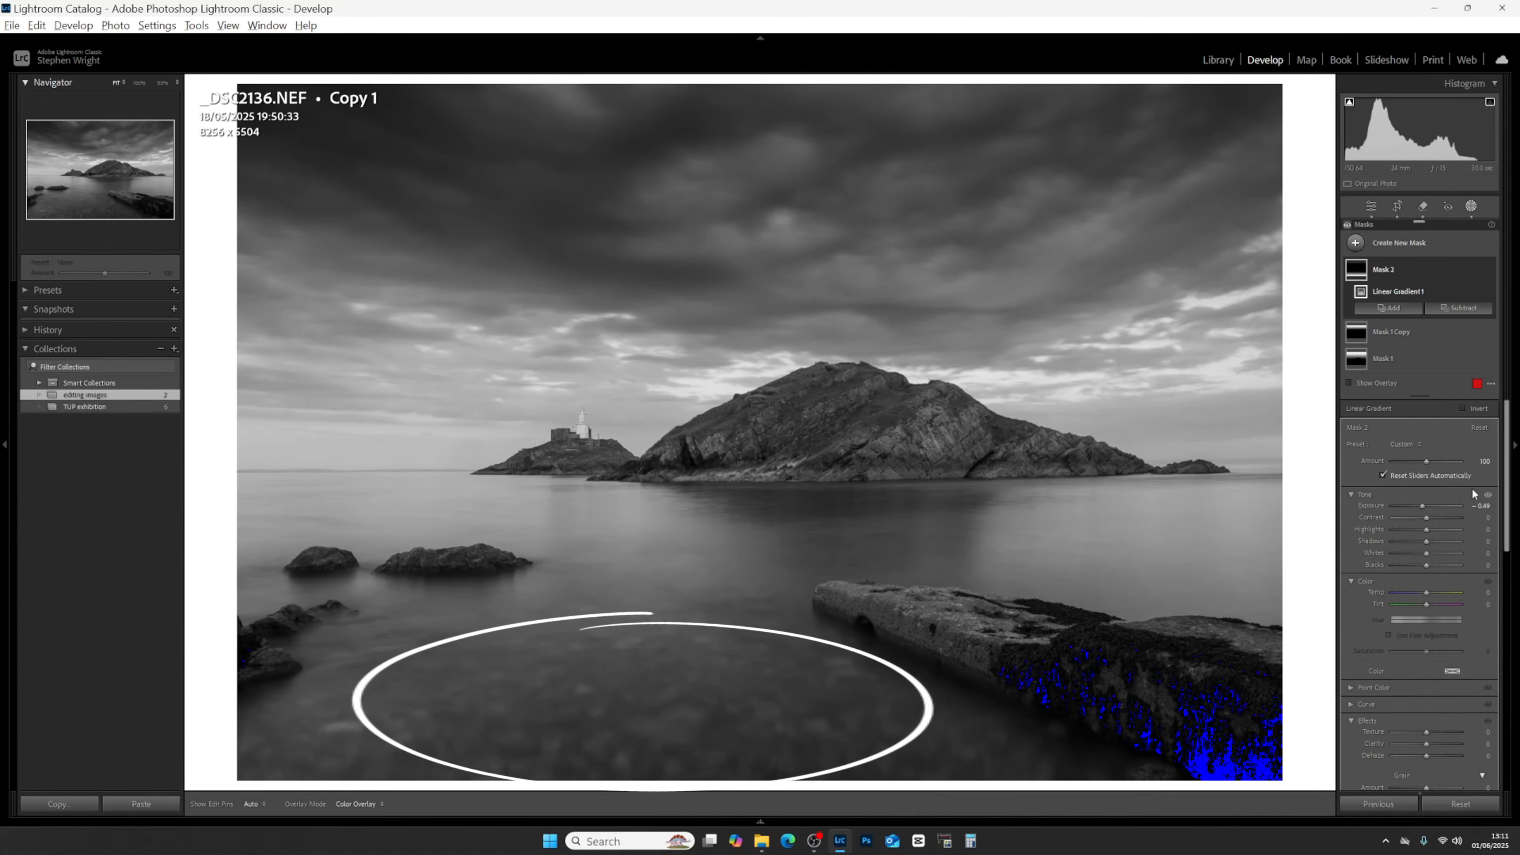
left_click_drag(1424, 508, 1421, 508)
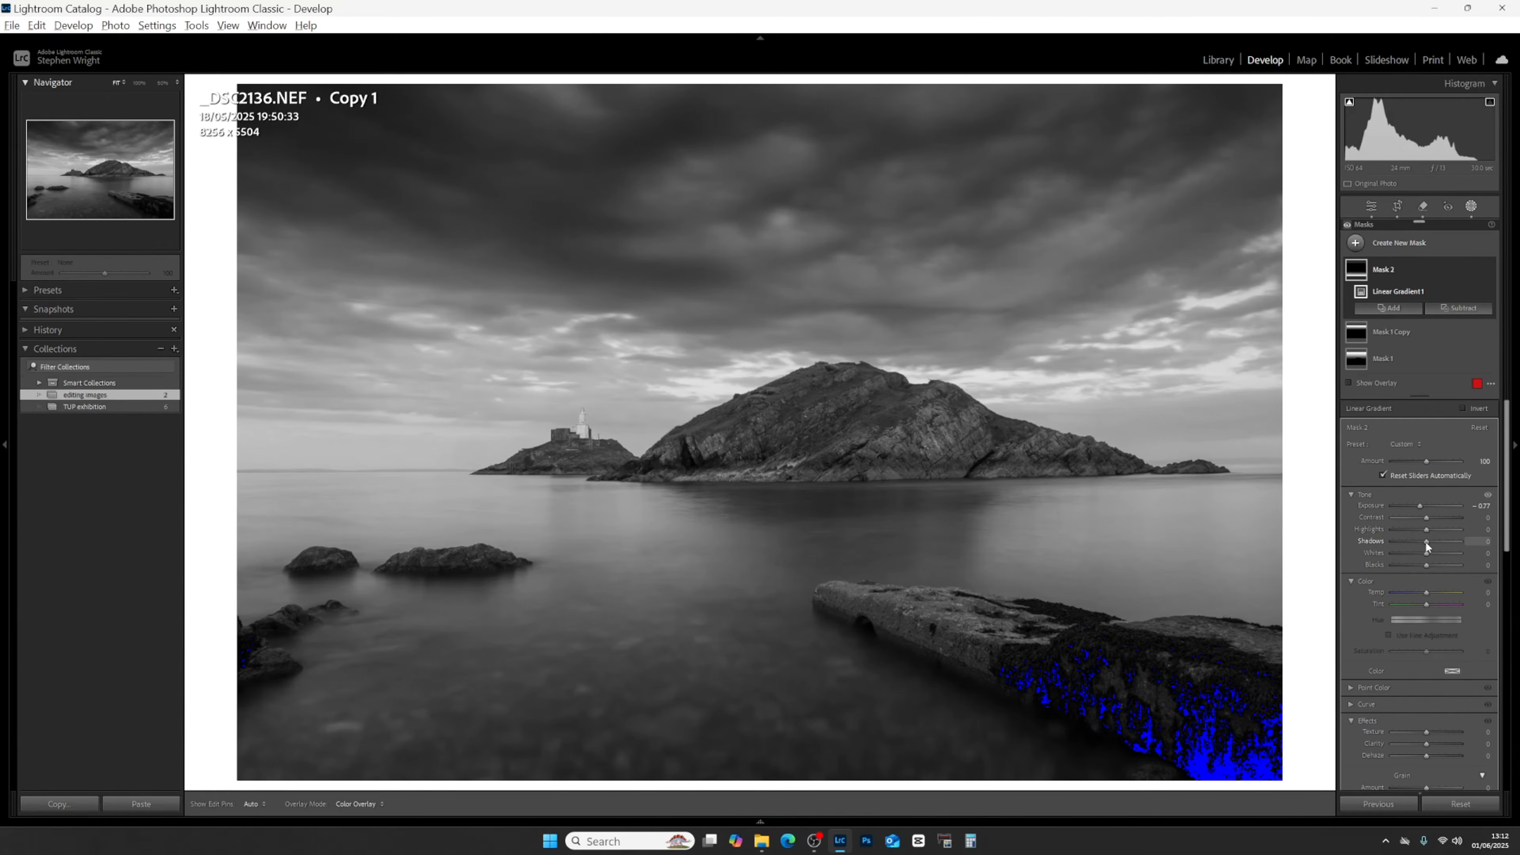
left_click_drag(1425, 546, 1423, 546)
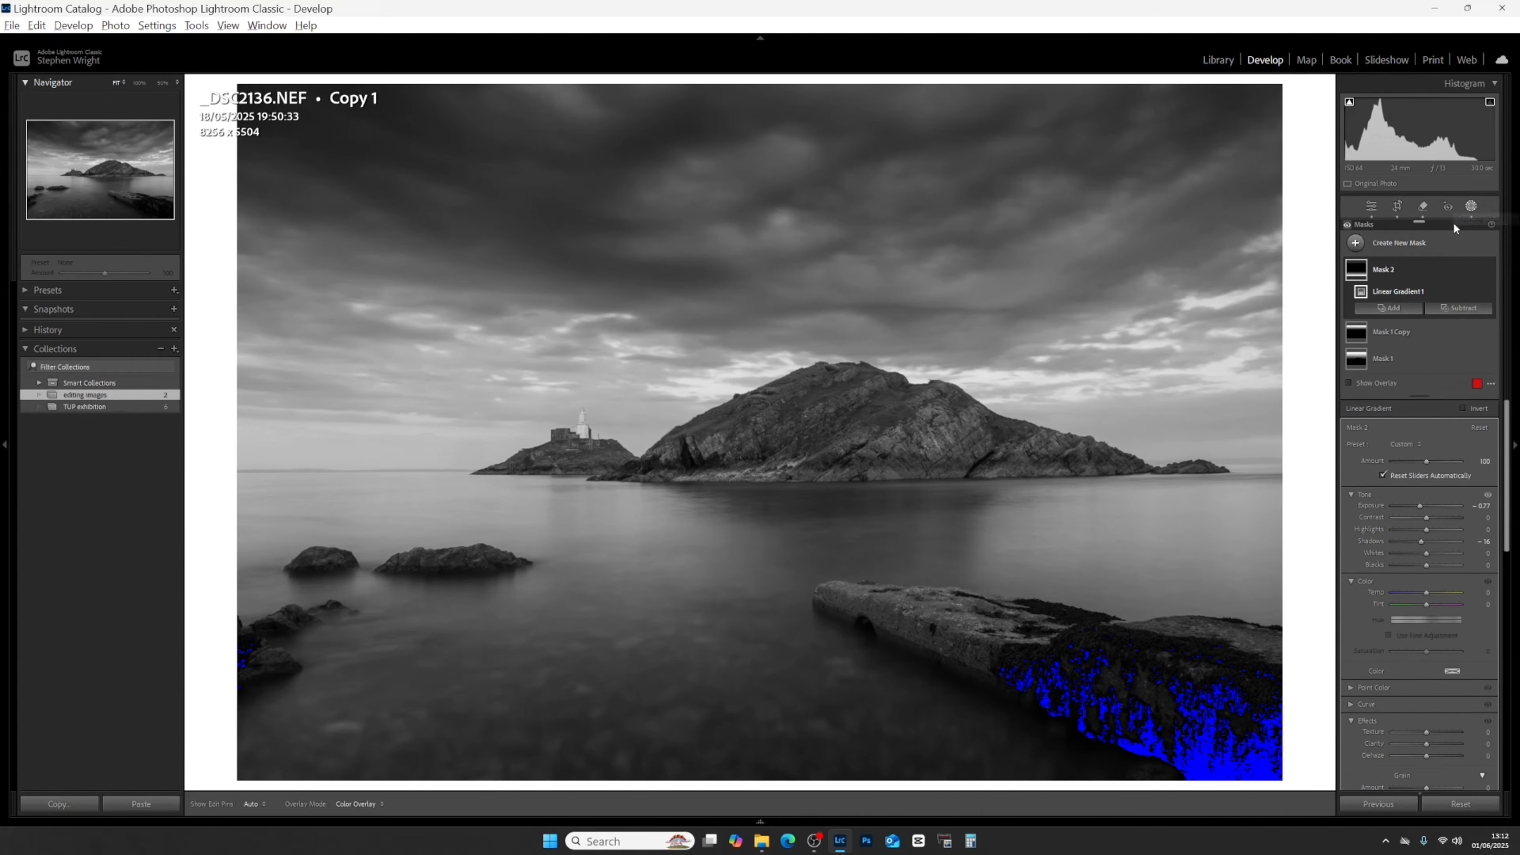
Subtract the large foreground rock from Mask 2 with an object selection brushed over it.
left_click(1459, 307)
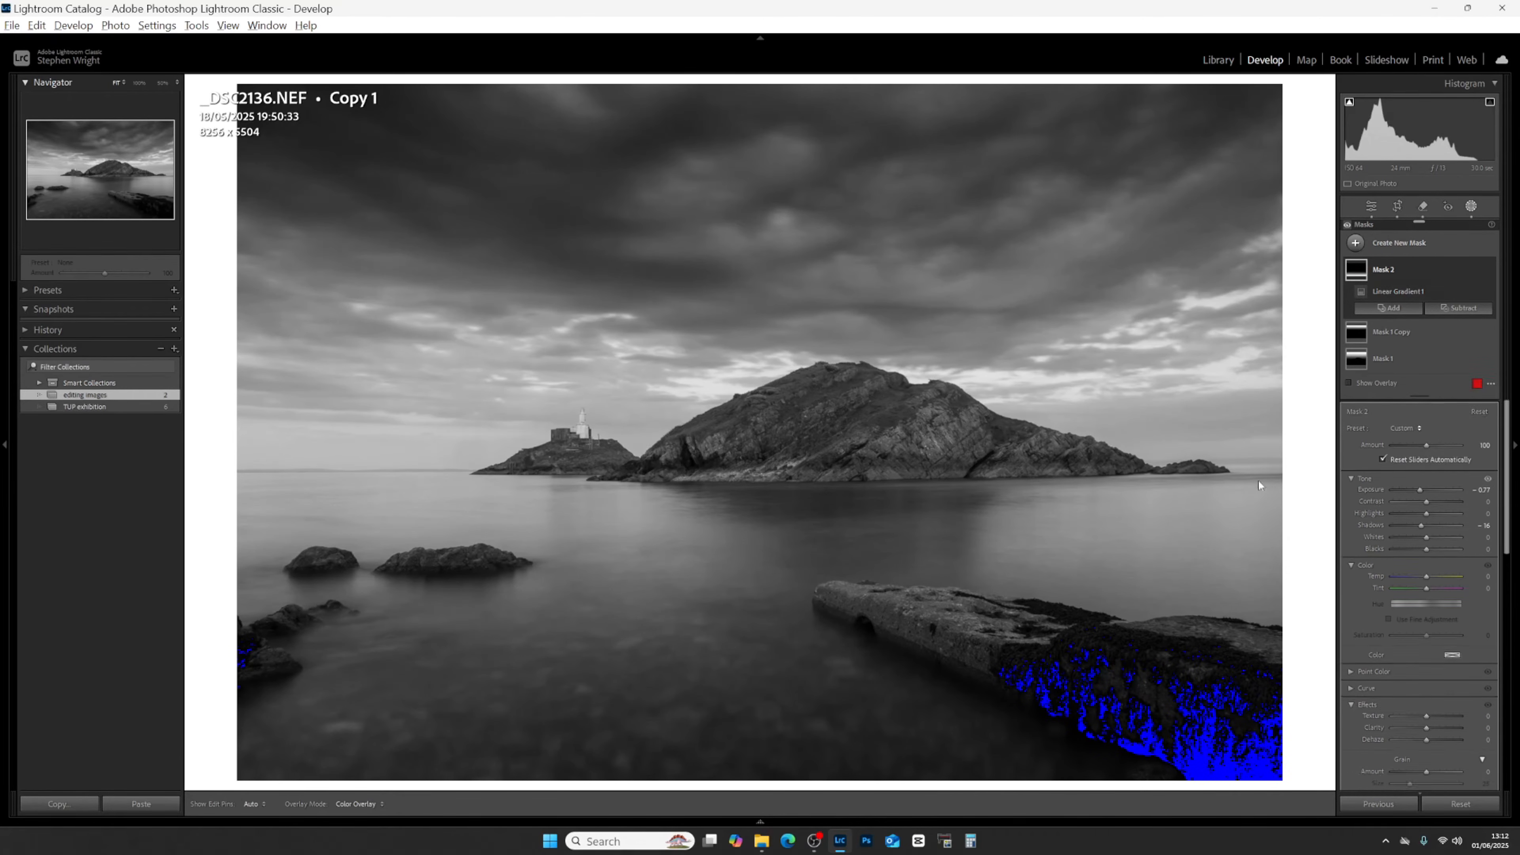
scroll(1189, 663, "up", 1)
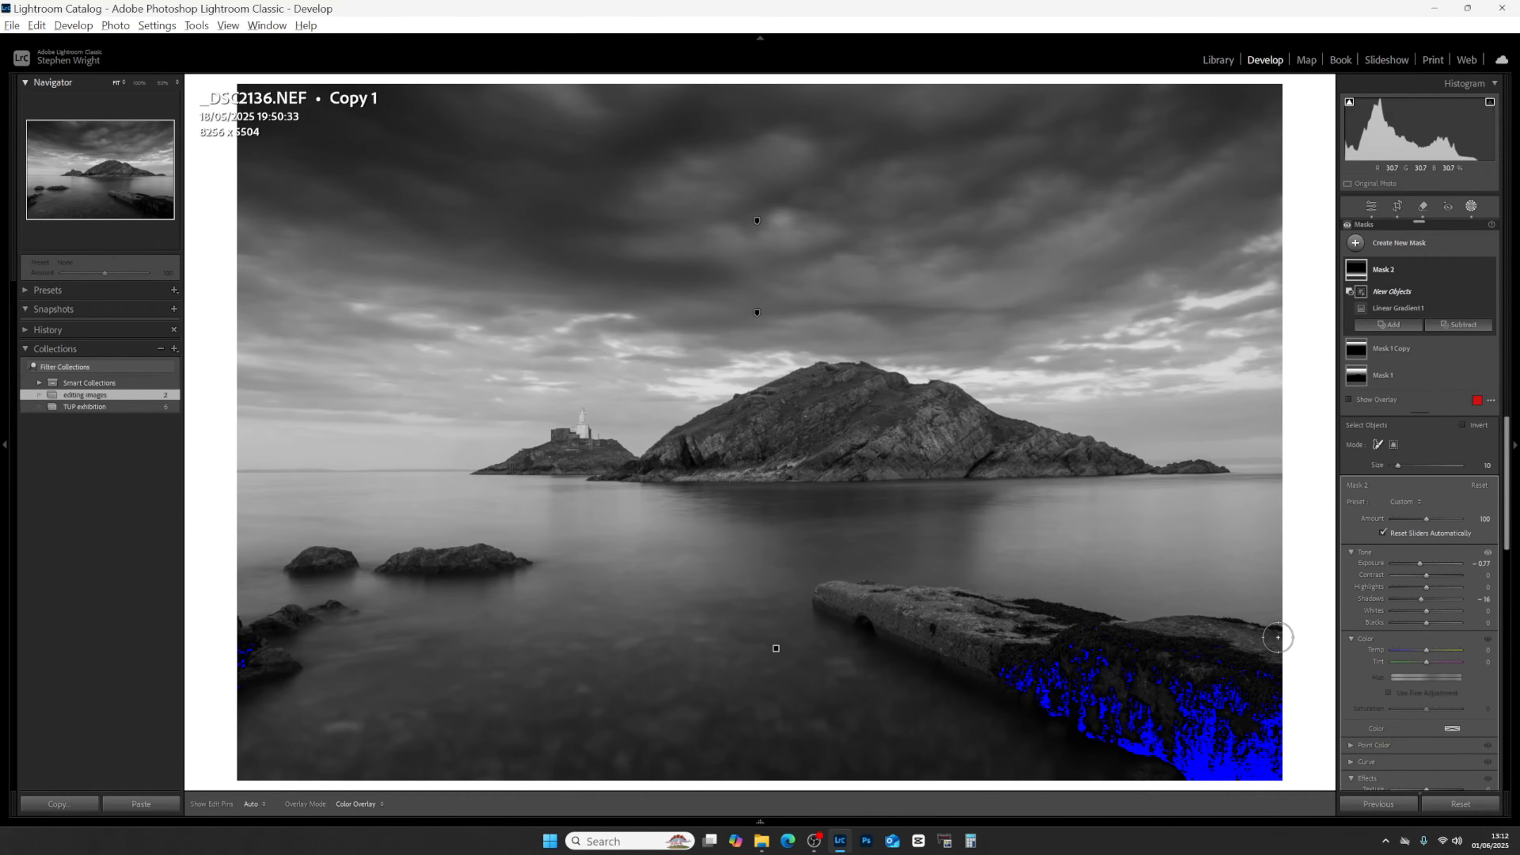
mouse_move(1278, 637)
left_mouse_down()
mouse_move(1115, 631)
mouse_move(1004, 664)
mouse_move(1004, 680)
mouse_move(1147, 756)
mouse_move(1257, 774)
mouse_move(1278, 743)
mouse_move(1287, 642)
mouse_move(1252, 745)
mouse_move(1257, 656)
mouse_move(1224, 752)
mouse_move(1041, 679)
mouse_move(1192, 638)
mouse_move(1237, 685)
mouse_move(1086, 680)
mouse_move(1214, 663)
mouse_move(1203, 722)
mouse_move(1222, 701)
mouse_move(1125, 713)
mouse_move(1170, 681)
mouse_move(1187, 689)
left_mouse_up()
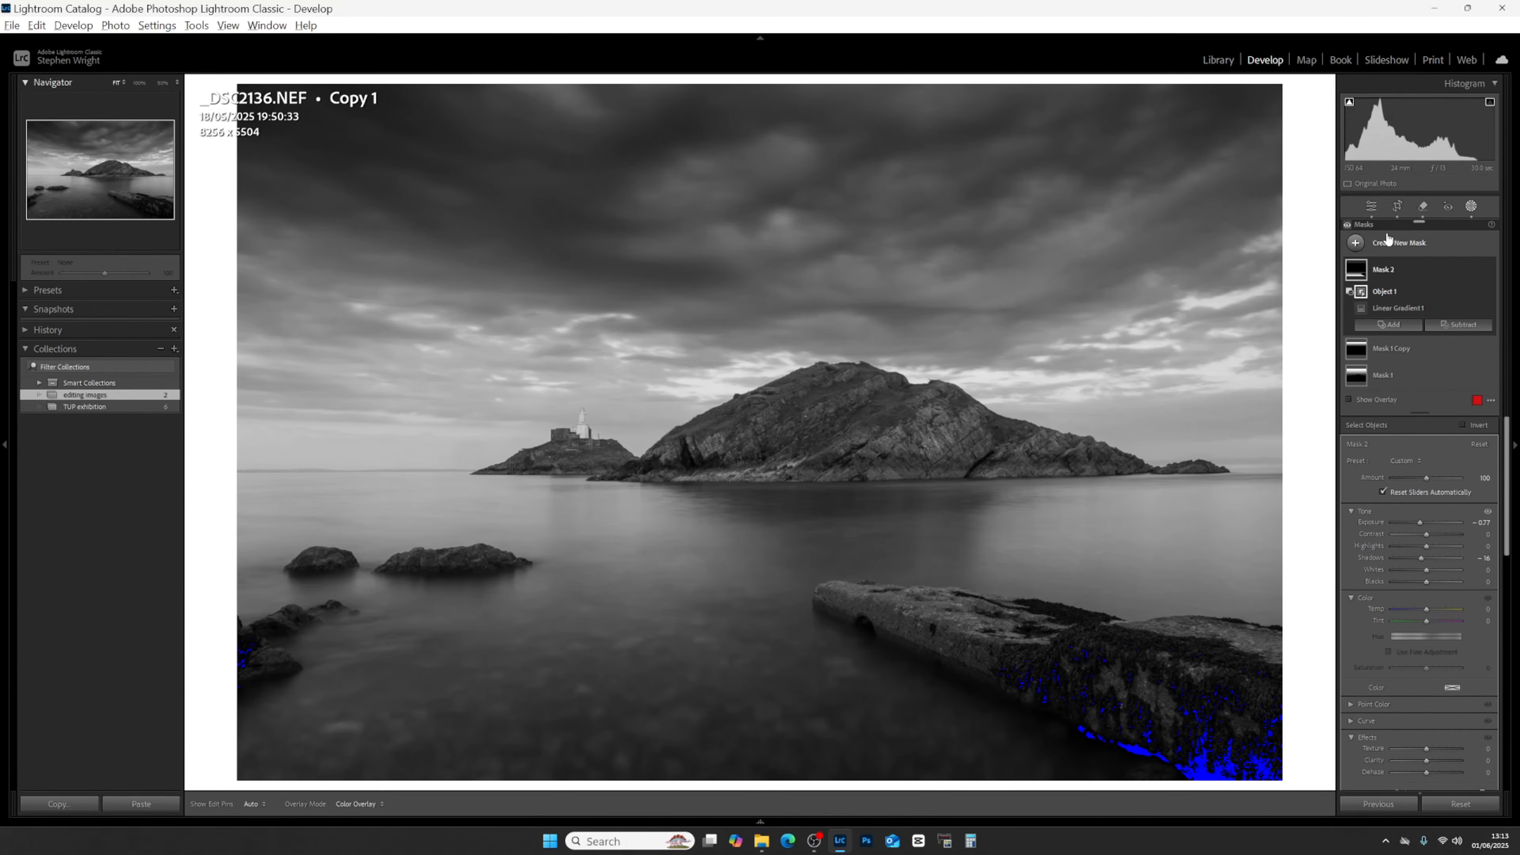
Create an object-selection mask by brushing over the main island and raise its Contrast slightly.
left_click(1398, 243)
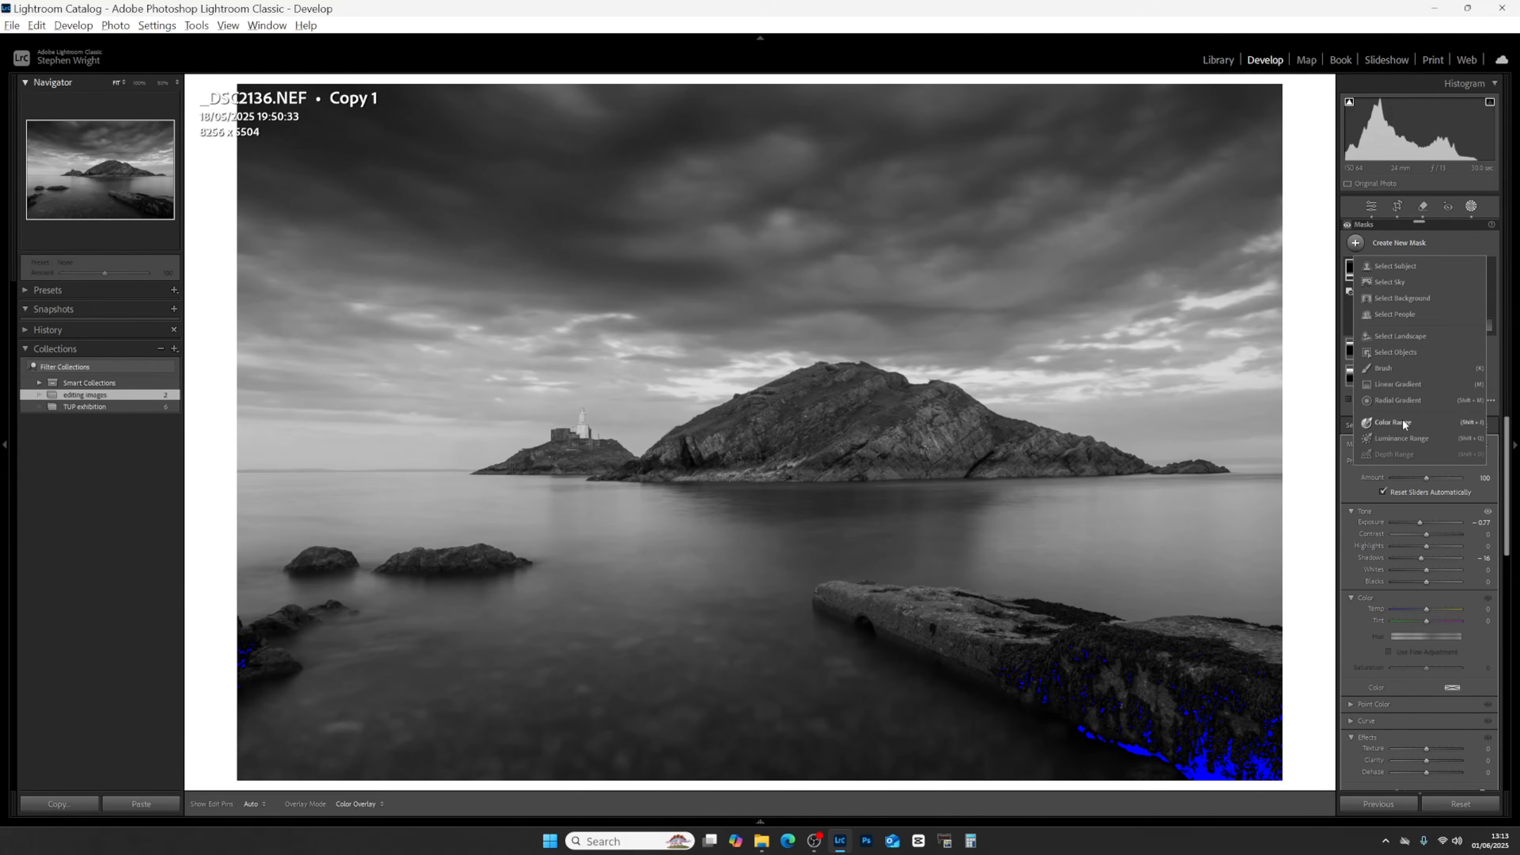
left_click(1404, 352)
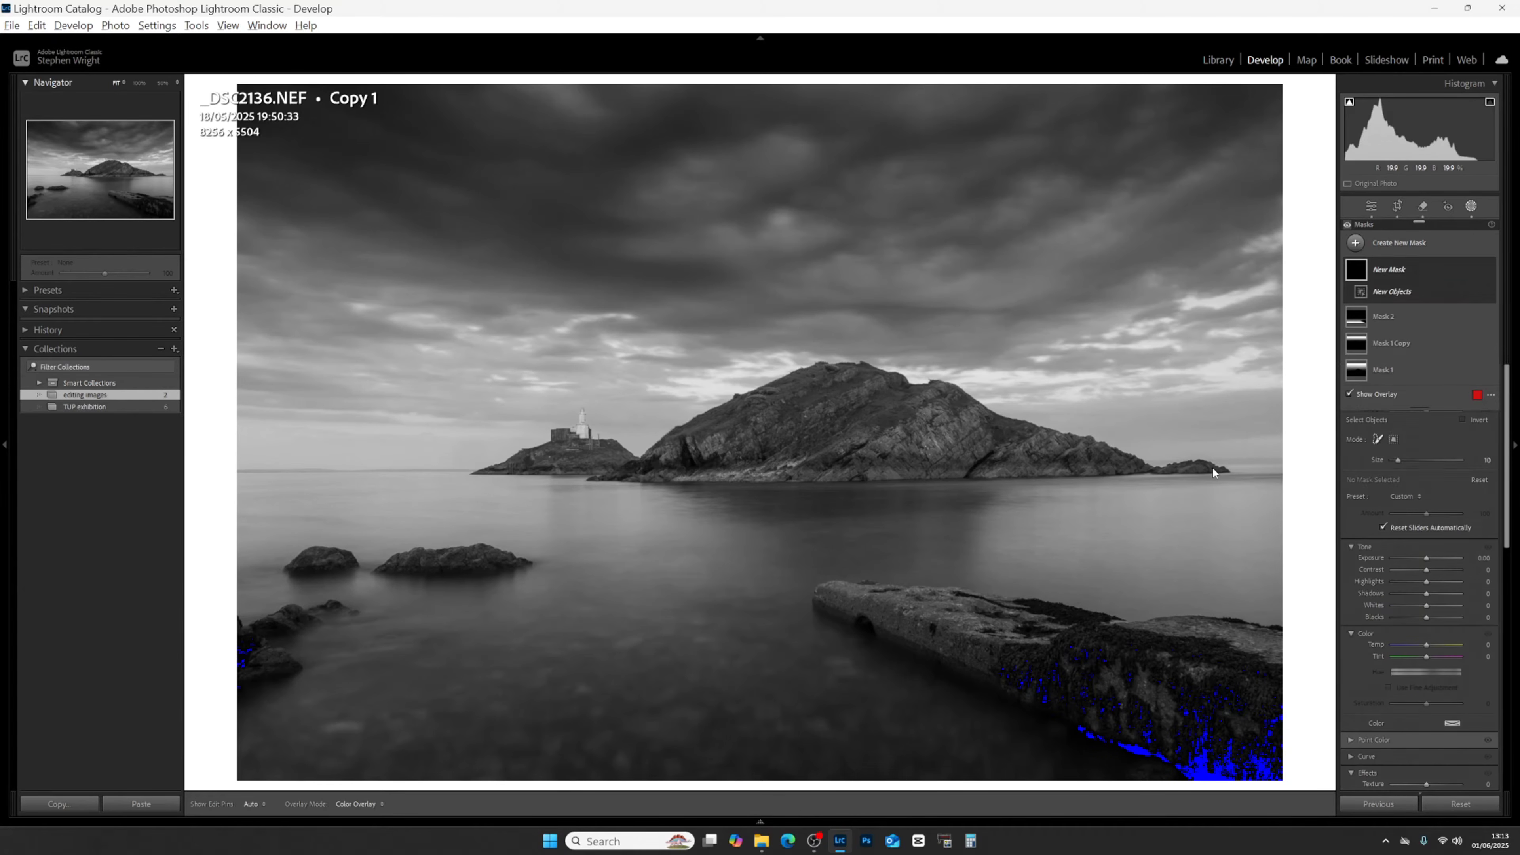
mouse_move(1230, 468)
left_mouse_down()
mouse_move(601, 474)
mouse_move(683, 438)
left_mouse_up()
mouse_move(731, 402)
left_mouse_down()
mouse_move(850, 369)
mouse_move(1130, 452)
mouse_move(694, 452)
mouse_move(1006, 433)
mouse_move(922, 413)
mouse_move(753, 413)
mouse_move(861, 396)
mouse_move(882, 396)
mouse_move(777, 443)
mouse_move(636, 462)
mouse_move(588, 443)
mouse_move(586, 421)
mouse_move(484, 467)
mouse_move(598, 473)
mouse_move(574, 458)
left_mouse_up()
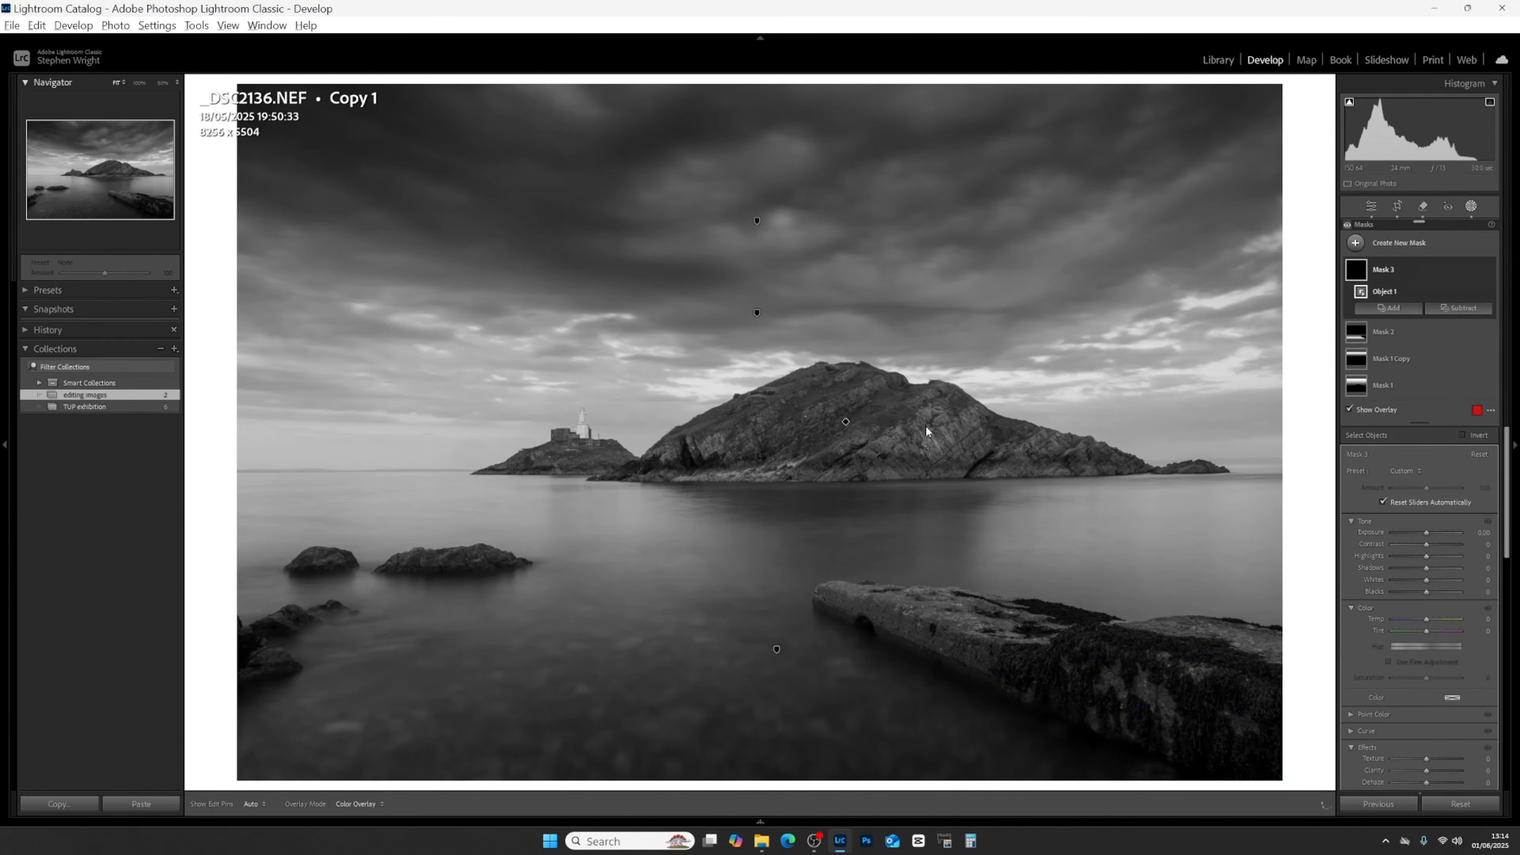
left_click_drag(1426, 543, 1428, 544)
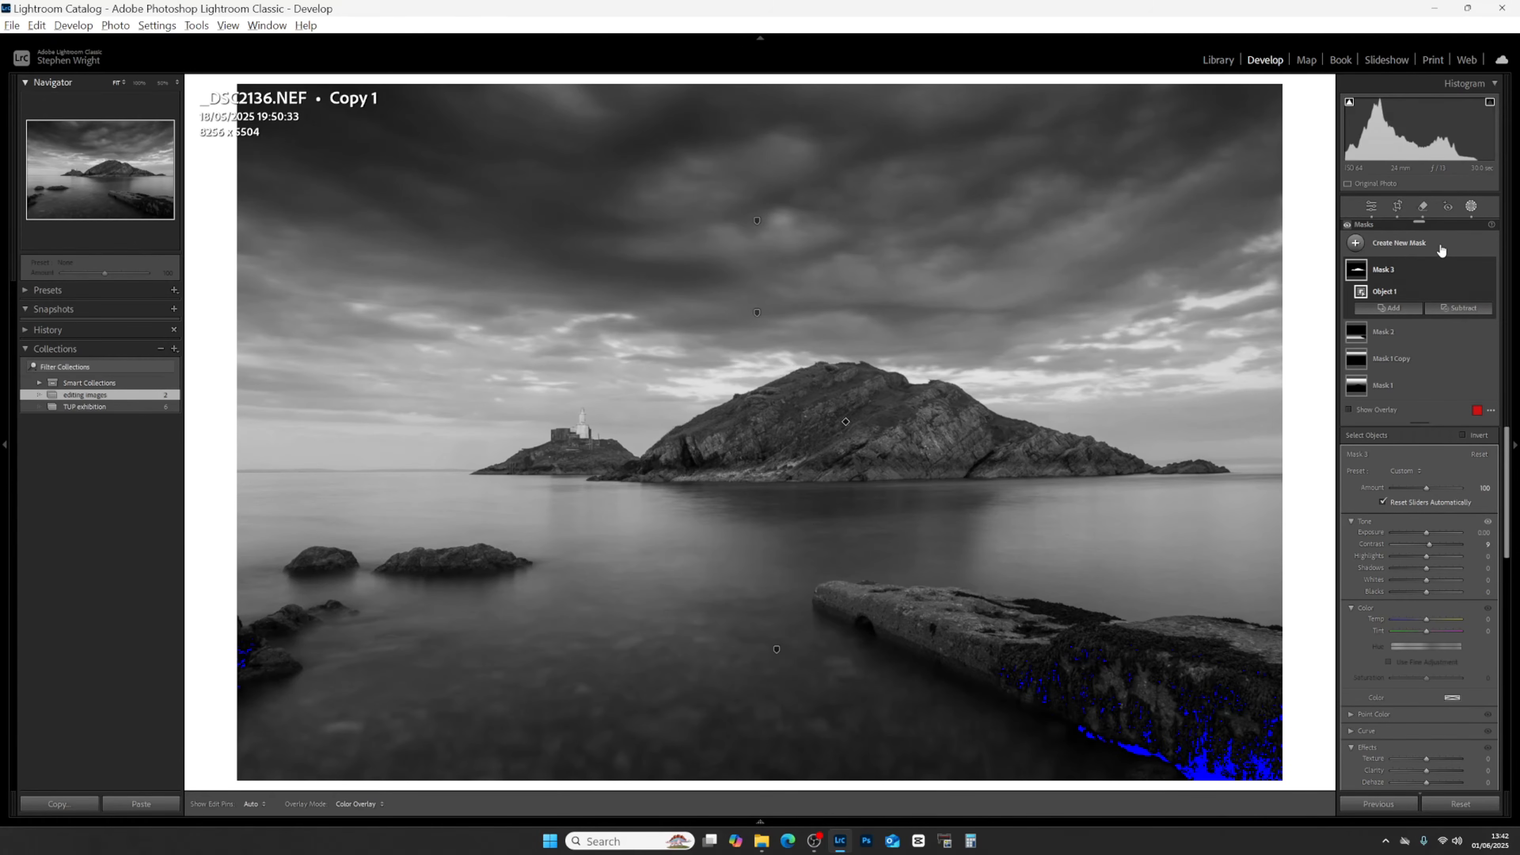
Add a slightly tilted linear gradient mask from the photo's right edge inward, ending just past the island's right-hand tip.
left_click(1412, 244)
left_click(1396, 352)
key("m")
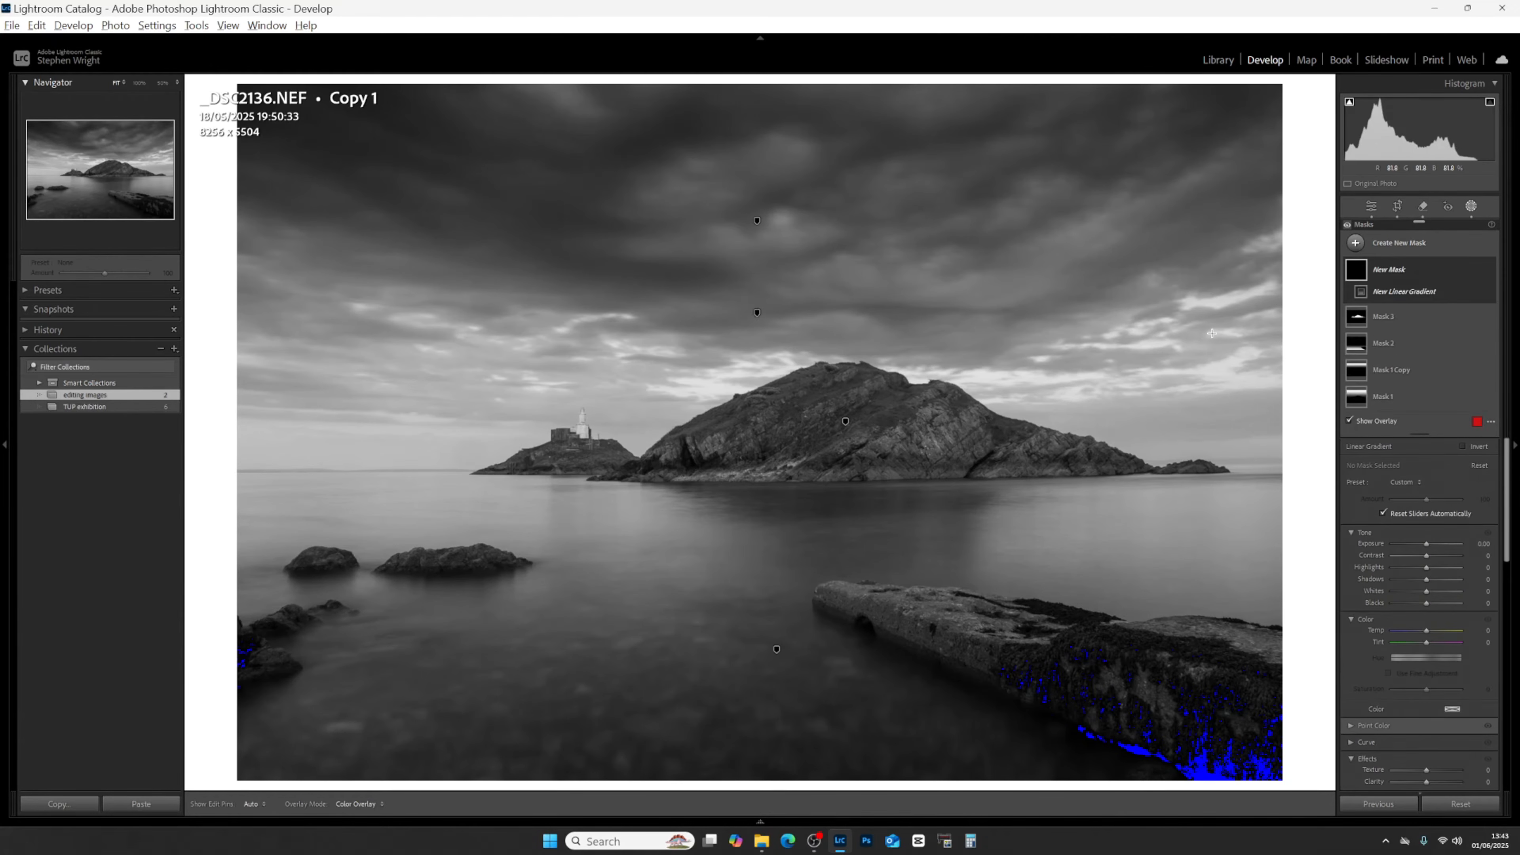
left_click_drag(1193, 328, 1000, 387)
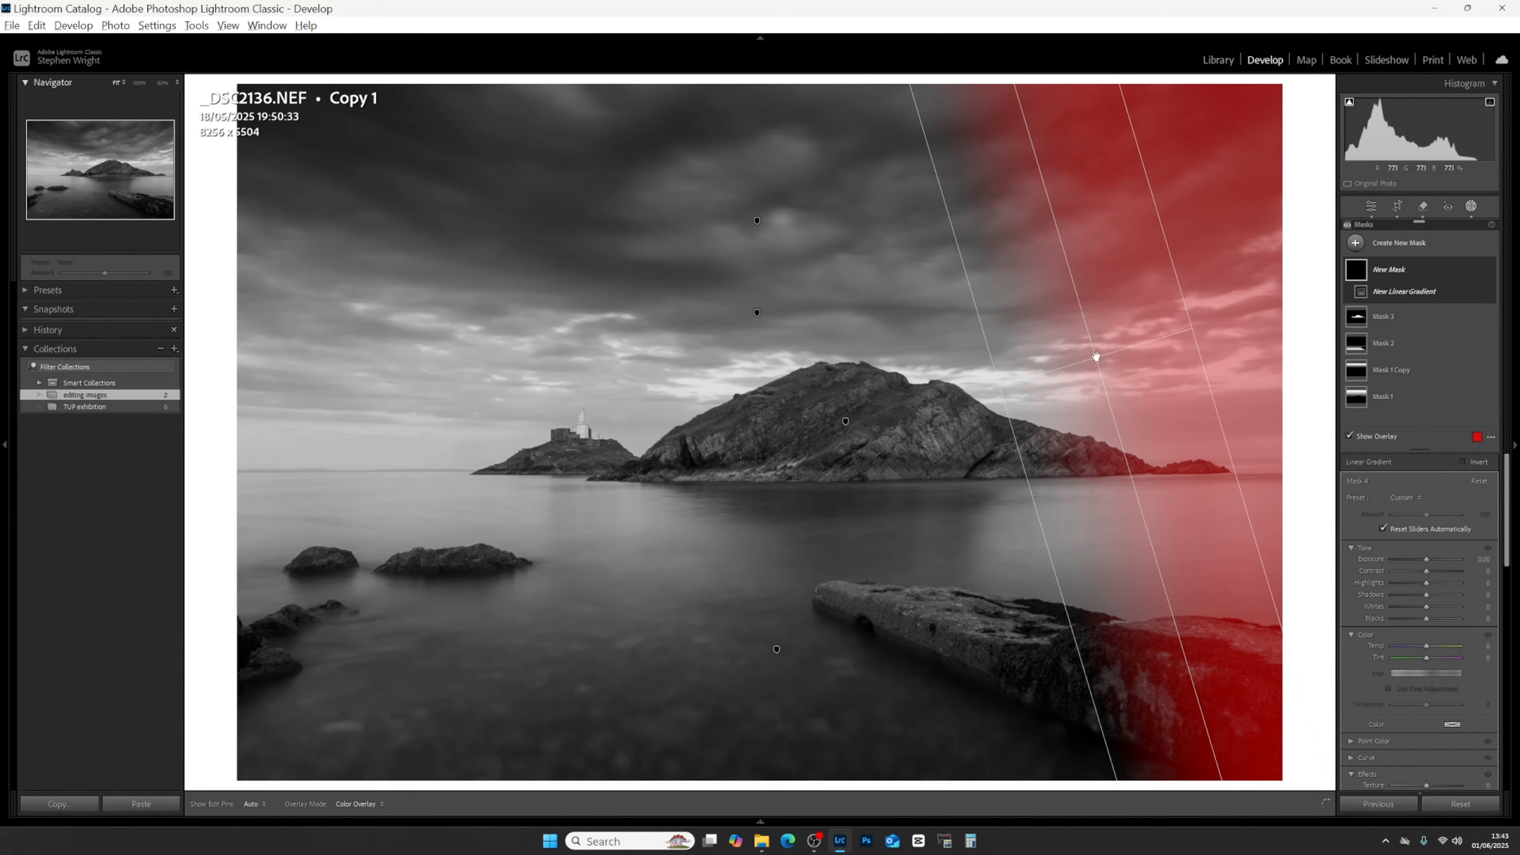
left_click_drag(1133, 361, 1185, 358)
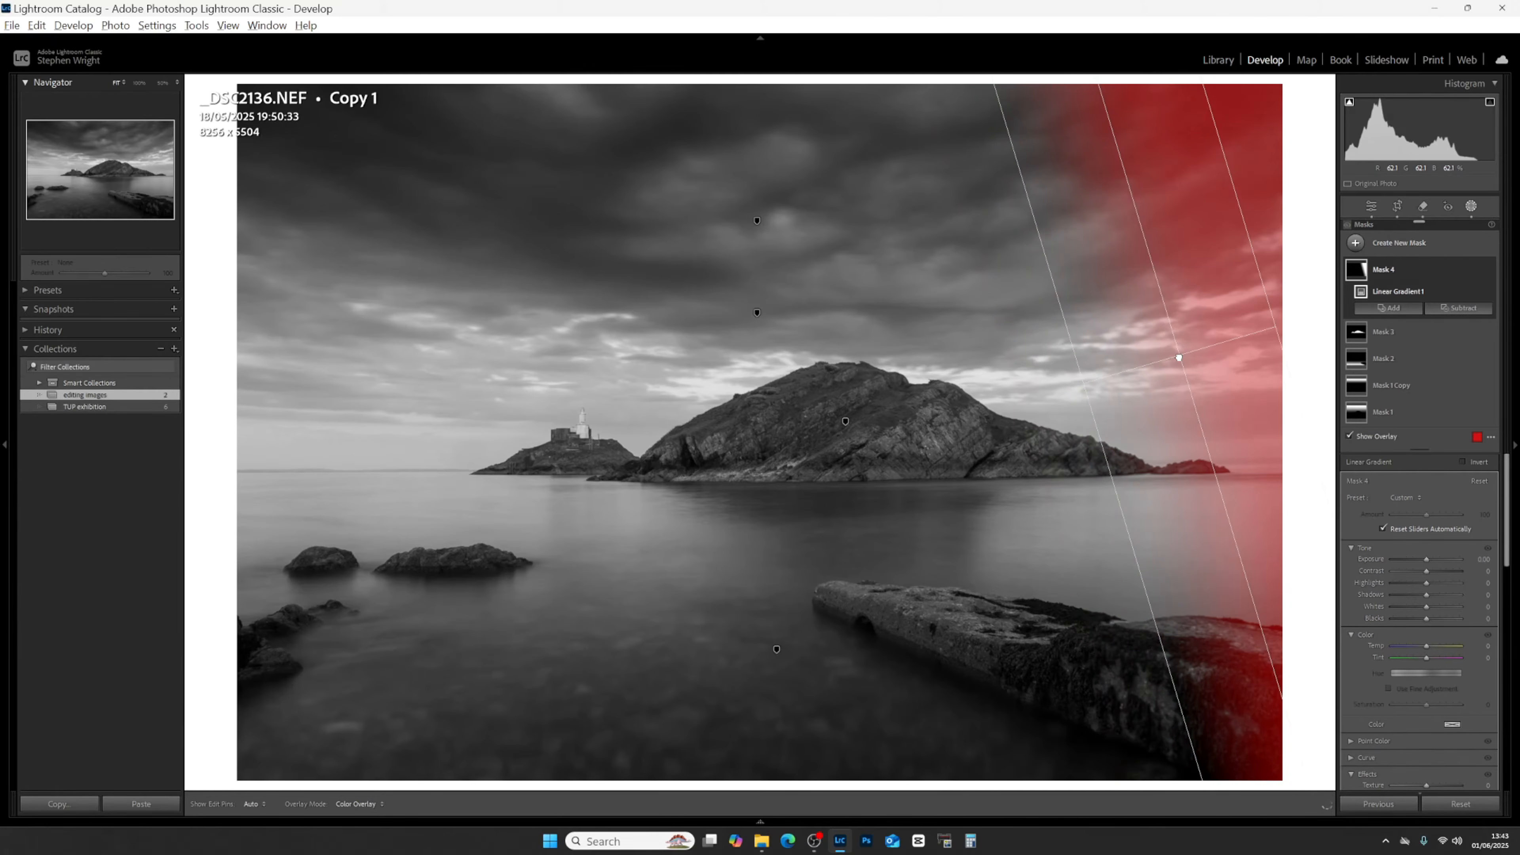
Darken the right-edge gradient to an Exposure of about −0.5 and lower the Exposure of Mask 1 Copy further.
left_click_drag(1426, 560, 1421, 562)
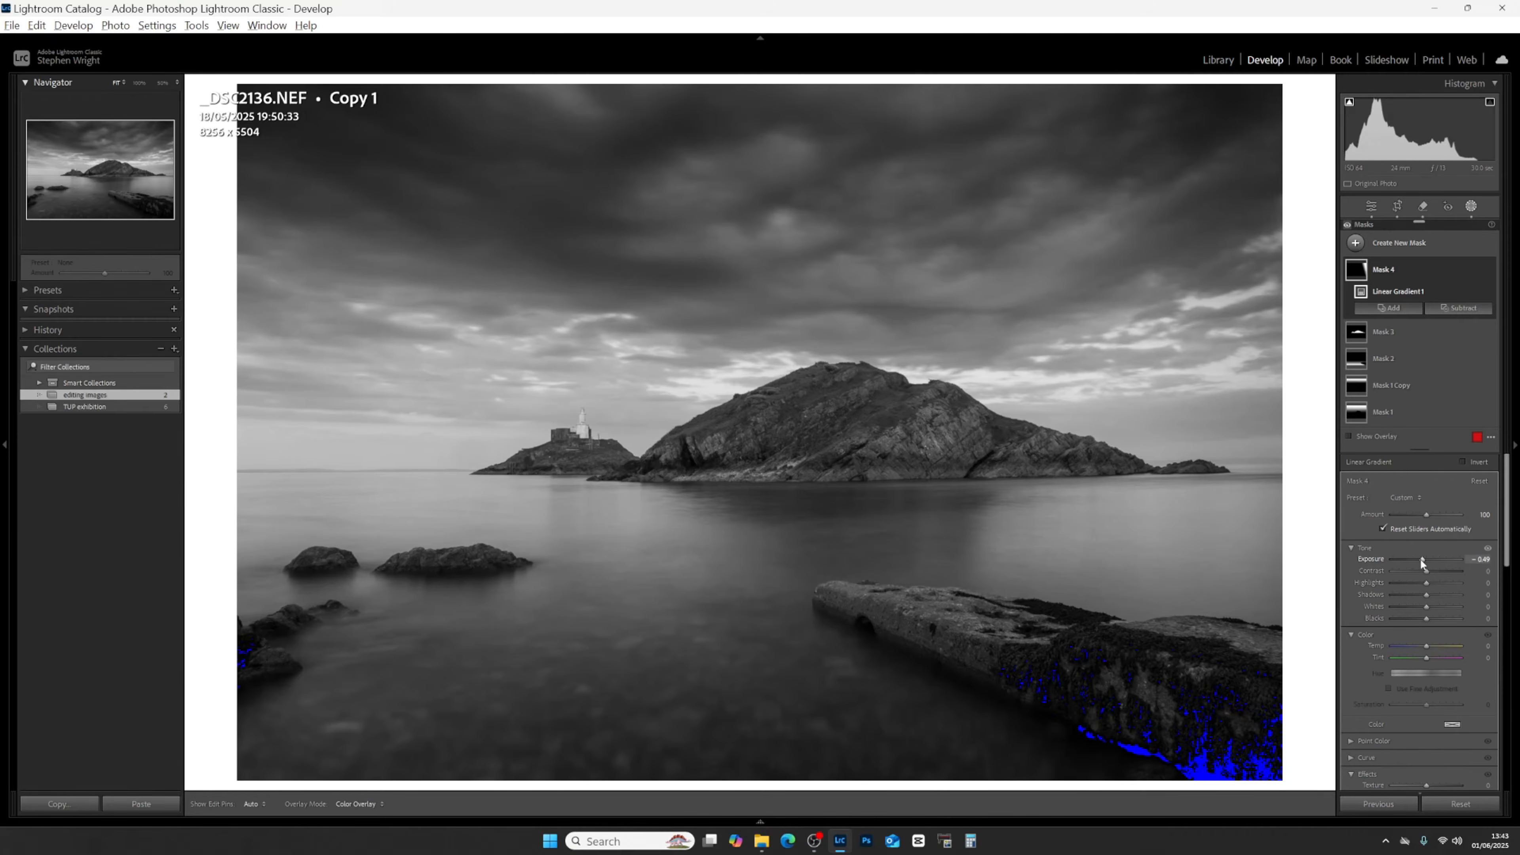
left_click_drag(1422, 563, 1421, 564)
left_click(1365, 395)
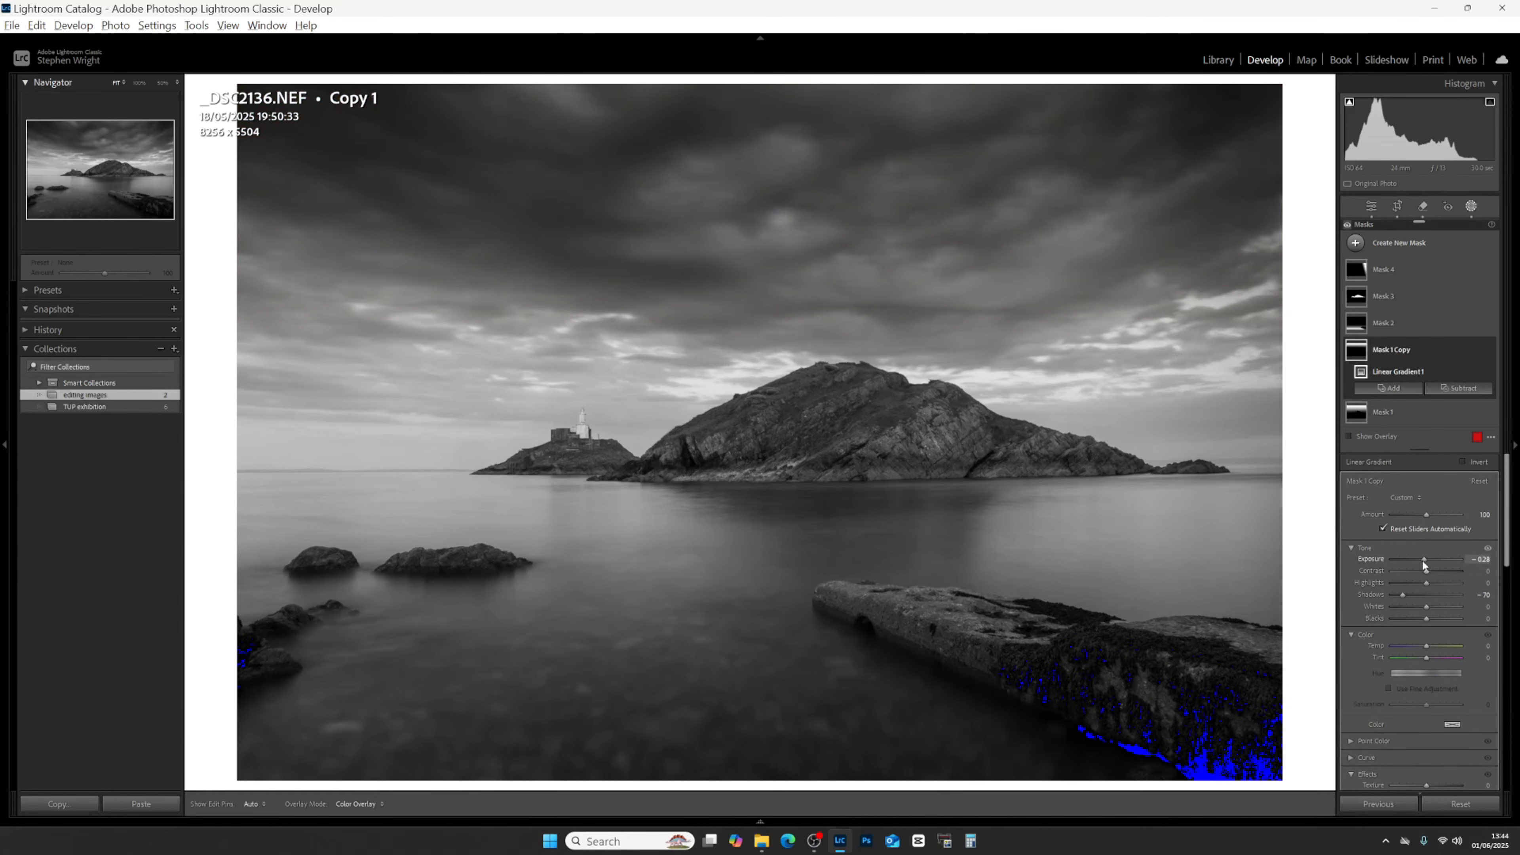
left_click_drag(1423, 560, 1422, 567)
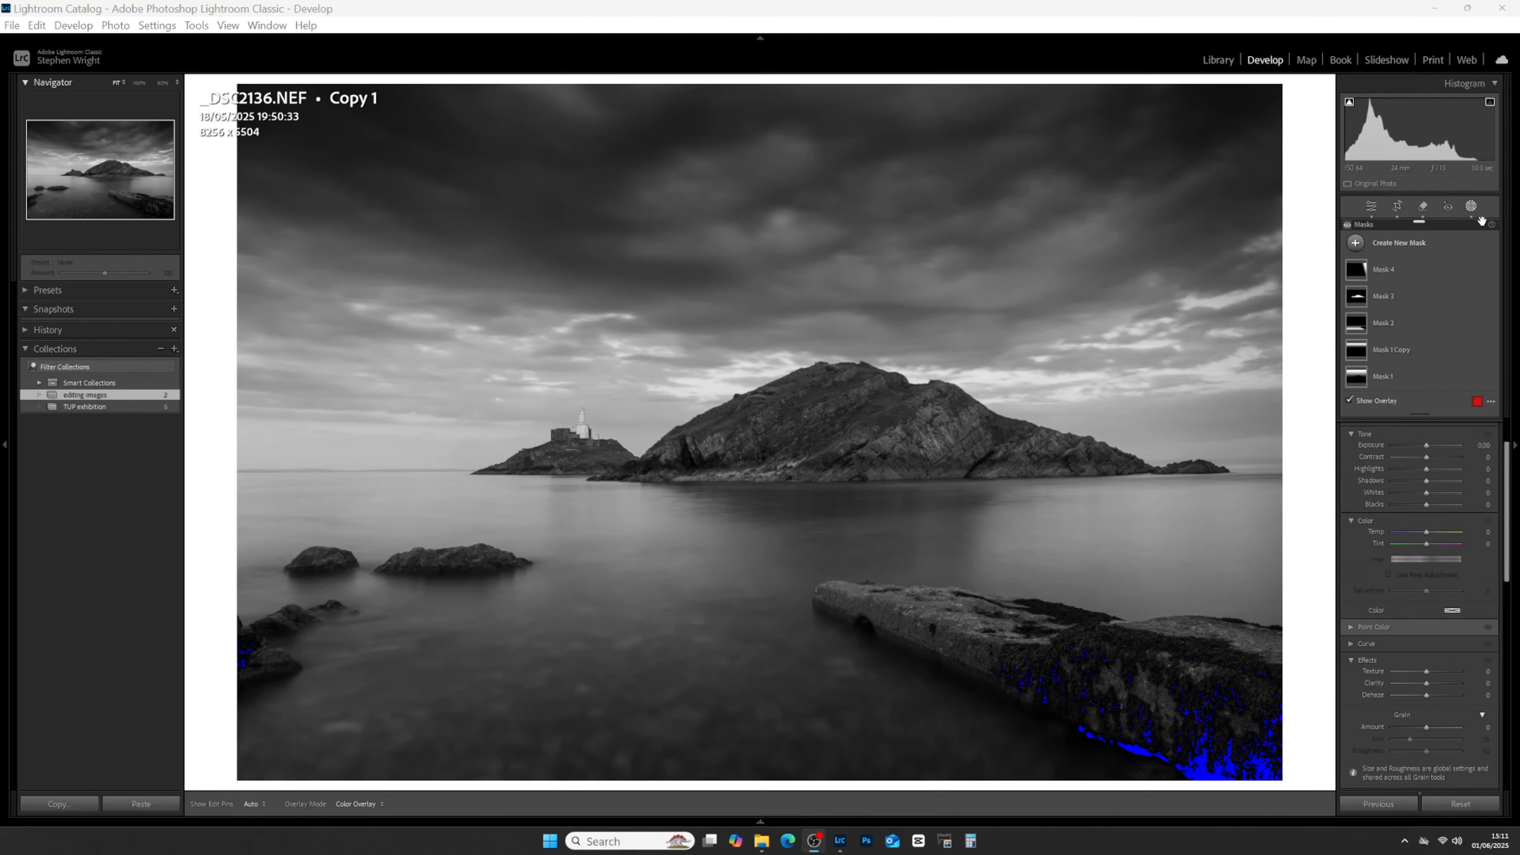
Switch all masks off and on again to compare the photo before and after masking.
left_click(1348, 230)
left_click(1349, 229)
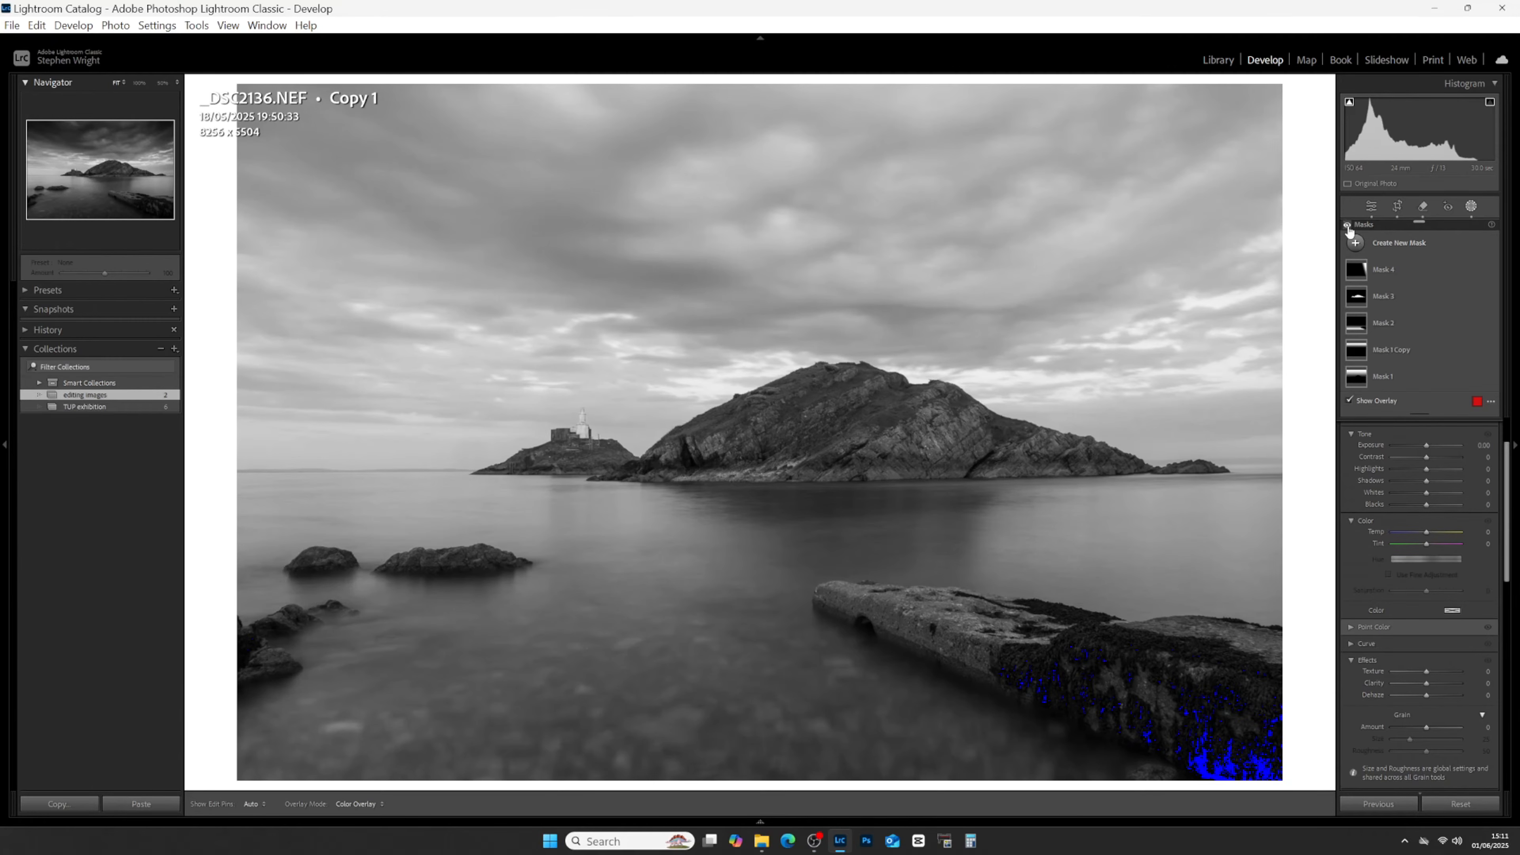
left_click(1348, 229)
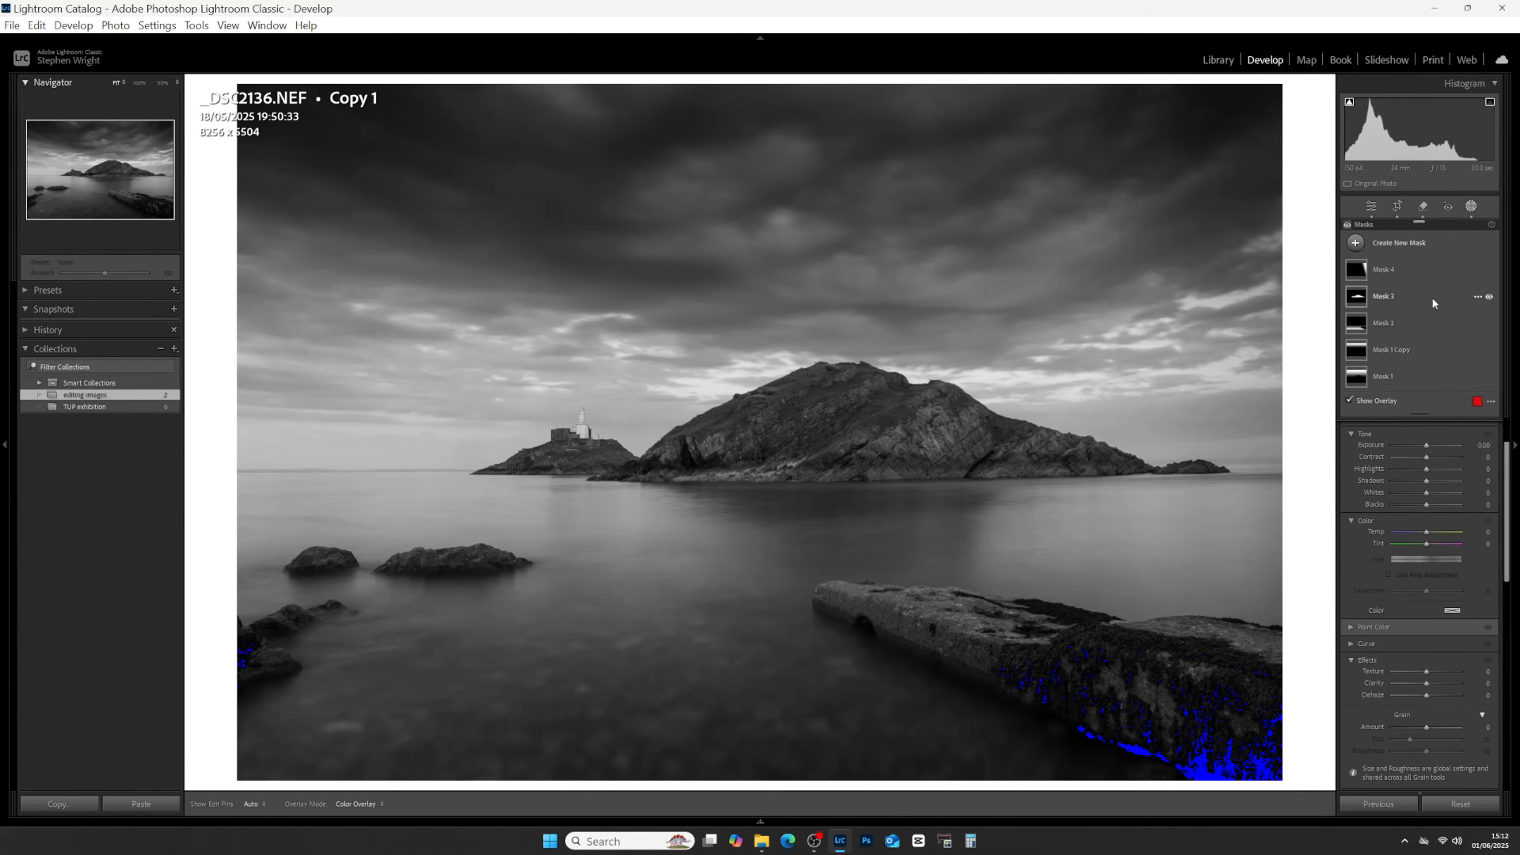
Add a wide elliptical radial gradient mask over the clouds and centre it in the sky above the island.
left_click(1410, 243)
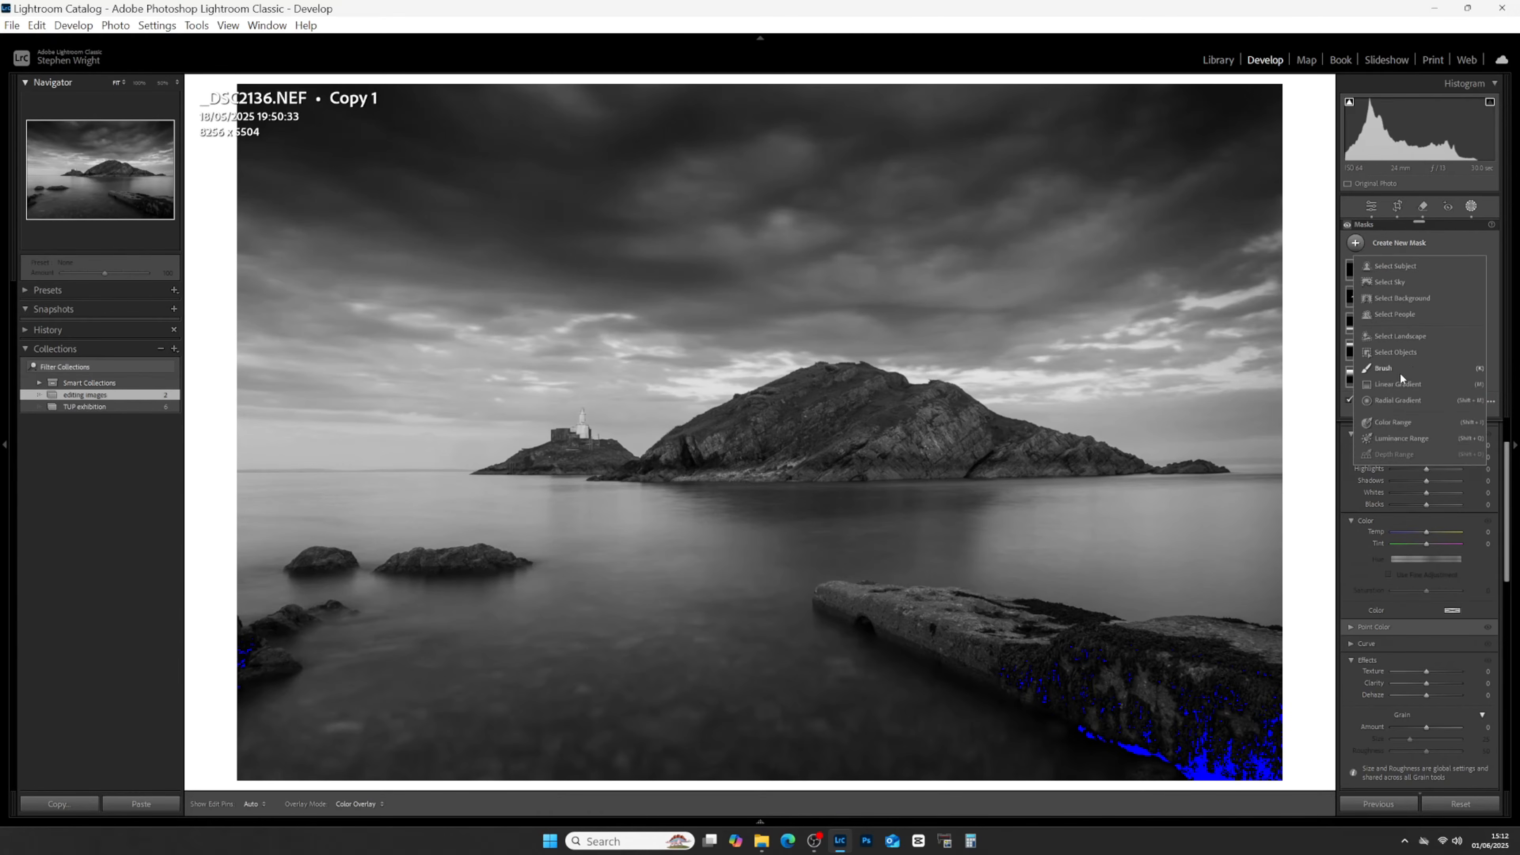
left_click(1397, 401)
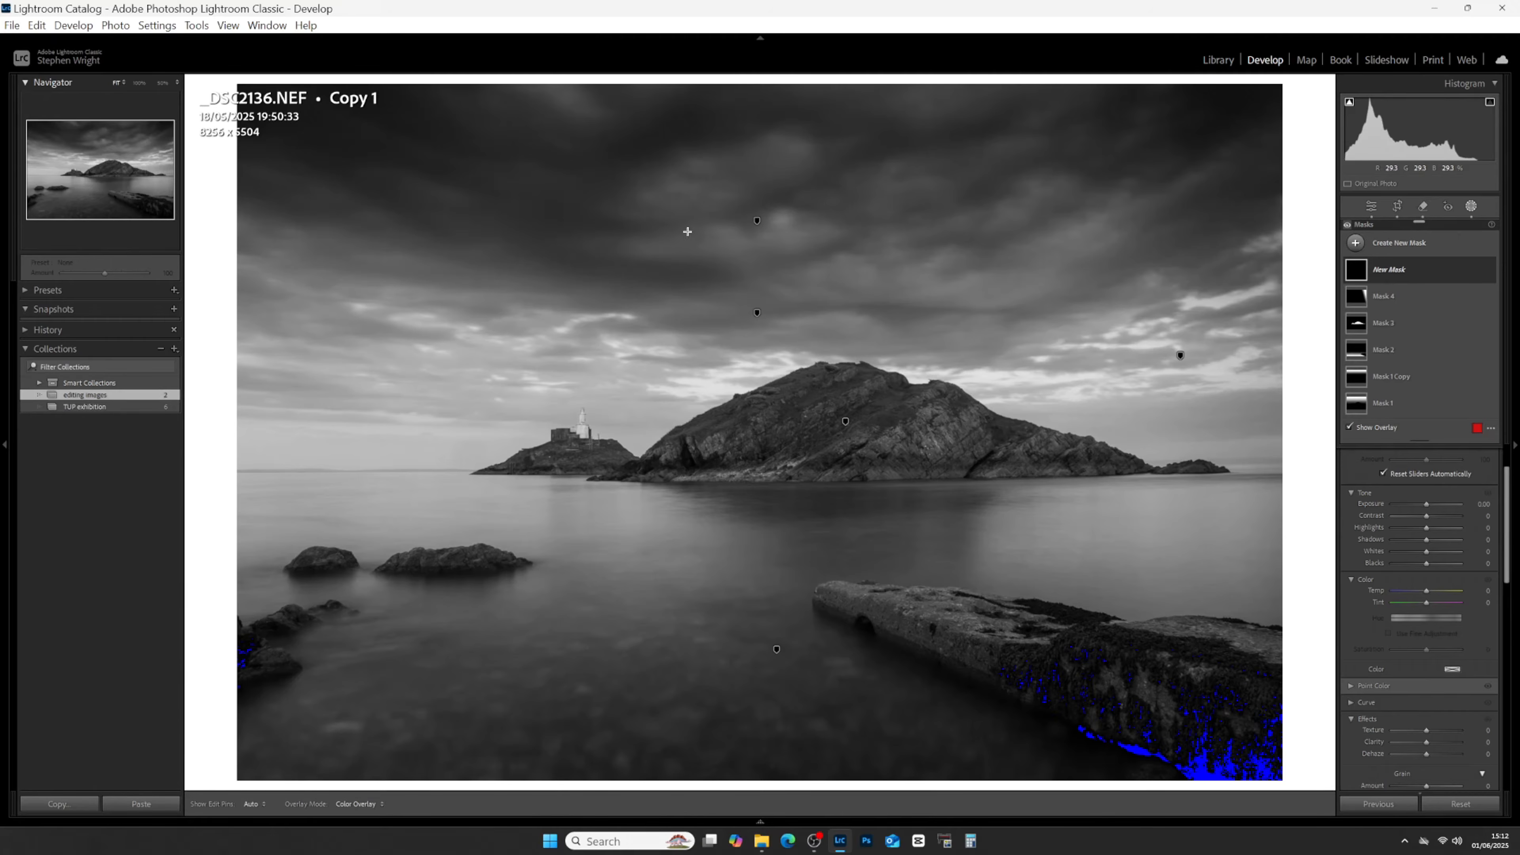
left_click_drag(1013, 279, 1151, 345)
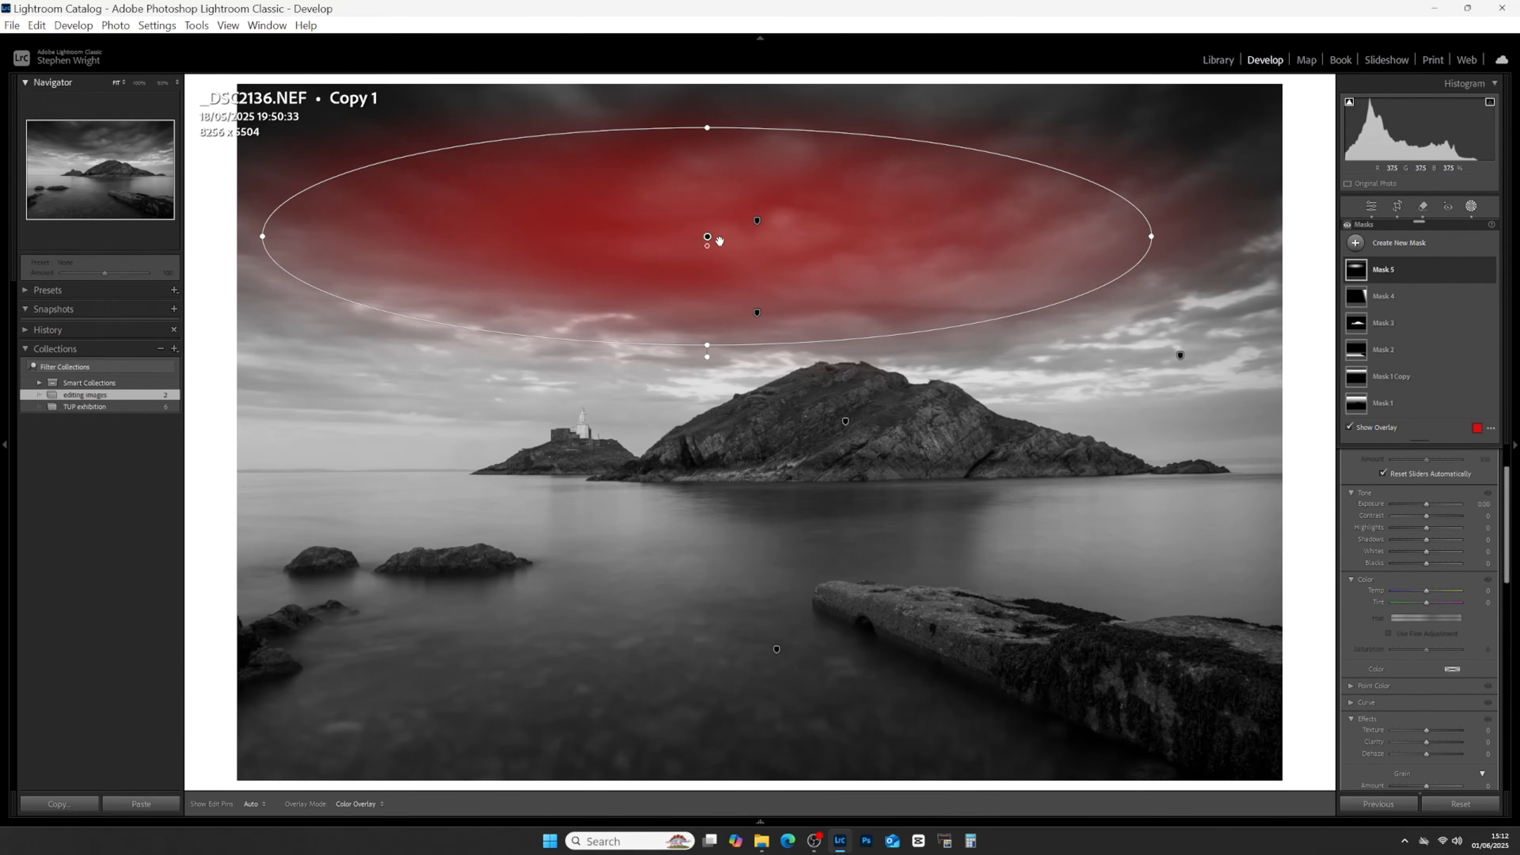
left_click_drag(732, 238, 782, 234)
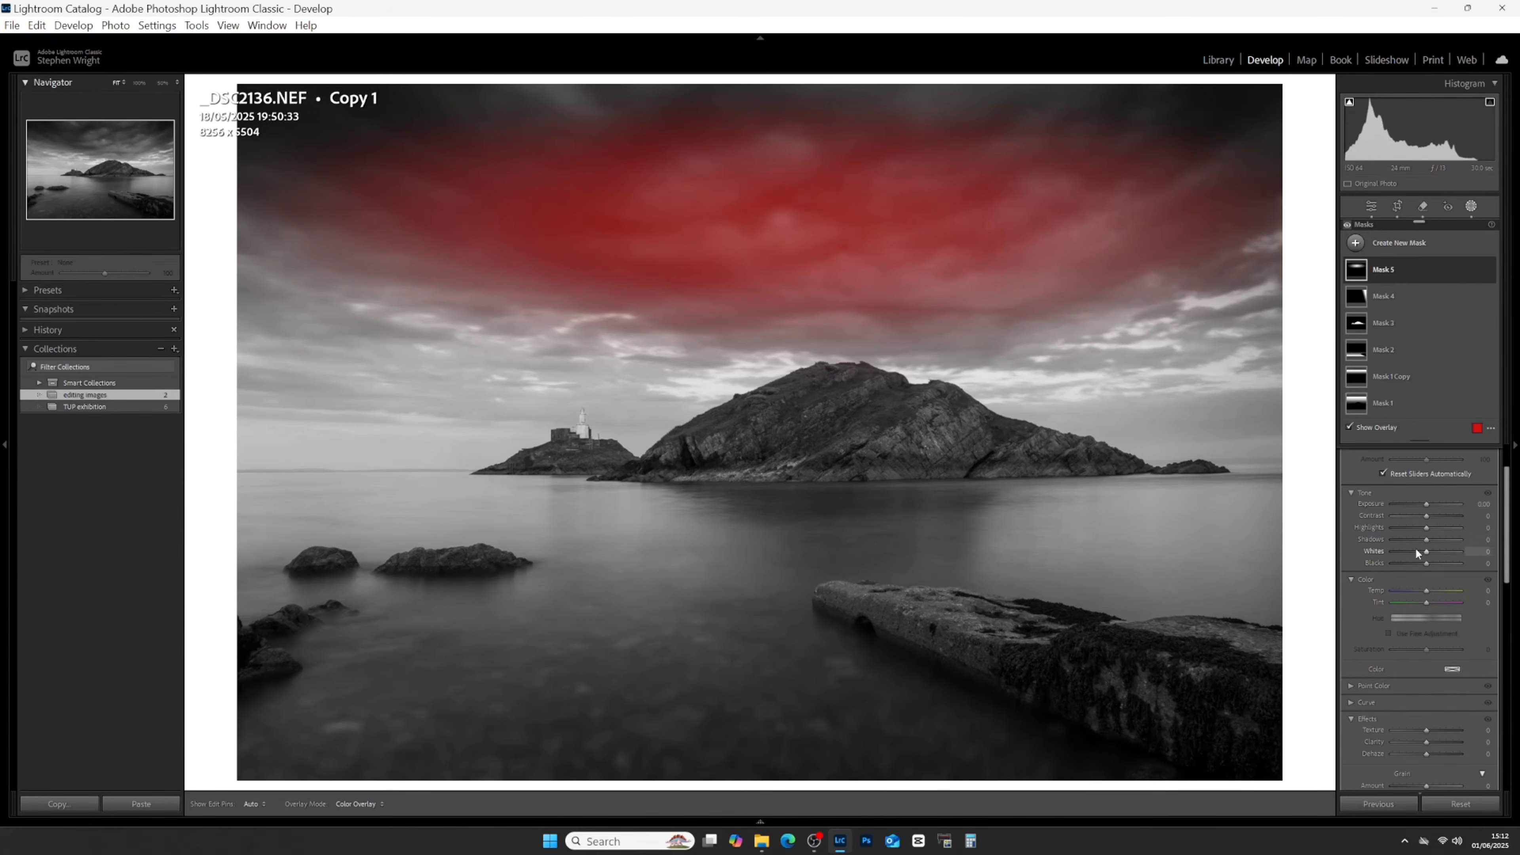
Hide the overlay and brighten the radial sky mask with Whites at 67 and Exposure at about 1.33.
key("o")
left_click_drag(1426, 502, 1430, 502)
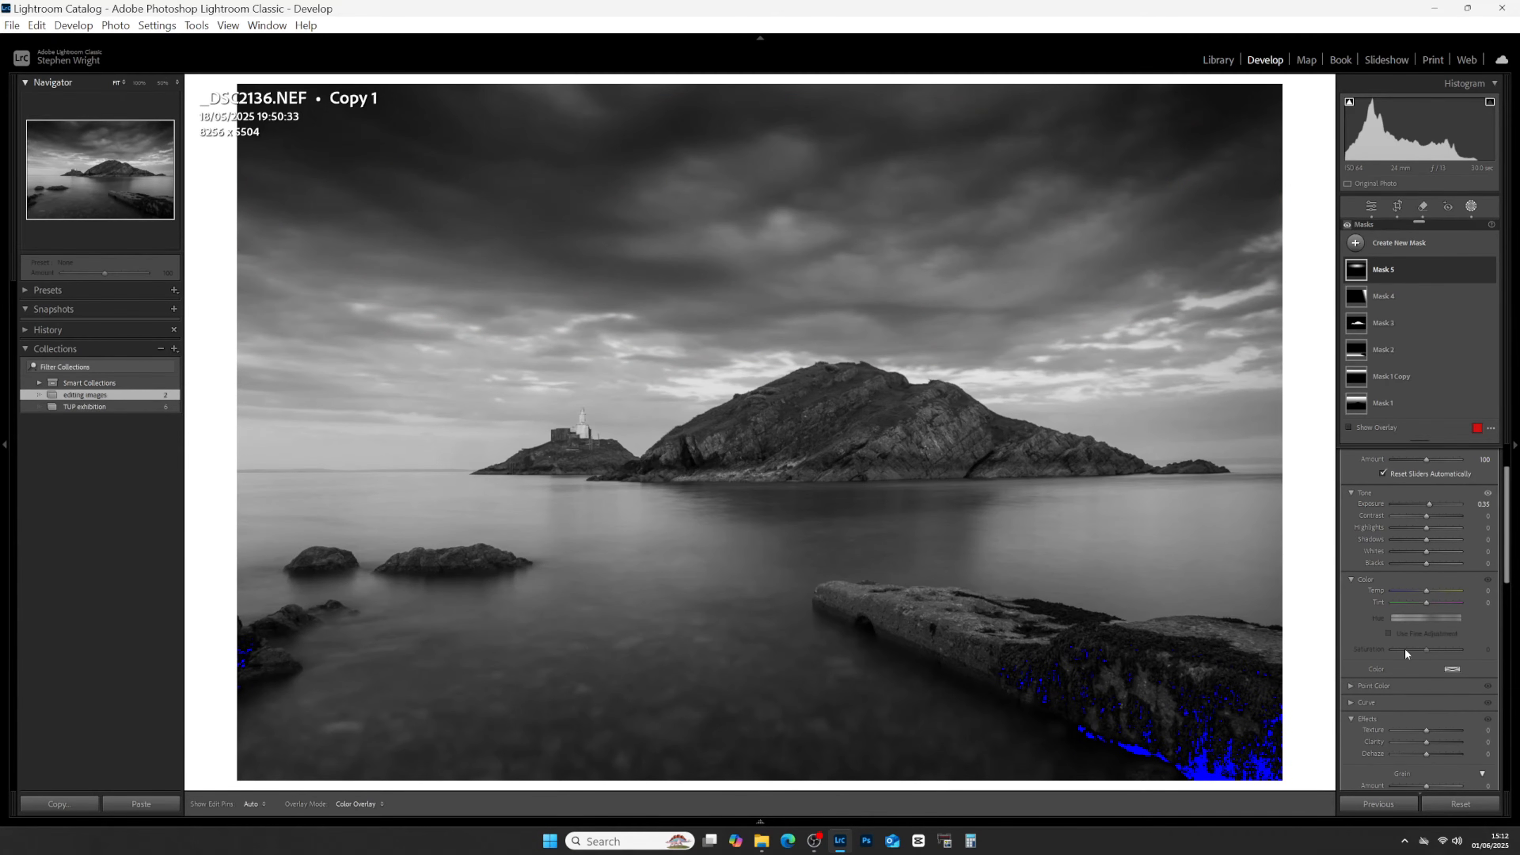
left_click_drag(1442, 553, 1451, 555)
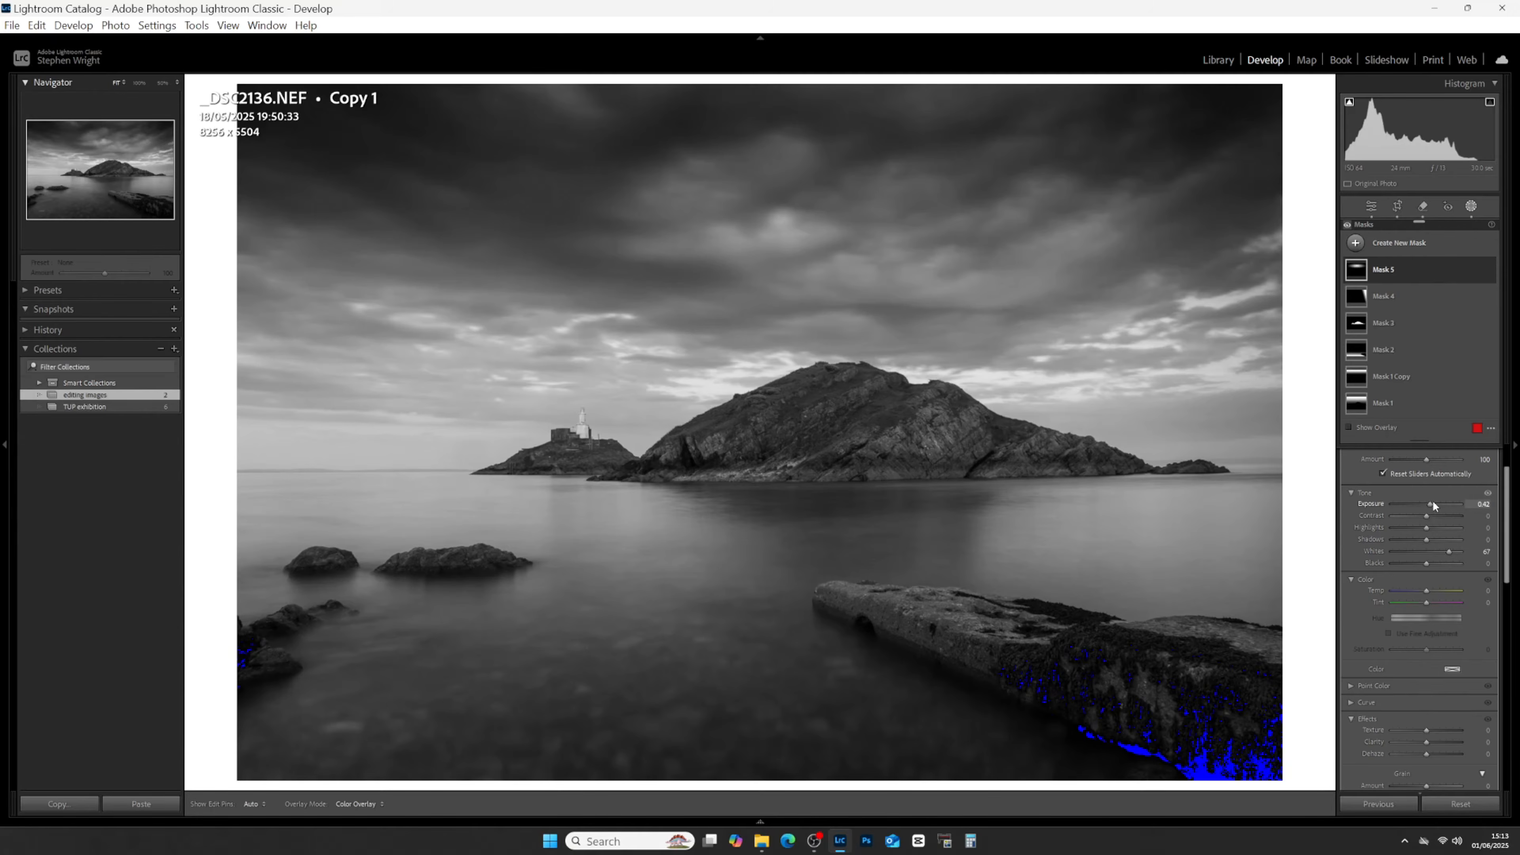
left_click_drag(1434, 502, 1437, 500)
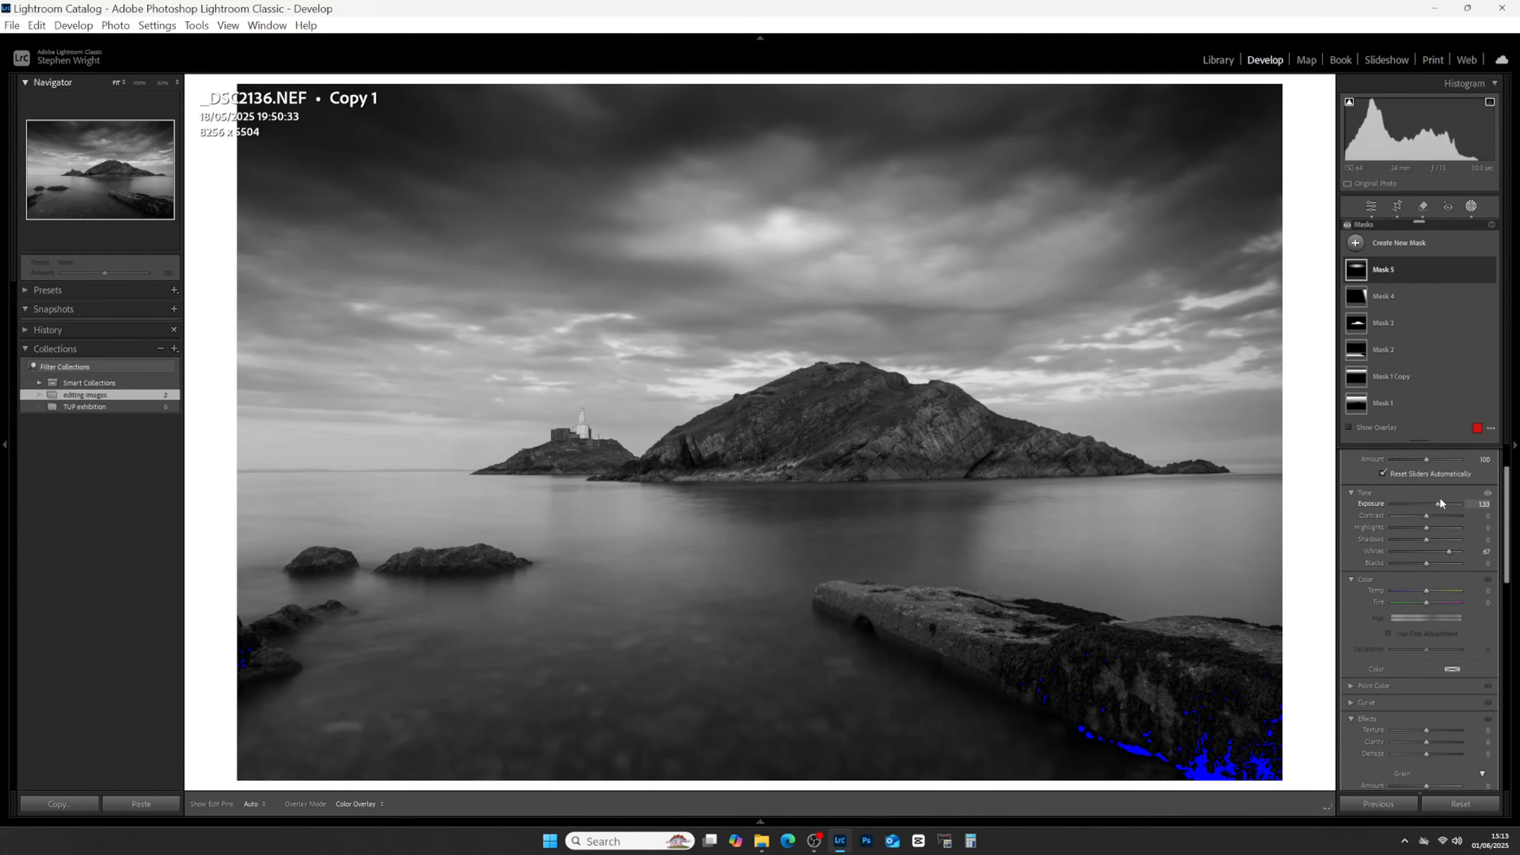
Fine-tune the radial sky mask to an Exposure of about 1.34 and Blacks of about −7.
left_click_drag(1441, 503, 1442, 503)
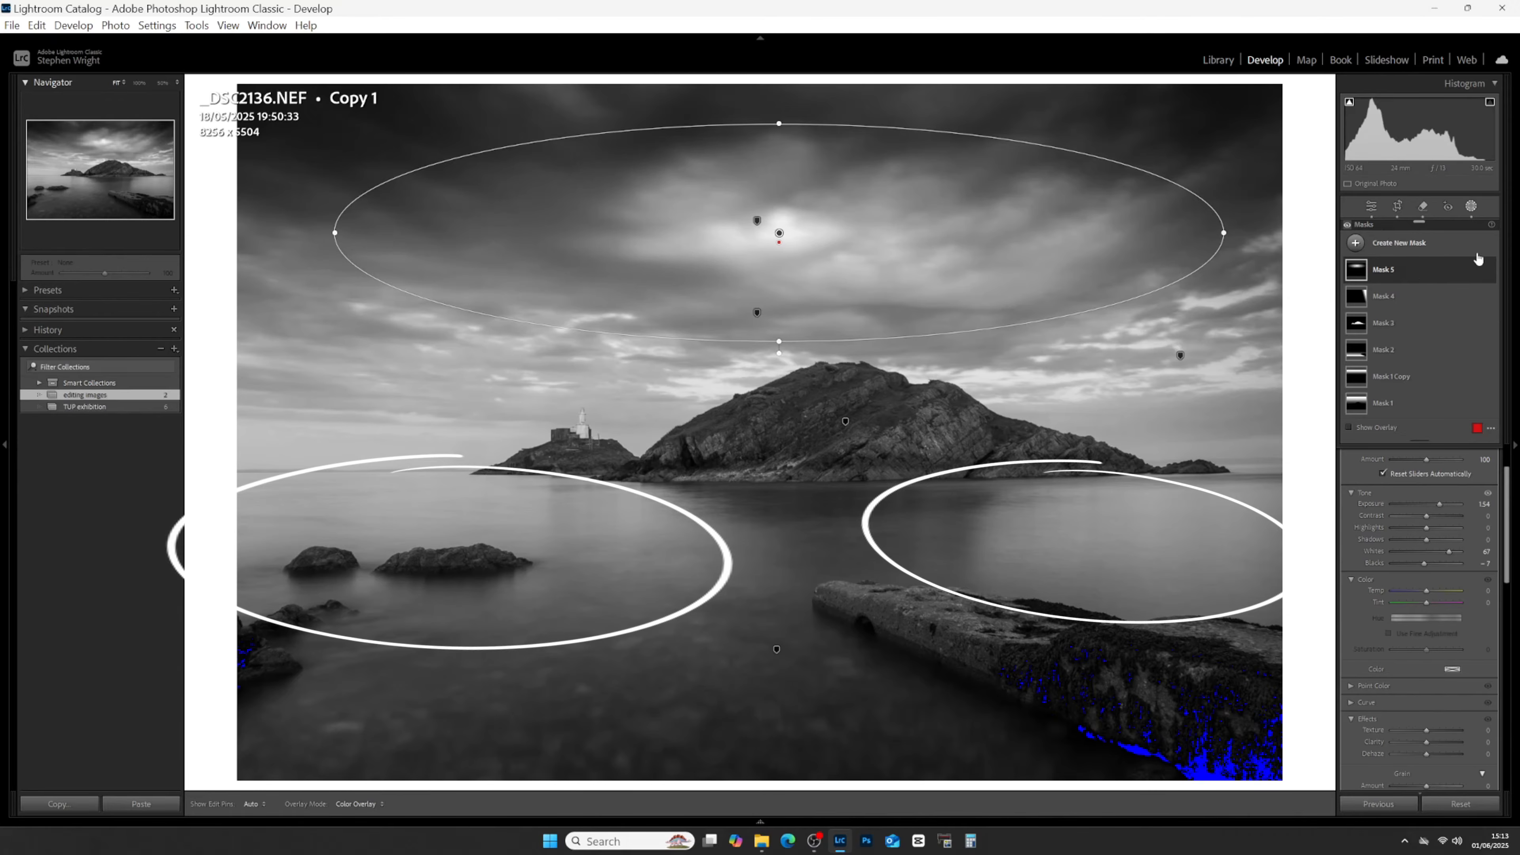
Add an elliptical radial gradient over the water below the island's right side and brighten it with Exposure about 0.35 and Whites about 49.
left_click(1356, 242)
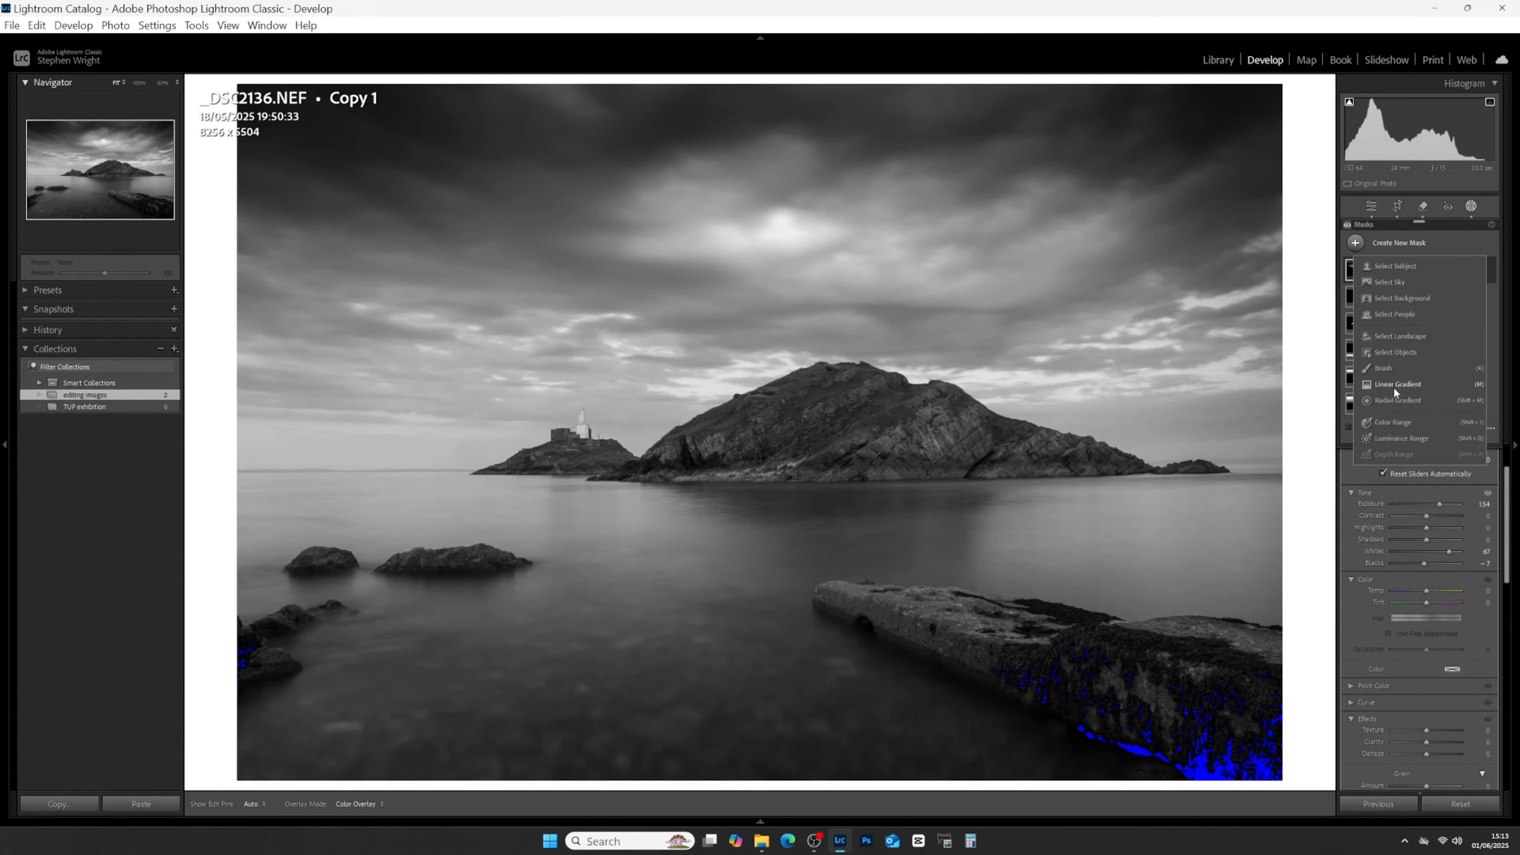
left_click(1398, 400)
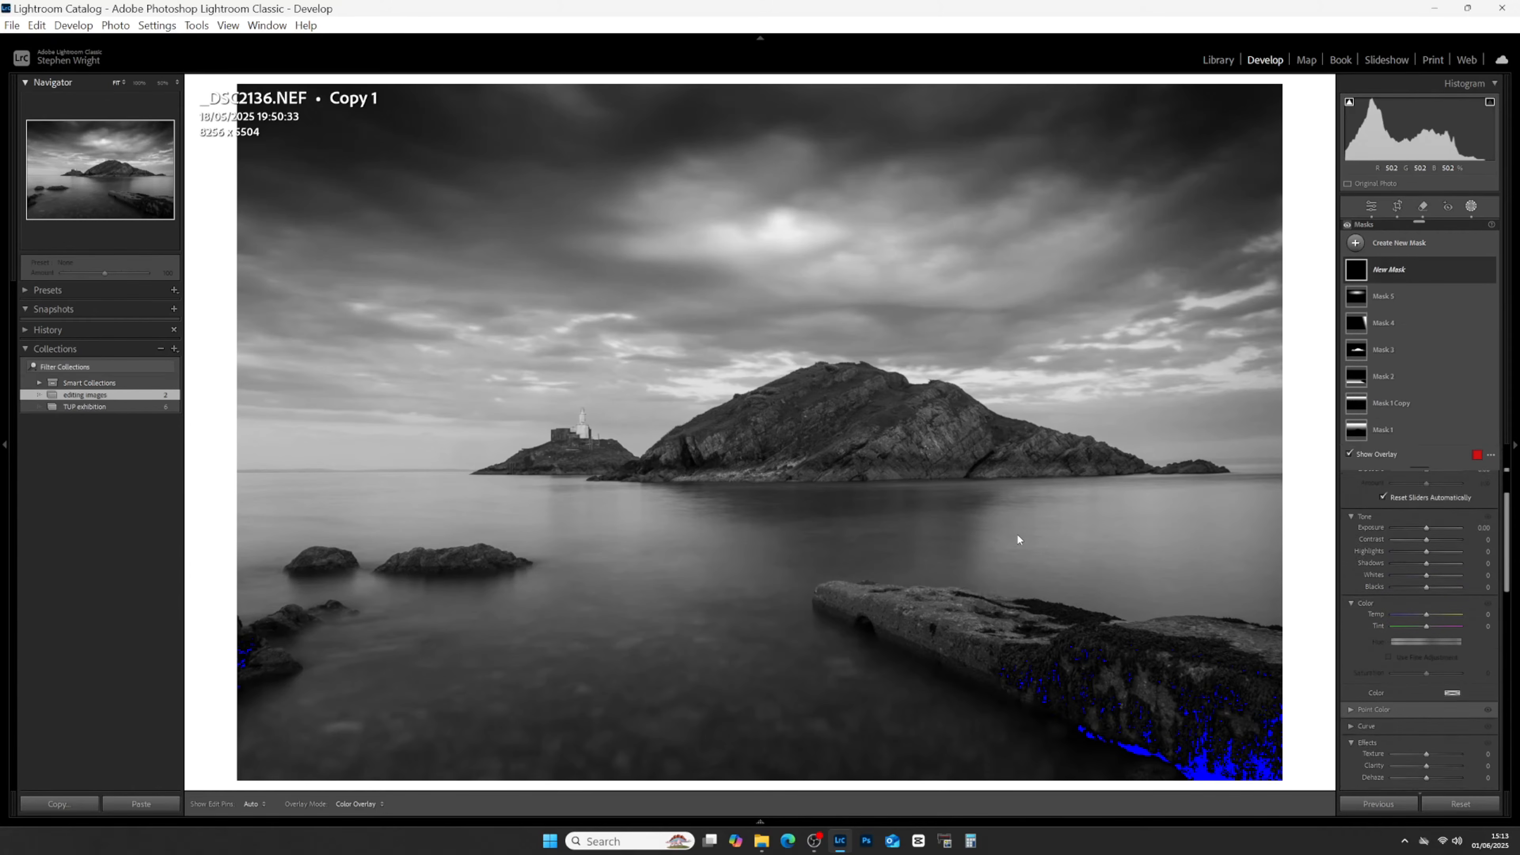
left_click_drag(1017, 534, 1225, 596)
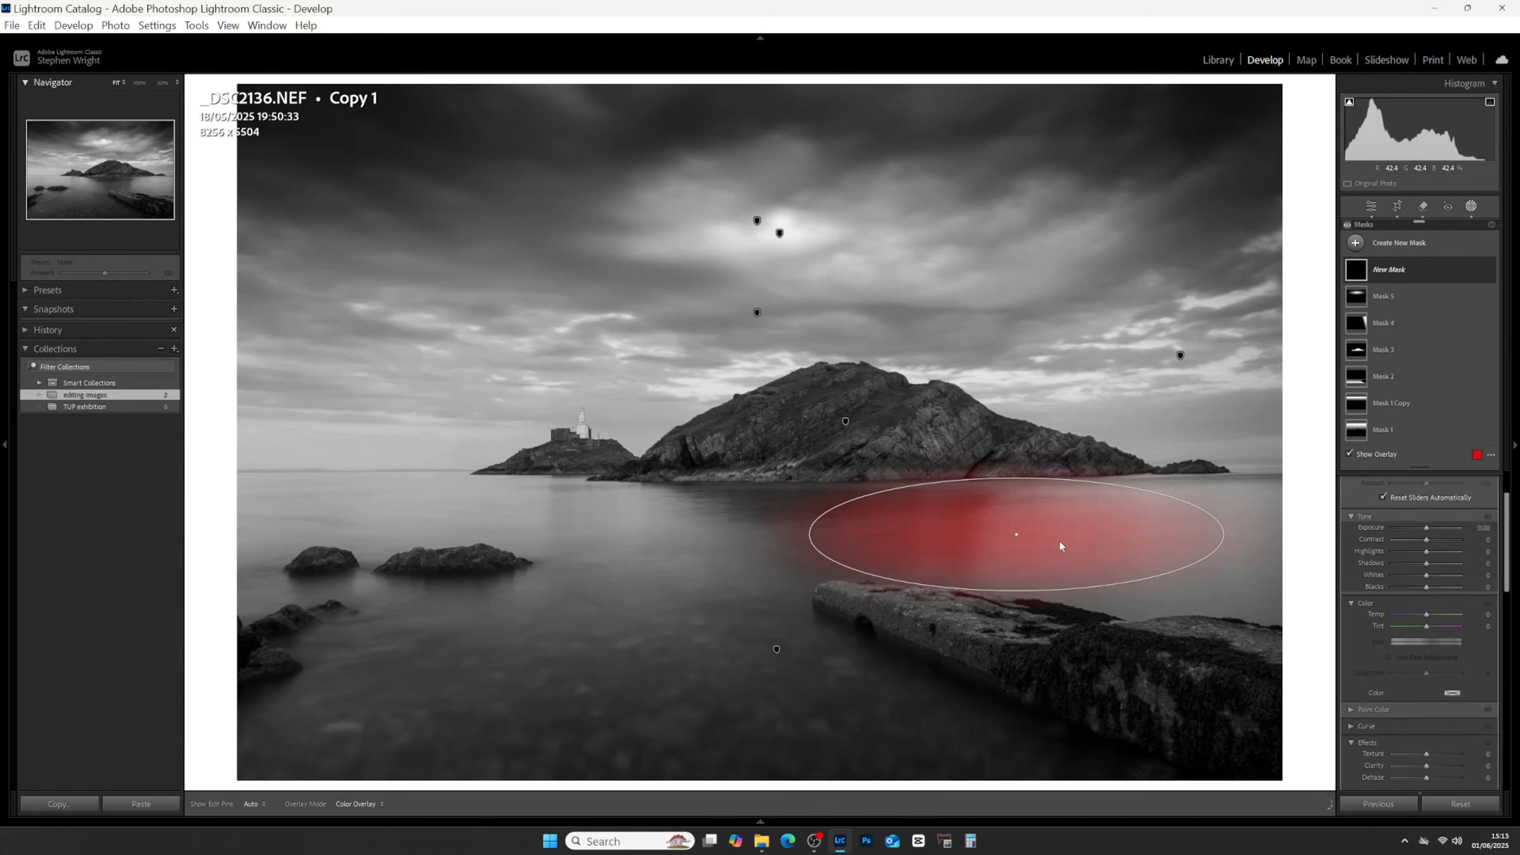
left_click_drag(1061, 542, 1121, 541)
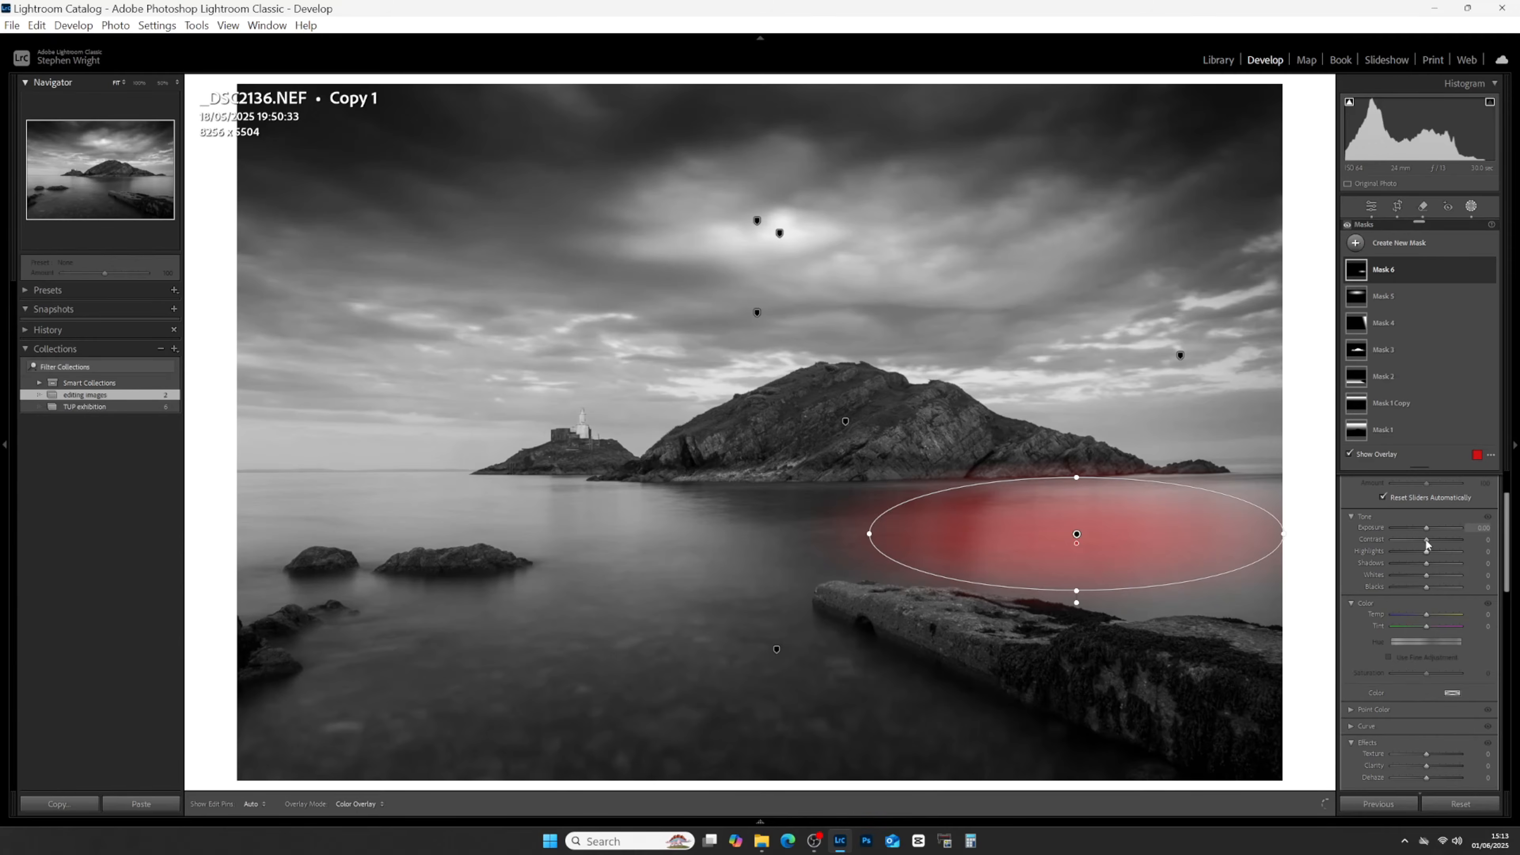
left_click_drag(1427, 527, 1429, 525)
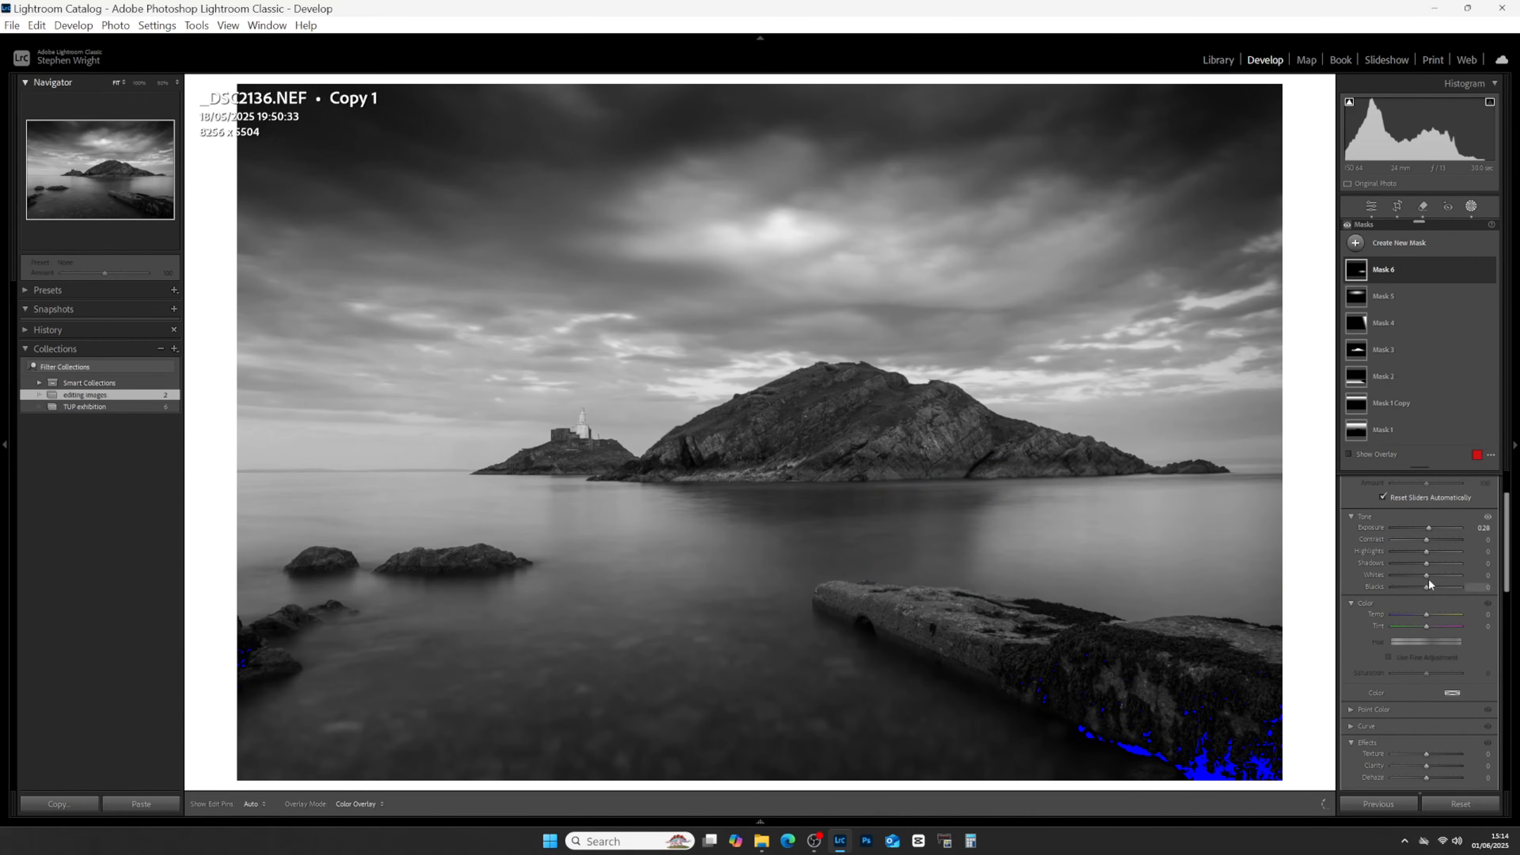
left_click_drag(1434, 577, 1440, 576)
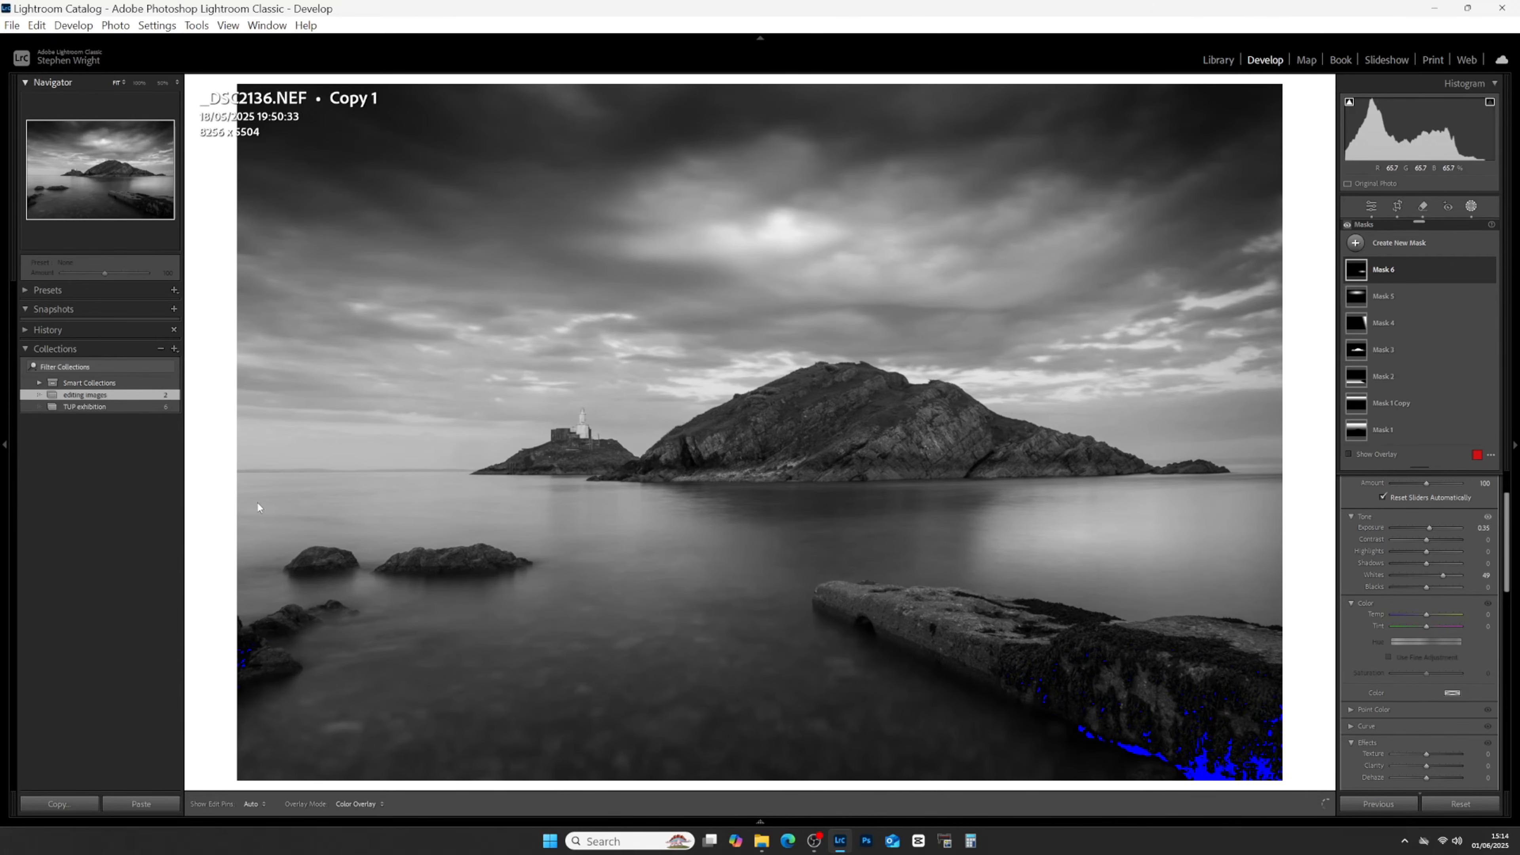
Add a wide, flat radial gradient over the left-hand water around the small rocks, with its upper edge near the horizon.
left_click(1404, 247)
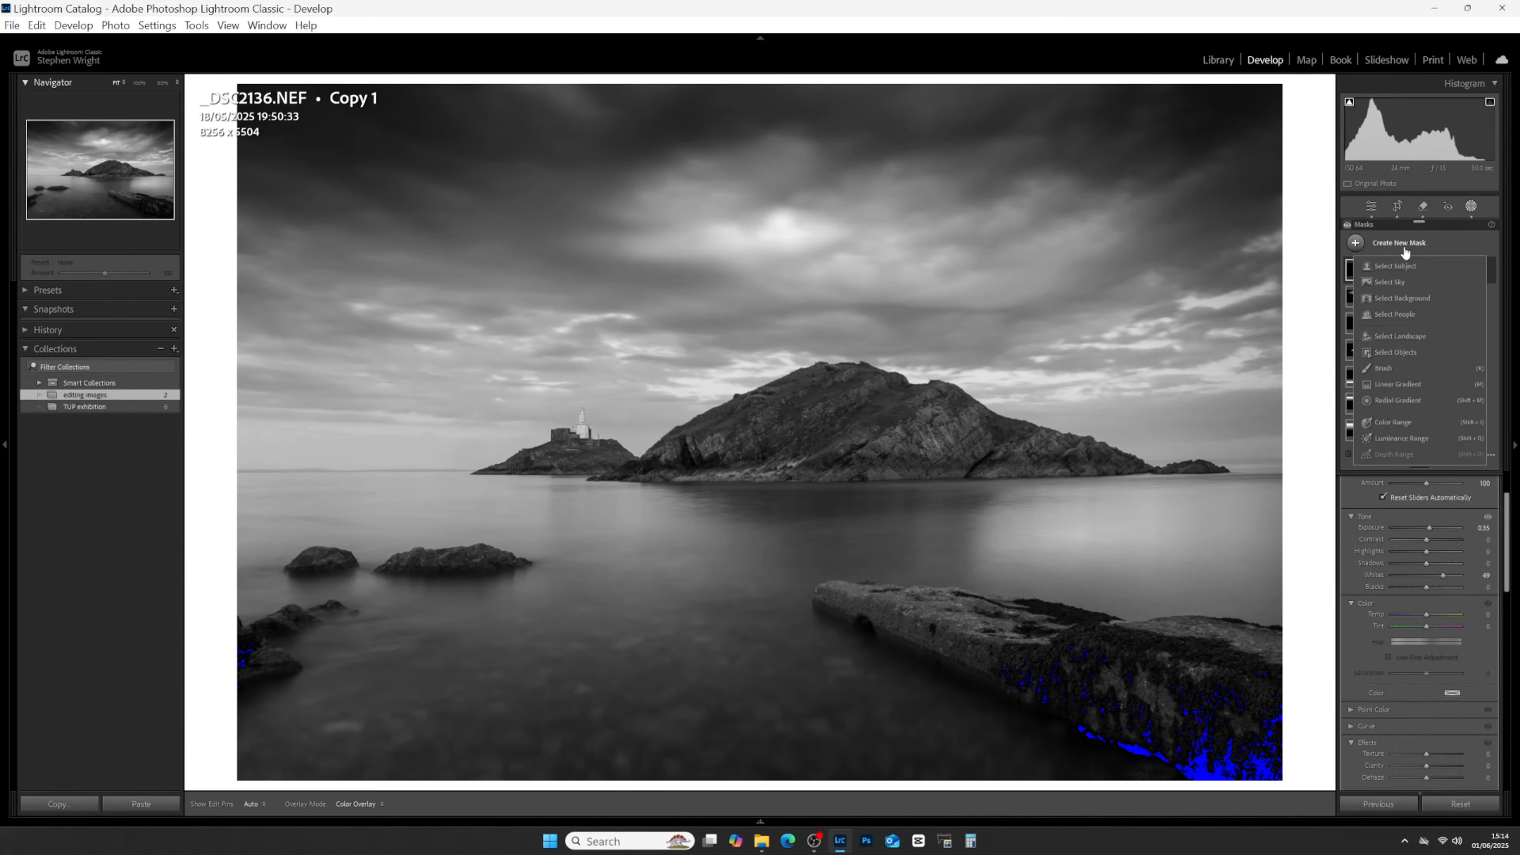
left_click(1397, 401)
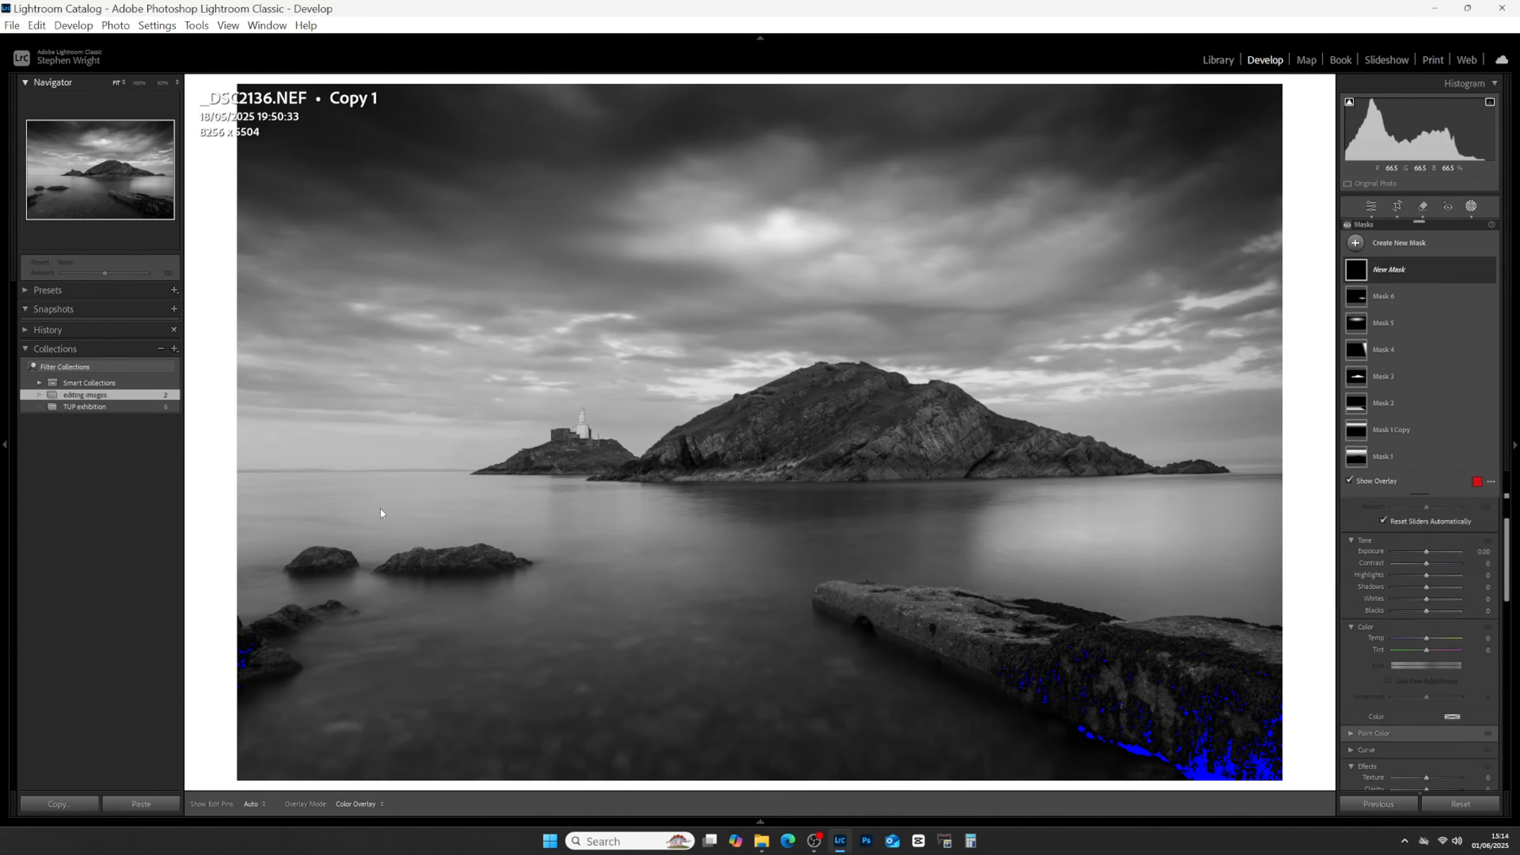
left_click_drag(382, 508, 723, 567)
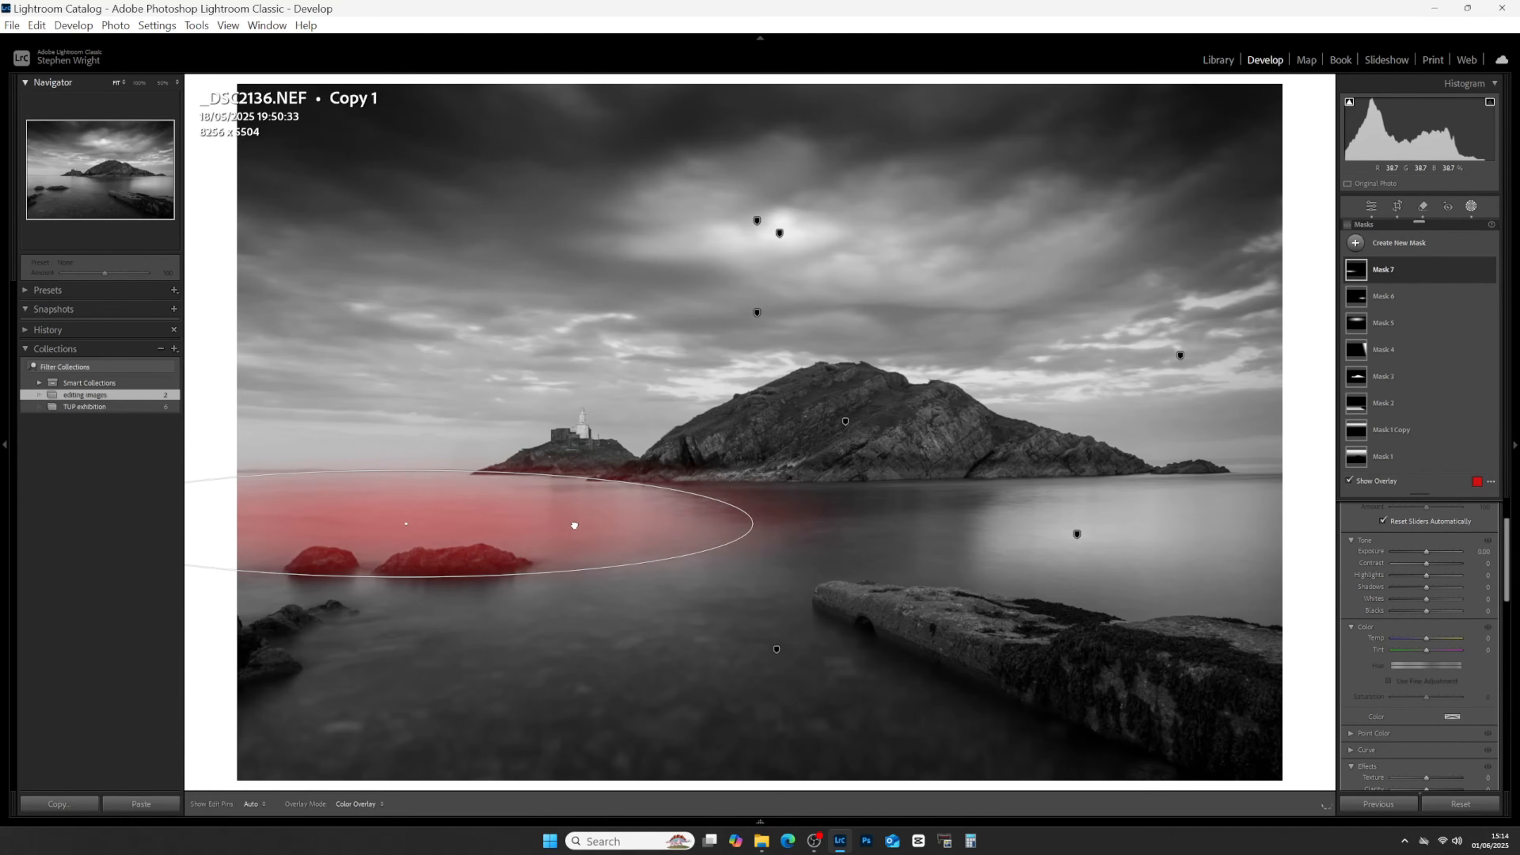
left_click_drag(608, 533, 620, 533)
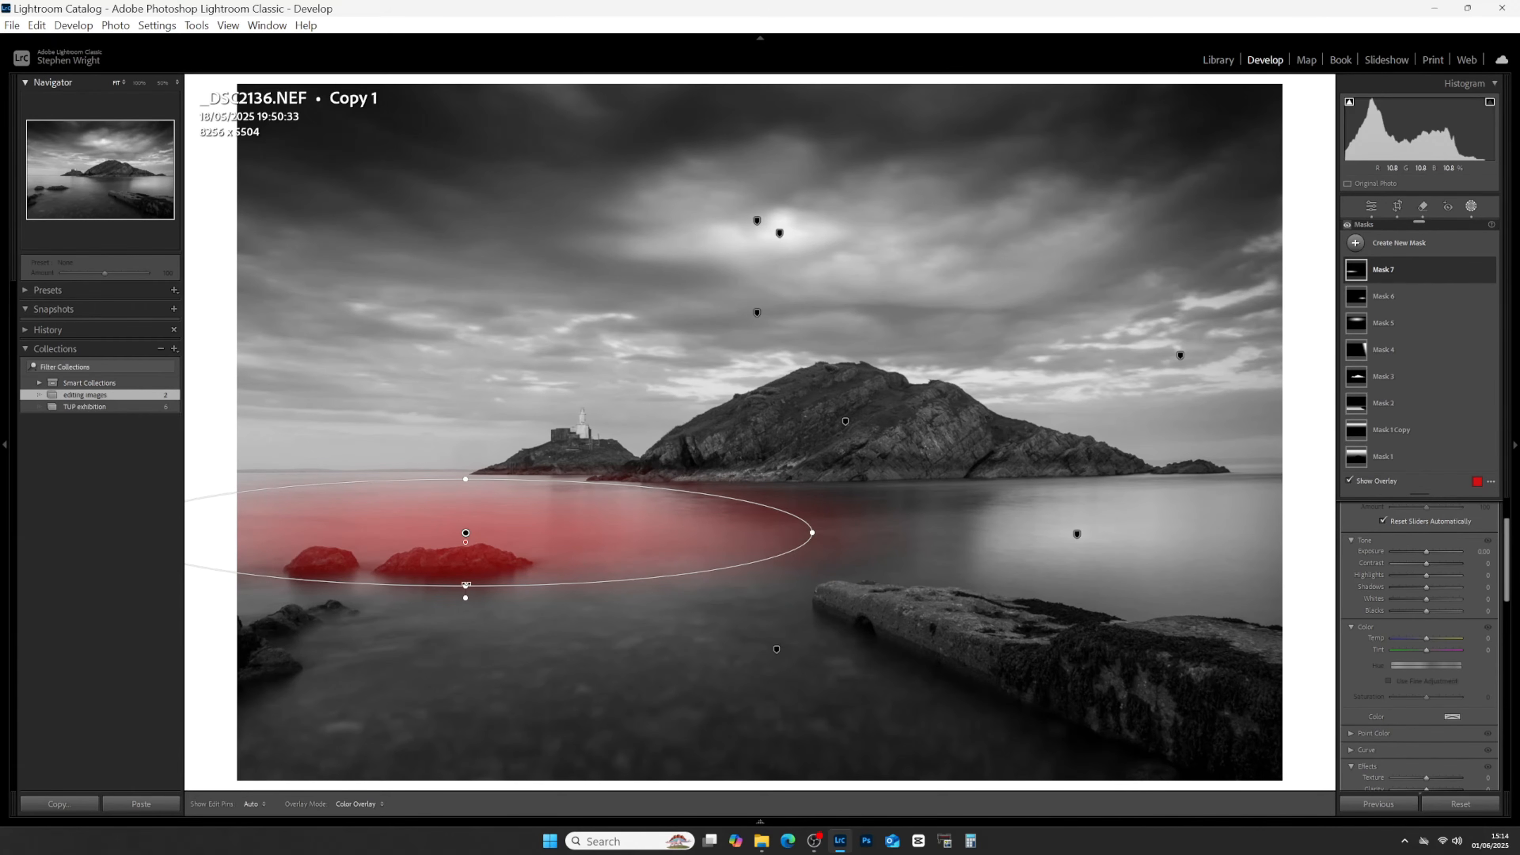
left_click_drag(467, 587, 477, 531)
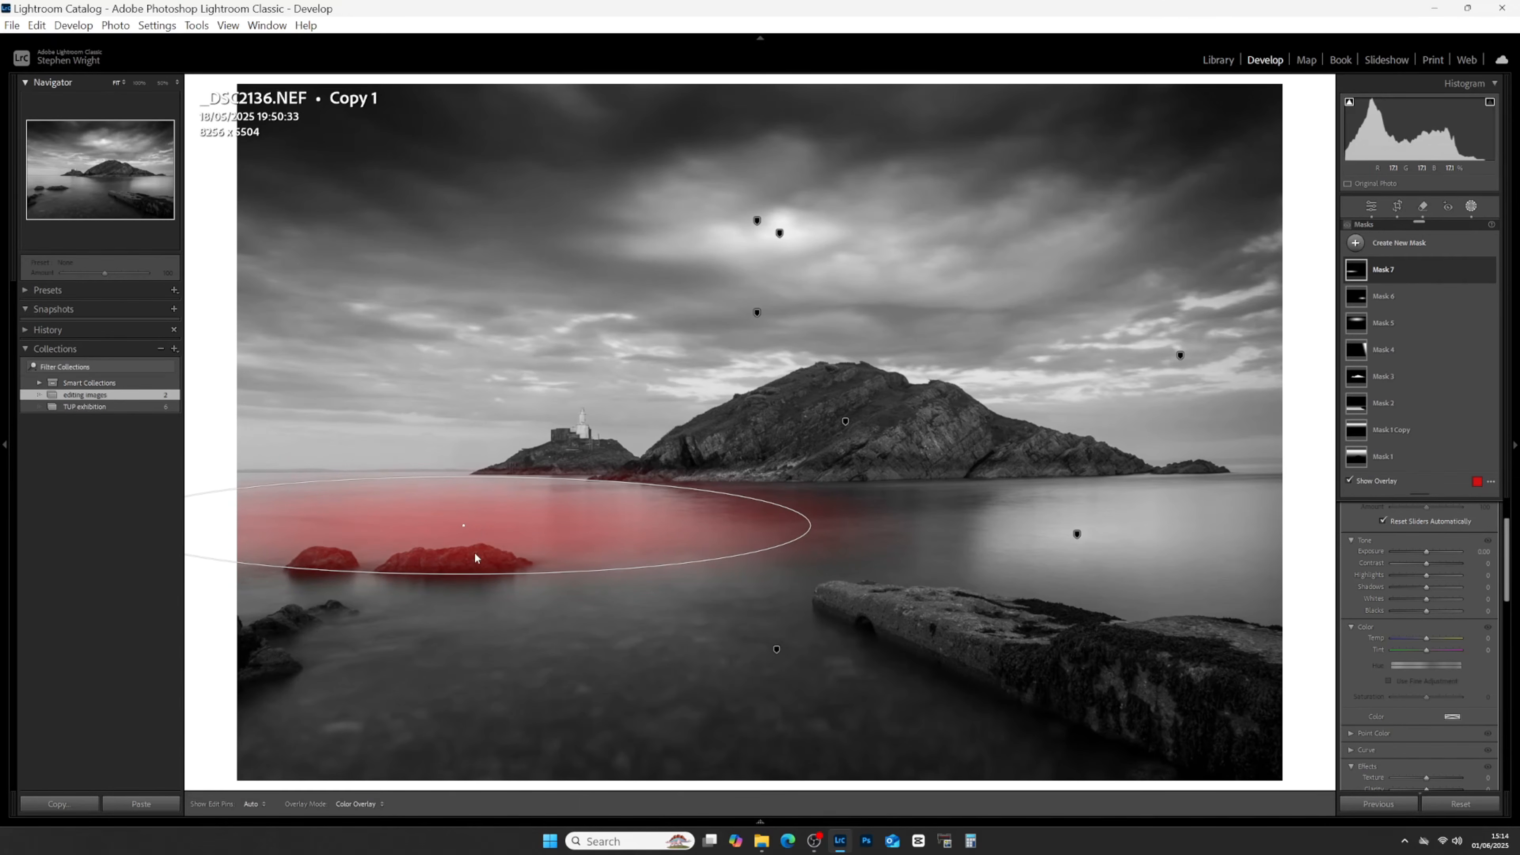
left_click_drag(466, 576, 466, 579)
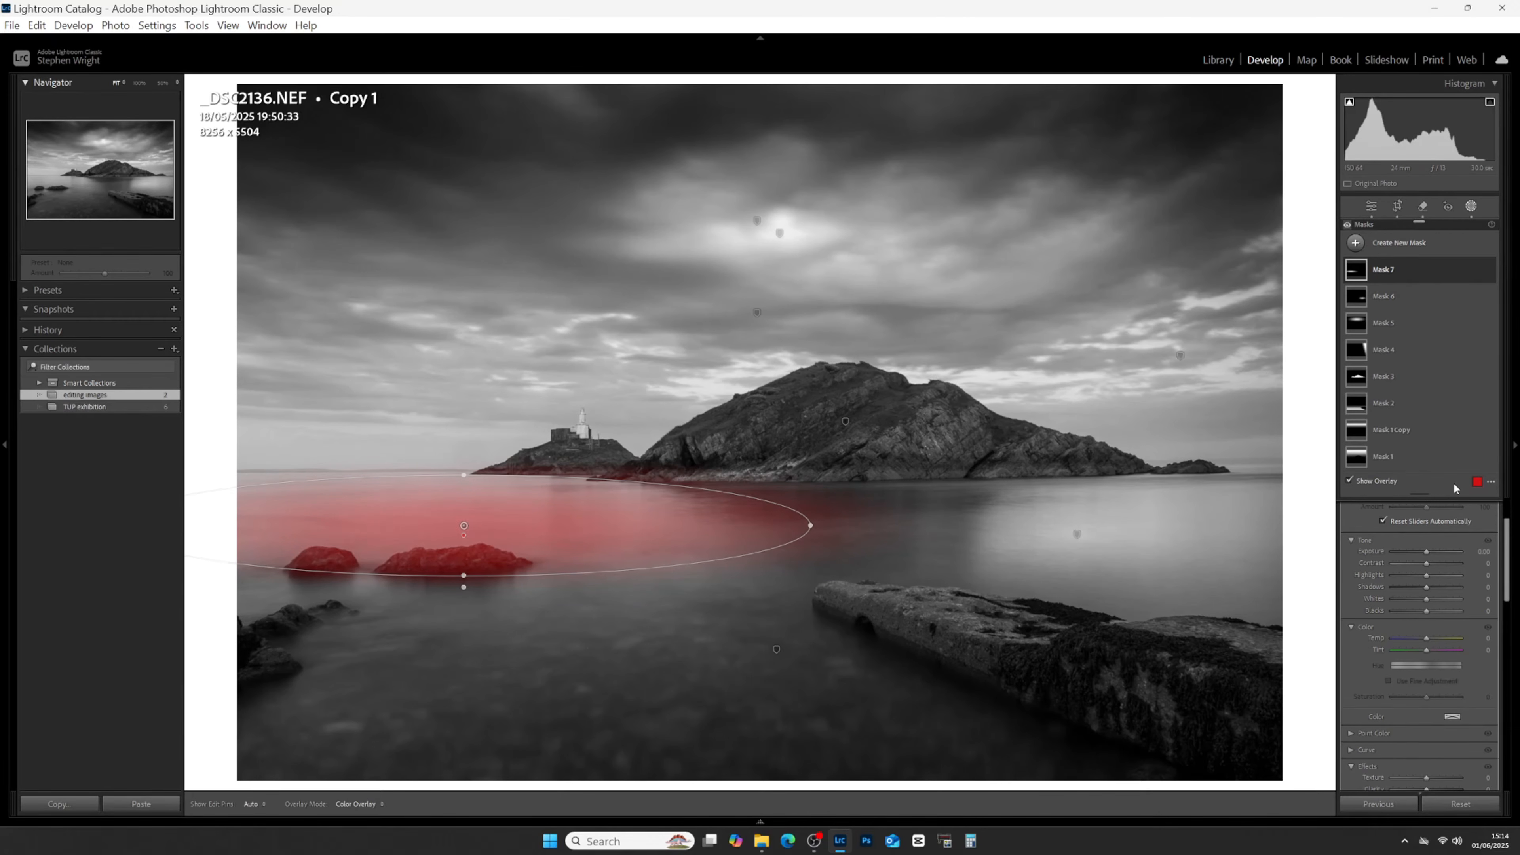
Hide the overlay and brighten the left-hand water mask with Exposure at about 0.56 and Whites in the low 60s.
key("o")
left_click_drag(1426, 548, 1429, 551)
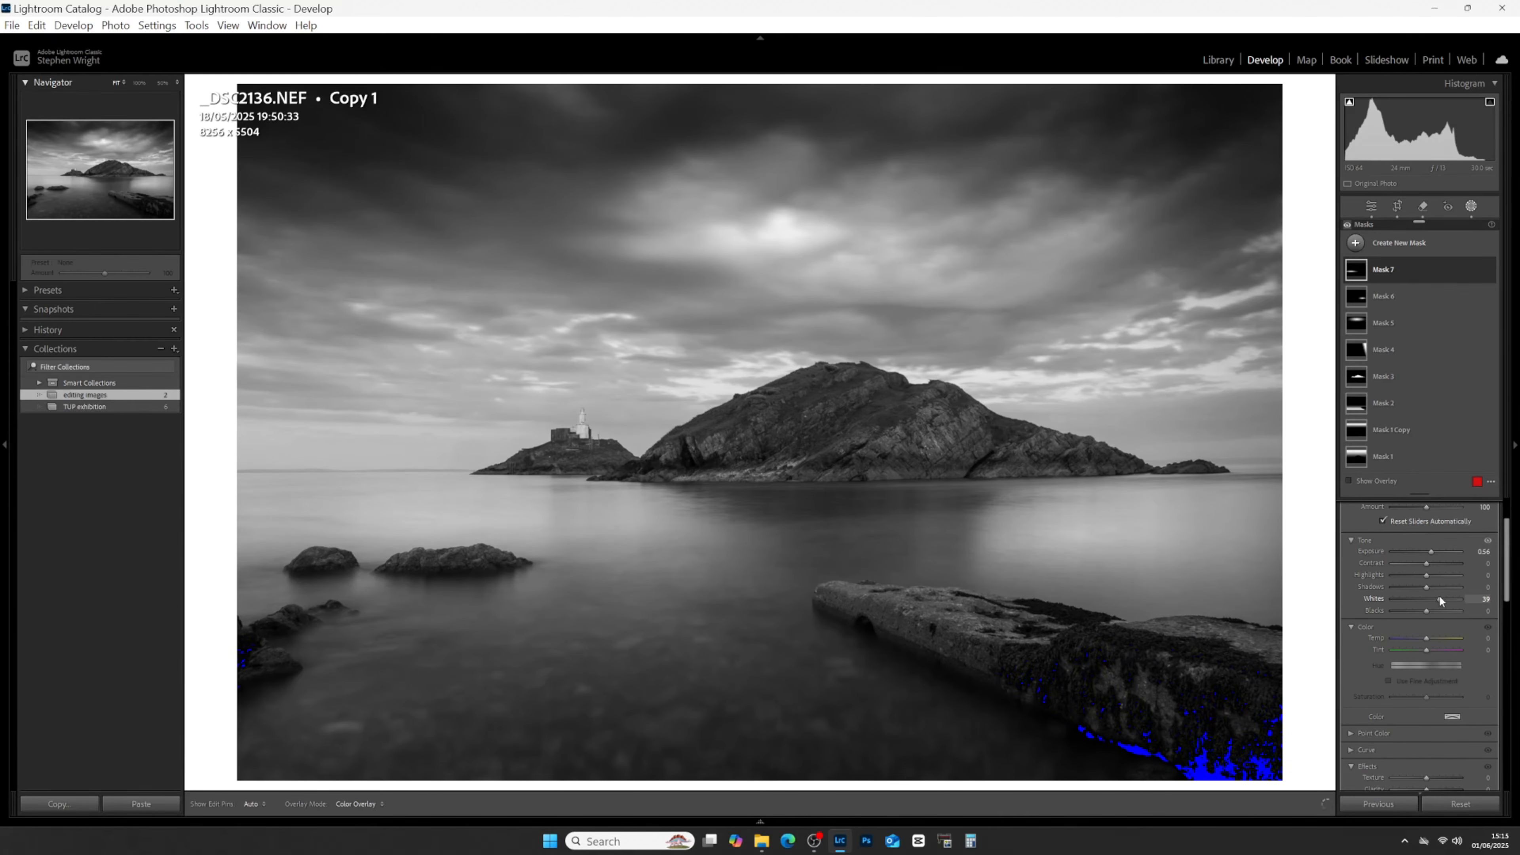
left_click_drag(1450, 599, 1450, 599)
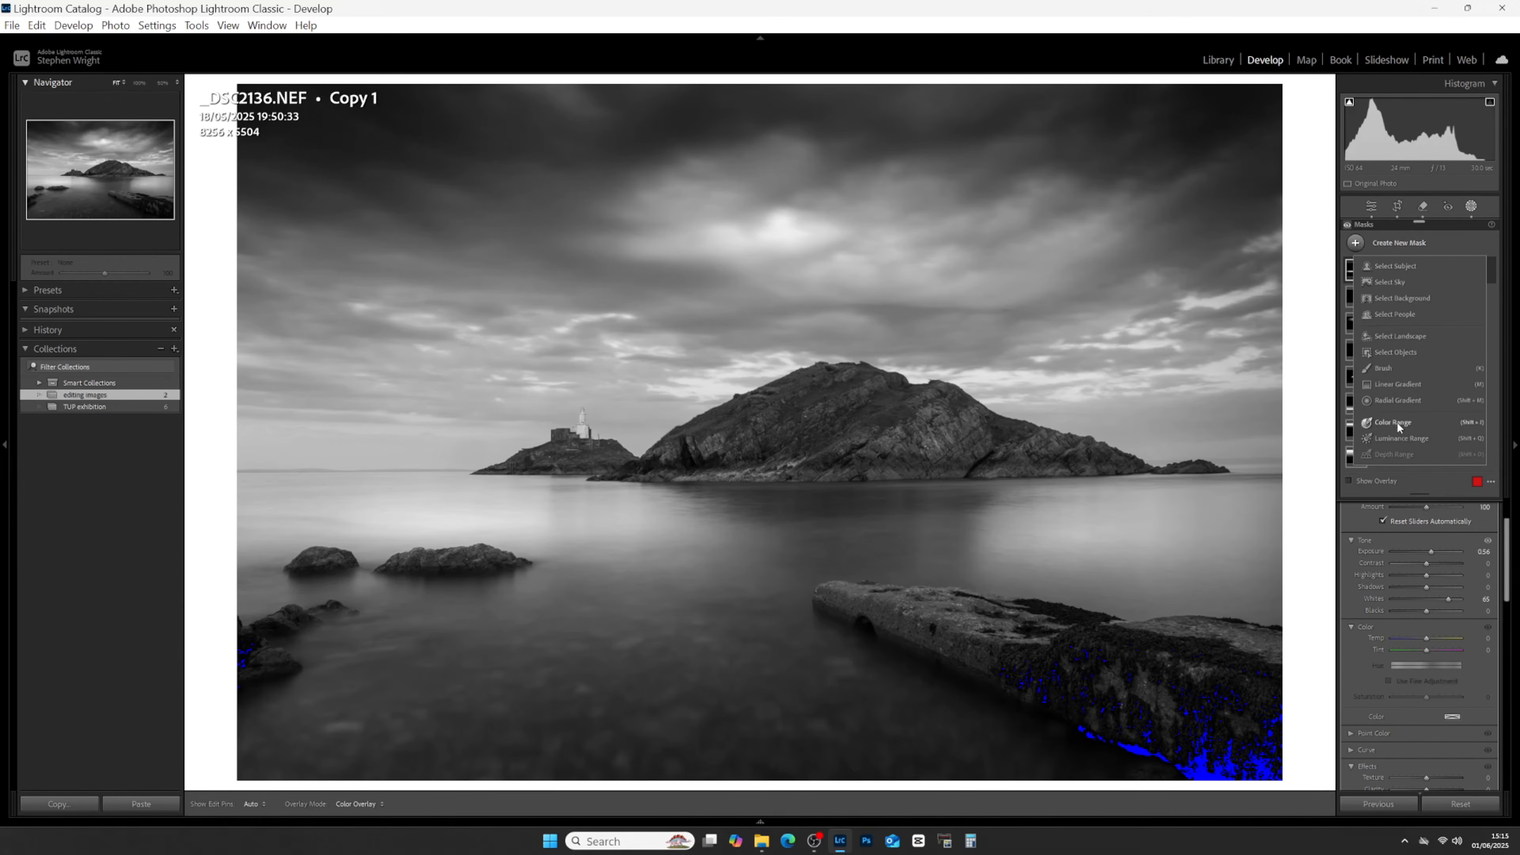
Add an elliptical radial gradient over the dark foreground water and set its Whites to about 53 and Blacks to −2.
key("shift+m")
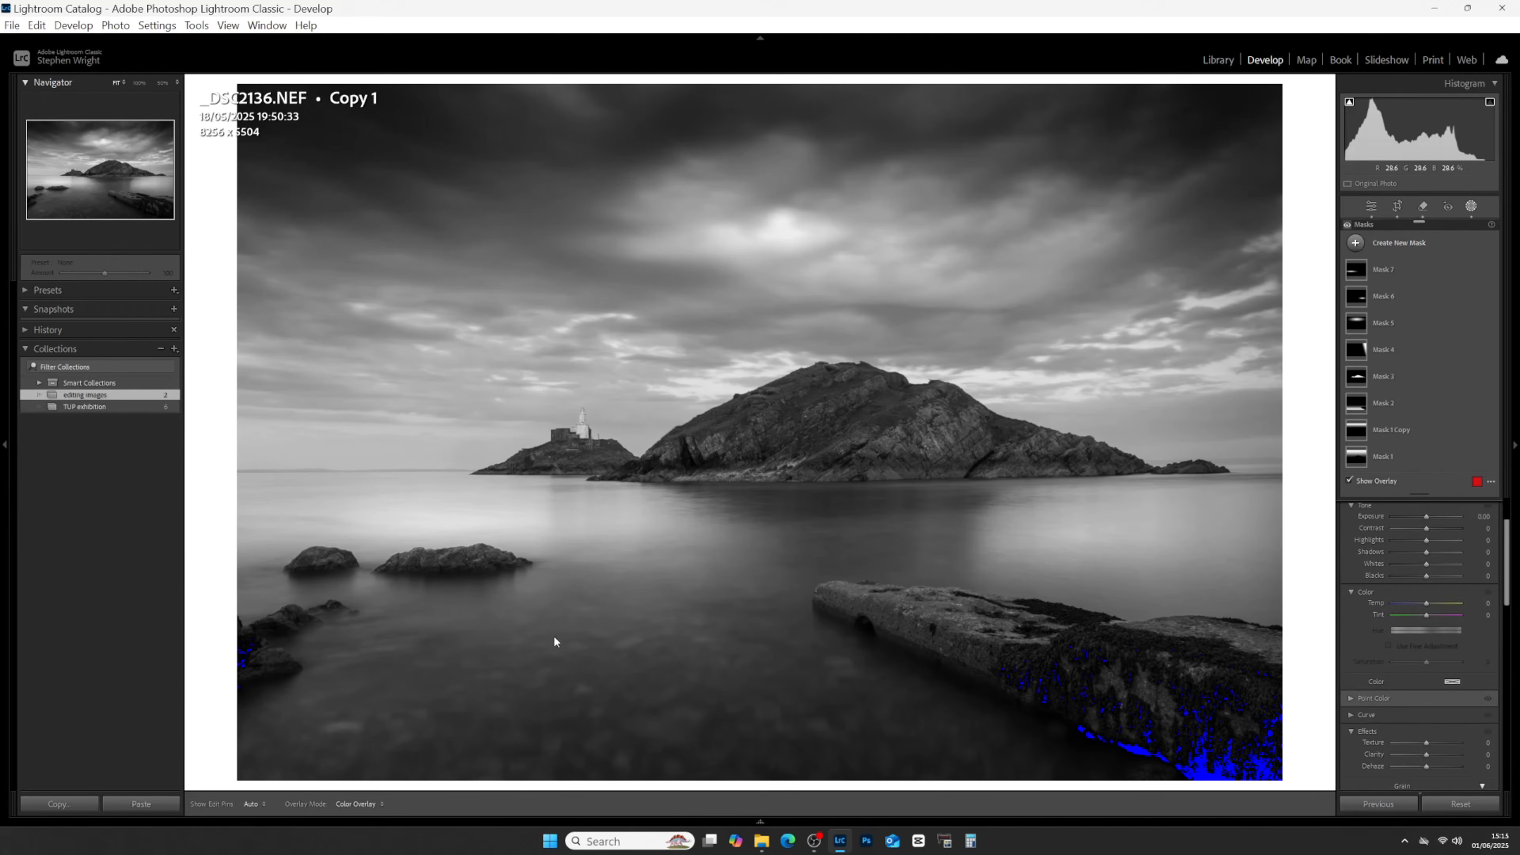
left_click_drag(583, 636, 810, 710)
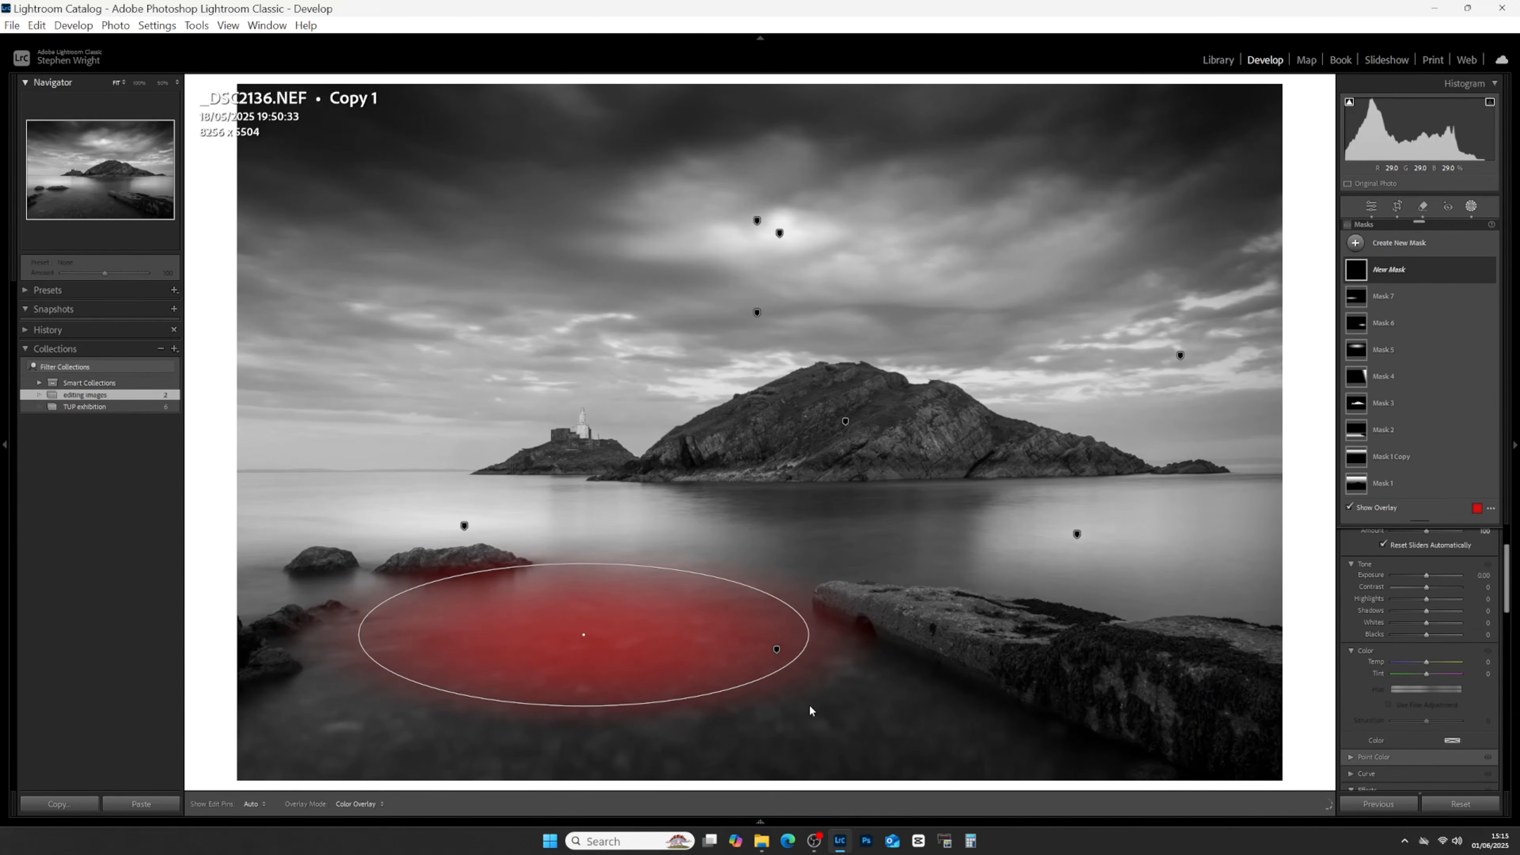
left_click_drag(647, 668, 667, 672)
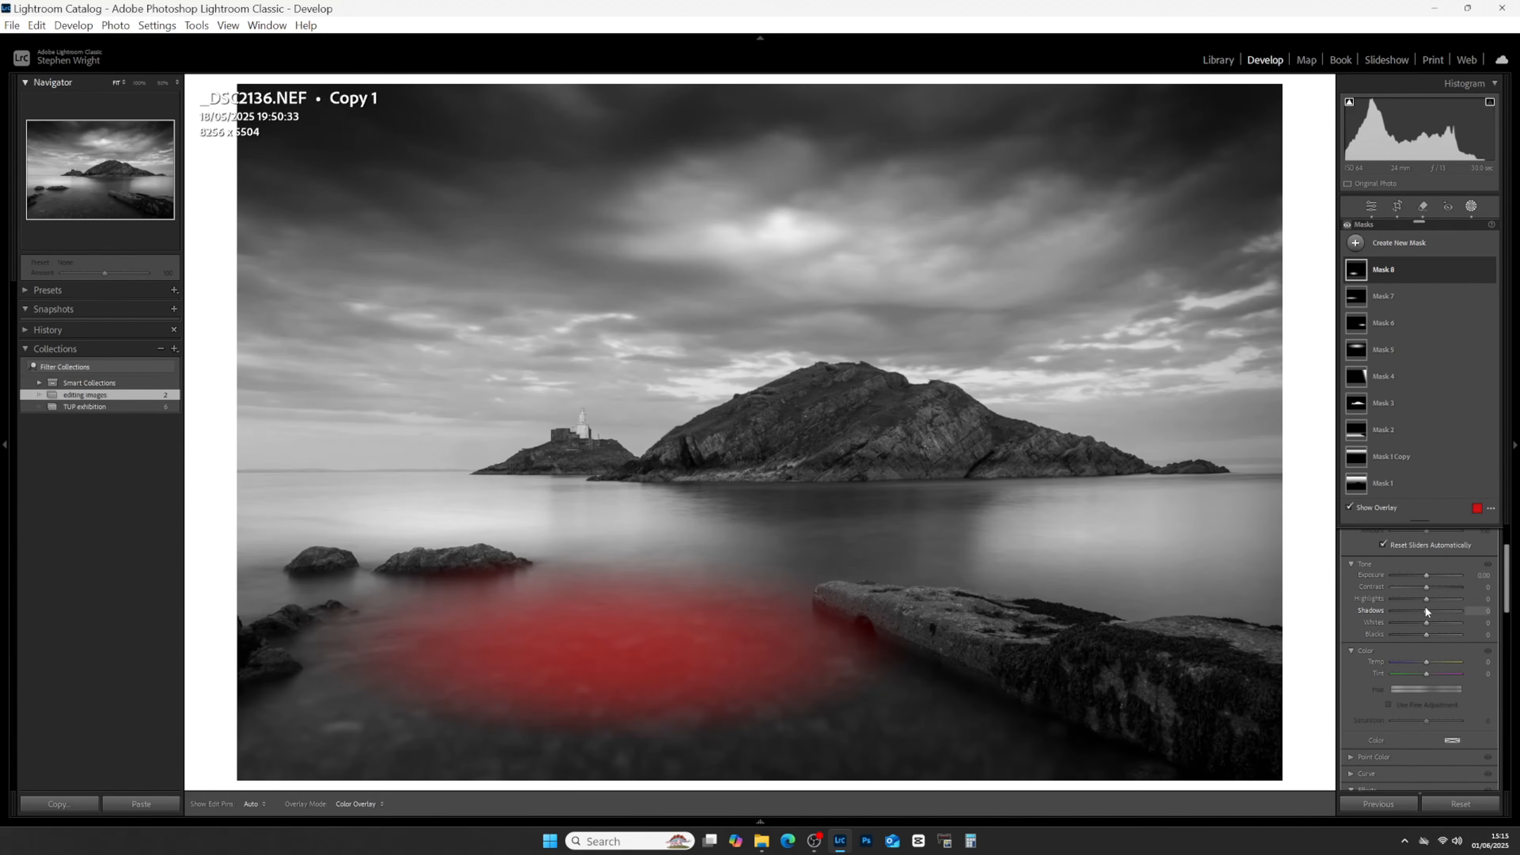
left_click_drag(1428, 622, 1439, 624)
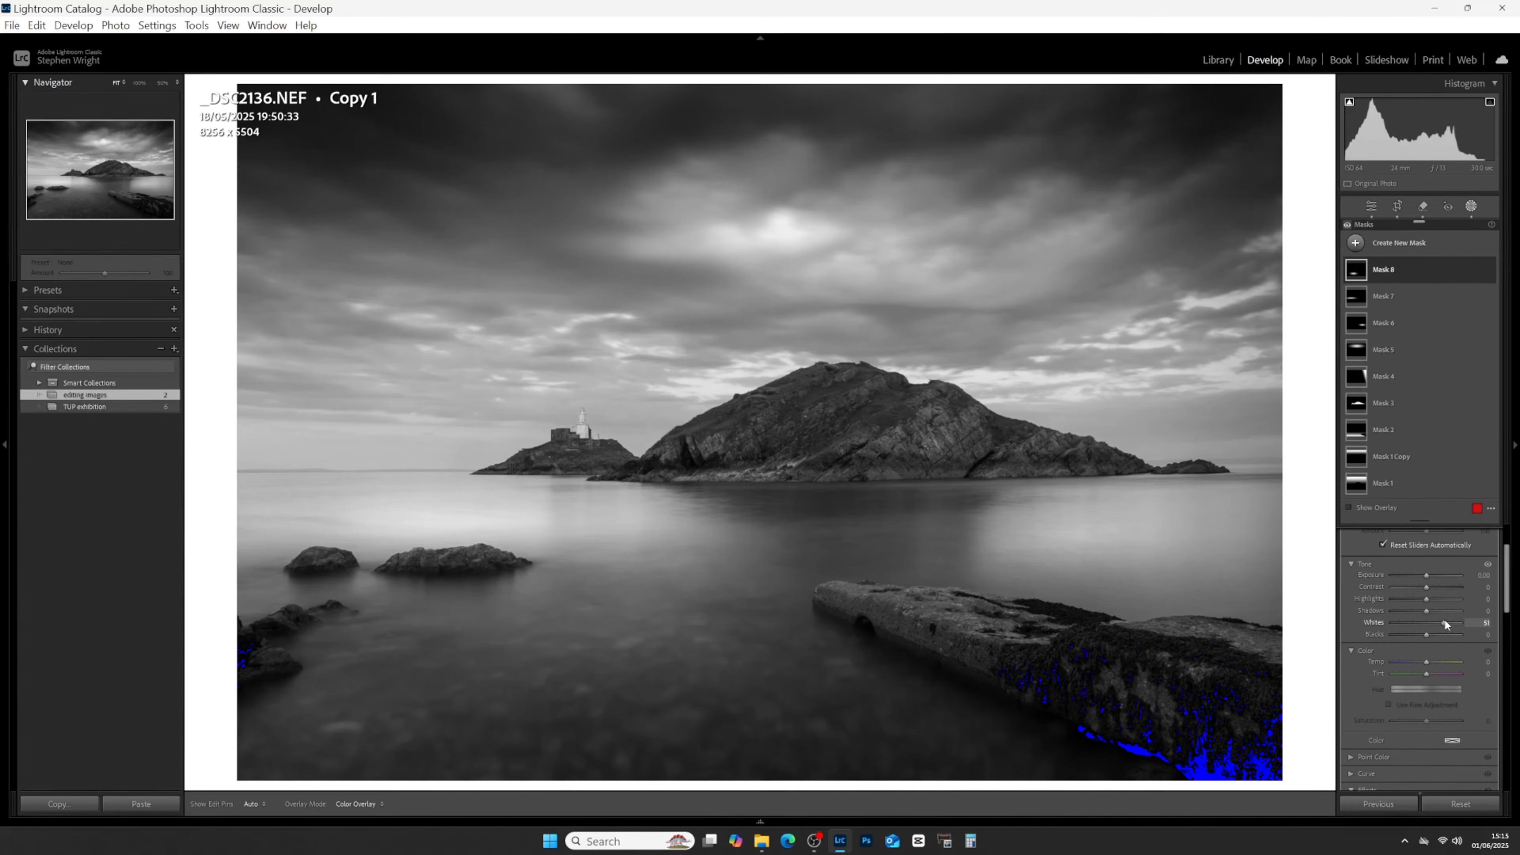
left_click_drag(1445, 623, 1445, 623)
left_click_drag(1423, 639, 1422, 640)
Add a very large radial gradient centred near the photo's left edge, make it taller and tilt it down to the right across the island.
left_click(1411, 248)
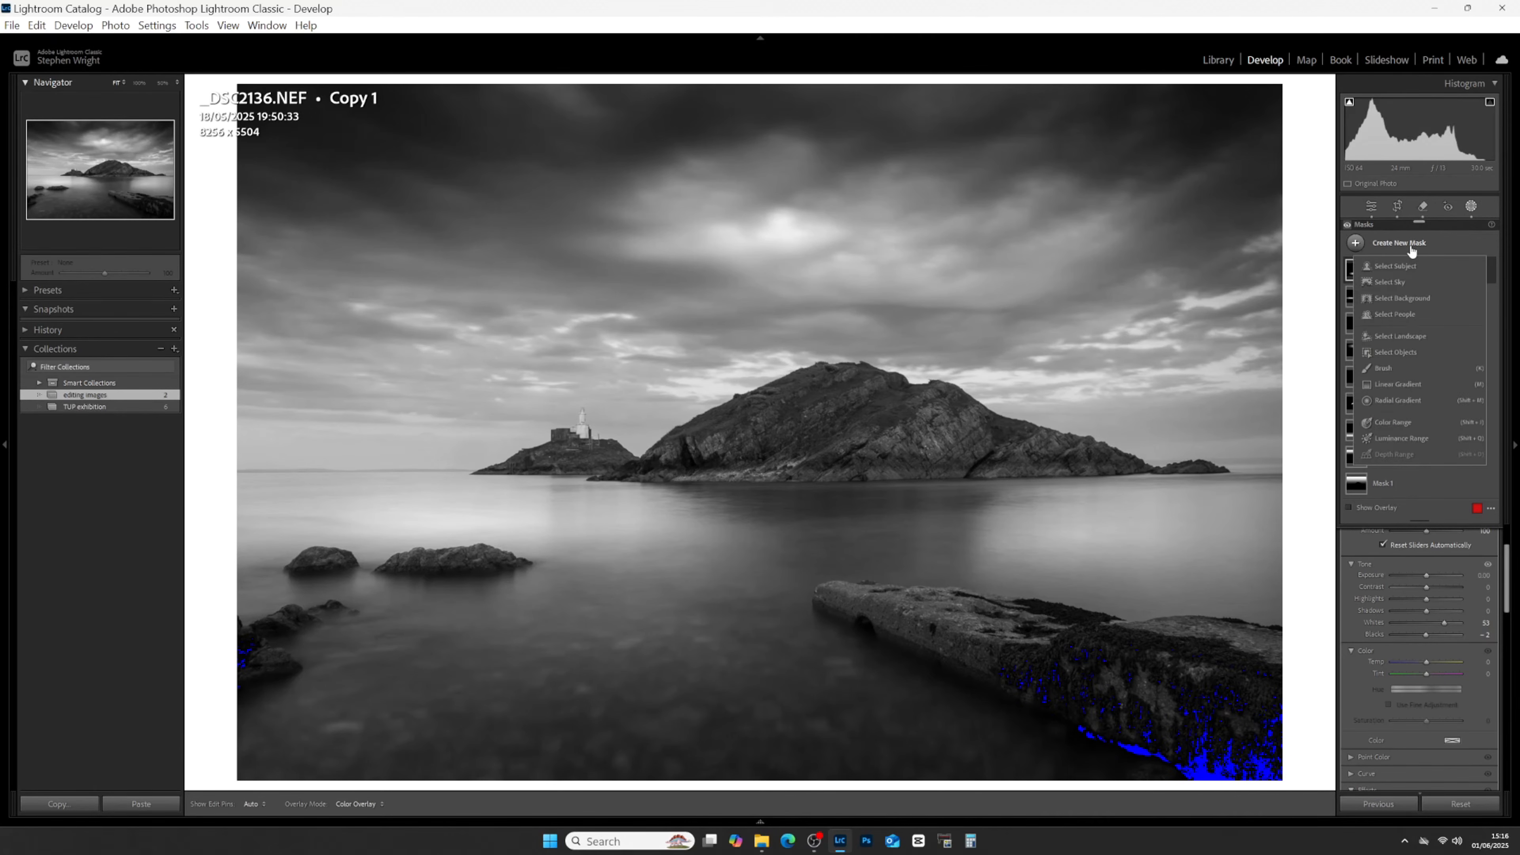
left_click(1397, 398)
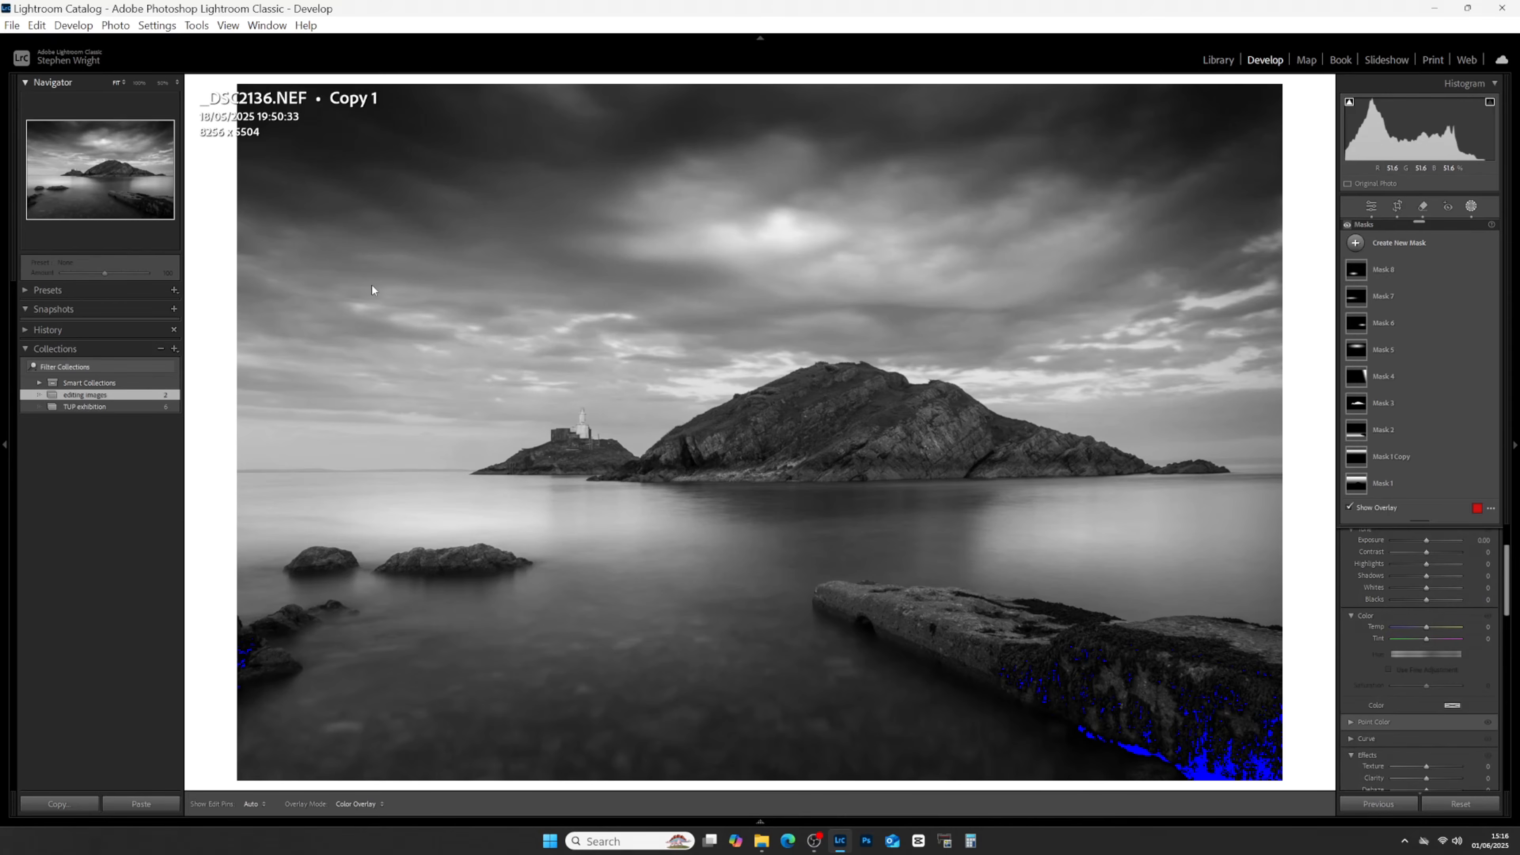
left_click(177, 84)
left_click(128, 117)
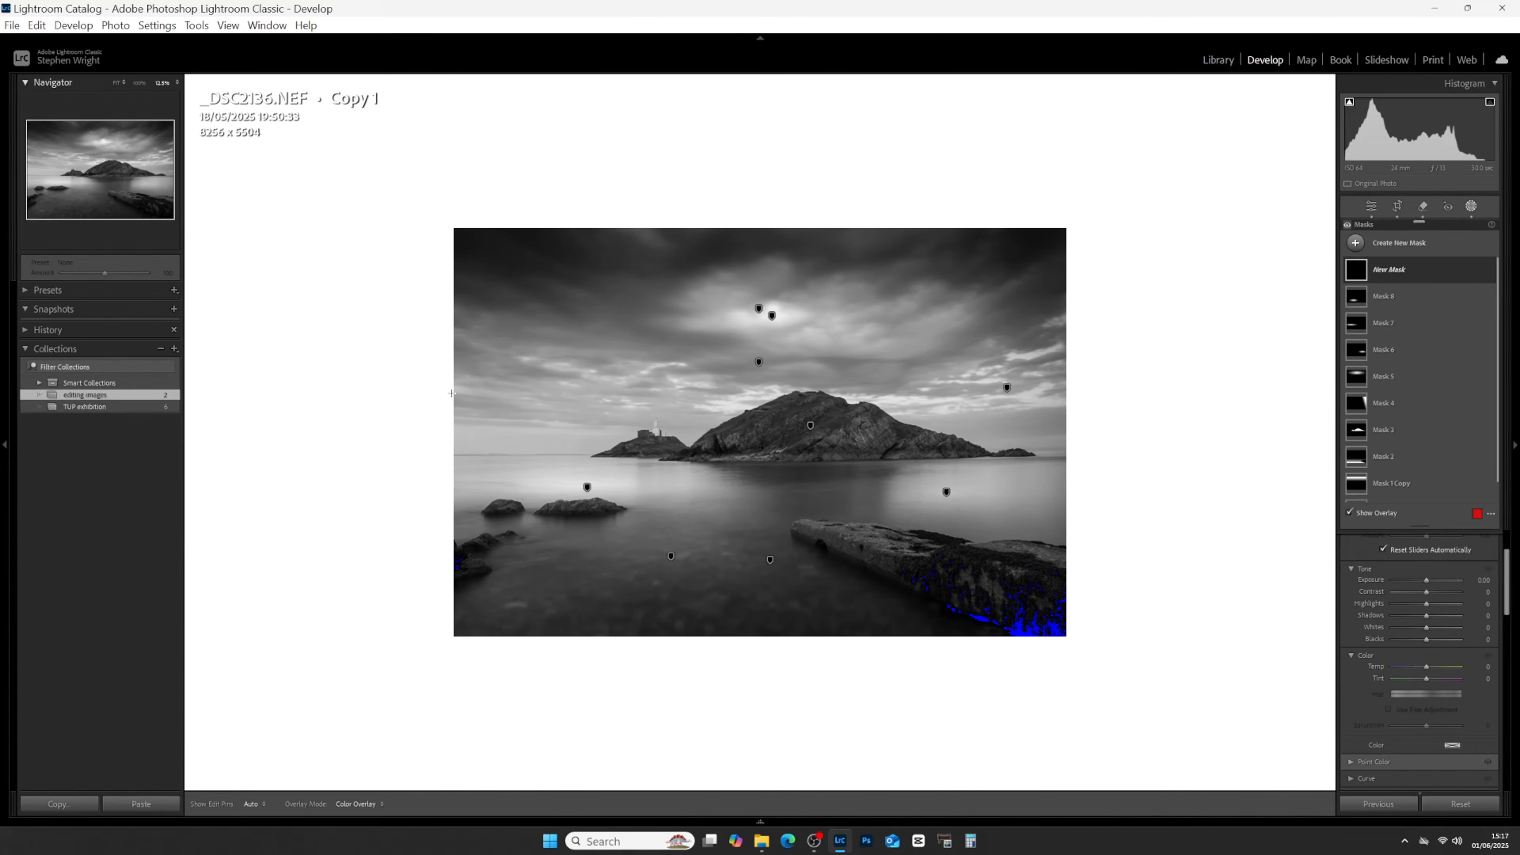
left_click_drag(594, 433, 1051, 464)
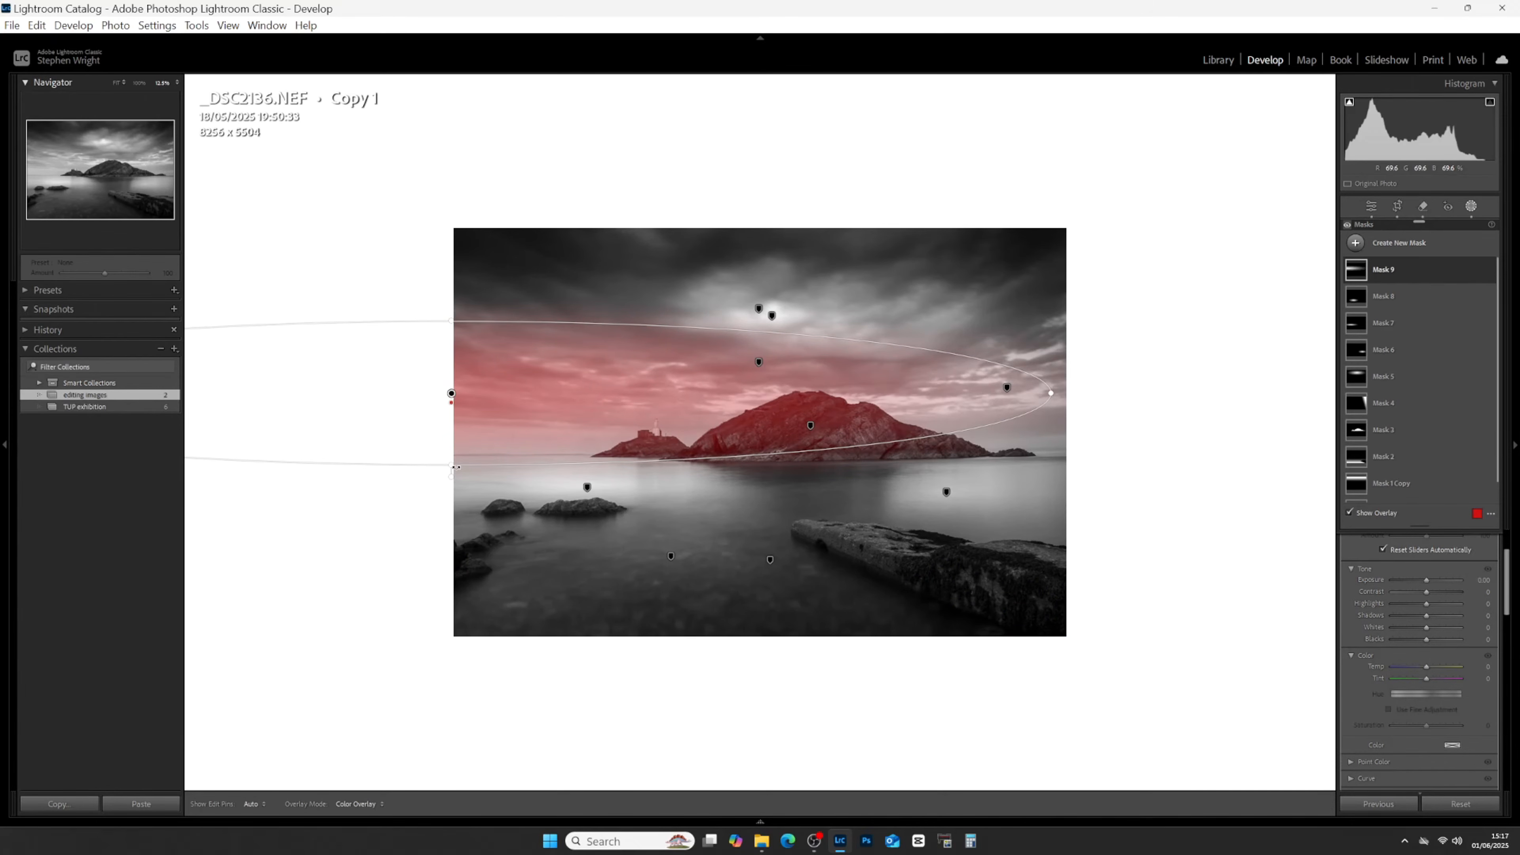
left_click_drag(458, 461, 485, 537)
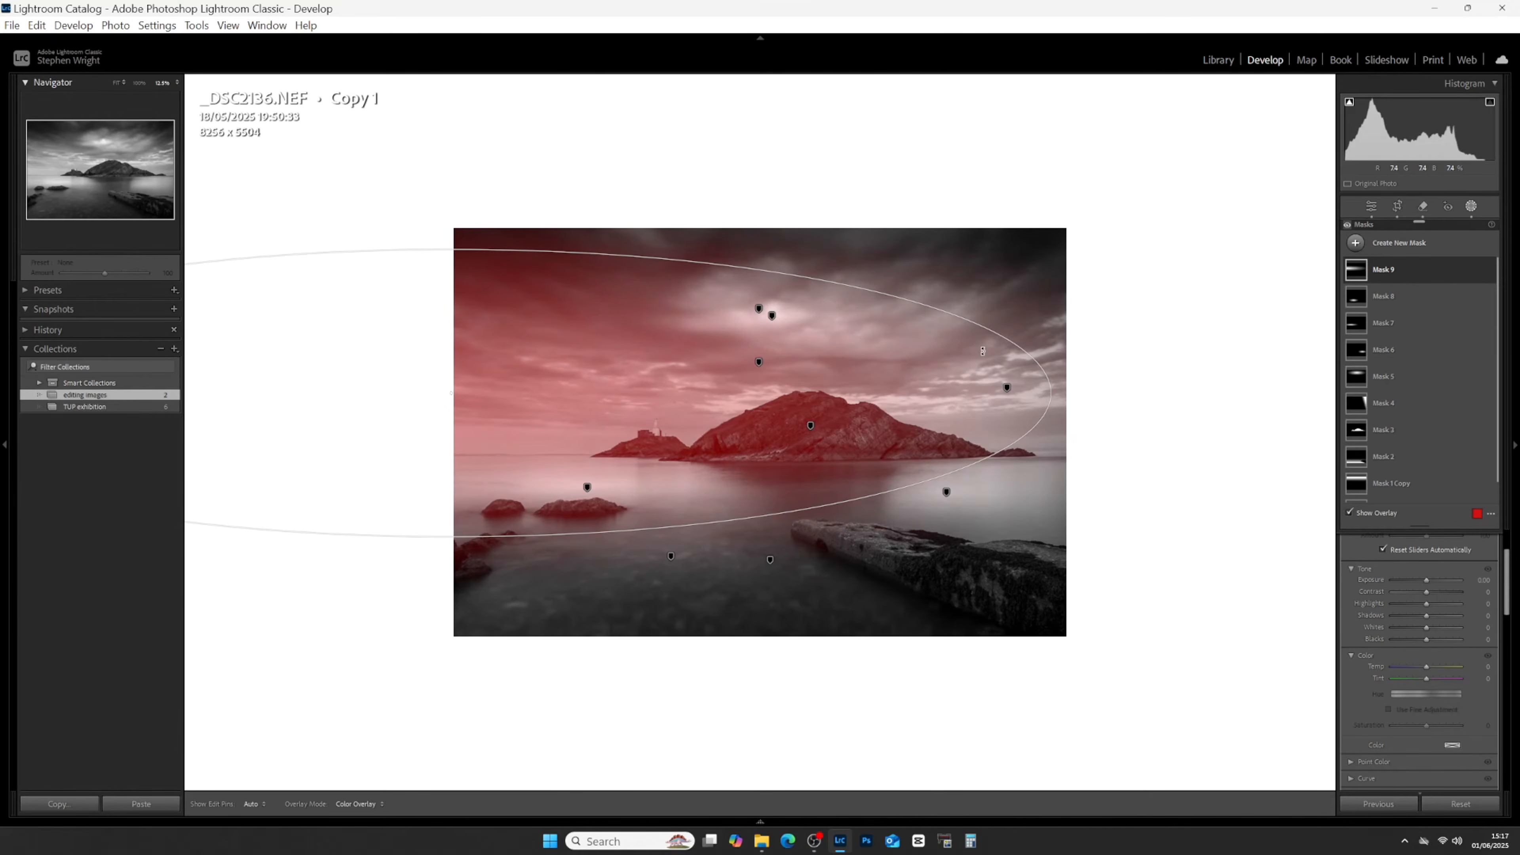
left_click_drag(1022, 349, 1051, 400)
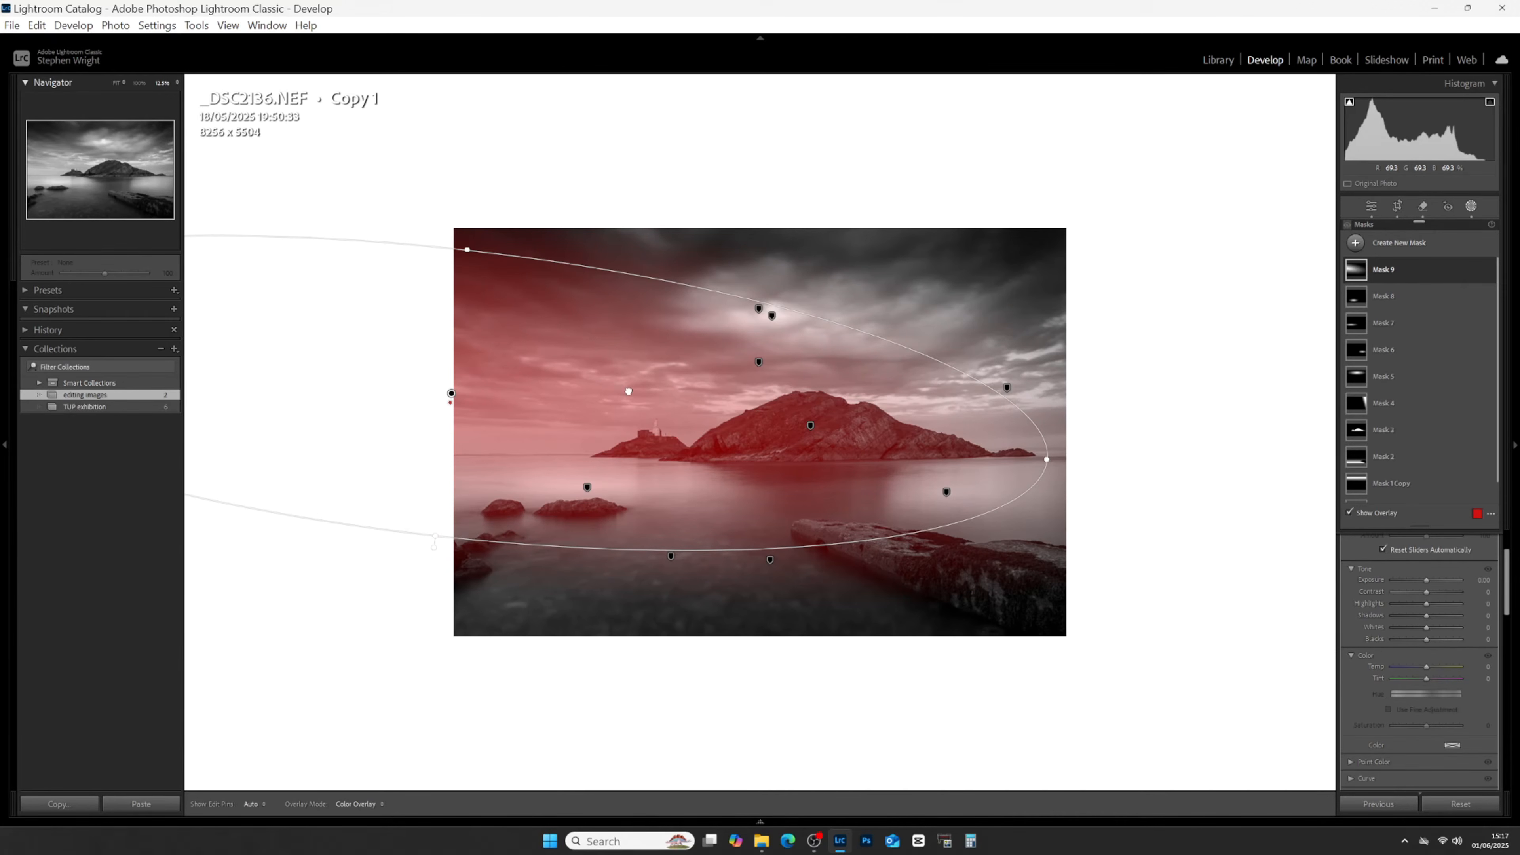
left_click_drag(632, 393, 631, 394)
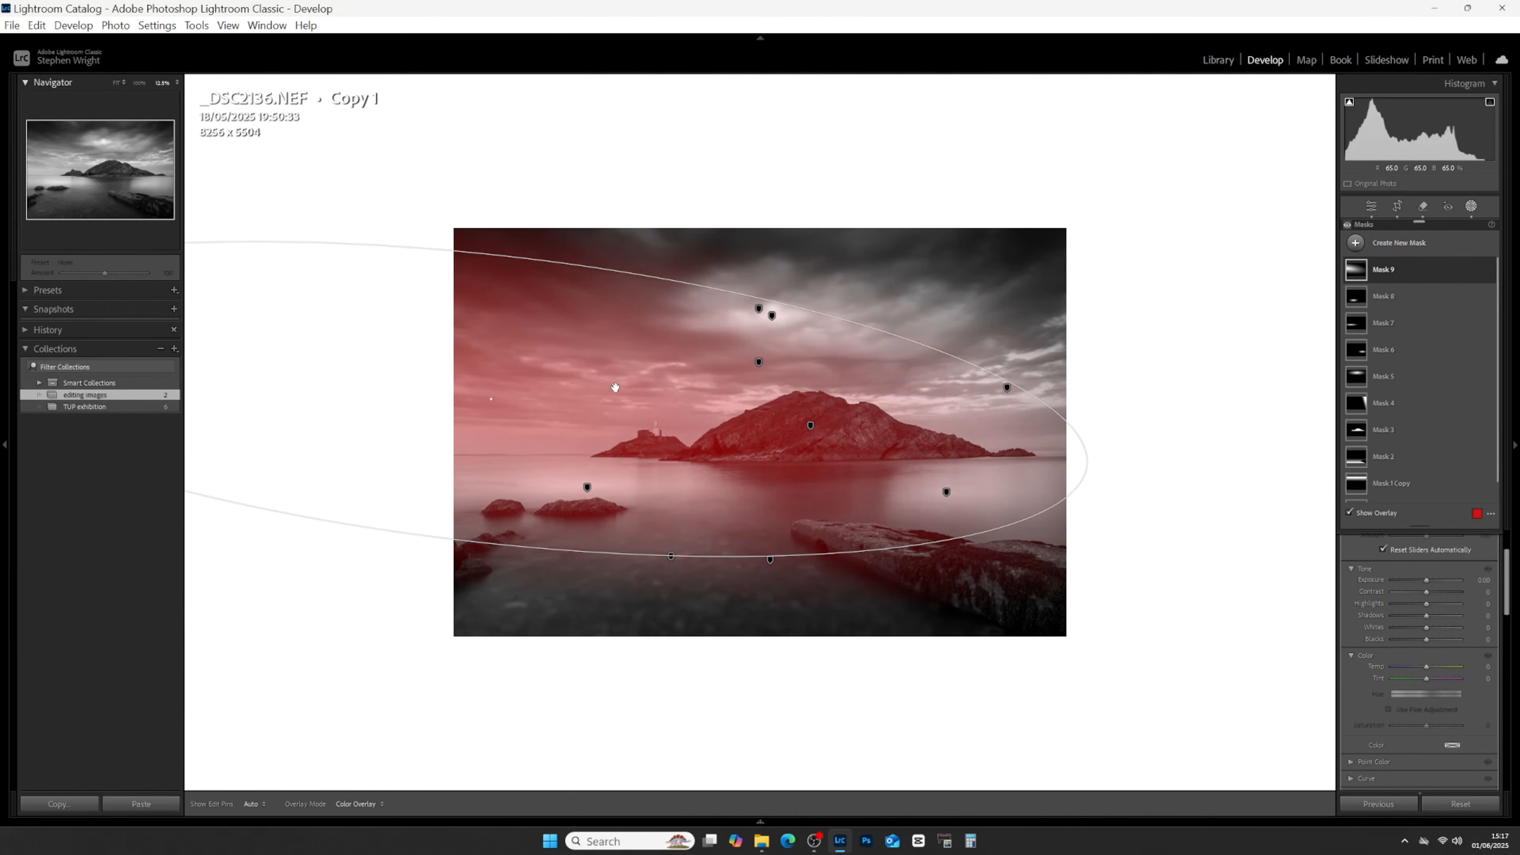
Hide the overlay and raise the large left-side radial mask's Exposure to about 0.84.
key("o")
left_click_drag(1426, 580, 1434, 579)
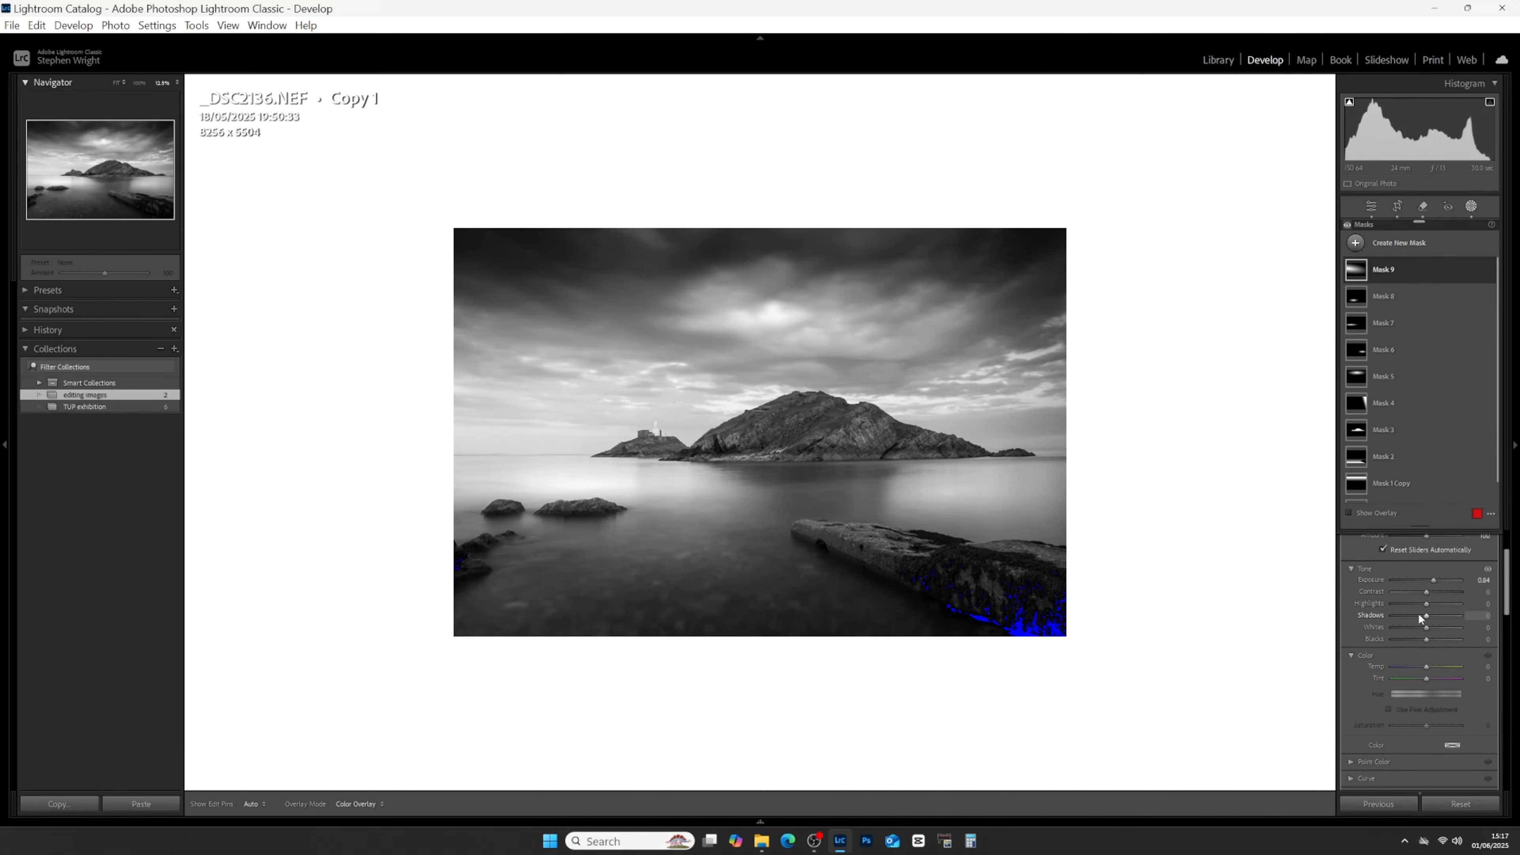
Fit the photo to the view and switch the large left-side radial mask off and on to compare its effect.
left_click(116, 83)
left_click(116, 83)
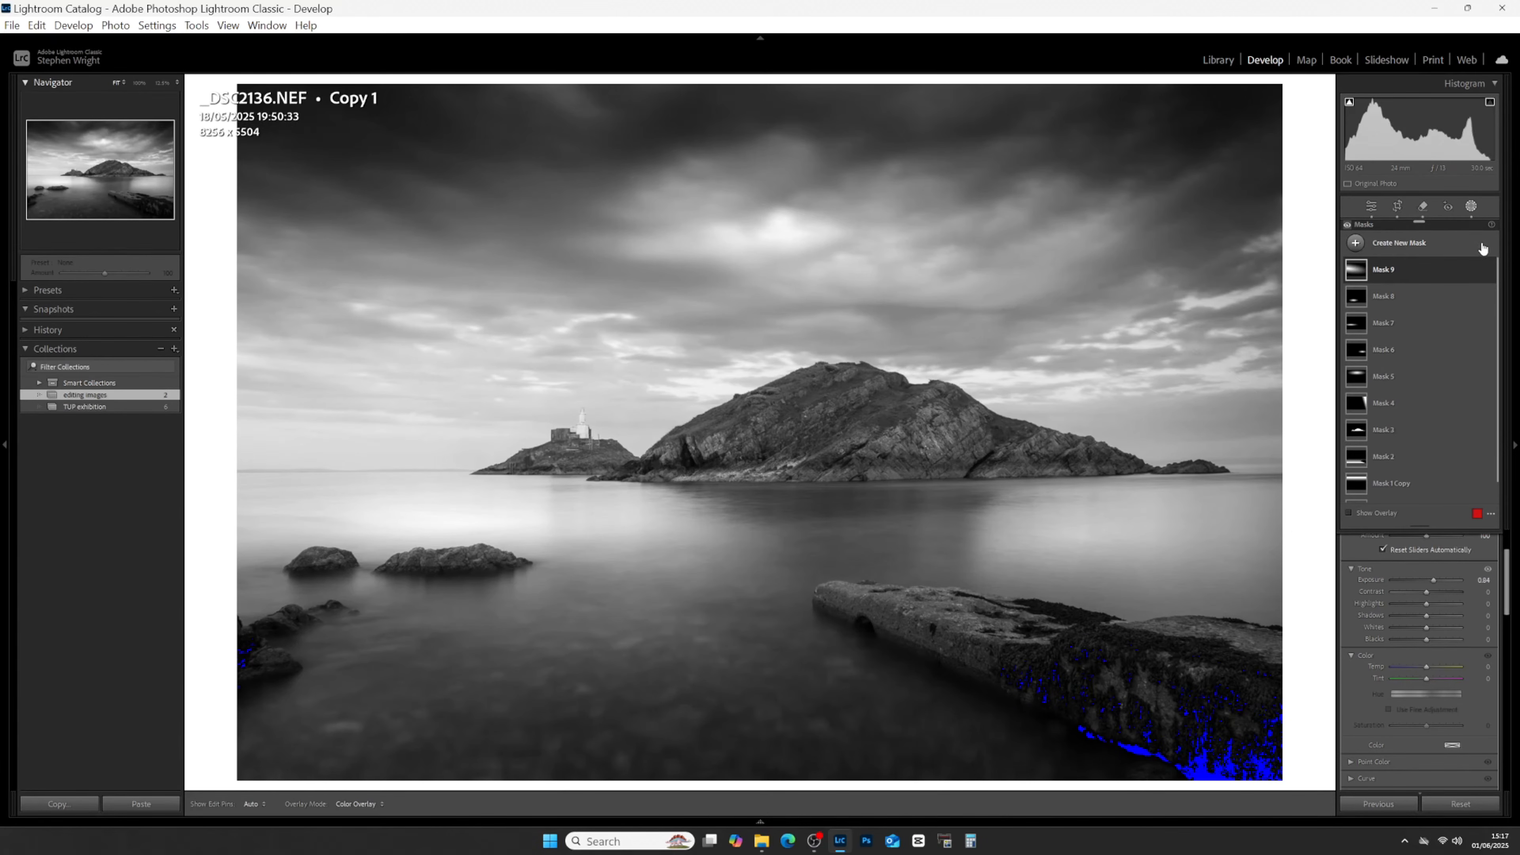
left_click(1490, 271)
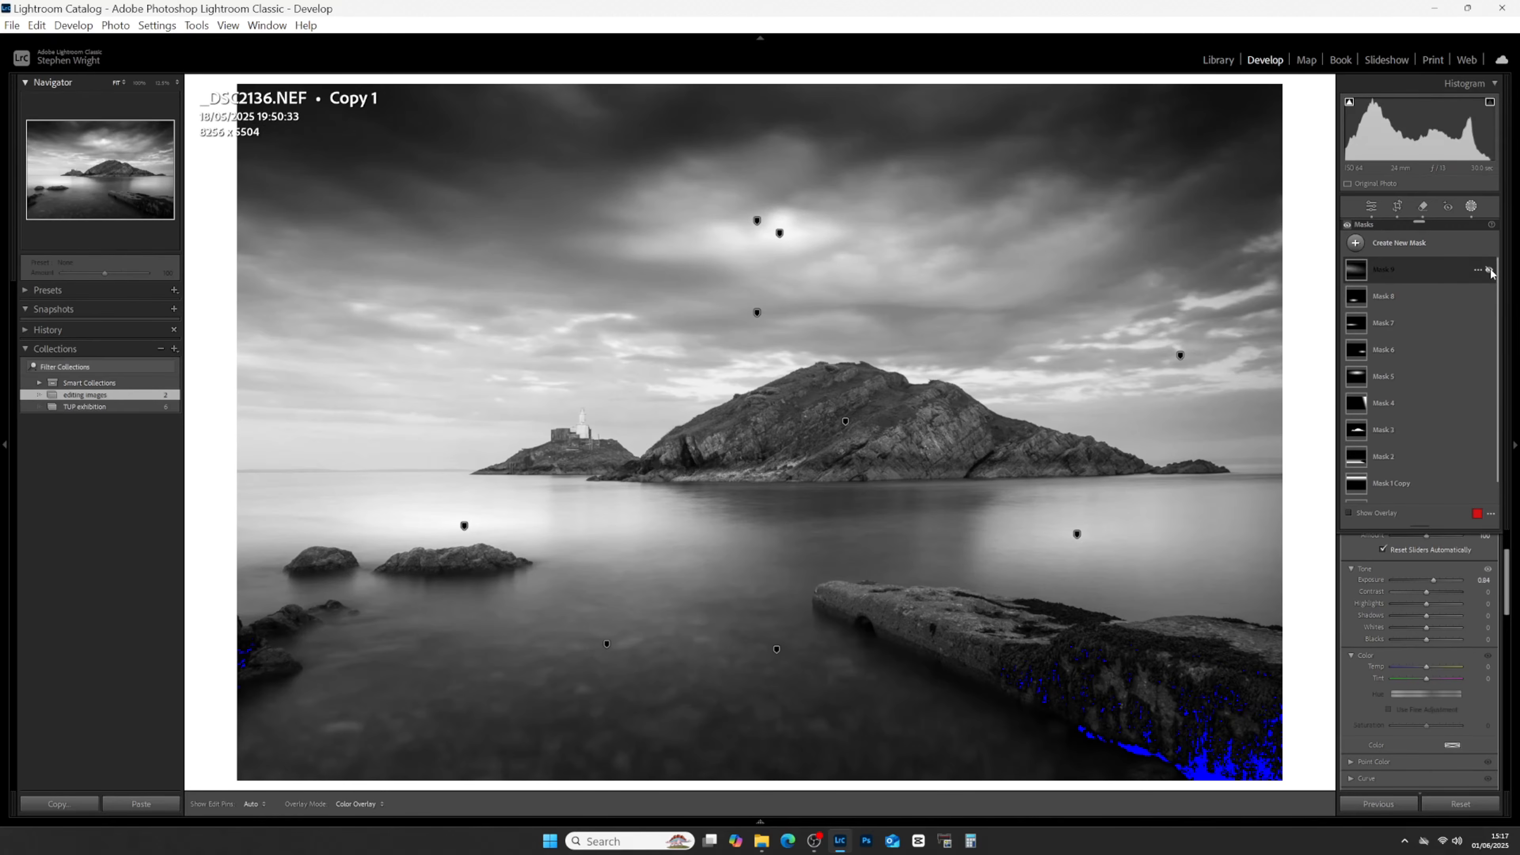
left_click(1490, 271)
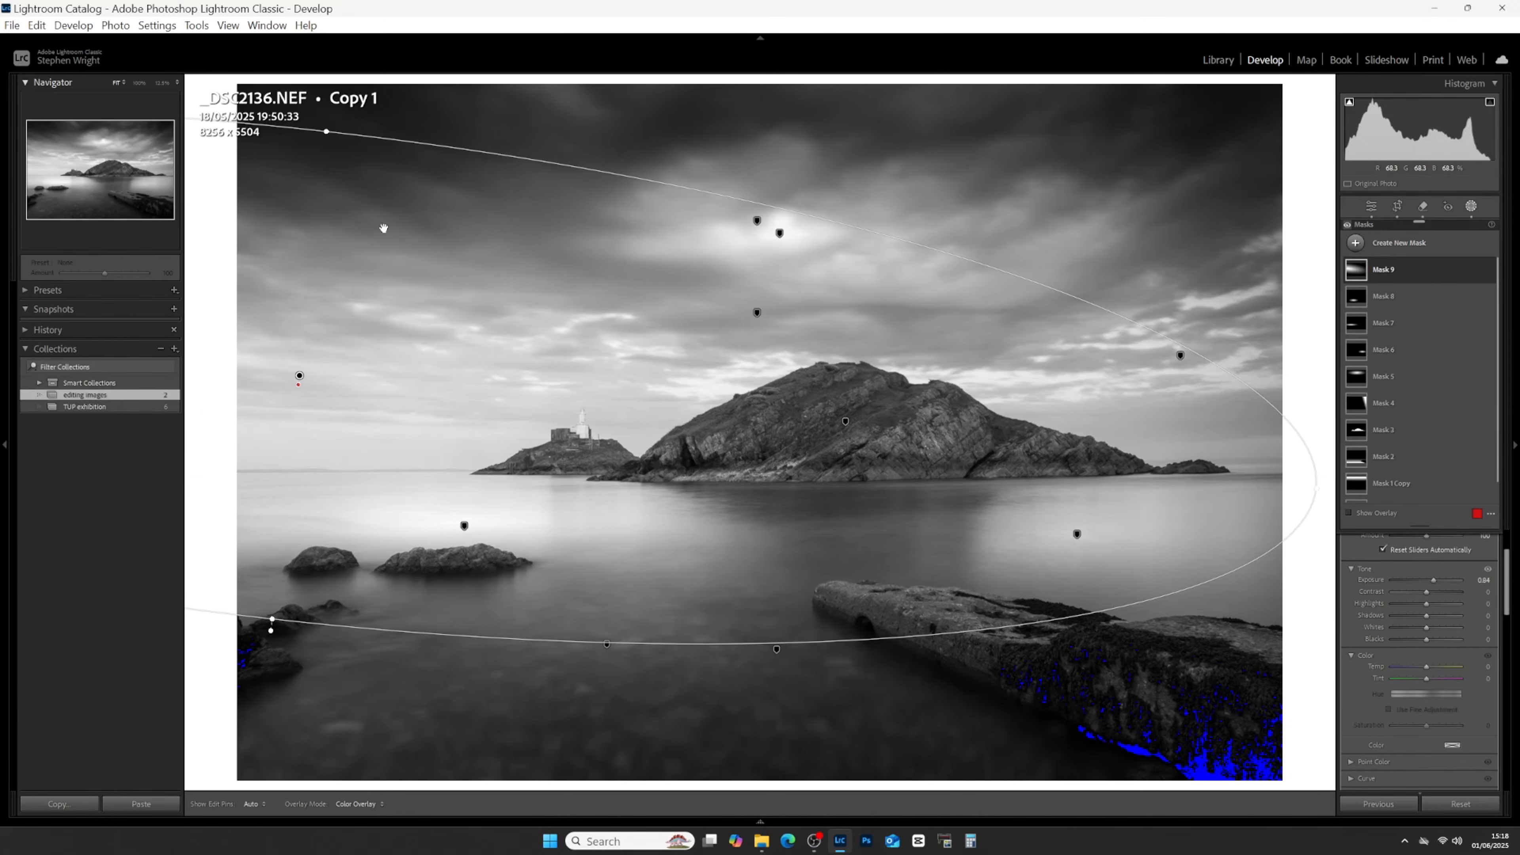
Start a new brush mask with Exposure at 0, Shadows at −33 and Blacks at about −11.
left_click(1407, 250)
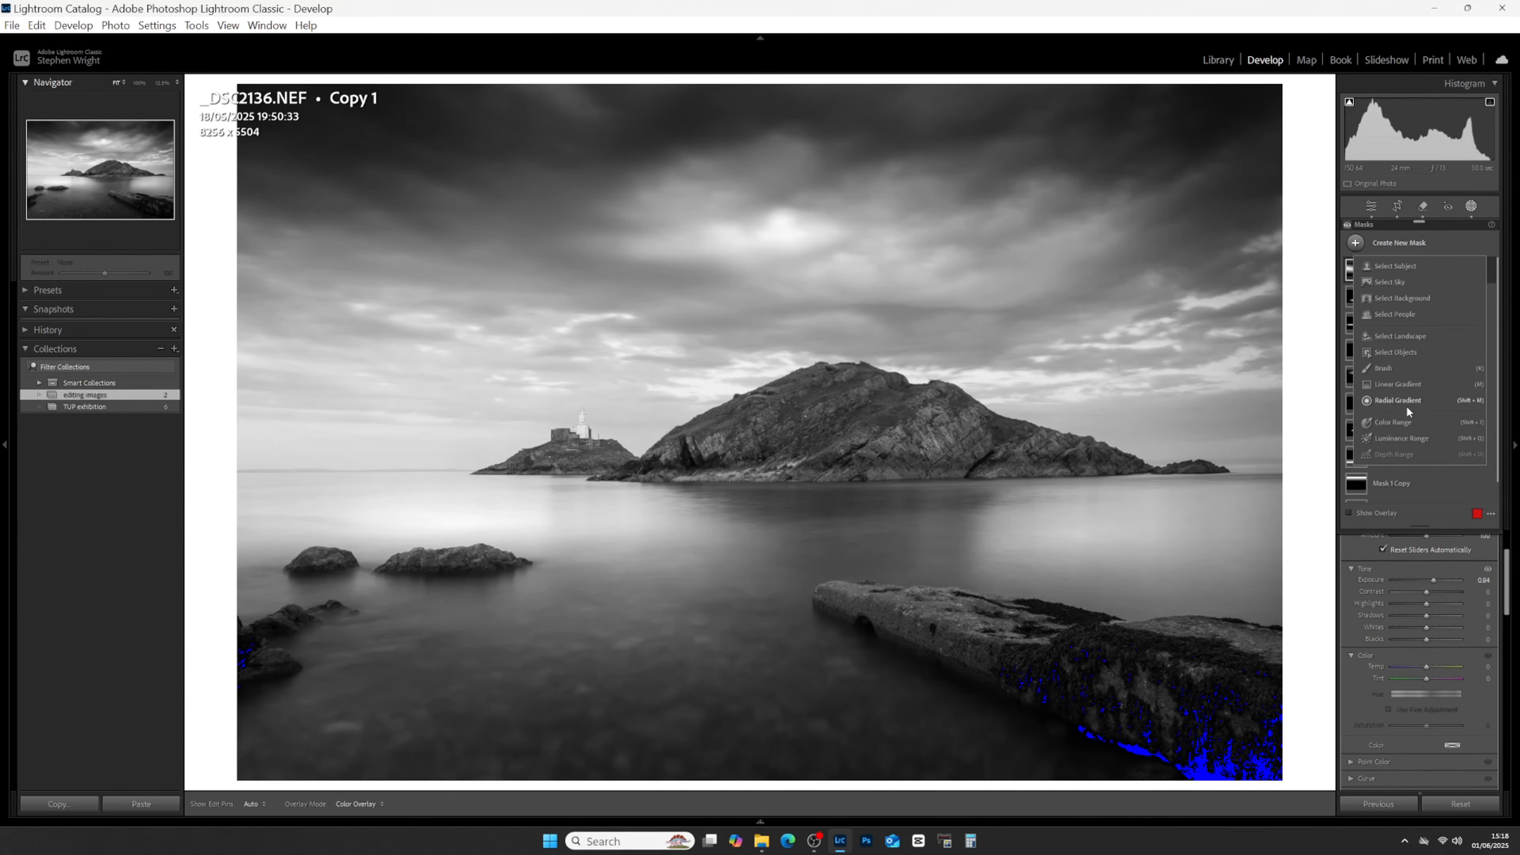
key("k")
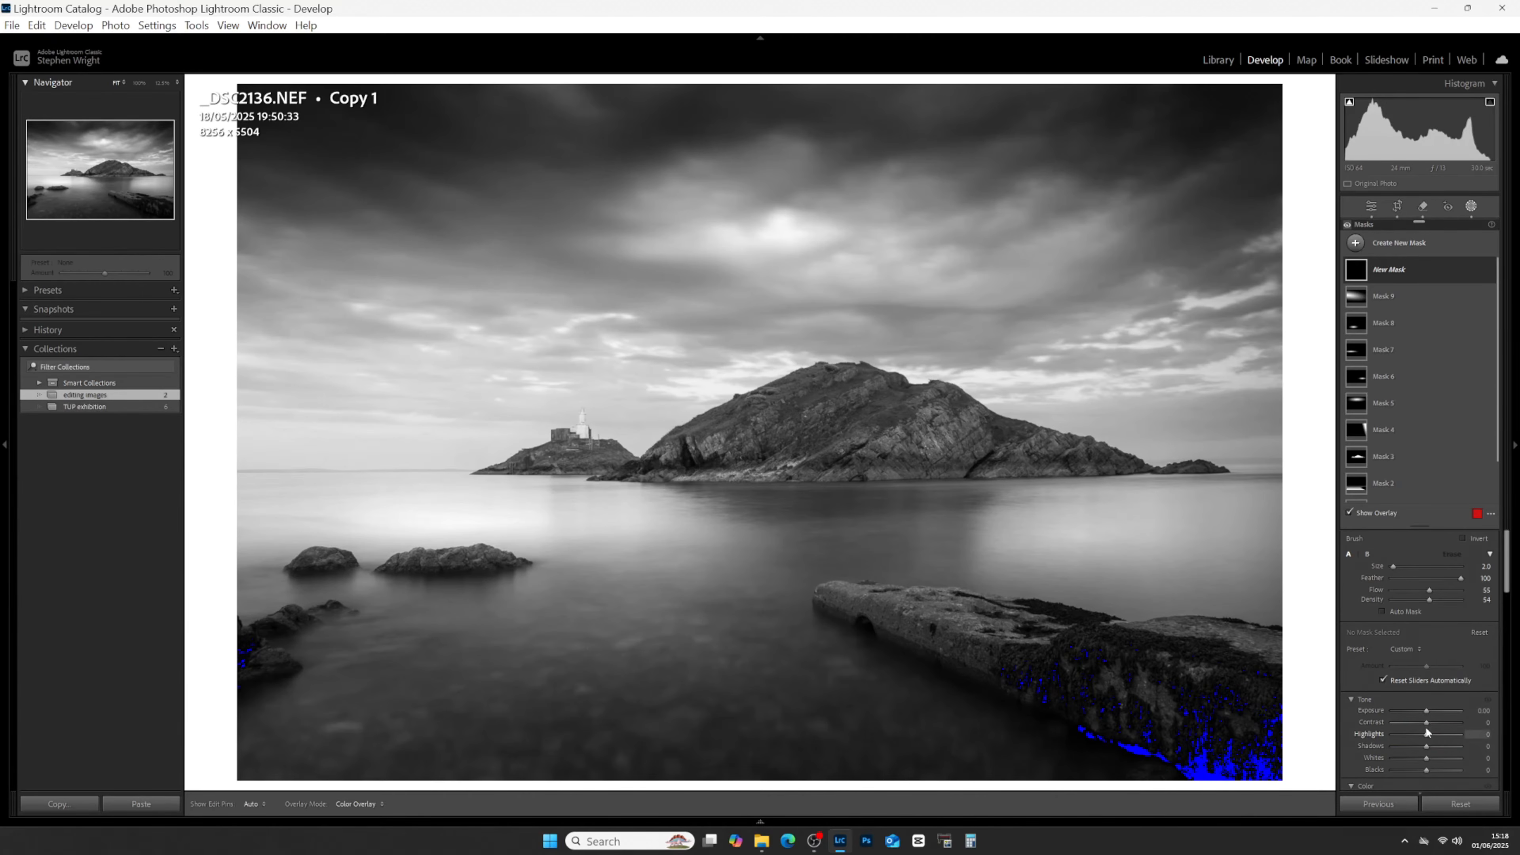
left_click_drag(1426, 711, 1423, 711)
double_click(1426, 711)
left_click_drag(1426, 746, 1416, 746)
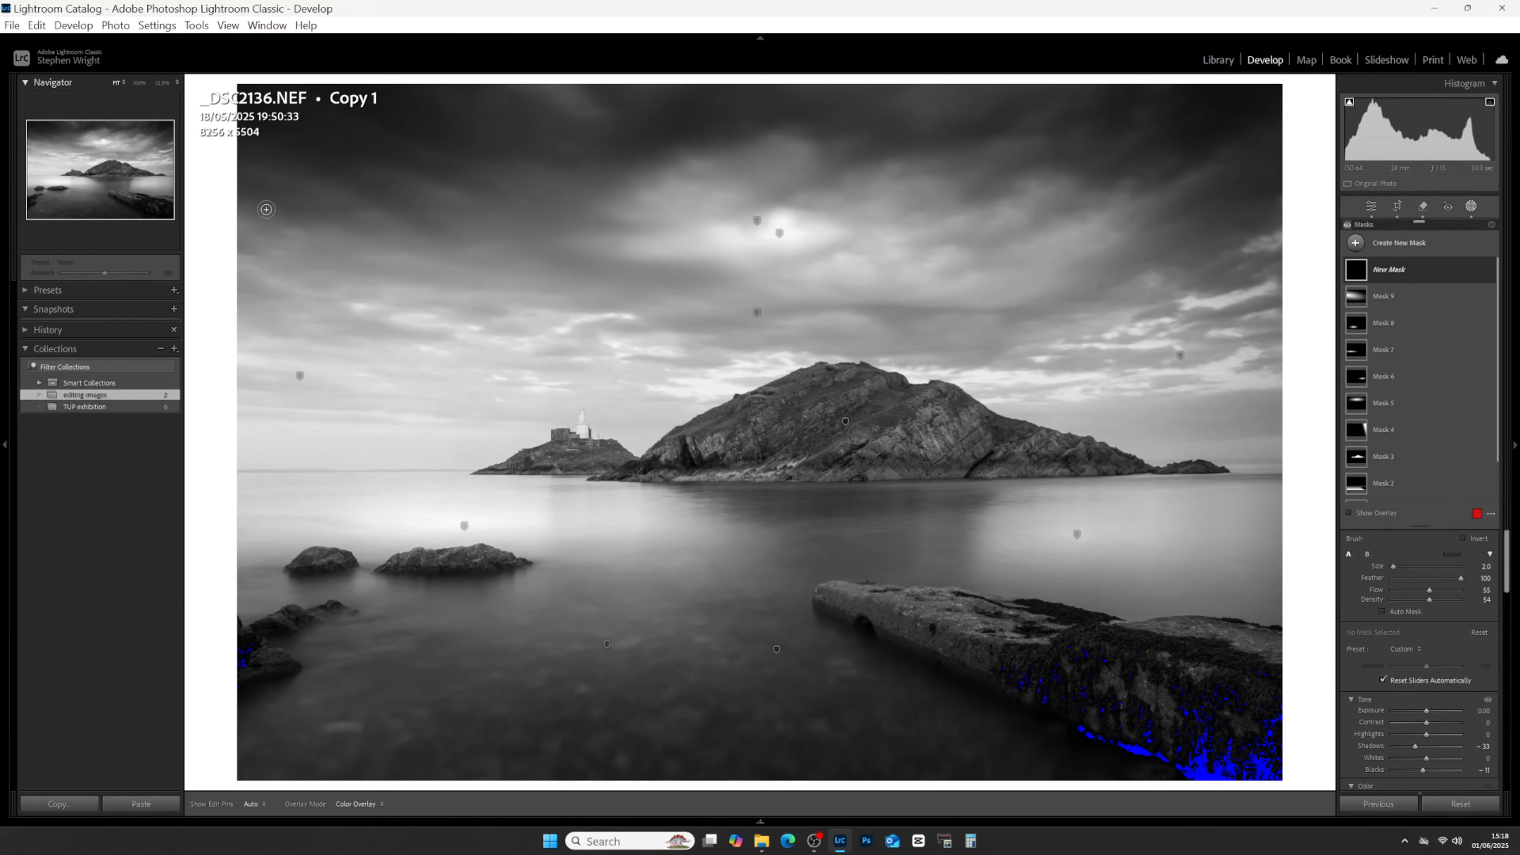
Enlarge the brush to a size of about 9 and paint darkening over the clouds along the photo's upper left edge.
scroll(268, 209, "up", 3)
scroll(267, 209, "up", 4)
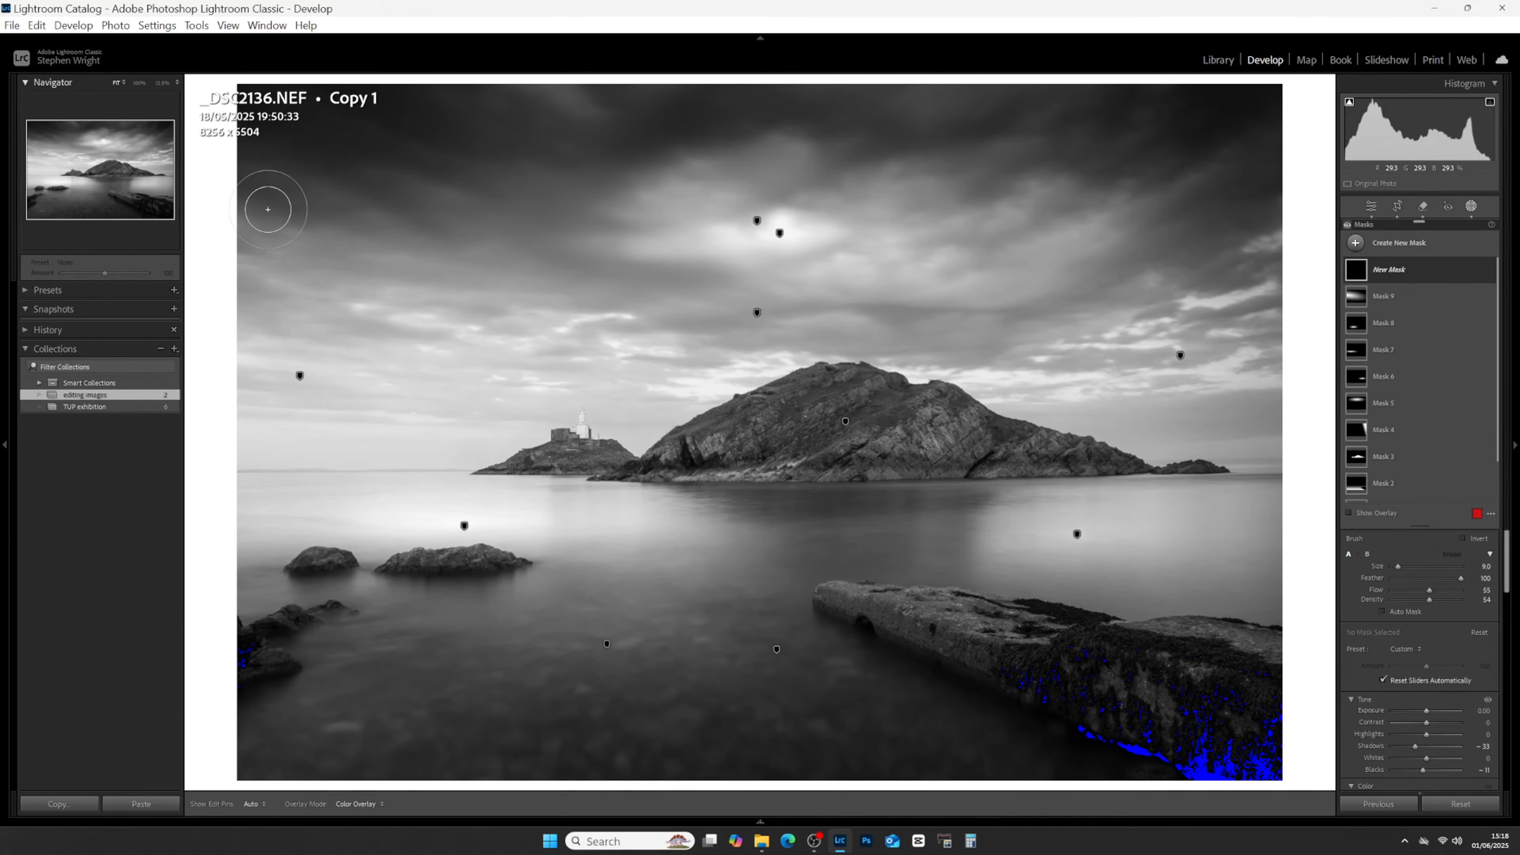
mouse_move(275, 217)
left_mouse_down()
mouse_move(295, 238)
mouse_move(253, 234)
mouse_move(327, 266)
mouse_move(255, 270)
left_mouse_up()
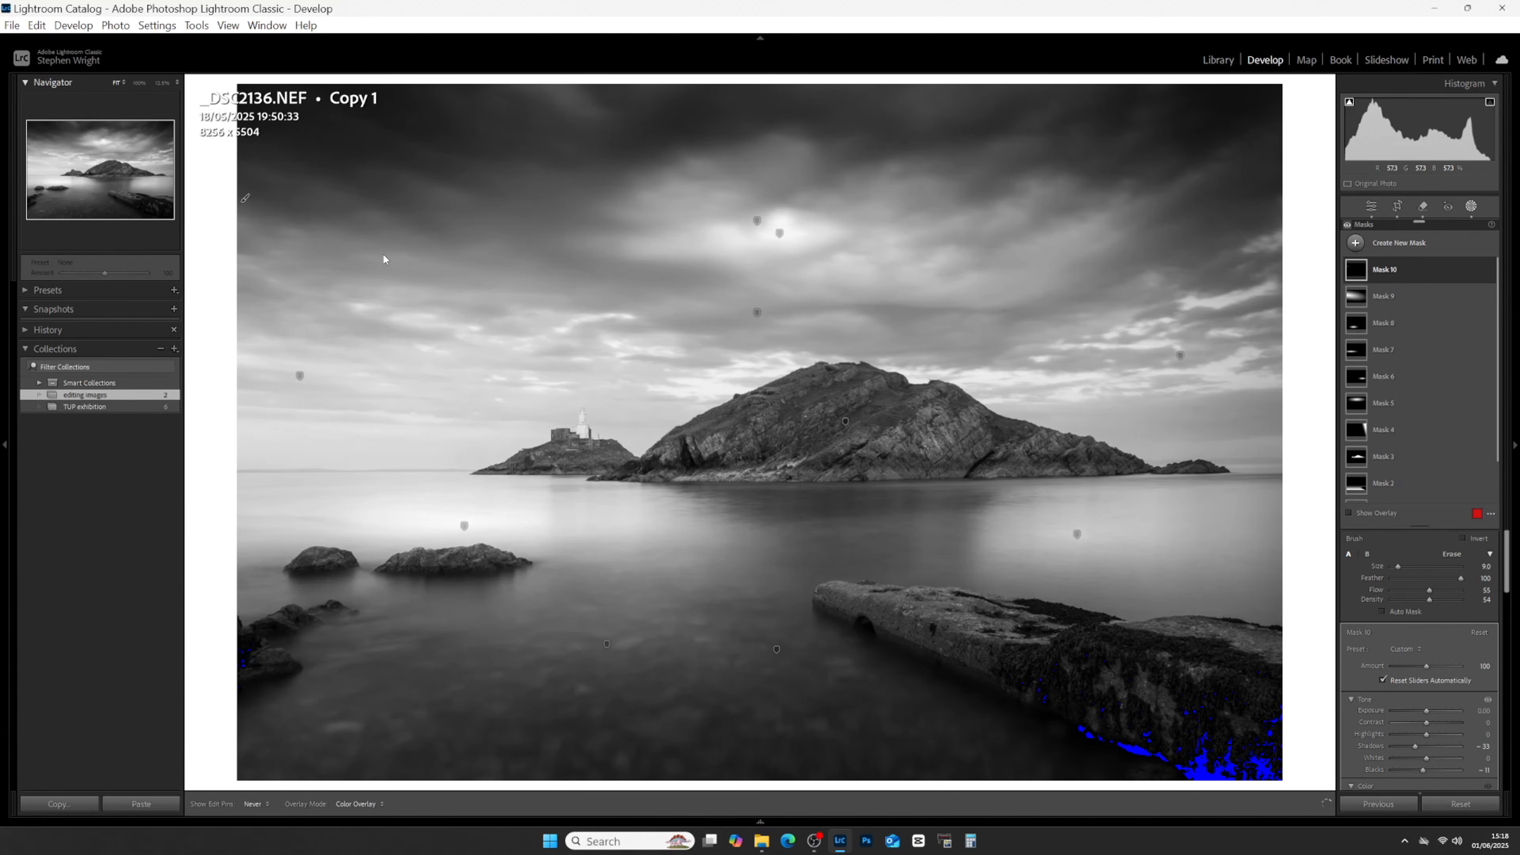
Switch the upper-left cloud brush mask off and on to compare its darkening effect, with the edit pins hidden.
key("h")
key("h")
key("h")
left_click(1489, 271)
left_click(1489, 271)
left_click(1489, 271)
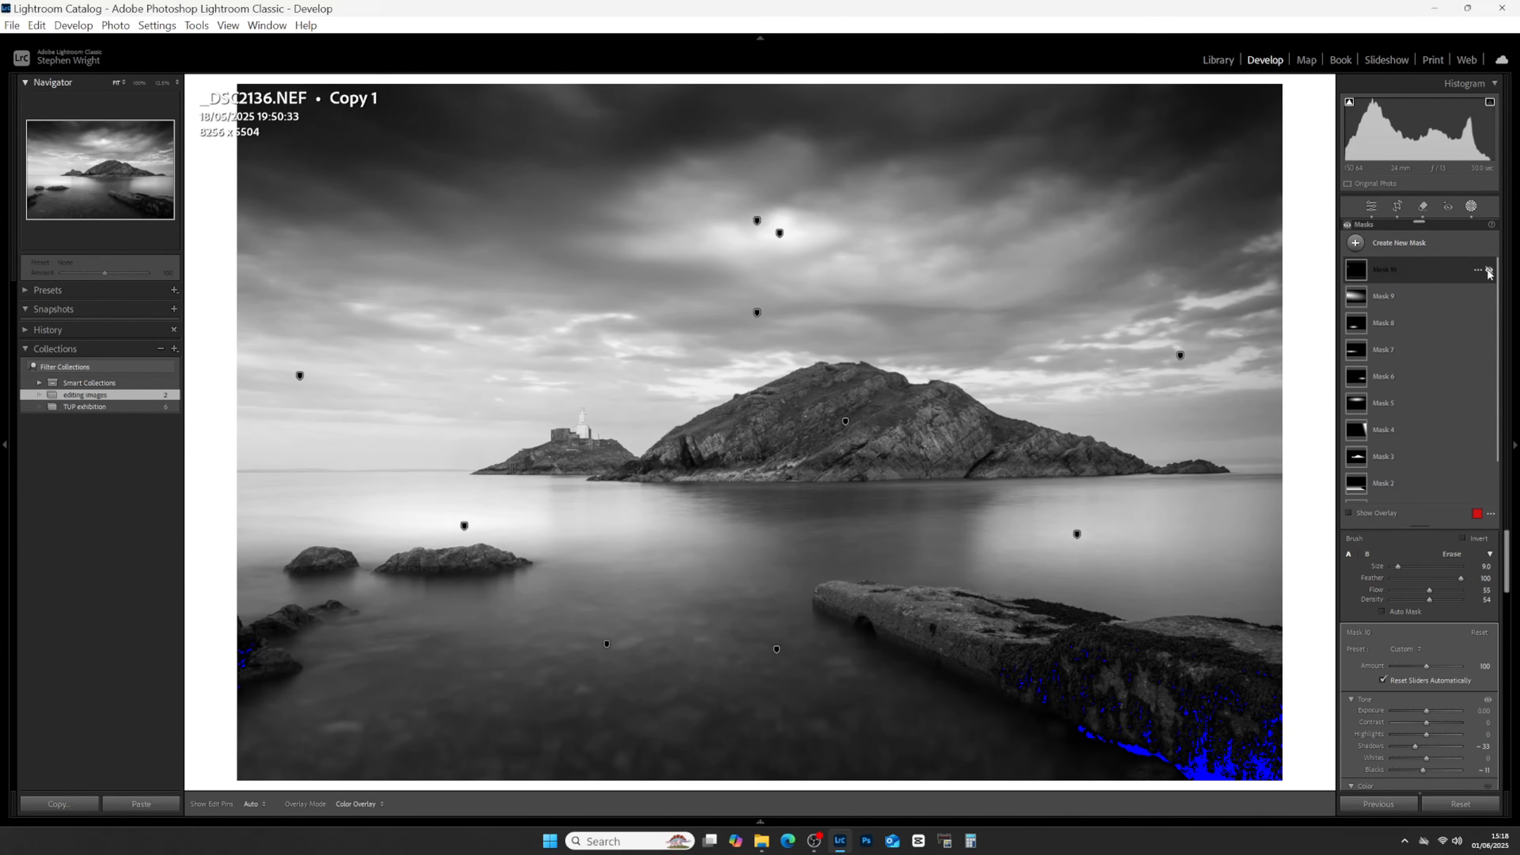
left_click(1489, 271)
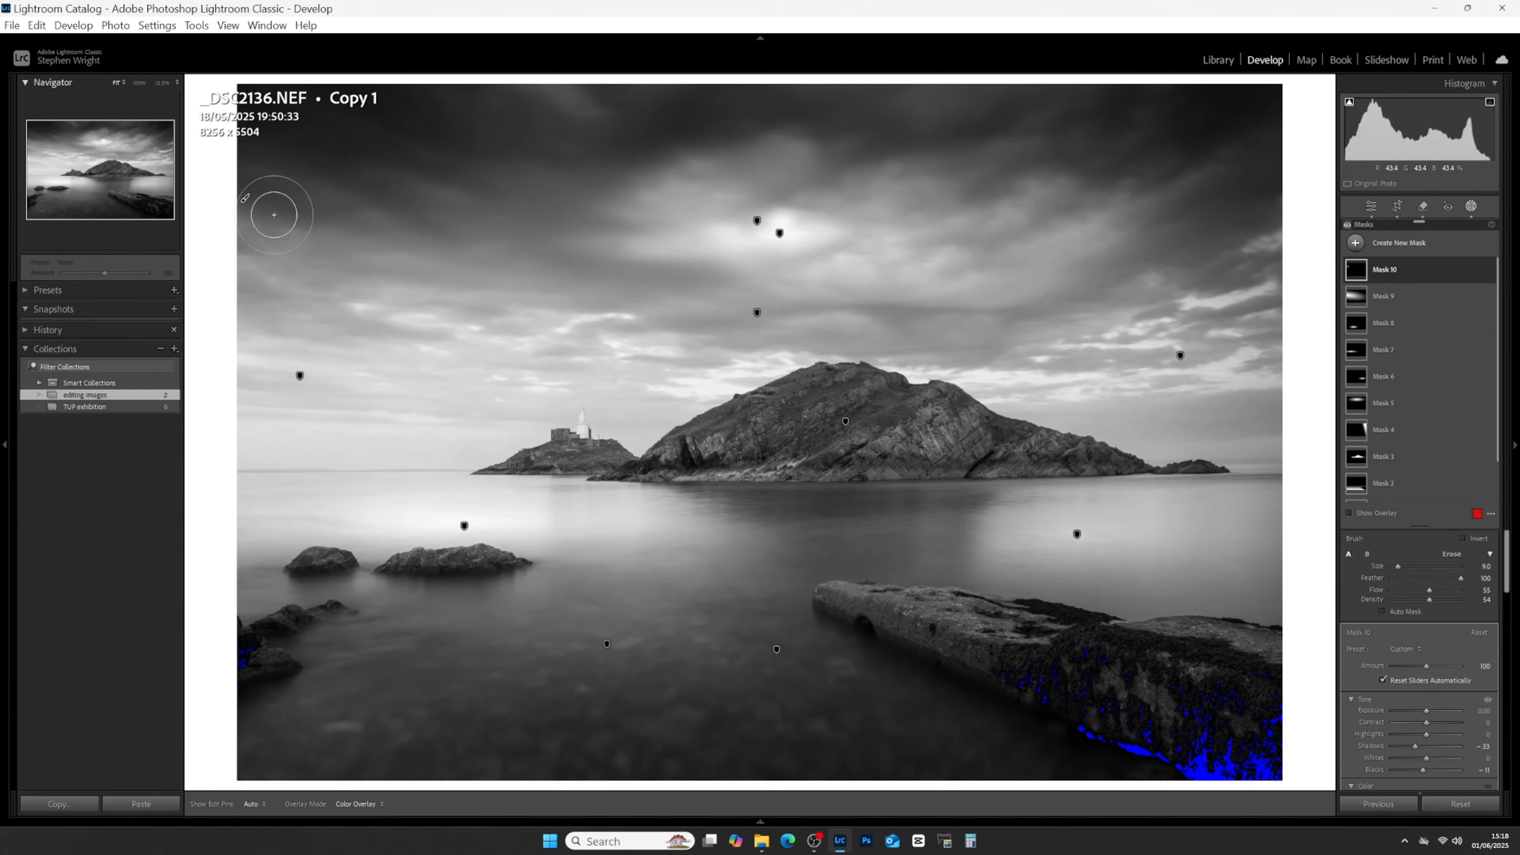
key("h")
key("h")
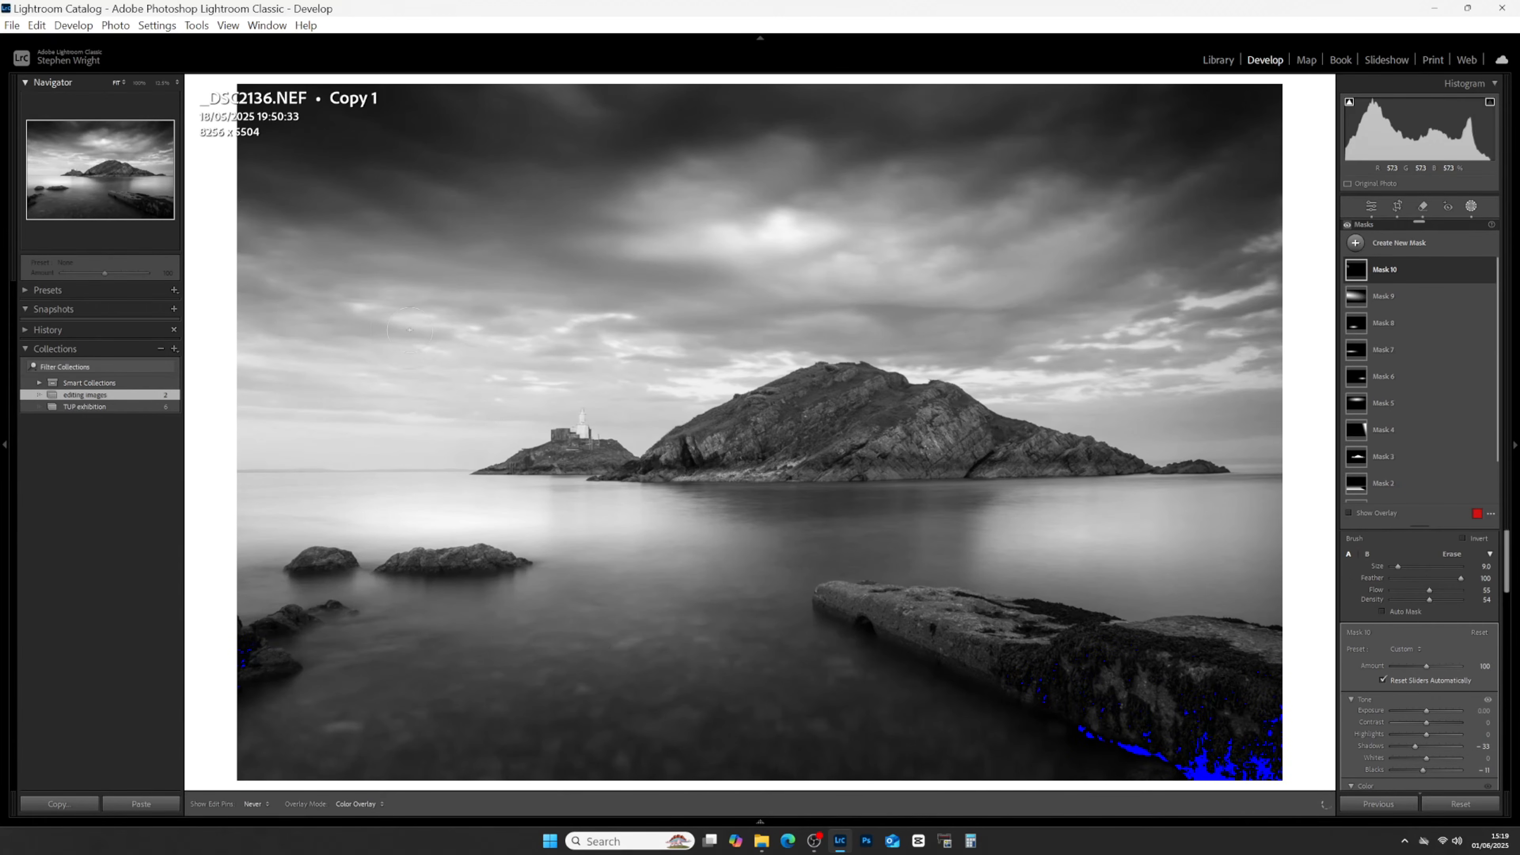
key("h")
Create a new brush mask with Exposure at 0.49 and paint brightening over the clouds in the upper left sky.
left_click(1414, 246)
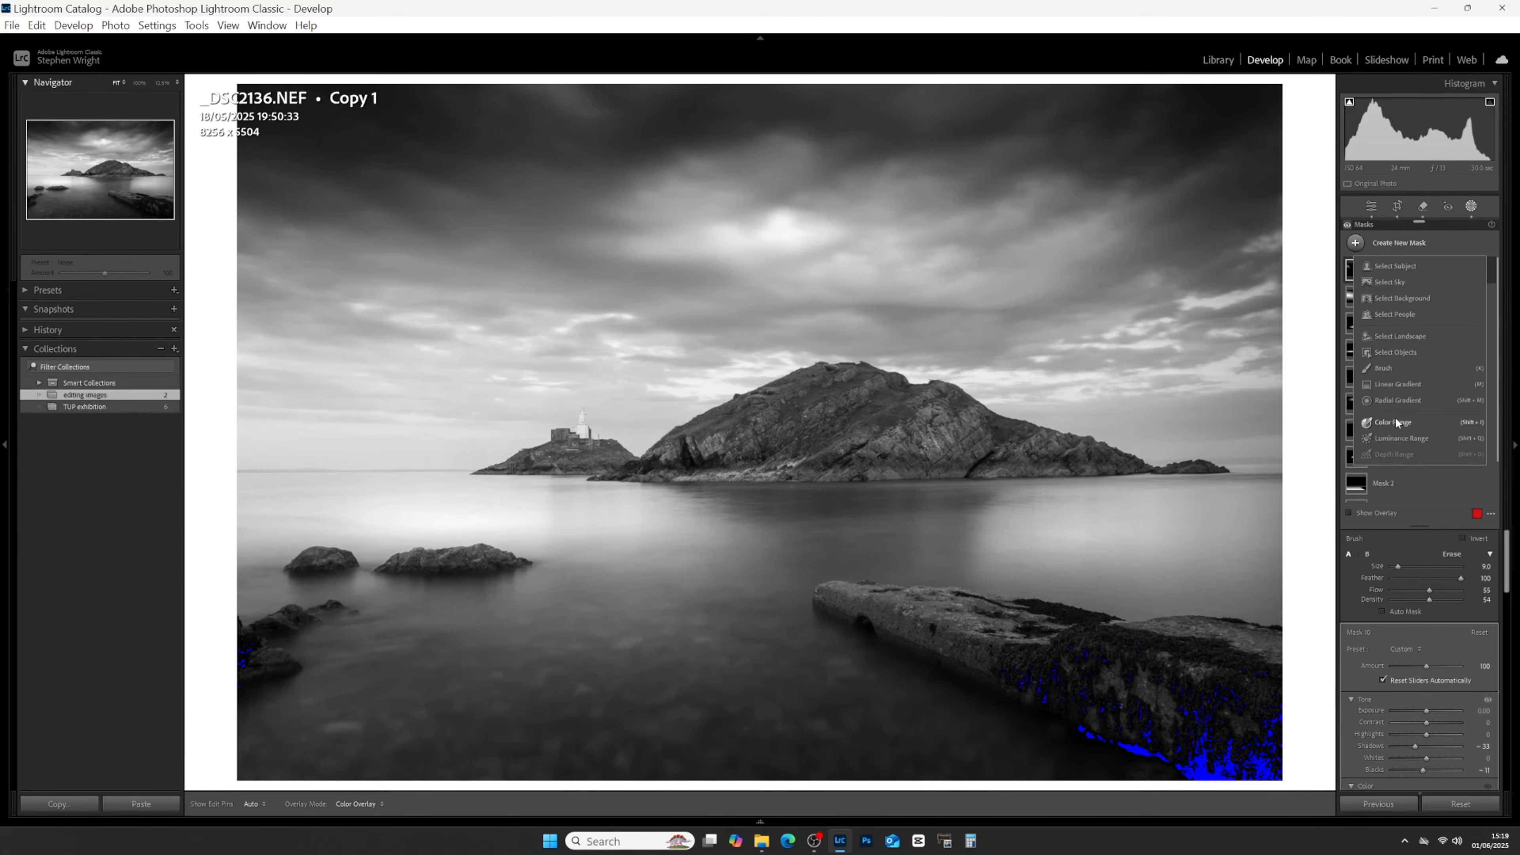
left_click(1383, 370)
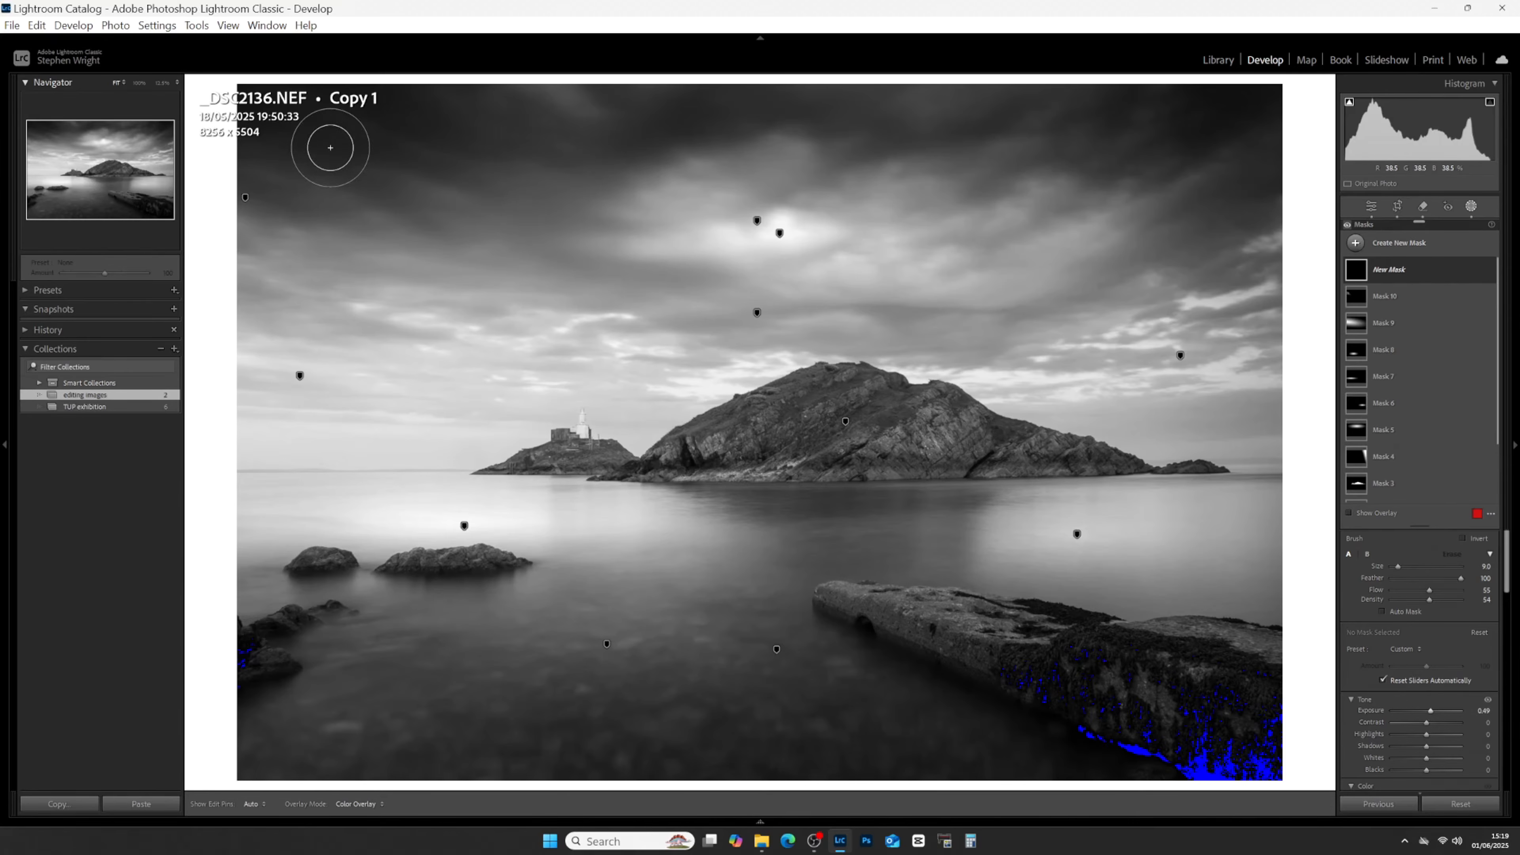
key("h")
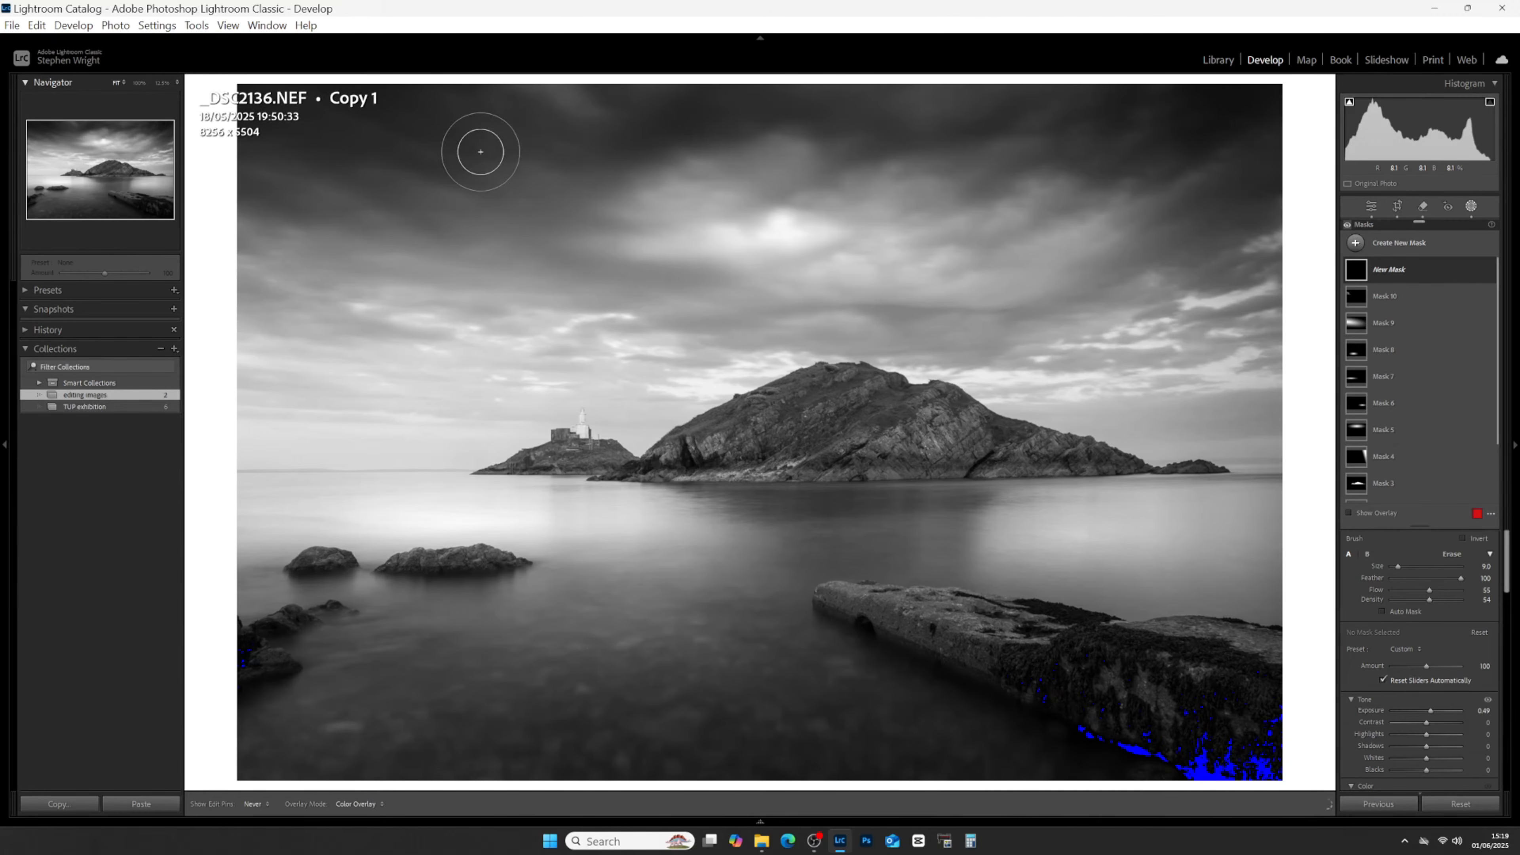
left_click(1008, 366)
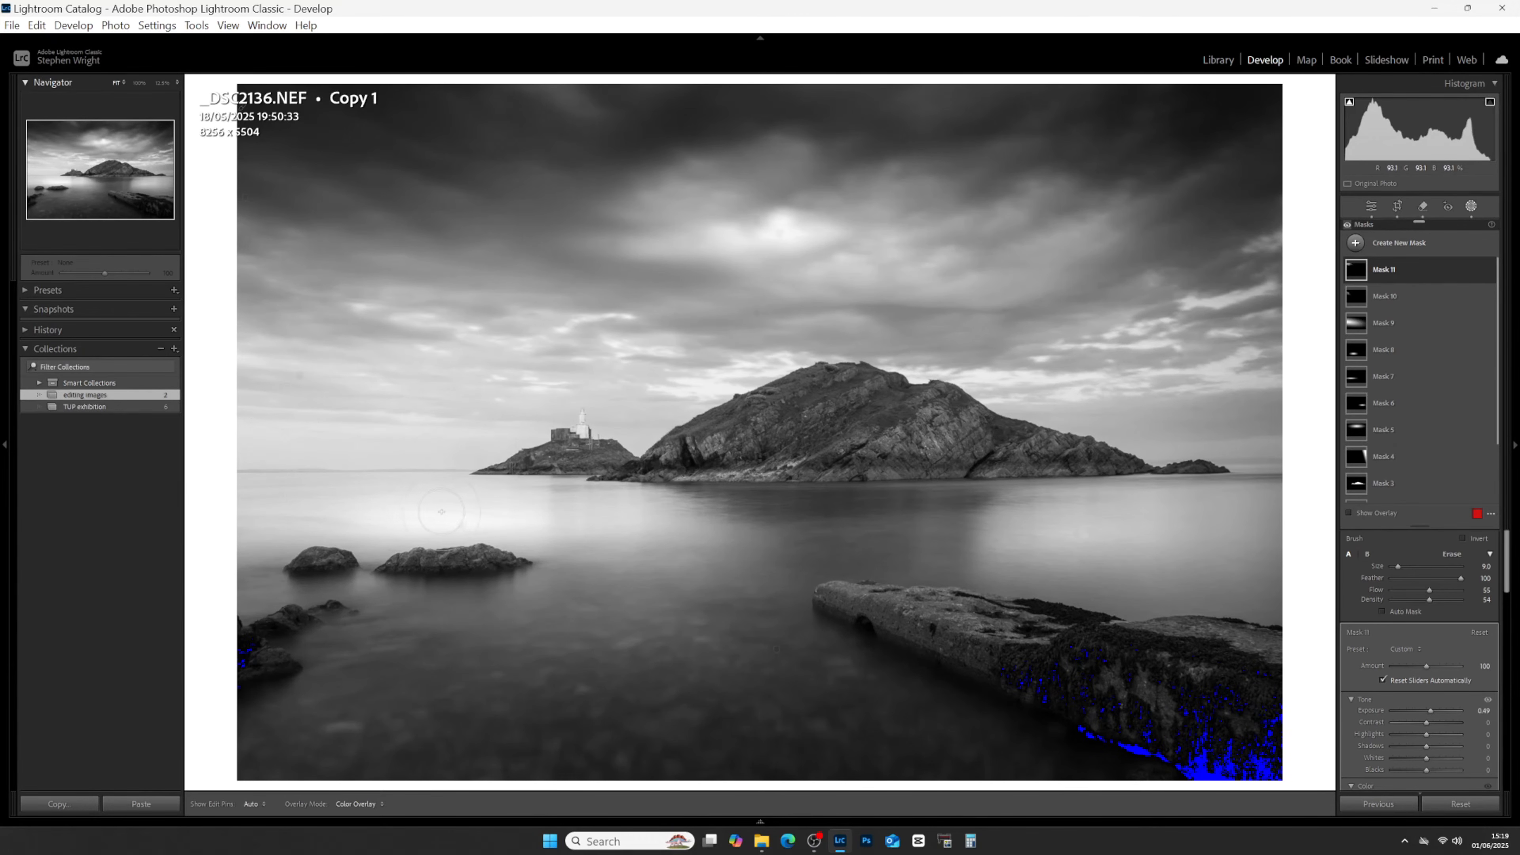
Slightly lower the Exposure of the radial mask over the bright water around the two small rocks.
left_click(464, 527)
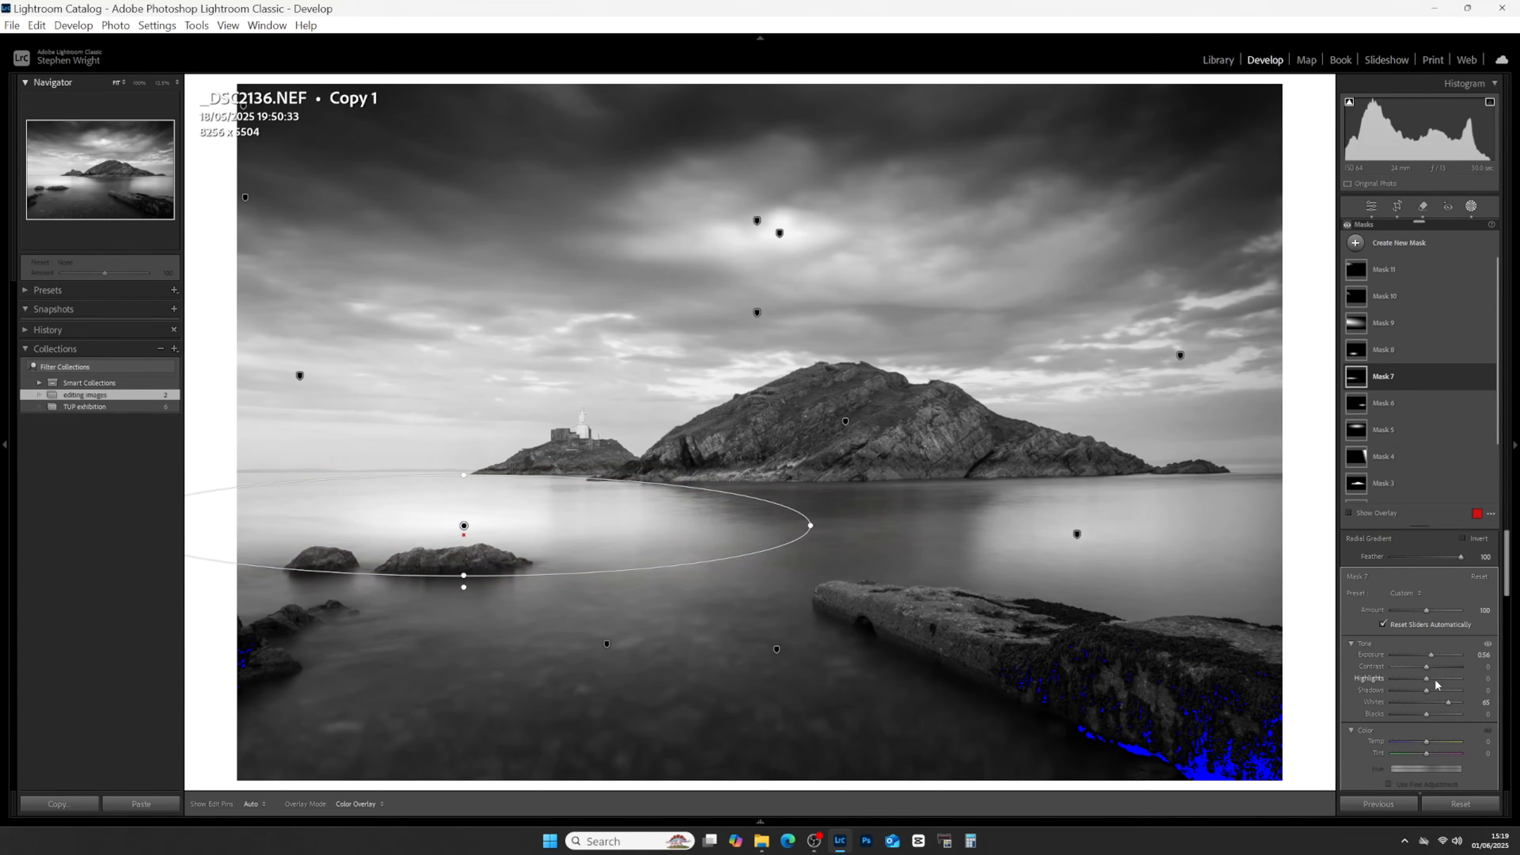
left_click_drag(1431, 658, 1430, 659)
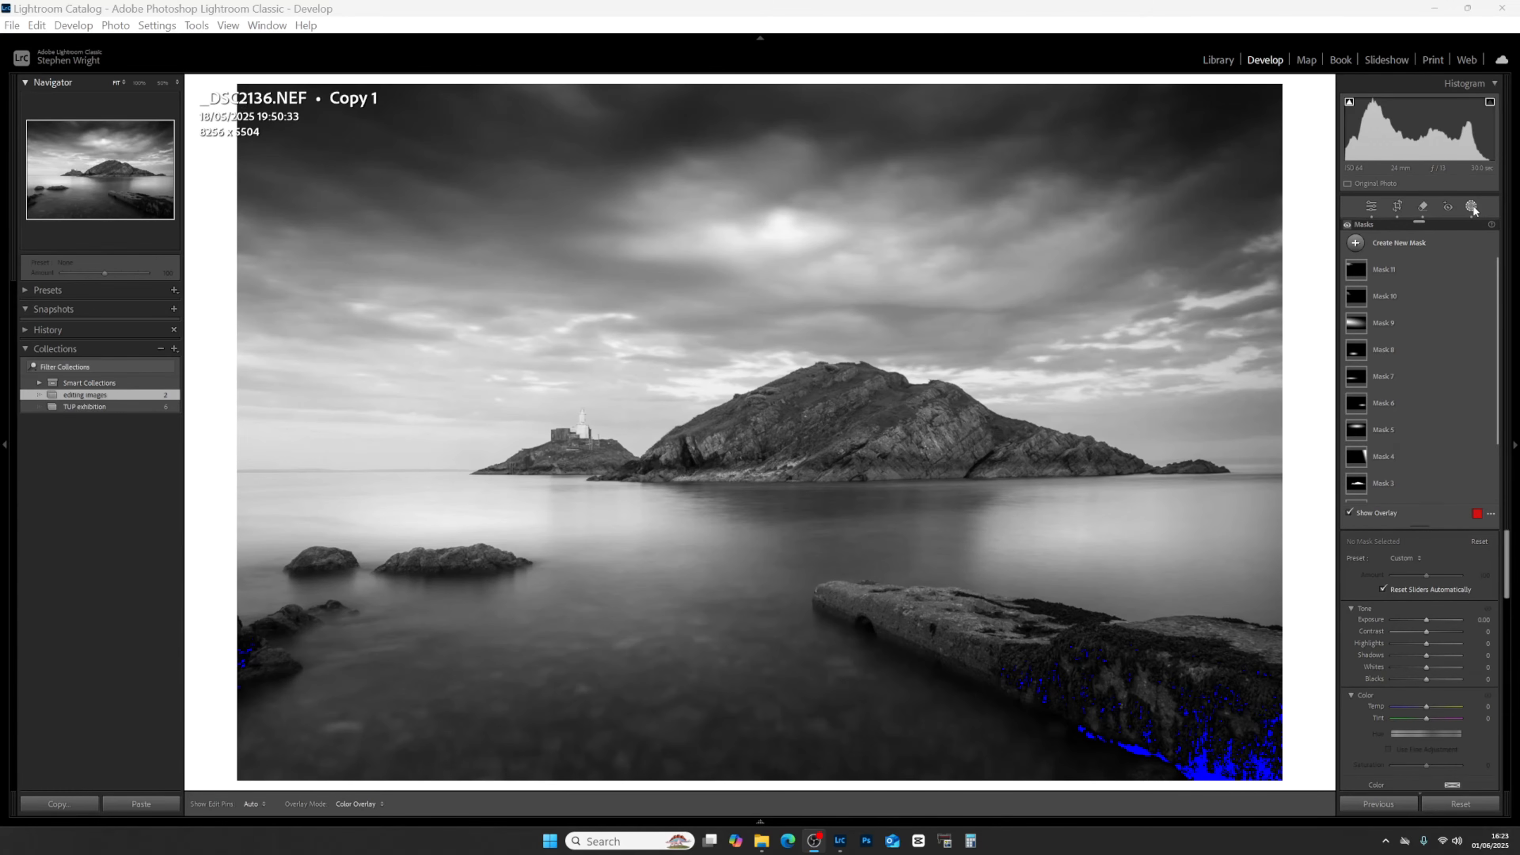
Start a new brush mask with Highlights 49 and Whites 51, using brush Size 3, Flow 74 and Density 75.
left_click(1414, 246)
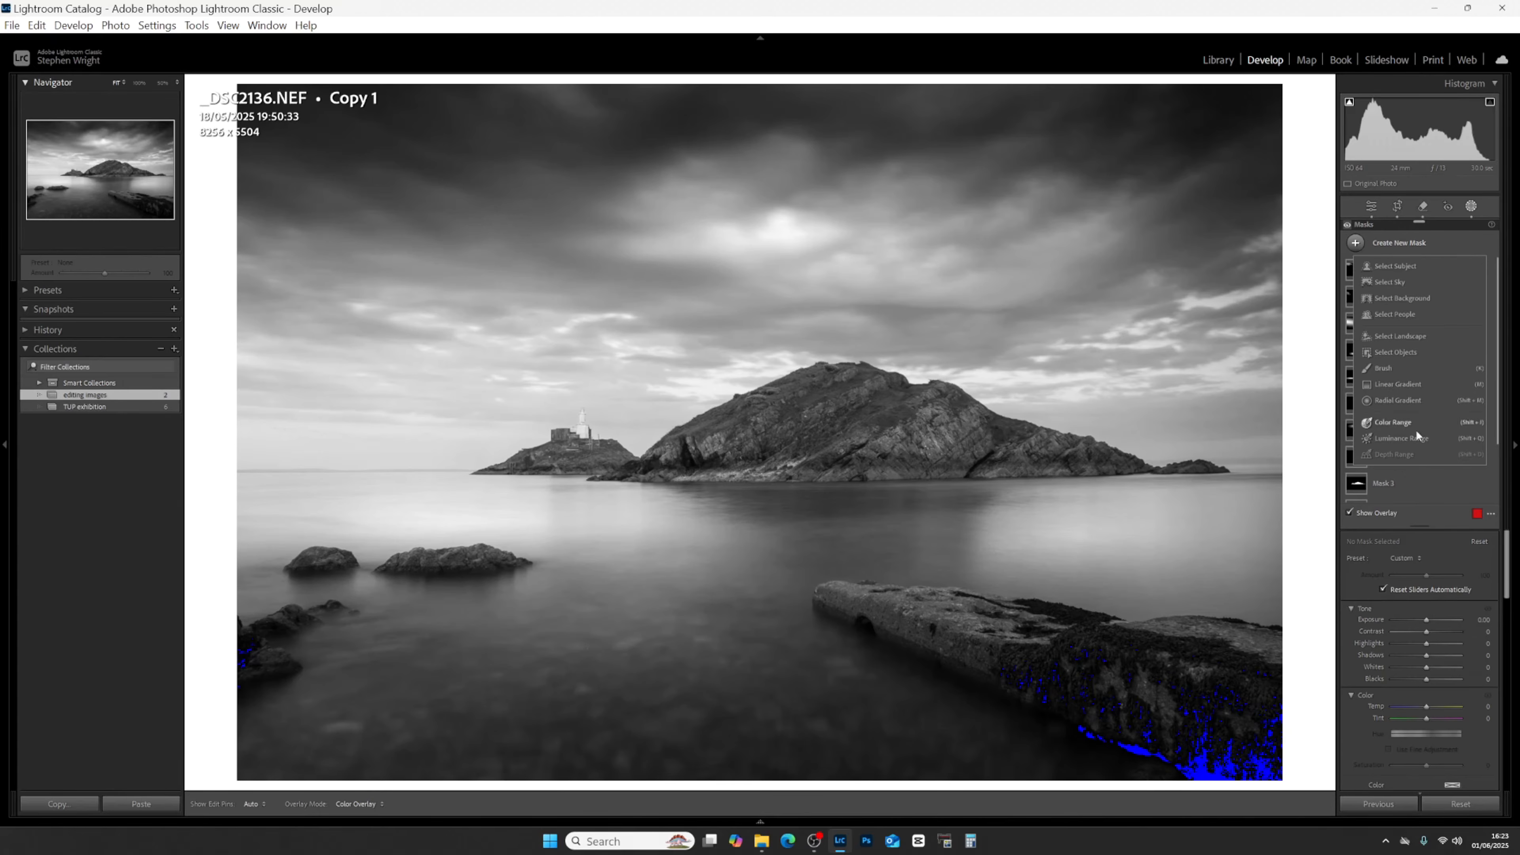
left_click(1384, 368)
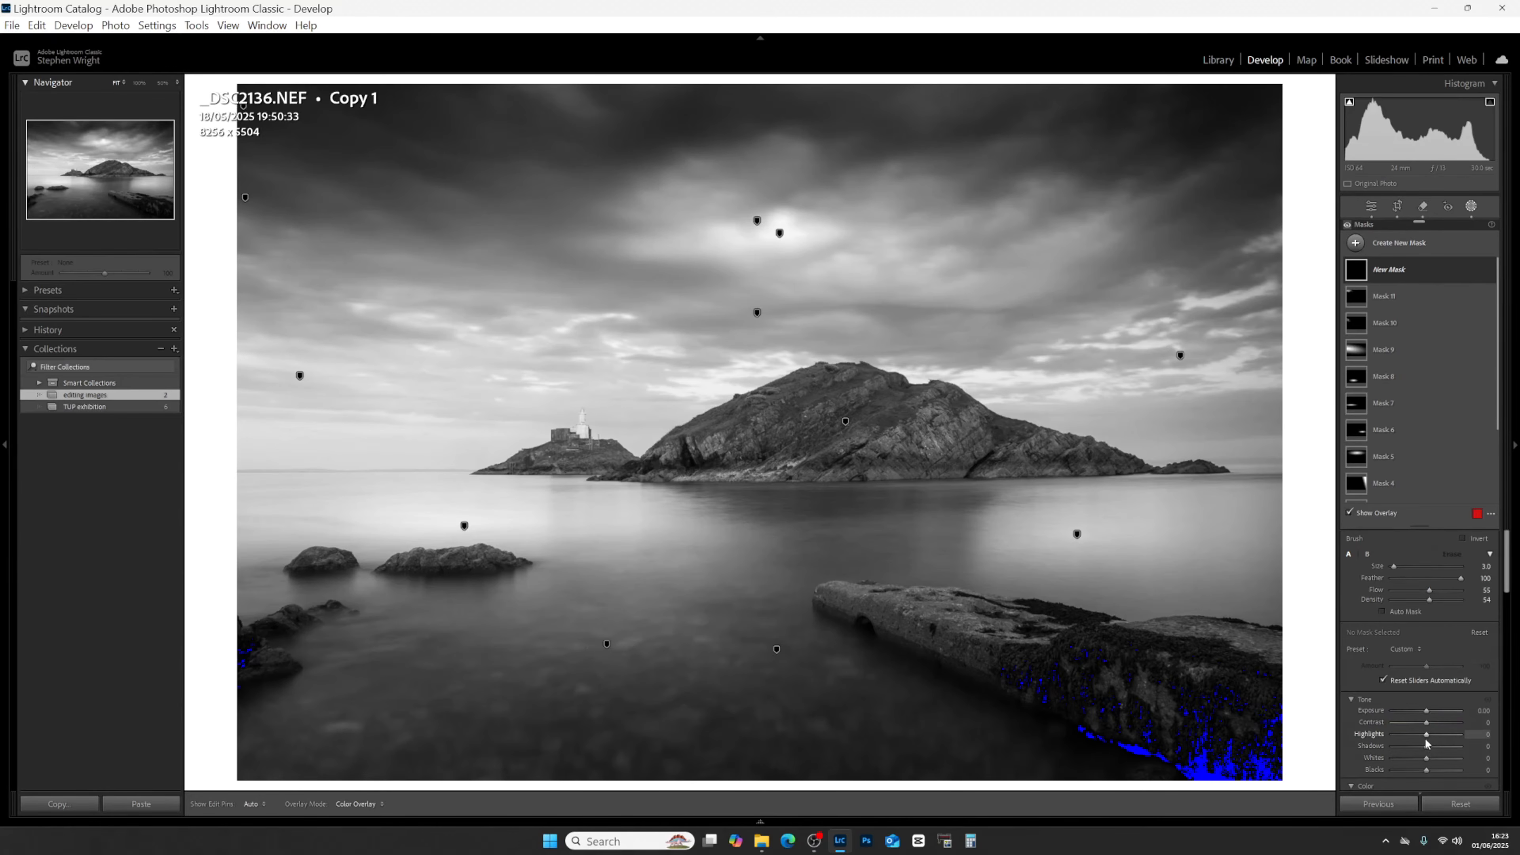
left_click_drag(1429, 740, 1448, 739)
left_click(1444, 590)
left_click(1443, 599)
key("[")
key("]")
key("]")
Paint brightening over the upper surfaces of the large foreground rock and switch the mask off and on to compare.
key("h")
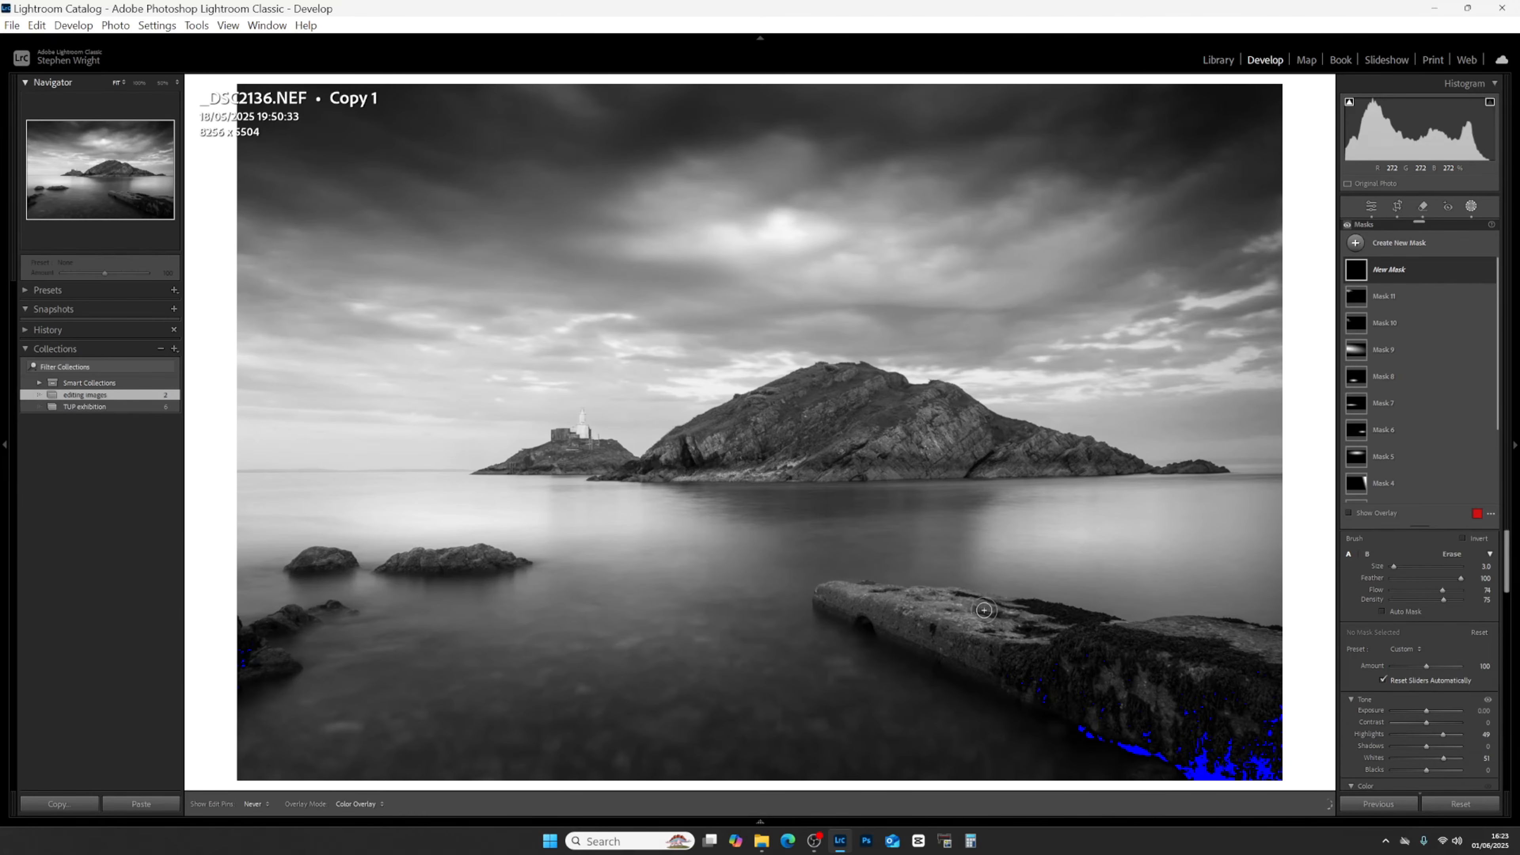
left_click(976, 626)
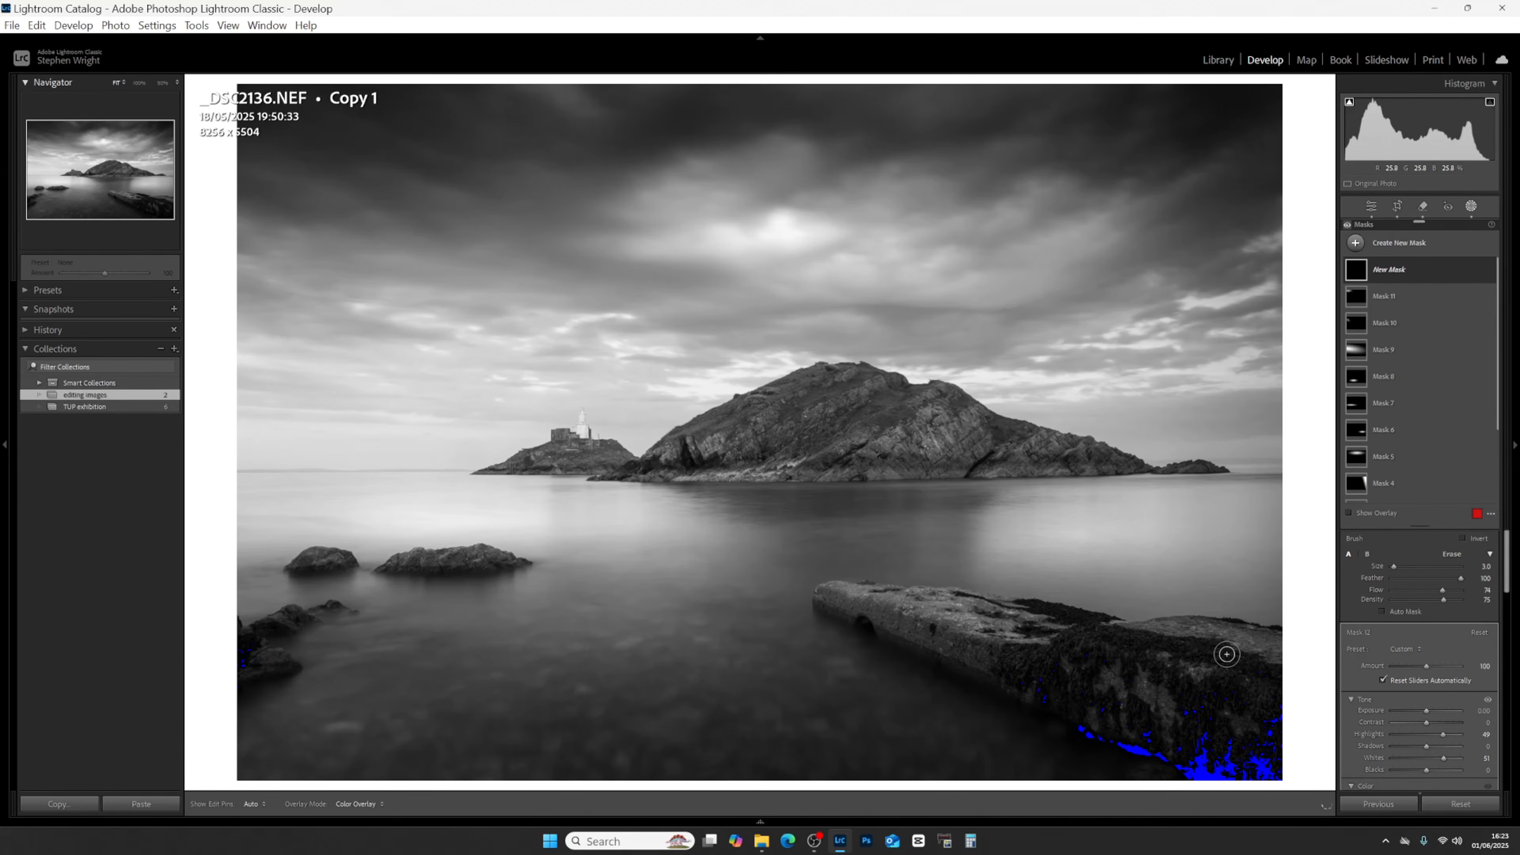
key("h")
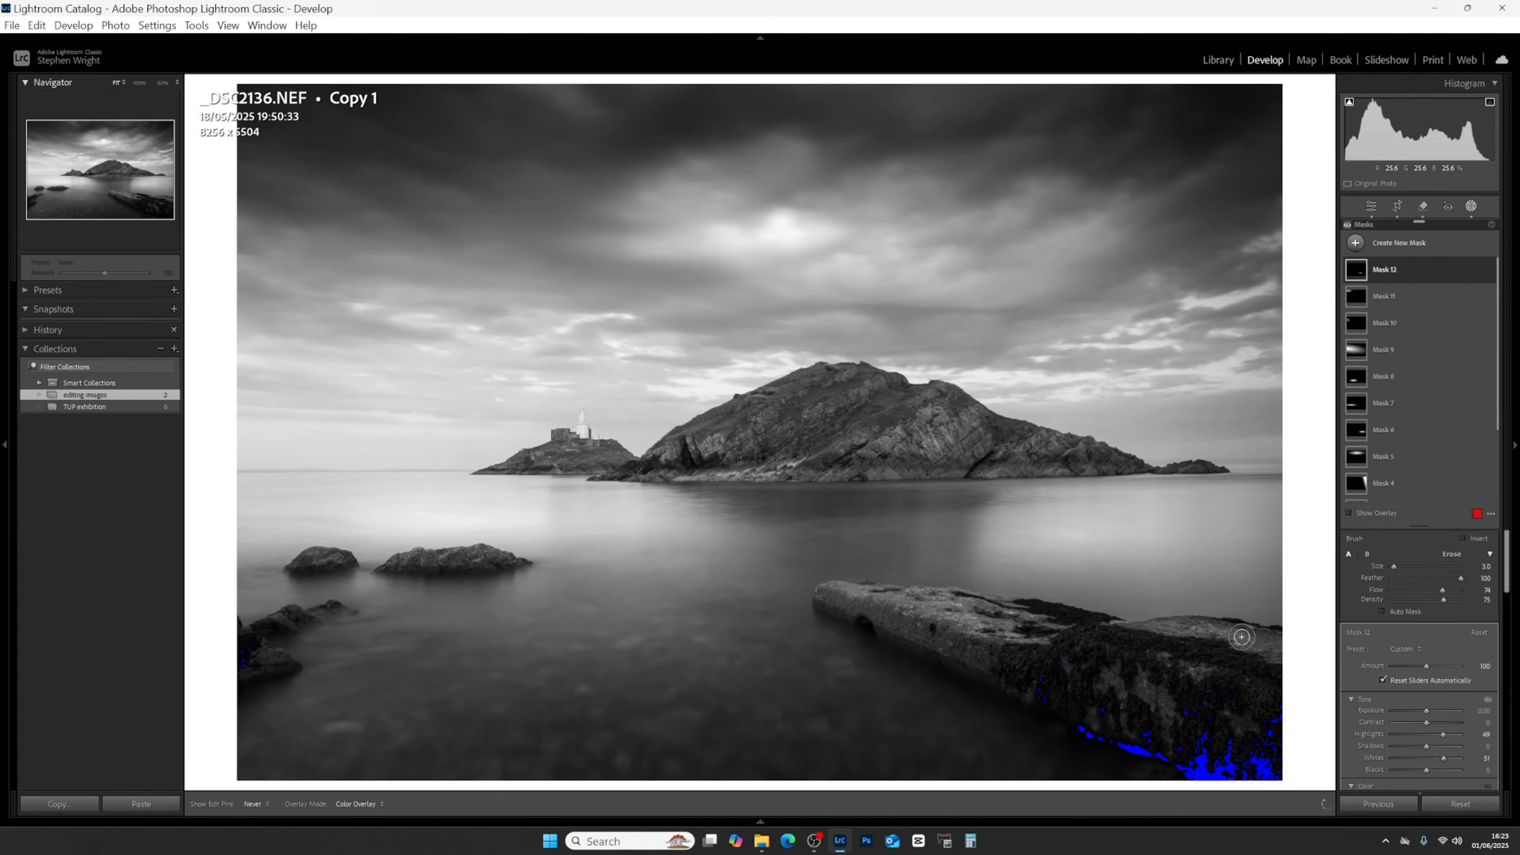
key("h")
key("h")
key("h")
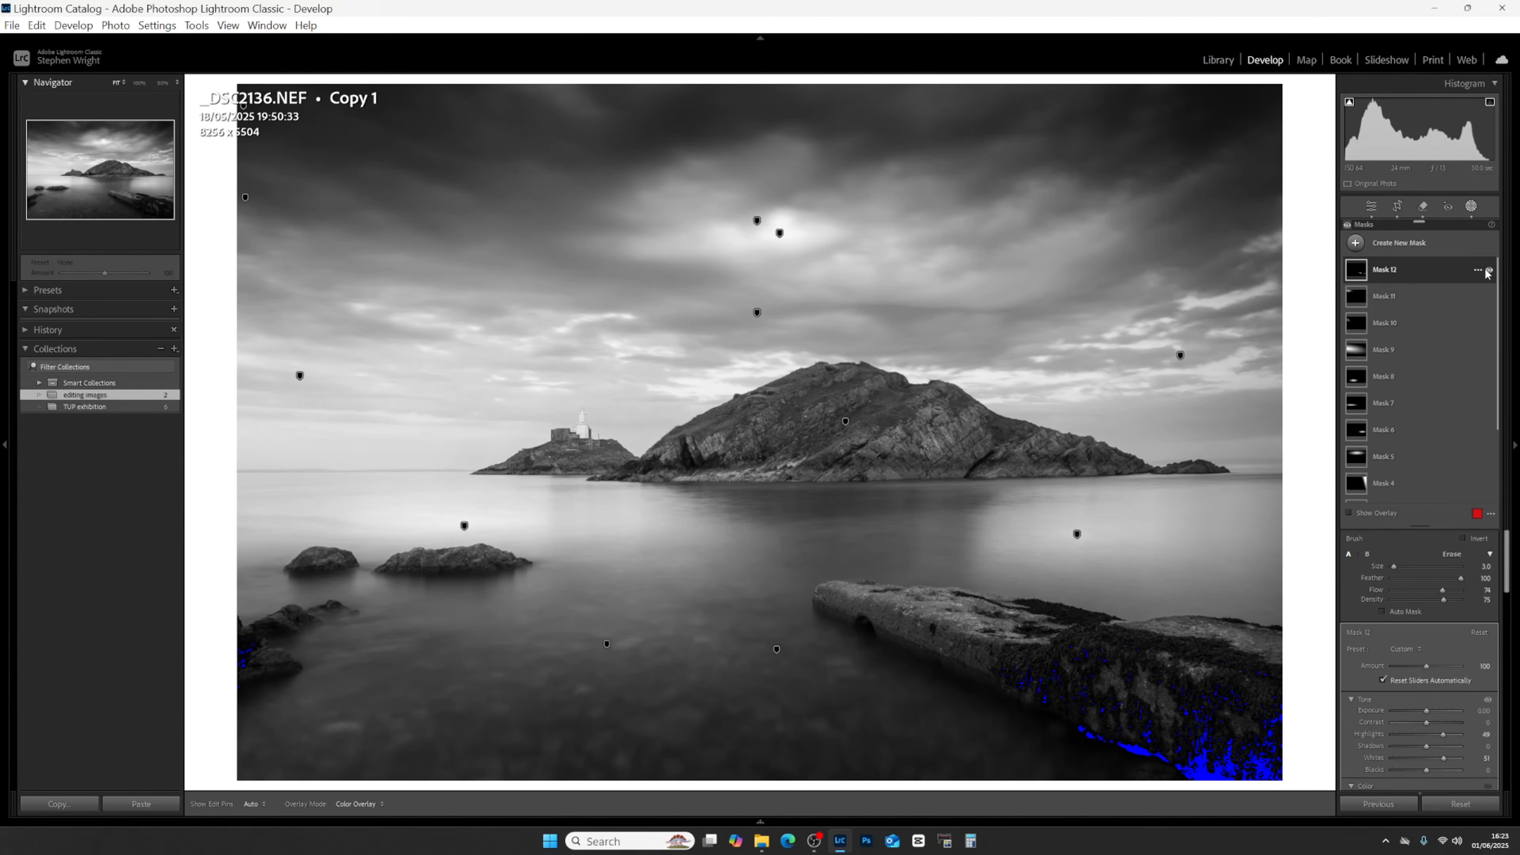
left_click(1488, 271)
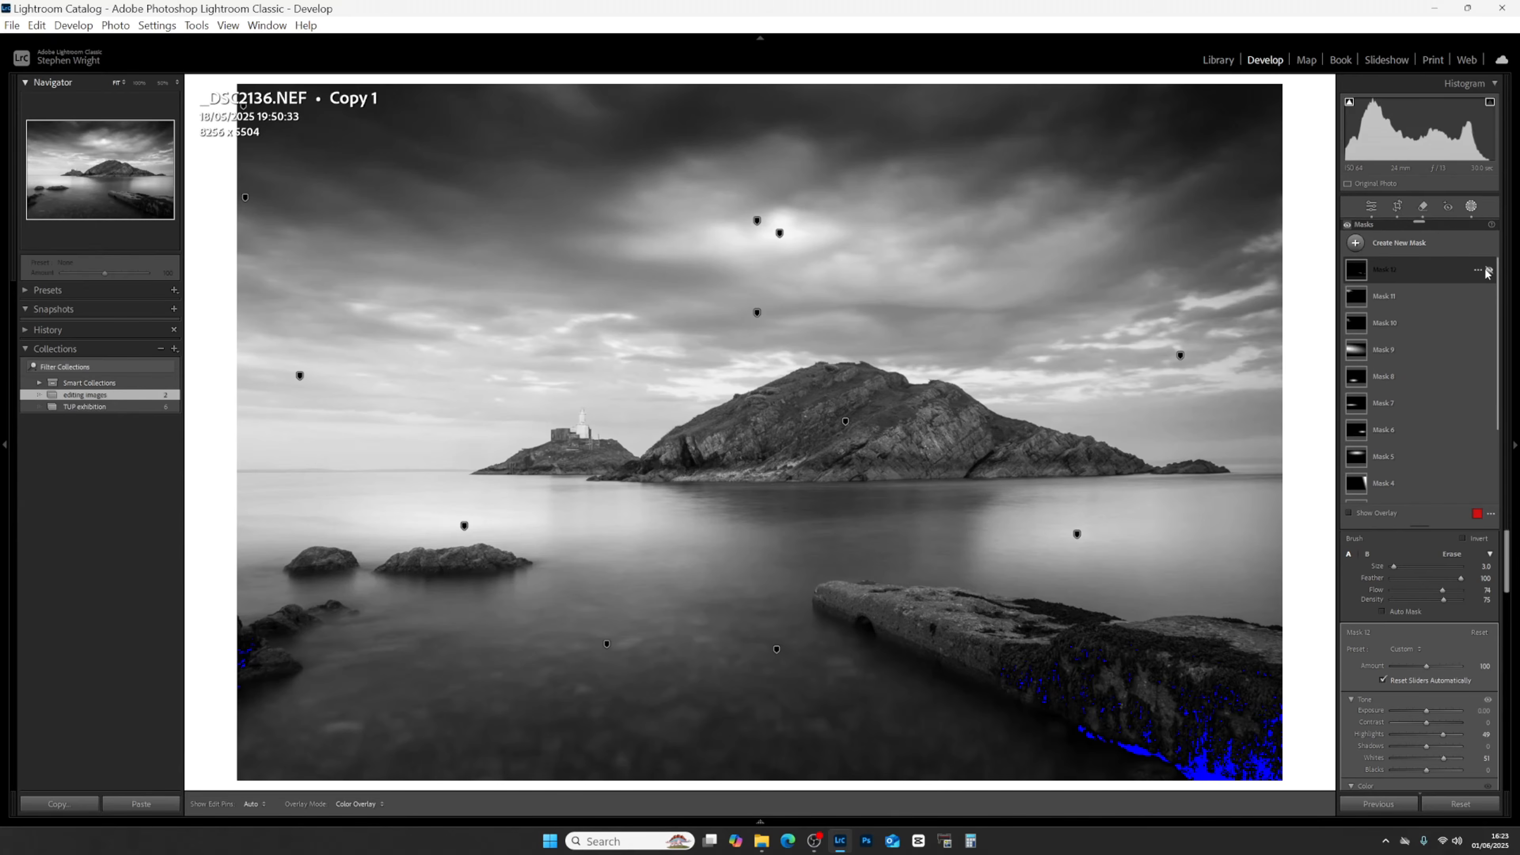
left_click(1488, 271)
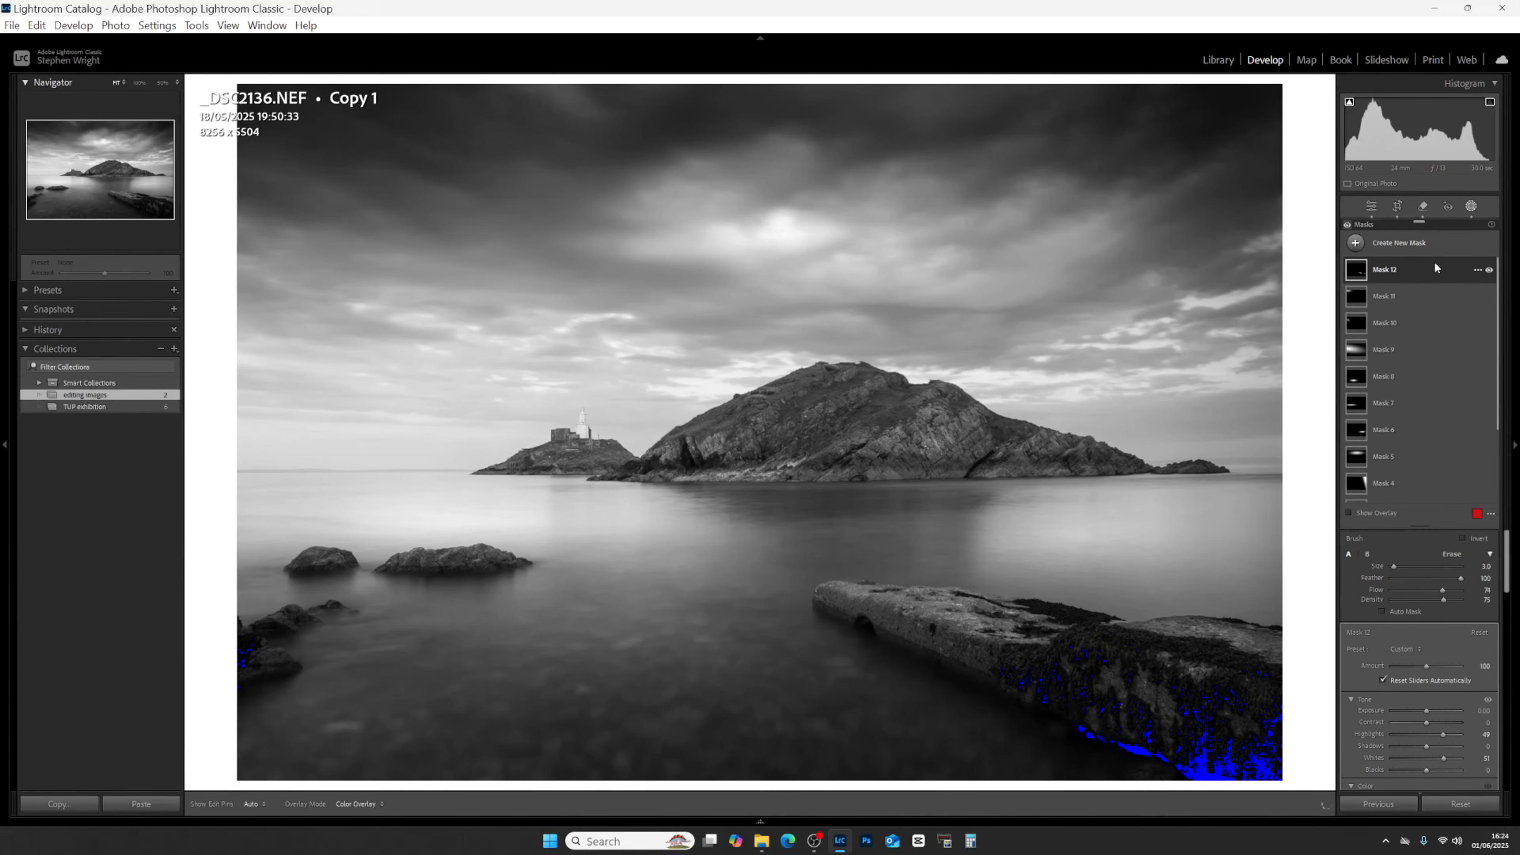
Create a brush mask with Blacks at 32 and reduced Flow and Density, and paint over the large foreground rock's clipped dark areas.
left_click(1406, 244)
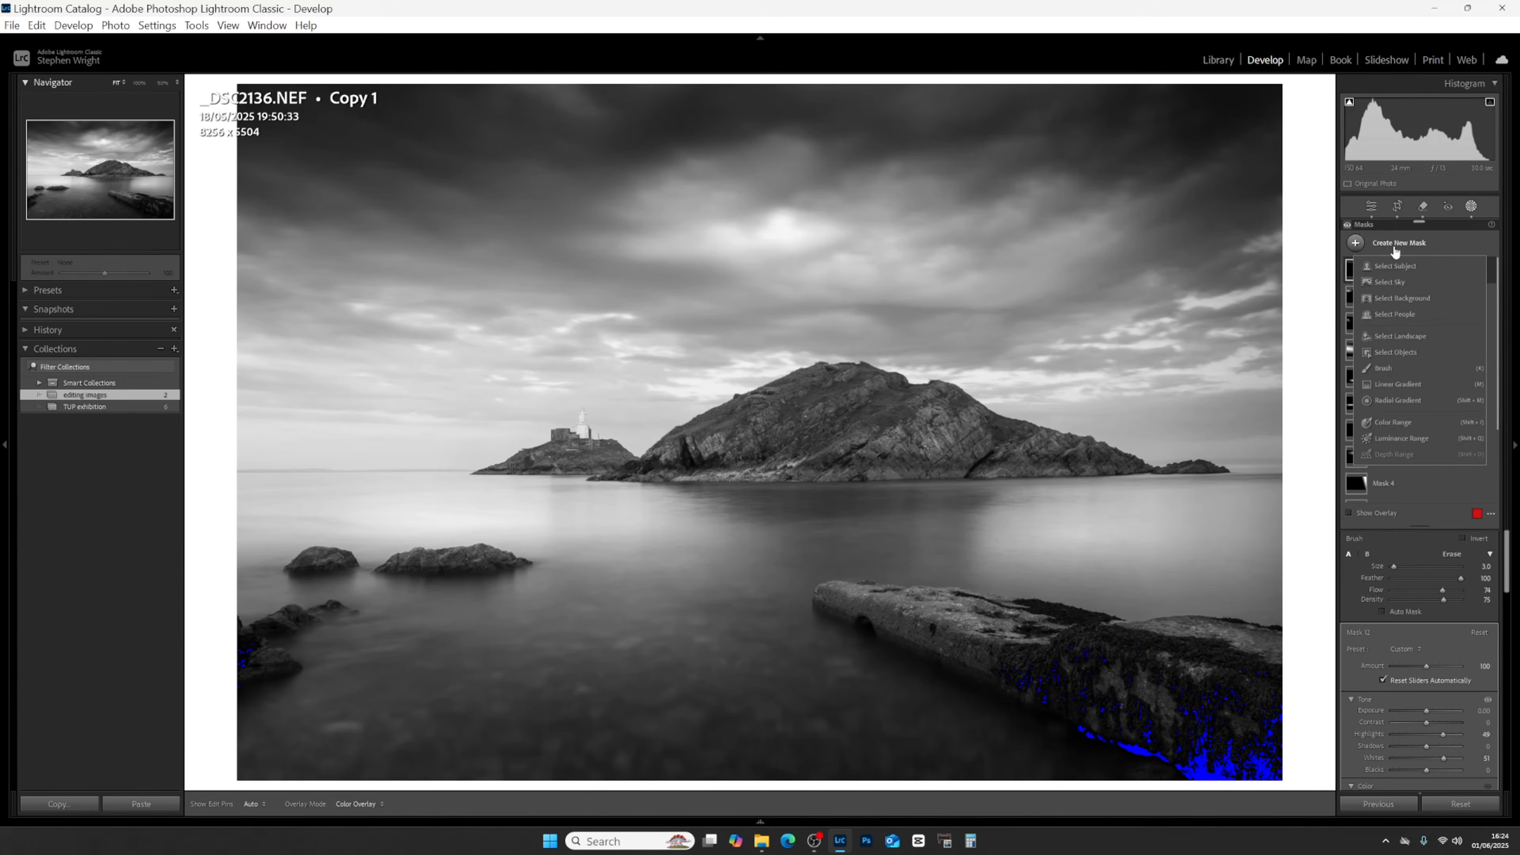
left_click(1395, 365)
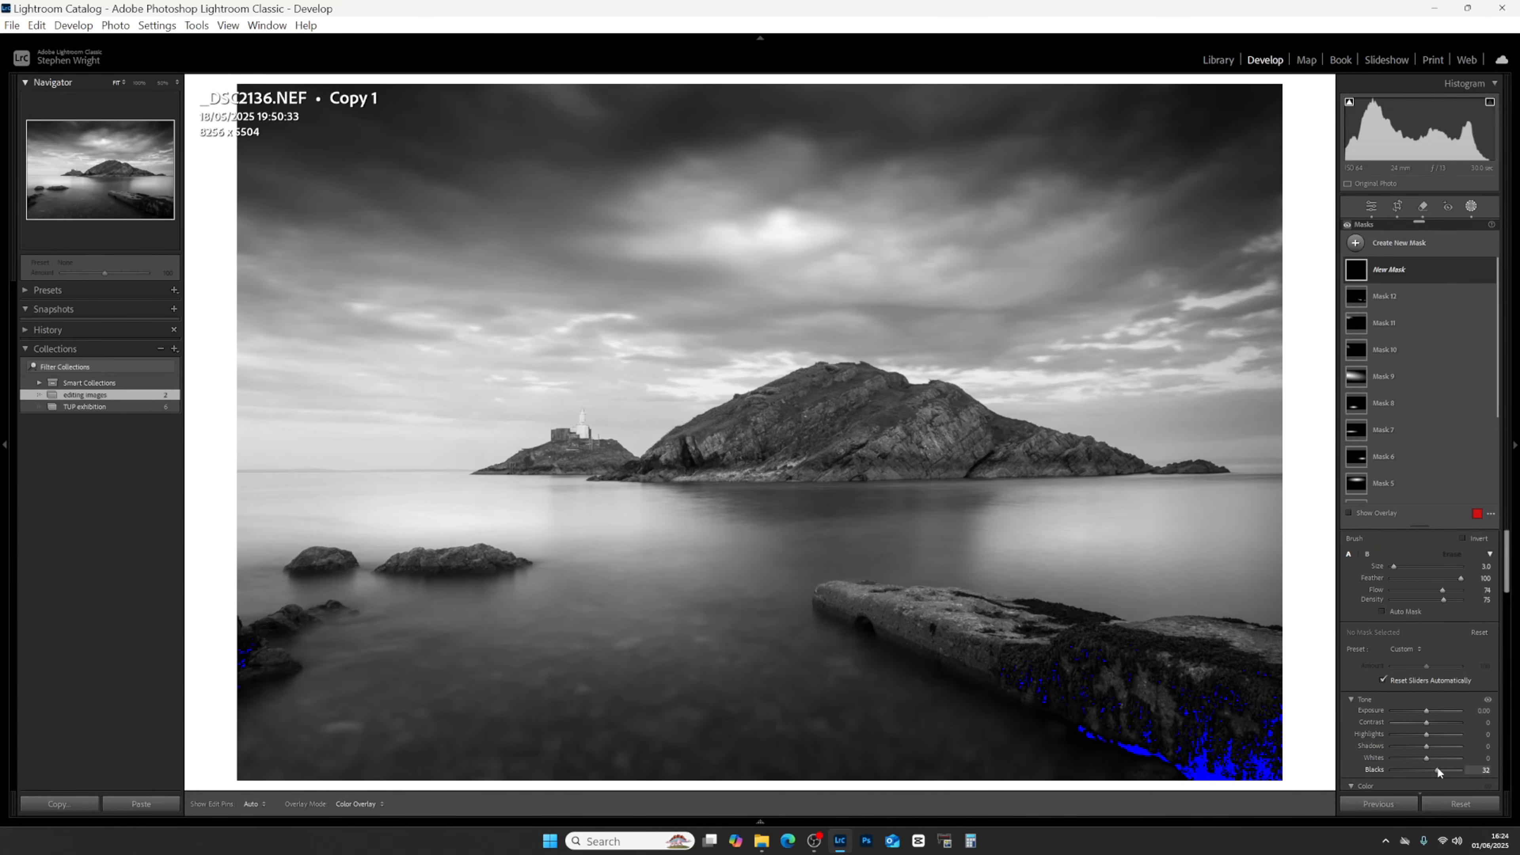
left_click_drag(1443, 590, 1423, 598)
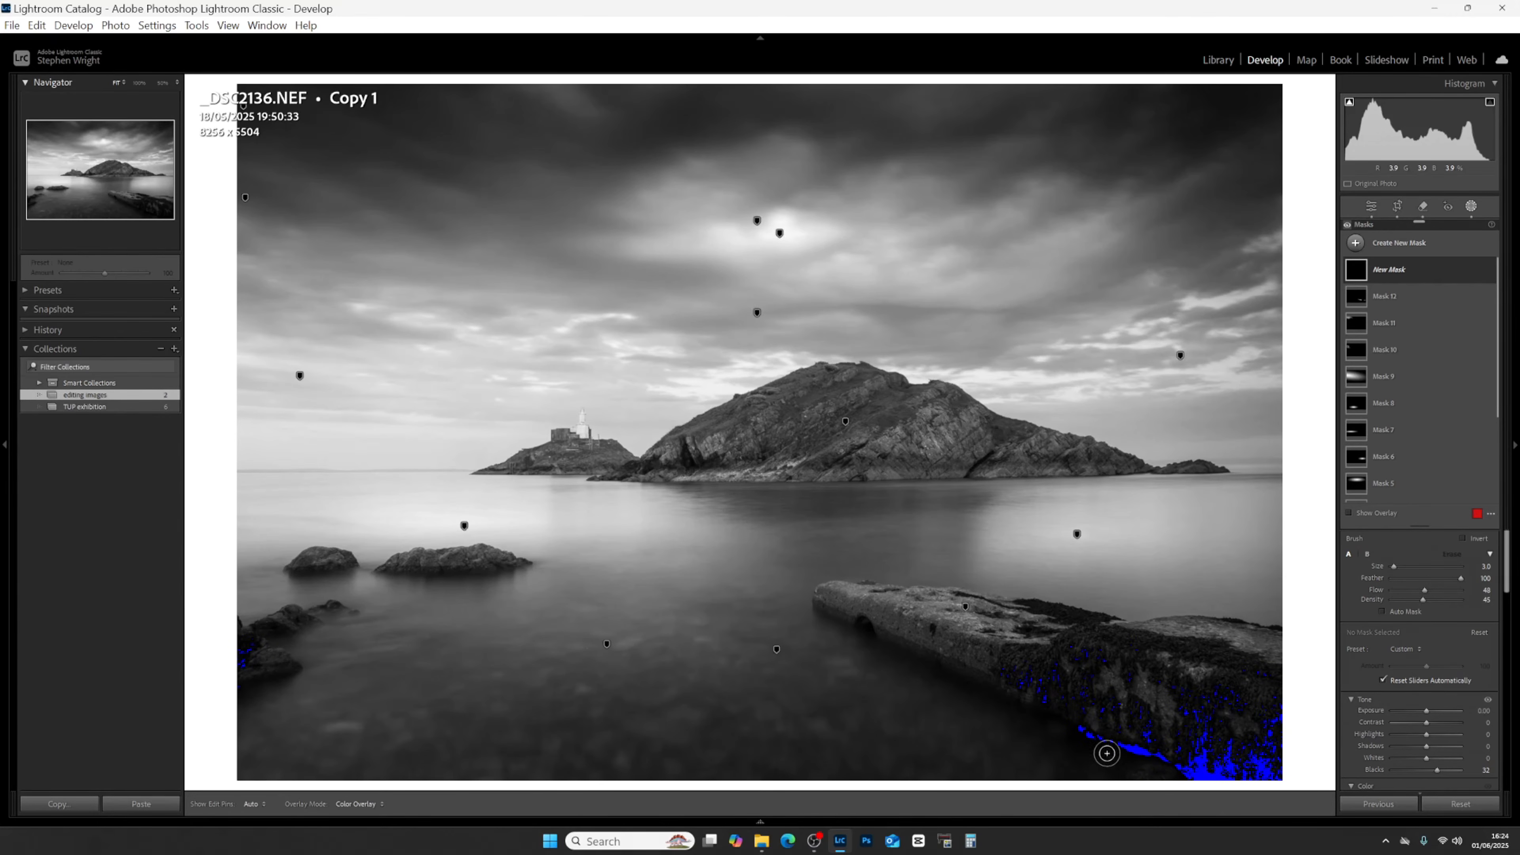
mouse_move(1101, 658)
left_mouse_down()
mouse_move(1066, 652)
mouse_move(1083, 653)
mouse_move(1038, 665)
mouse_move(1030, 685)
mouse_move(1178, 758)
mouse_move(1073, 725)
mouse_move(1158, 757)
mouse_move(1170, 759)
mouse_move(1084, 732)
mouse_move(1168, 754)
mouse_move(1262, 745)
mouse_move(1277, 723)
mouse_move(1262, 734)
mouse_move(1268, 785)
mouse_move(1272, 771)
mouse_move(1179, 765)
mouse_move(1228, 783)
mouse_move(1179, 763)
mouse_move(1276, 776)
mouse_move(1215, 762)
mouse_move(1273, 761)
mouse_move(1245, 757)
mouse_move(1273, 745)
mouse_move(1258, 763)
mouse_move(1210, 735)
mouse_move(1206, 750)
mouse_move(1203, 727)
mouse_move(1193, 749)
mouse_move(1219, 696)
mouse_move(1187, 713)
mouse_move(1282, 708)
mouse_move(1234, 693)
mouse_move(1271, 669)
mouse_move(1193, 748)
mouse_move(1160, 739)
left_mouse_up()
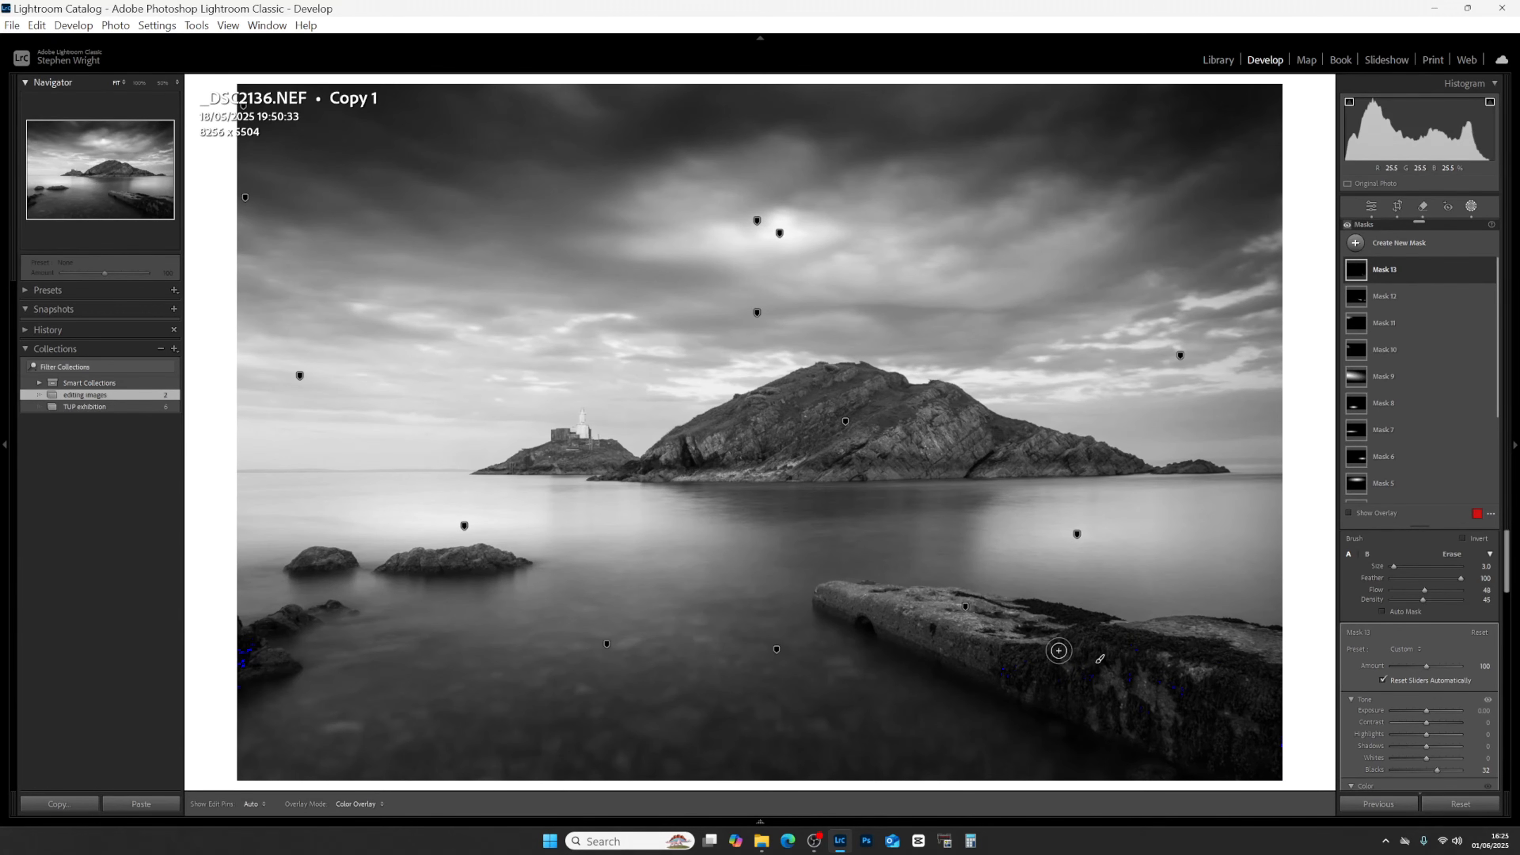
mouse_move(1055, 677)
left_mouse_down()
mouse_move(1007, 671)
mouse_move(1195, 694)
mouse_move(1102, 666)
mouse_move(1152, 672)
mouse_move(1126, 658)
mouse_move(1016, 679)
mouse_move(1232, 696)
left_mouse_up()
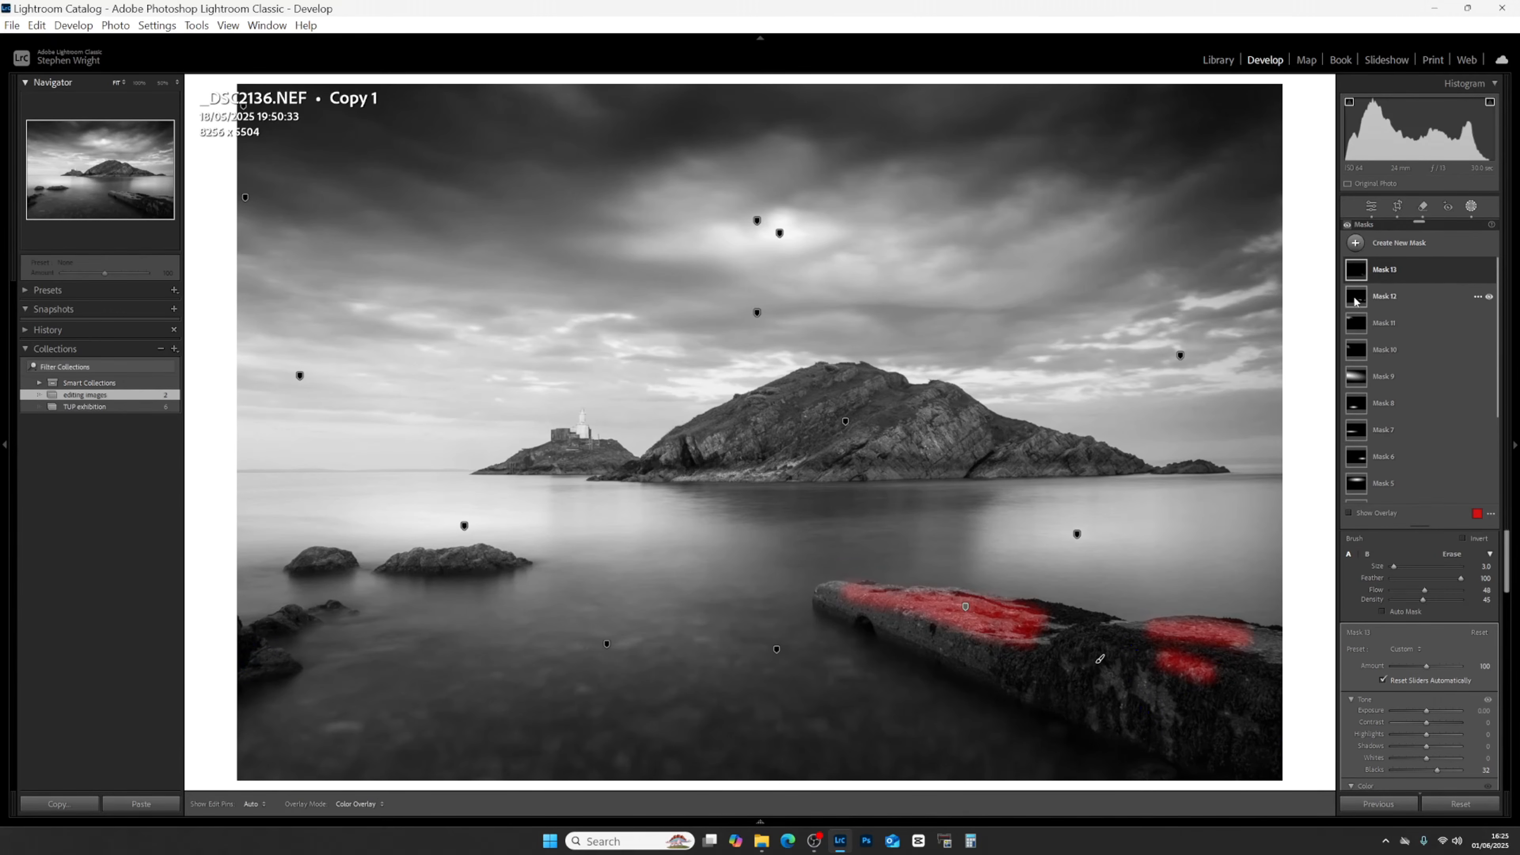
Raise the Amount of the foreground rock's highlight brush mask to 137 and set the brush Flow to 45.
left_click(1358, 299)
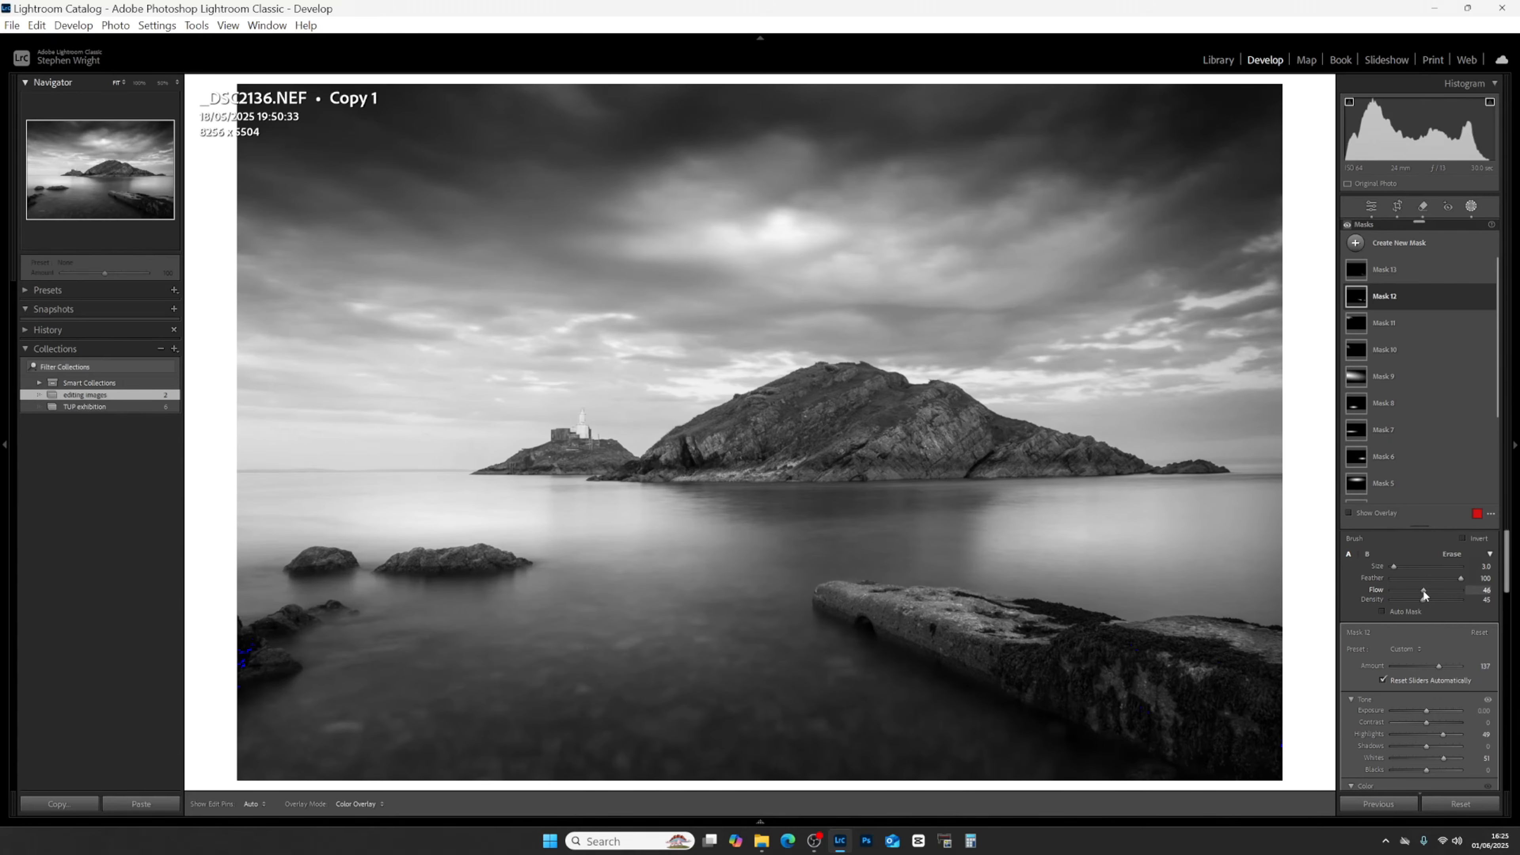
left_click_drag(1423, 592, 1421, 591)
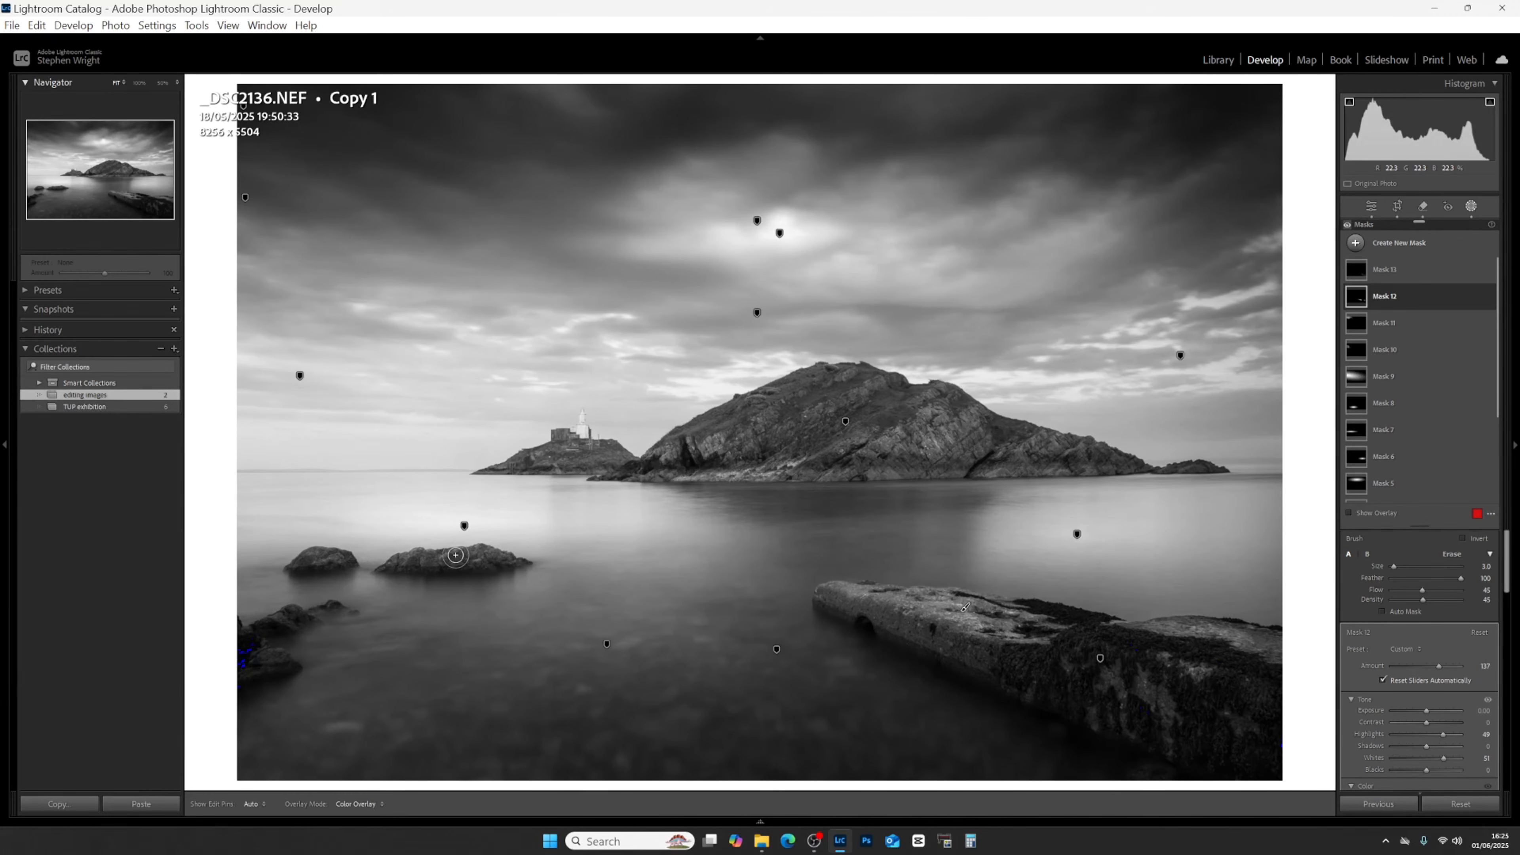
Zoom in on the small rocks in the water and paint the highlight brush mask over them and the rocks along the shore edge.
left_click(160, 90)
left_click(52, 194)
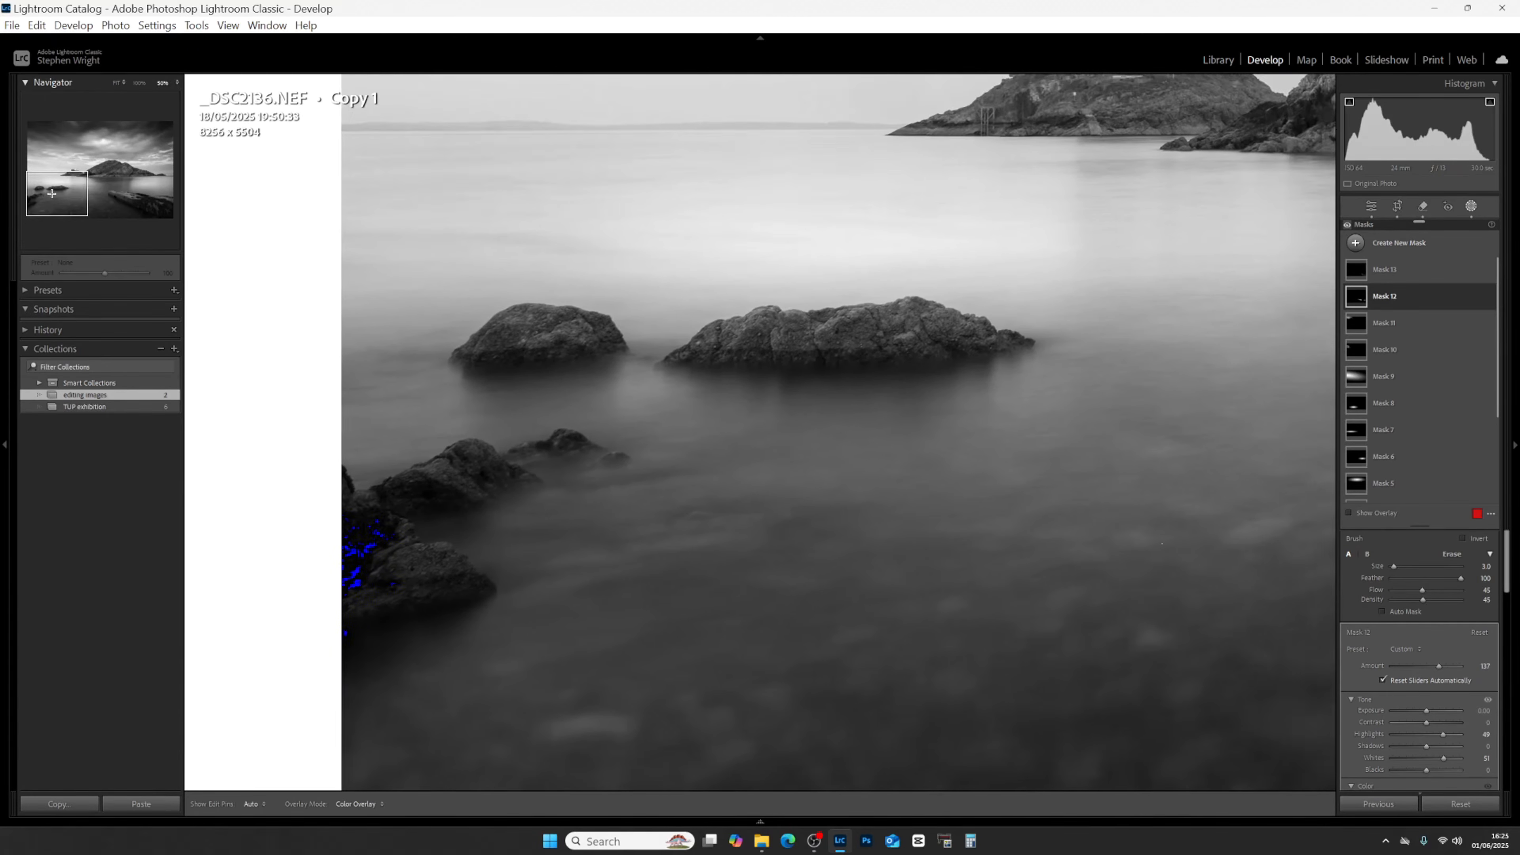
key("h")
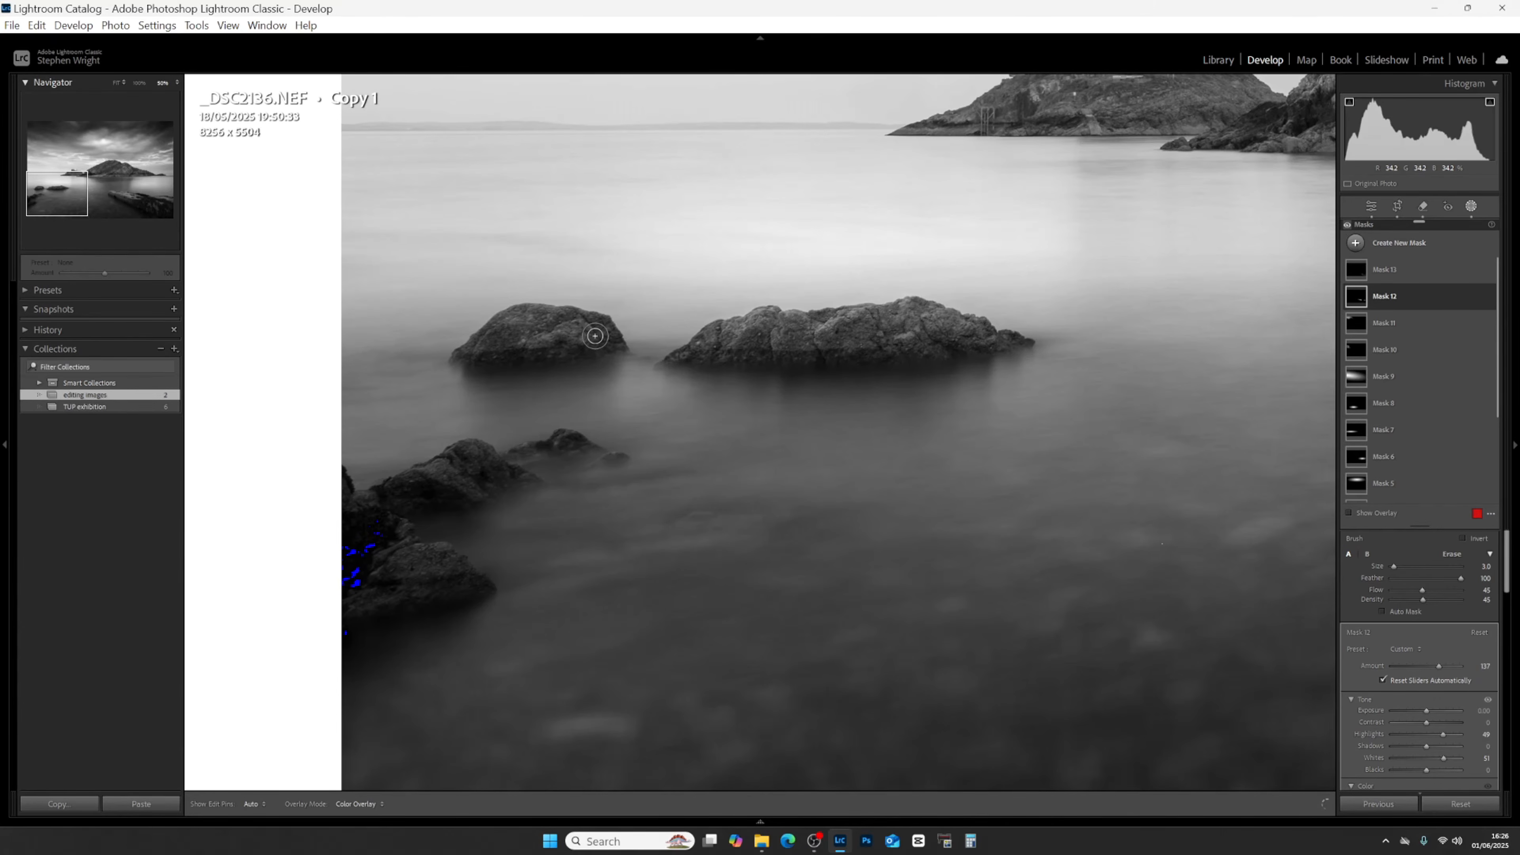
mouse_move(581, 322)
left_mouse_down()
mouse_move(515, 328)
mouse_move(576, 326)
mouse_move(561, 329)
left_mouse_up()
key("h")
key("h")
key("h")
key("h")
mouse_move(405, 592)
left_mouse_down()
mouse_move(442, 586)
mouse_move(422, 581)
mouse_move(442, 561)
mouse_move(392, 558)
left_mouse_up()
key("h")
Select the brush mask with Blacks at 32 and paint over the clipped shadows of the rocks at the photo's left edge.
left_click(1389, 270)
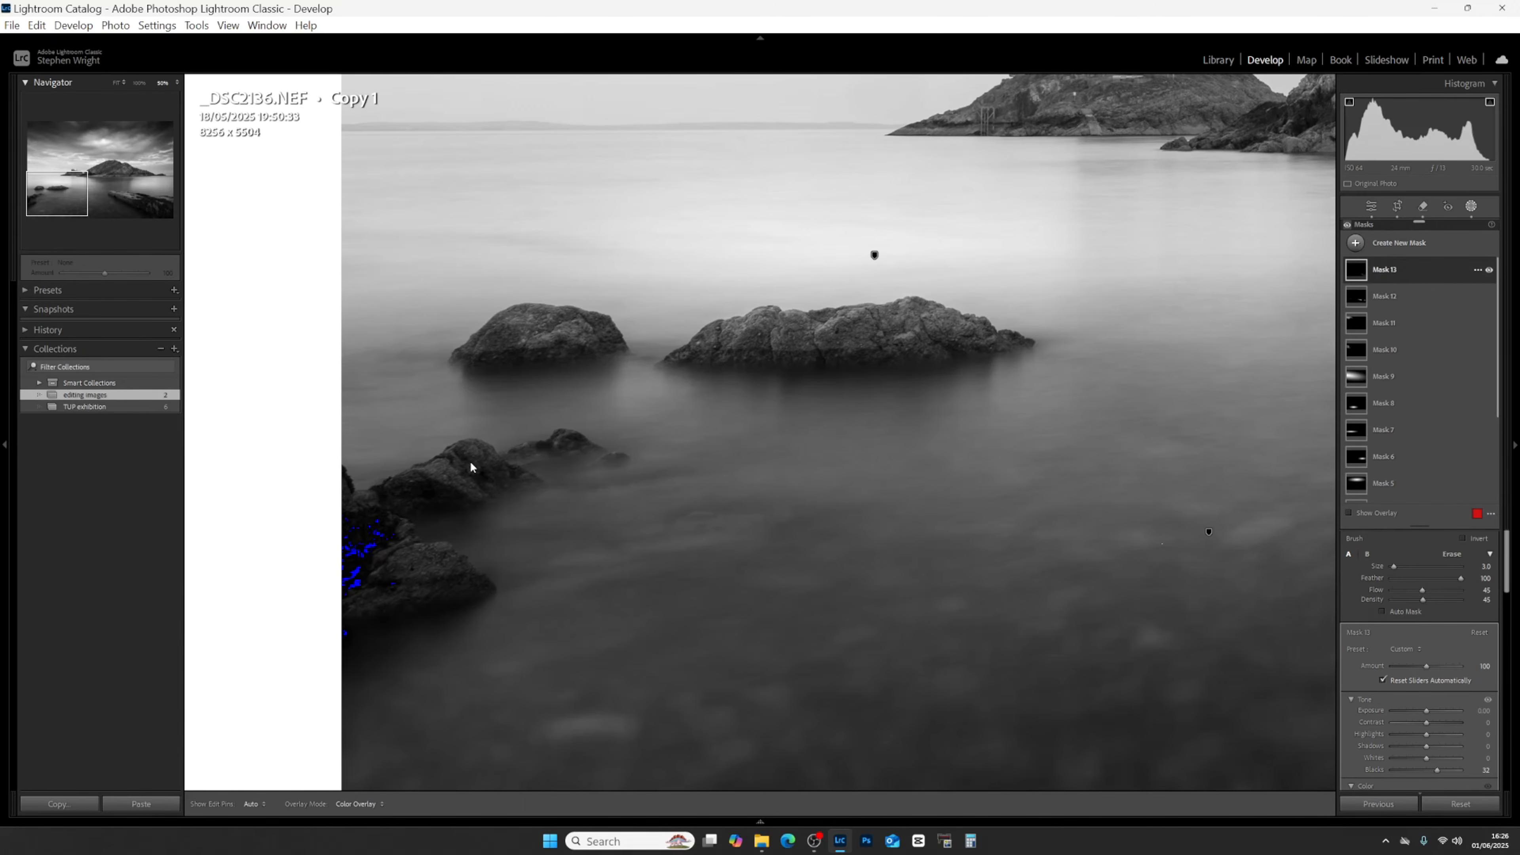
scroll(380, 535, "up", 1)
mouse_move(349, 532)
left_mouse_down()
mouse_move(383, 526)
mouse_move(335, 544)
mouse_move(366, 537)
mouse_move(340, 601)
mouse_move(352, 583)
mouse_move(394, 585)
mouse_move(332, 638)
mouse_move(367, 602)
mouse_move(361, 570)
mouse_move(387, 520)
left_mouse_up()
key("h")
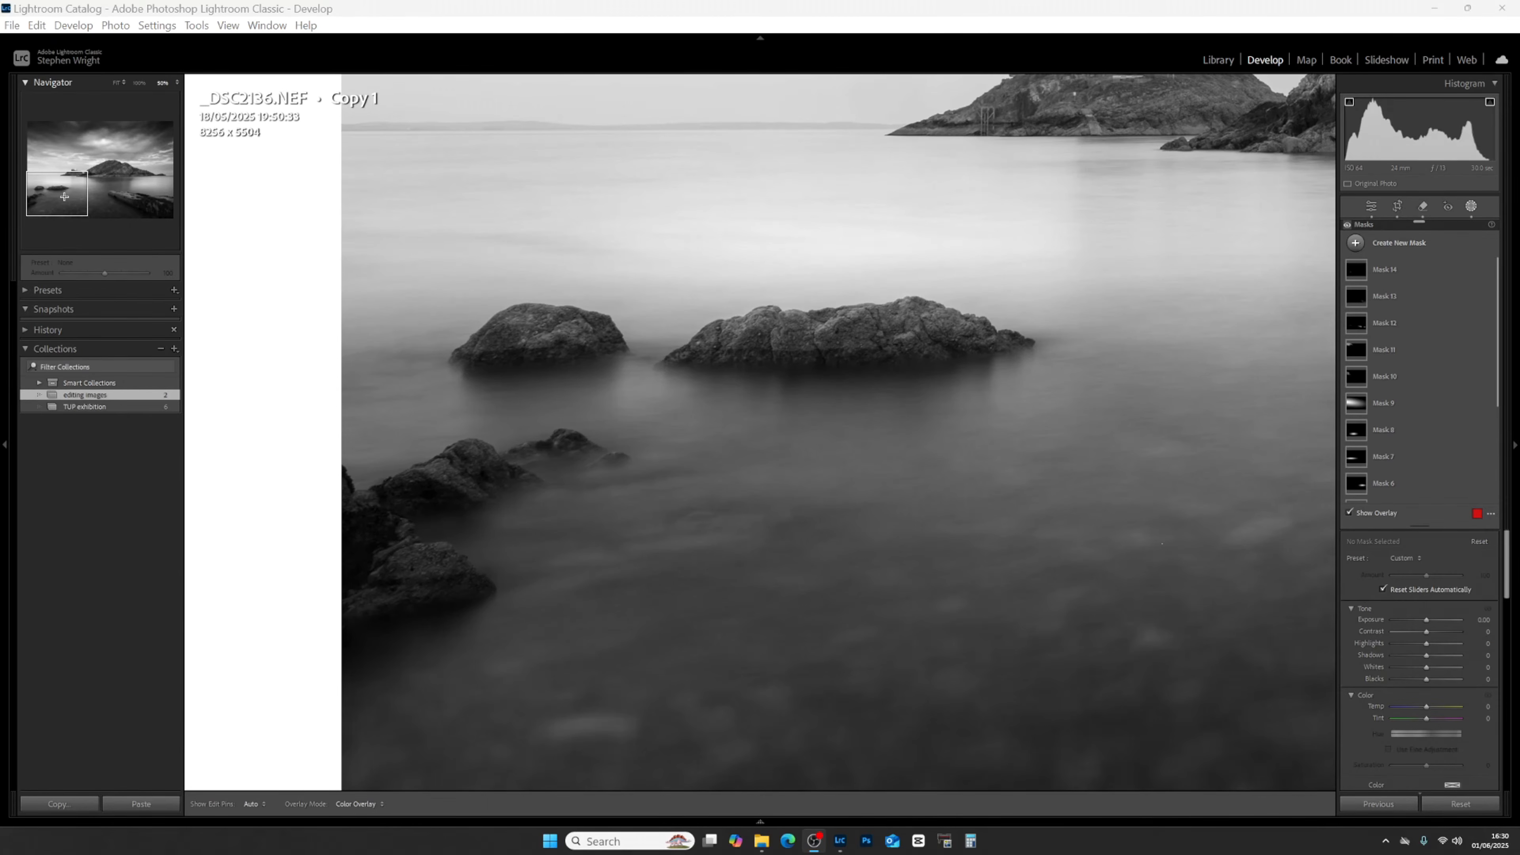
Fit the photo to the view and create an object-selection mask covering the large central island.
left_click_drag(57, 194, 114, 169)
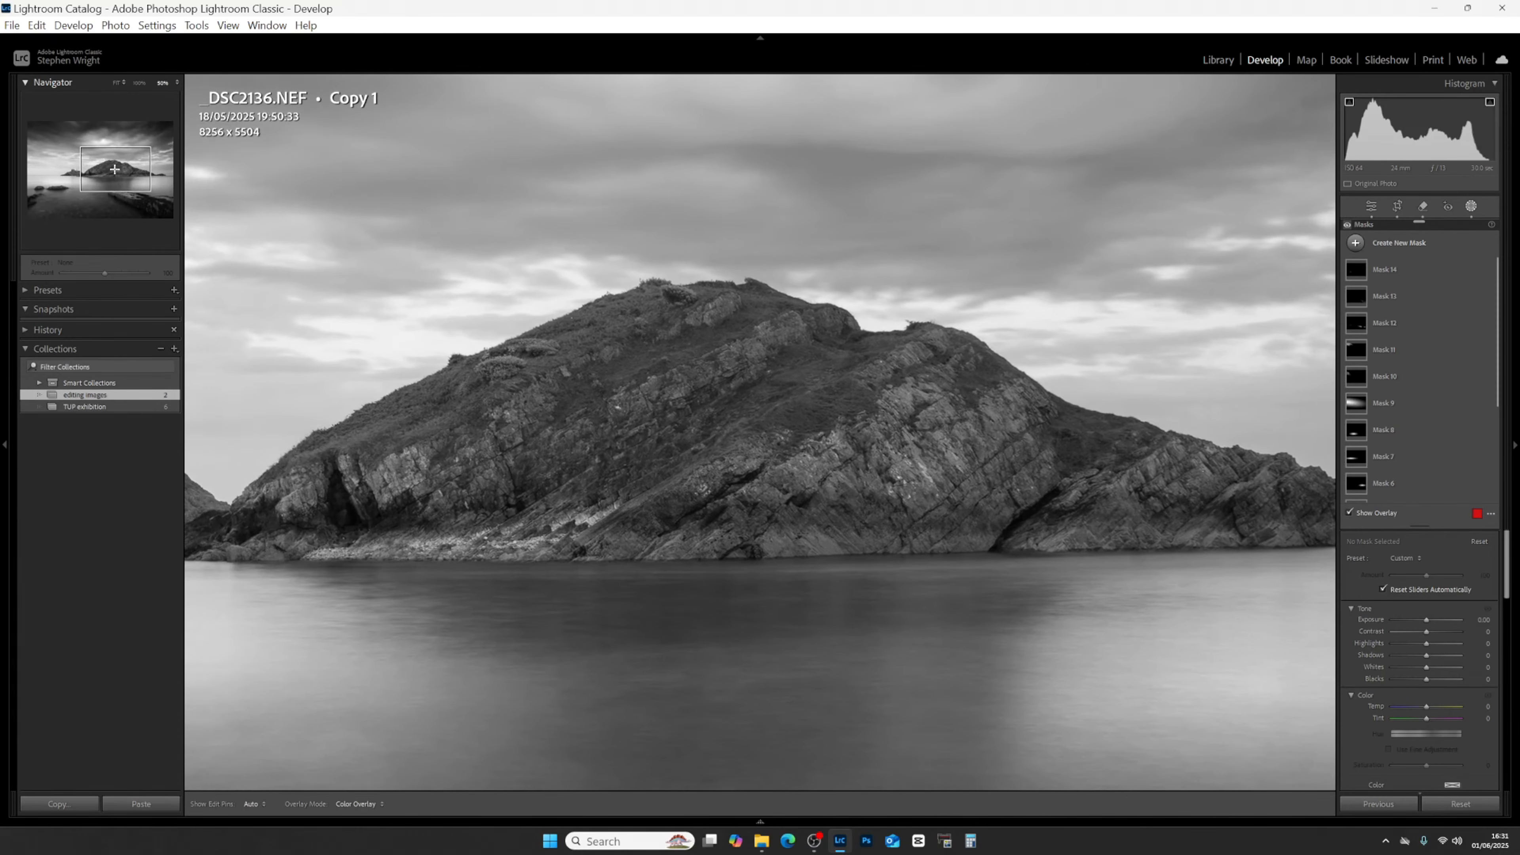
left_click(115, 83)
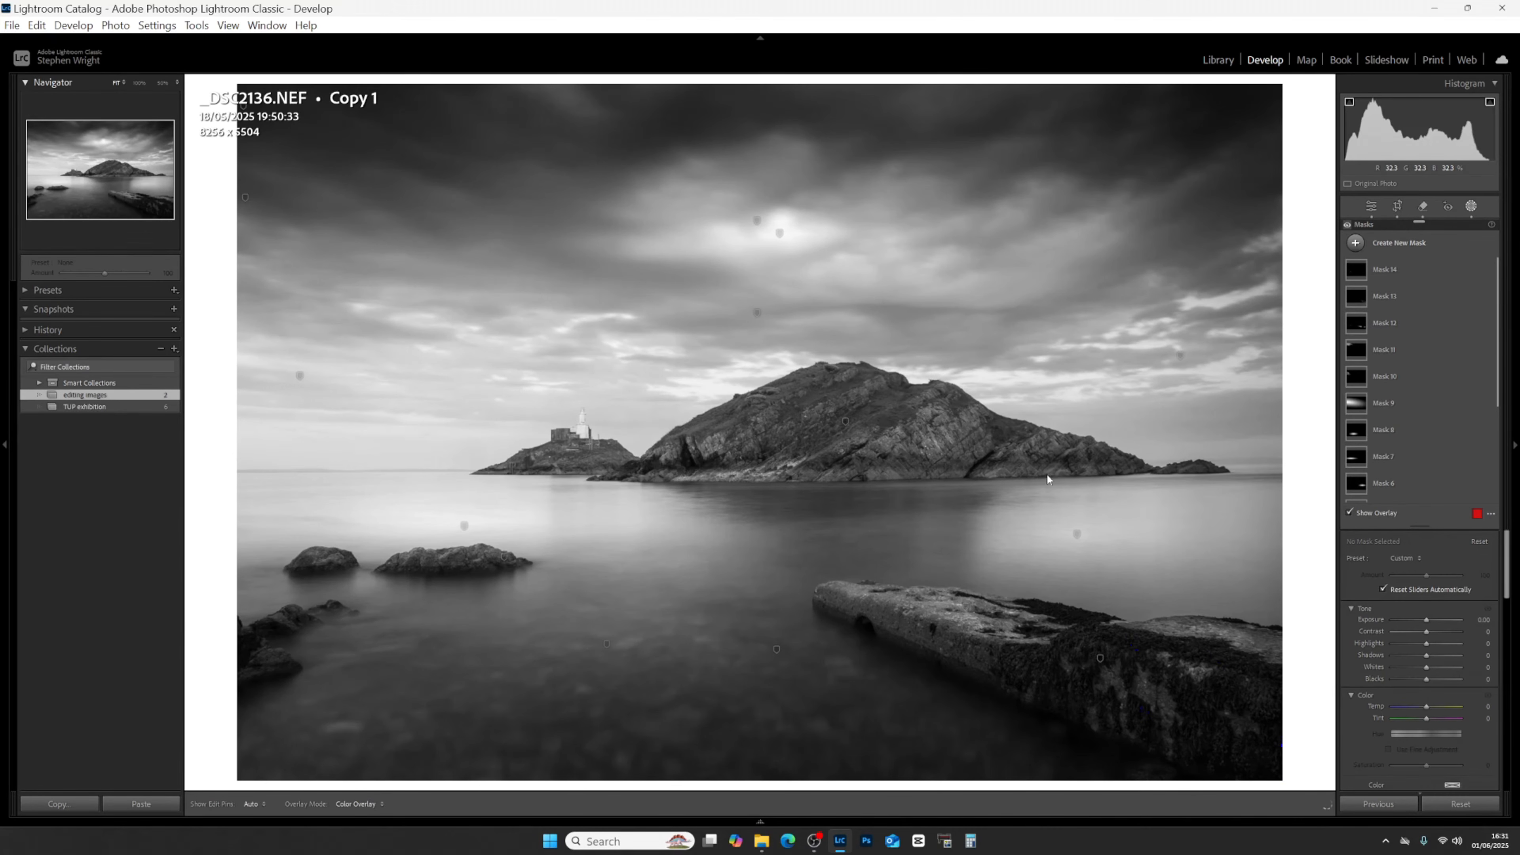
left_click(1407, 247)
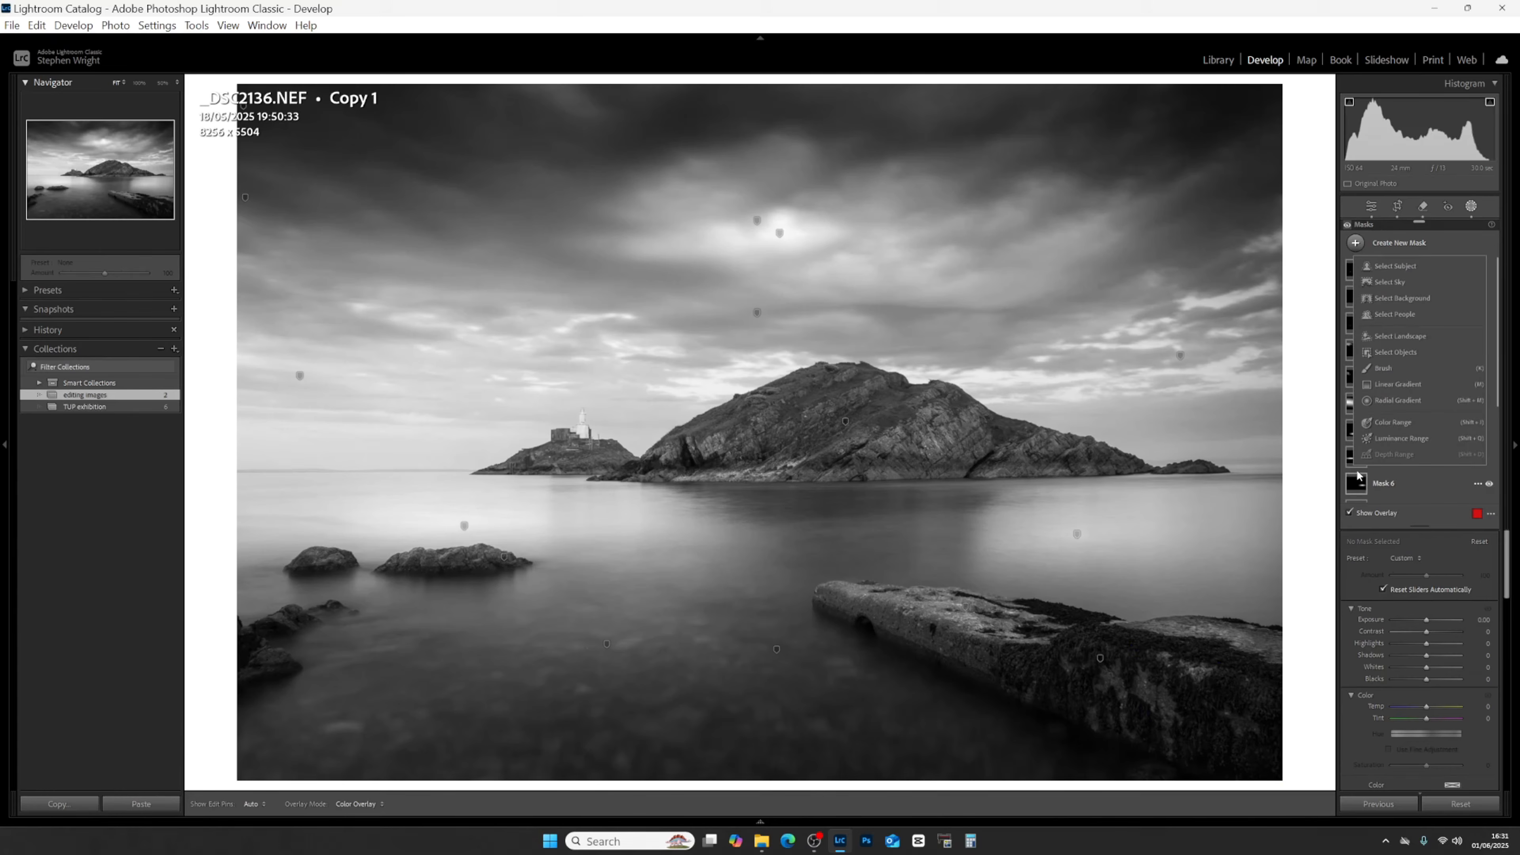
left_click(1399, 352)
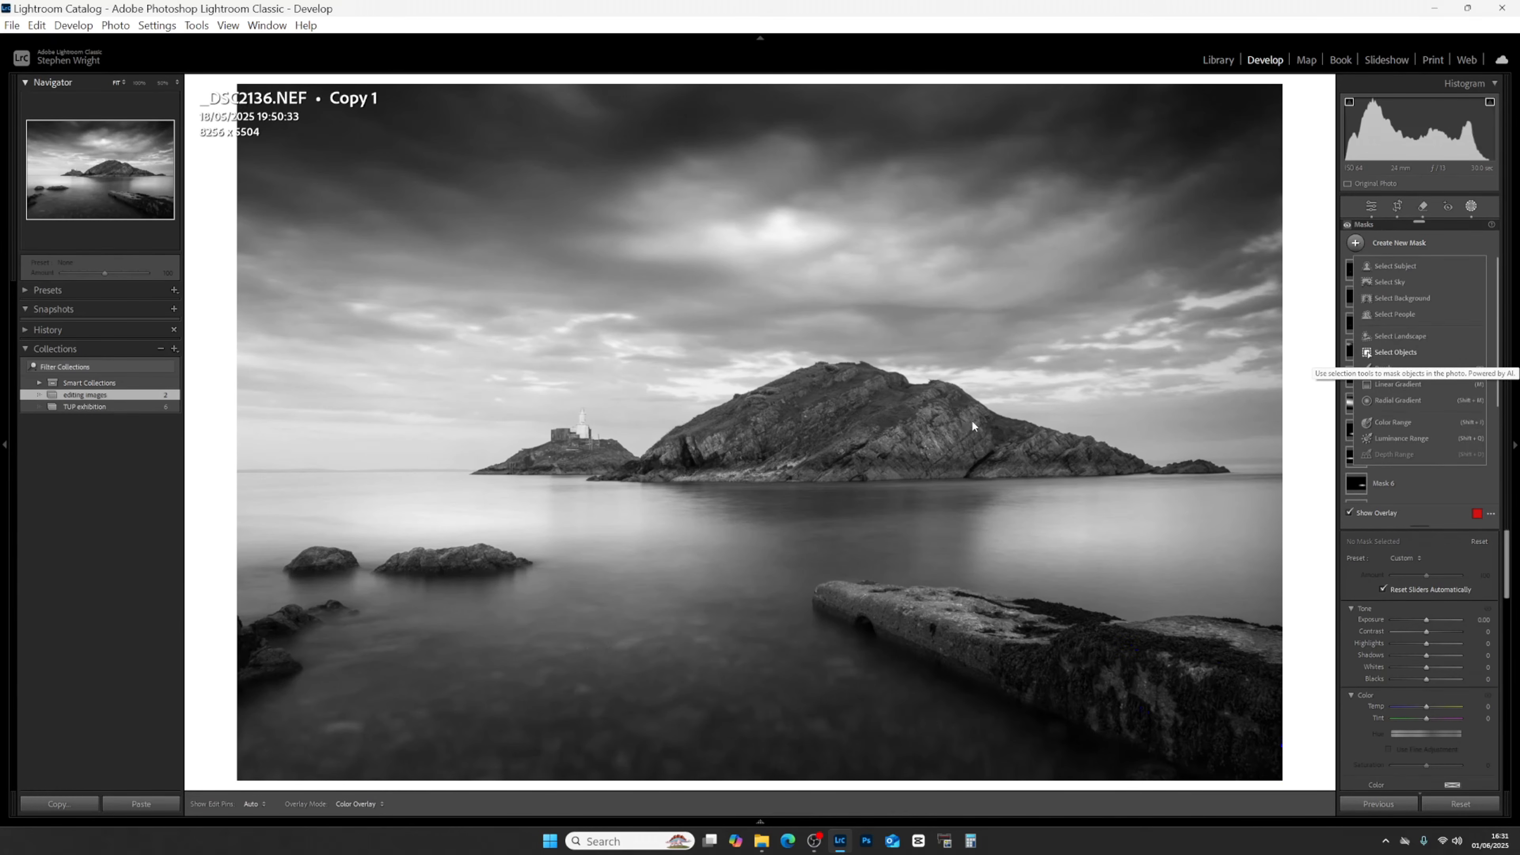
mouse_move(1220, 469)
left_mouse_down()
mouse_move(591, 478)
mouse_move(824, 370)
mouse_move(908, 381)
mouse_move(1126, 457)
mouse_move(703, 449)
mouse_move(856, 420)
mouse_move(971, 427)
left_mouse_up()
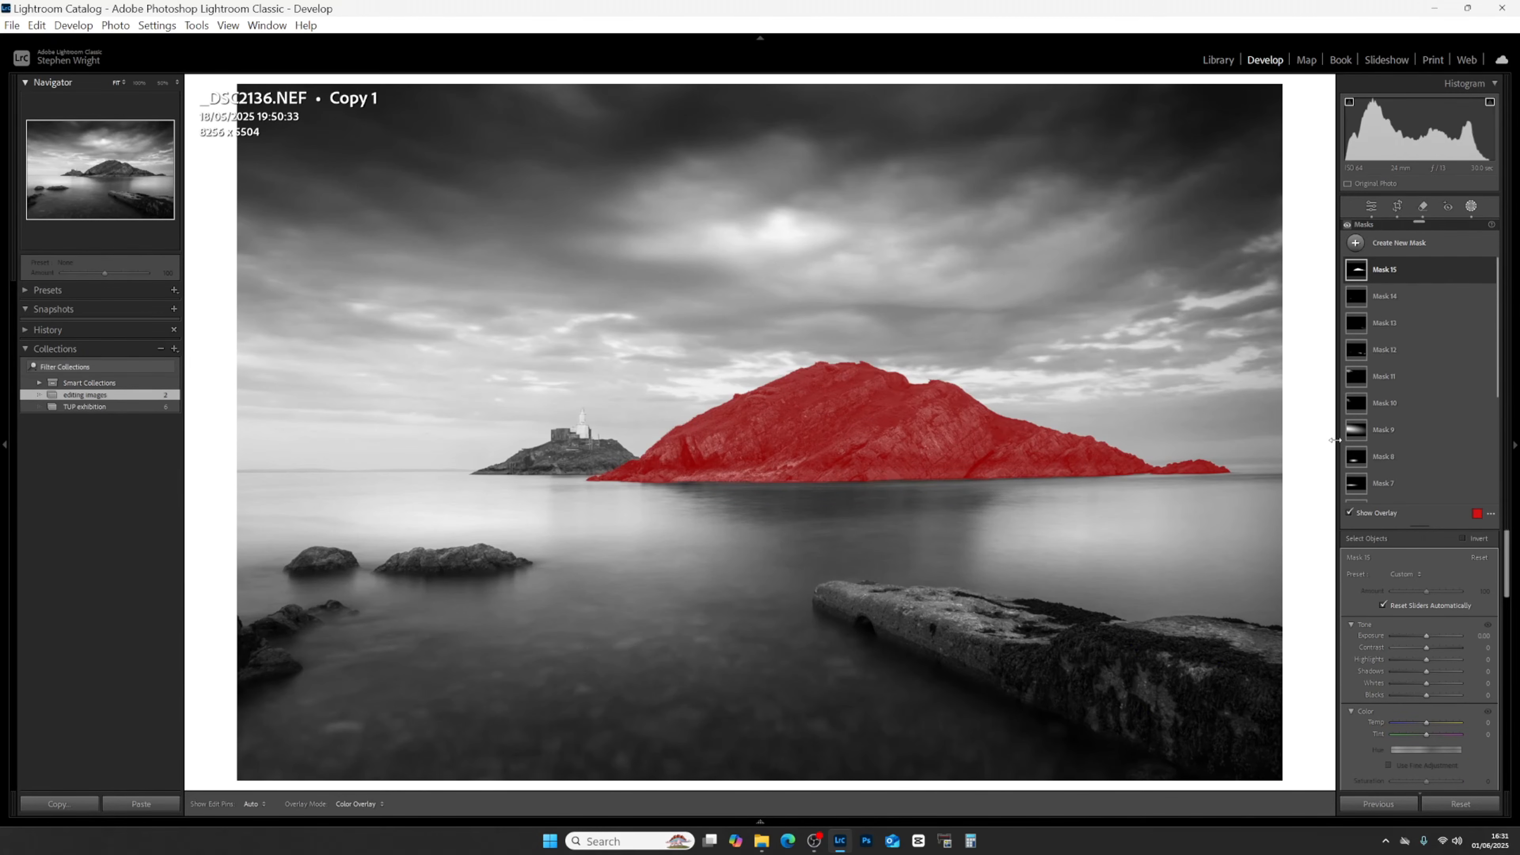
Set the island mask's Whites to 58 and Highlights to about 44.
left_click_drag(1428, 684, 1440, 678)
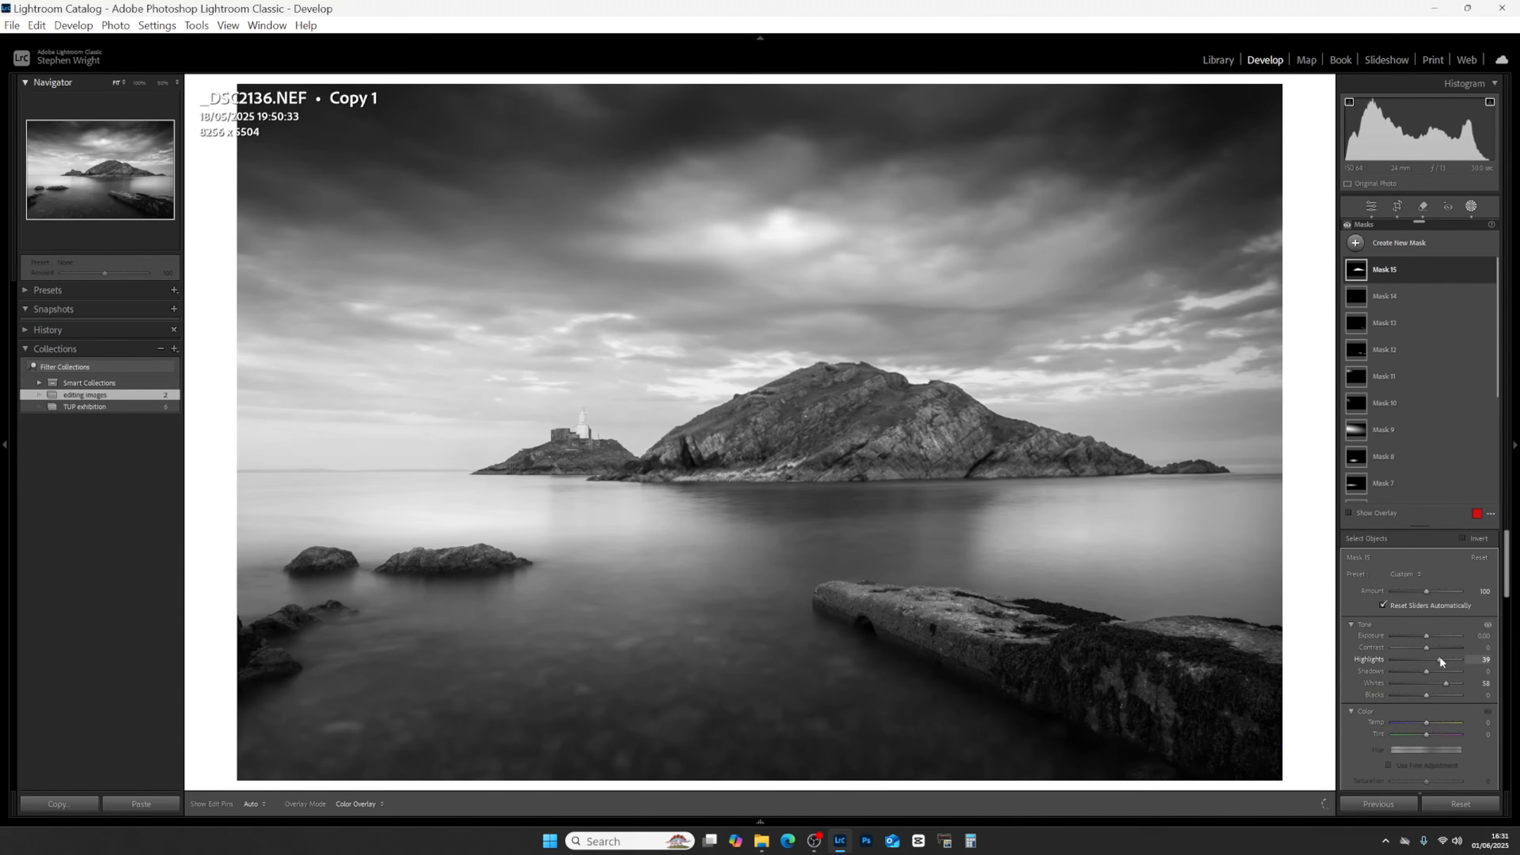
left_click_drag(1441, 657, 1442, 657)
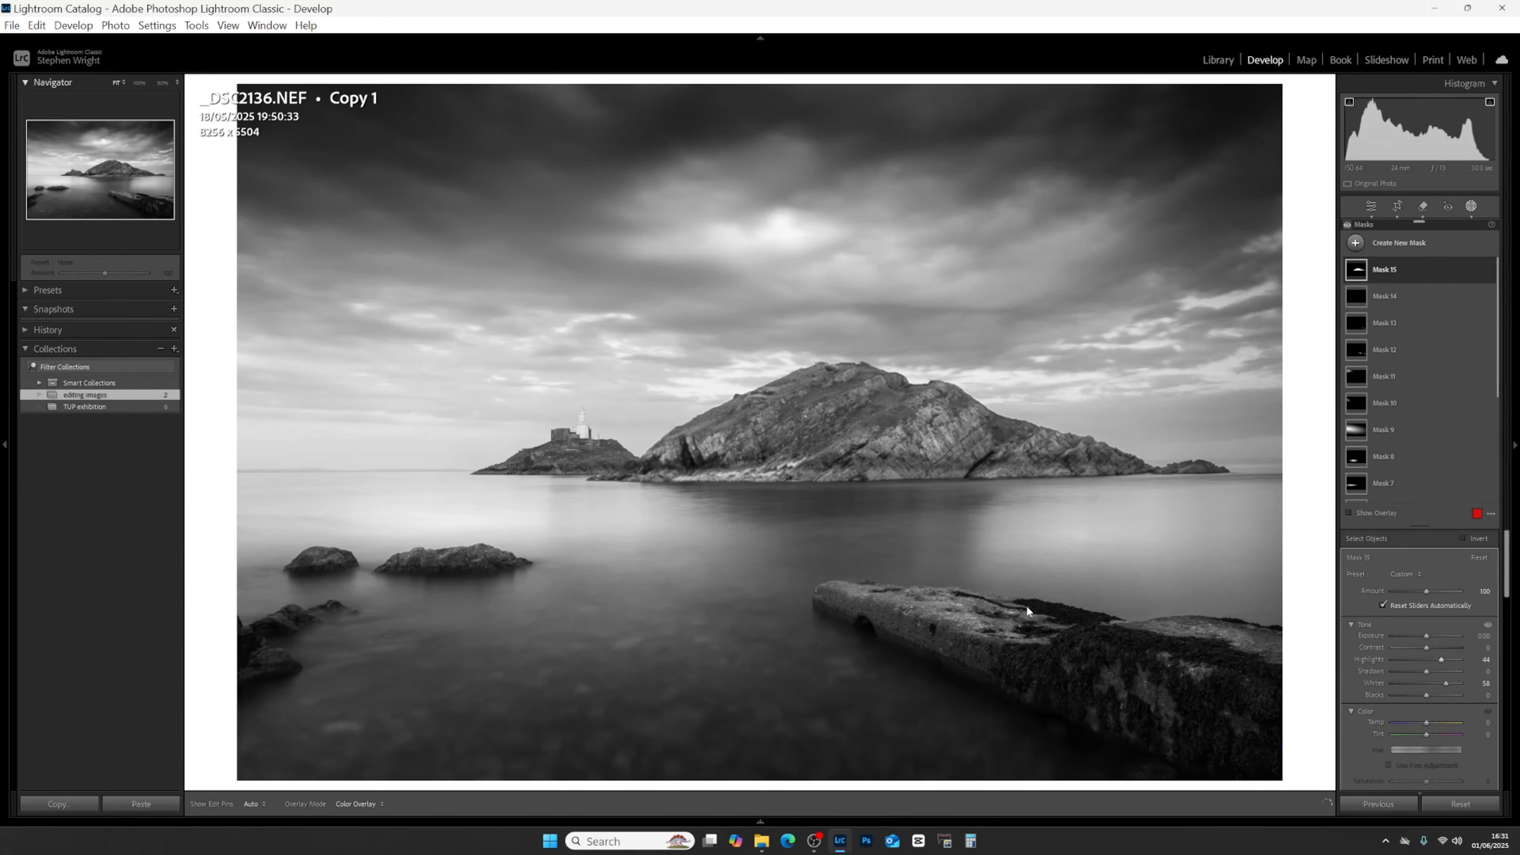
Intersect the central island's object mask with a new brush.
key("alt")
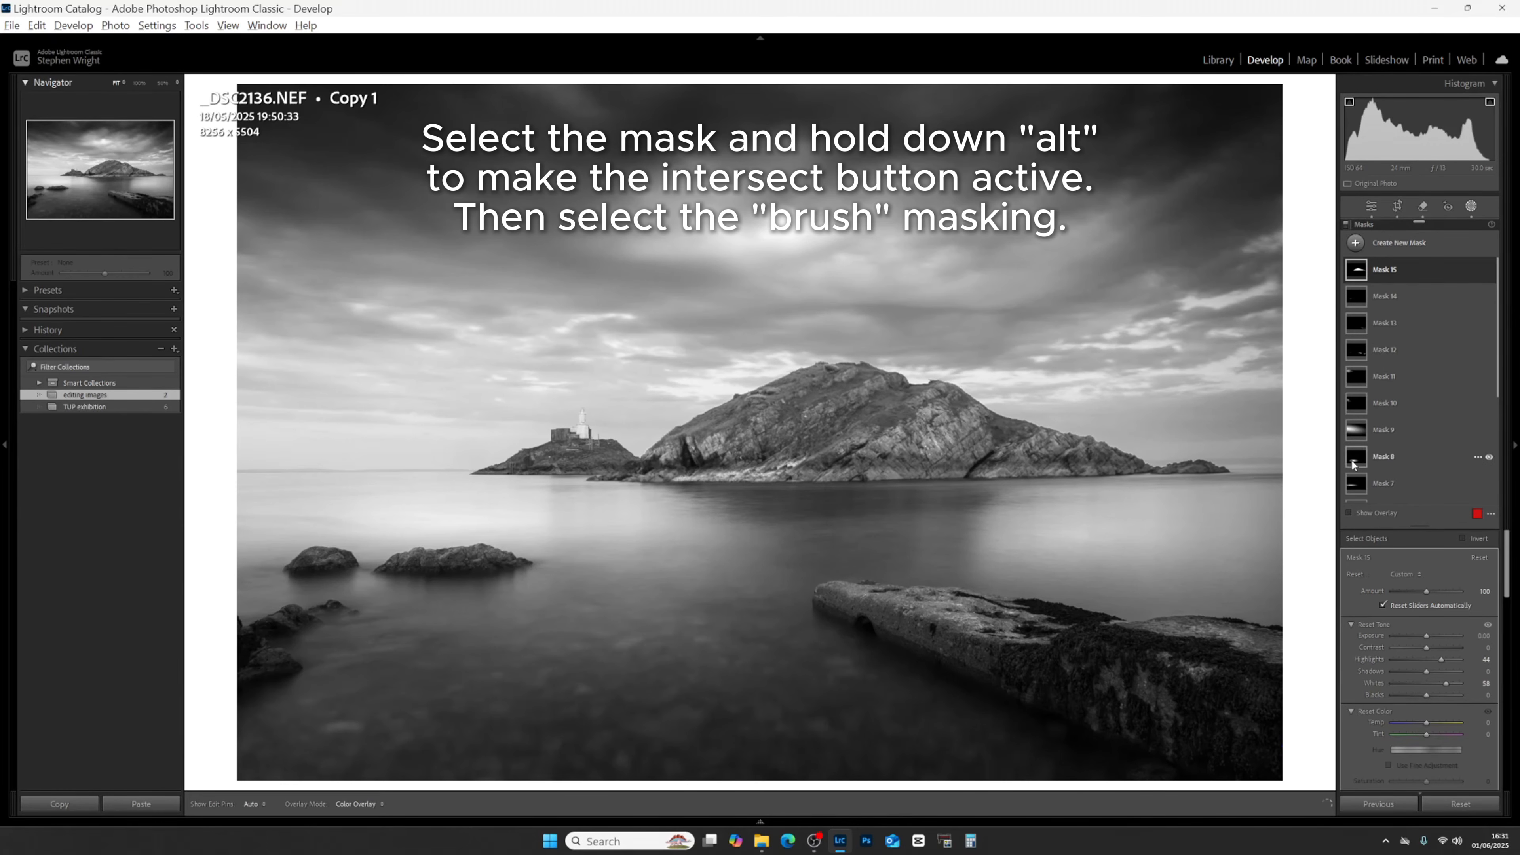
left_click(1401, 269)
key("alt")
left_click(1422, 309)
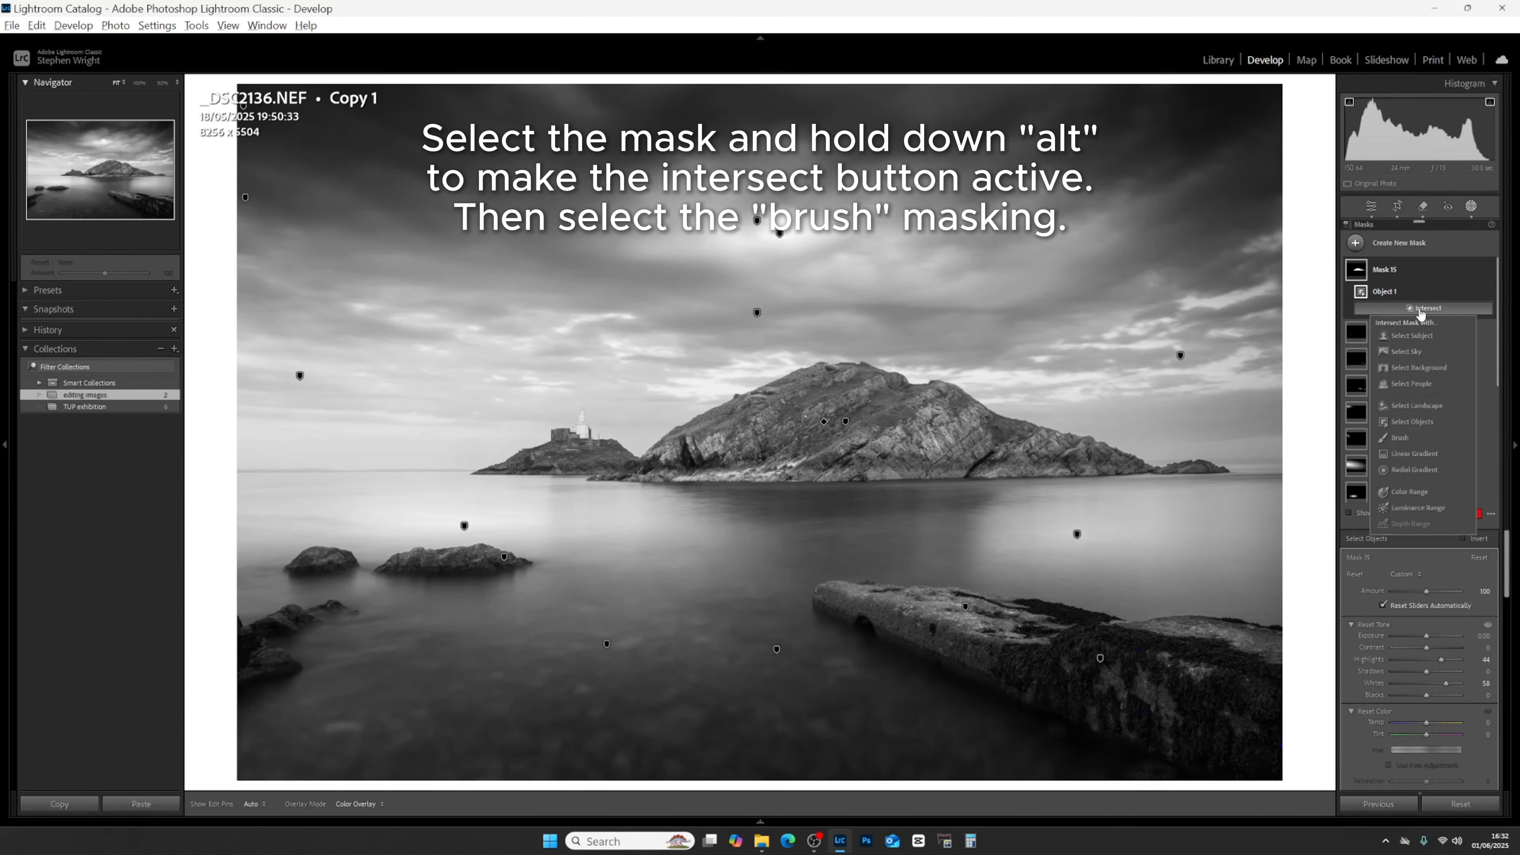
left_click(1399, 436)
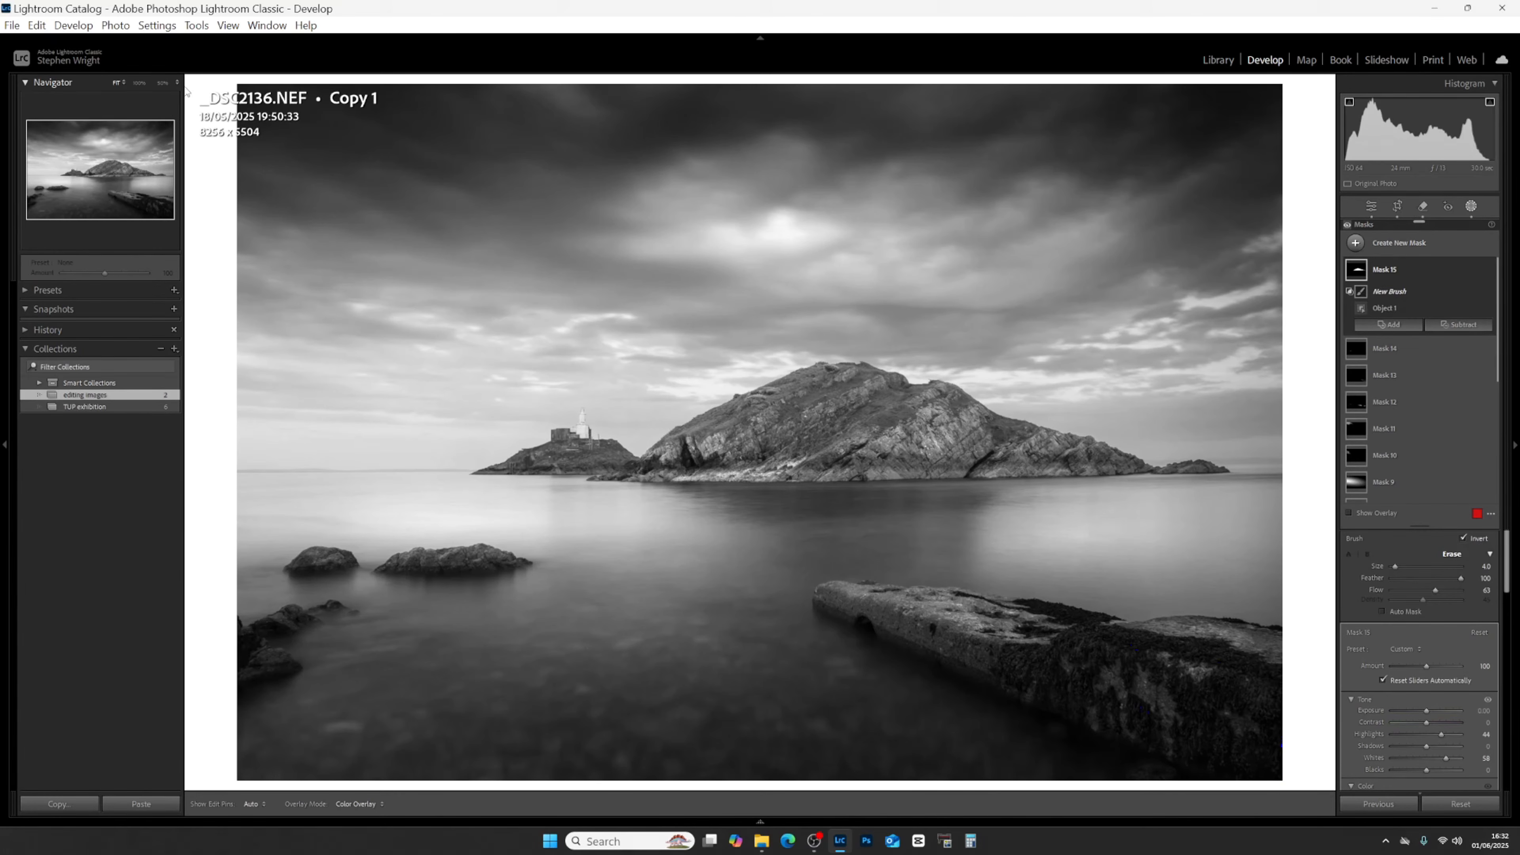
Zoom in on the central island and paint the intersecting brush at size 4.0 over its upper and mid-slope rock bands.
left_click(161, 87)
mouse_move(114, 178)
left_mouse_down()
mouse_move(133, 175)
mouse_move(110, 170)
left_mouse_up()
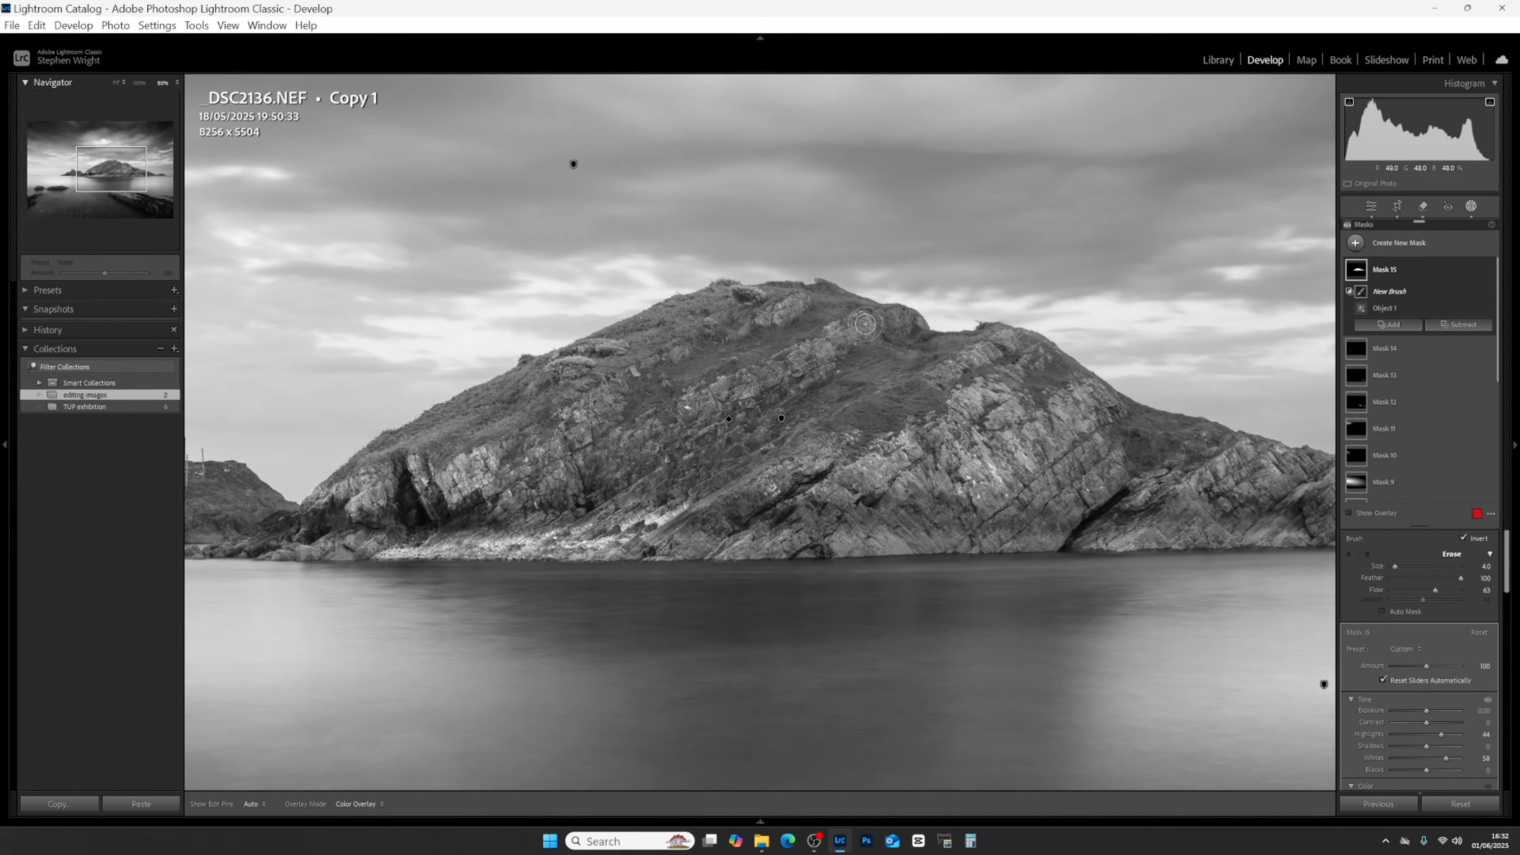
key("h")
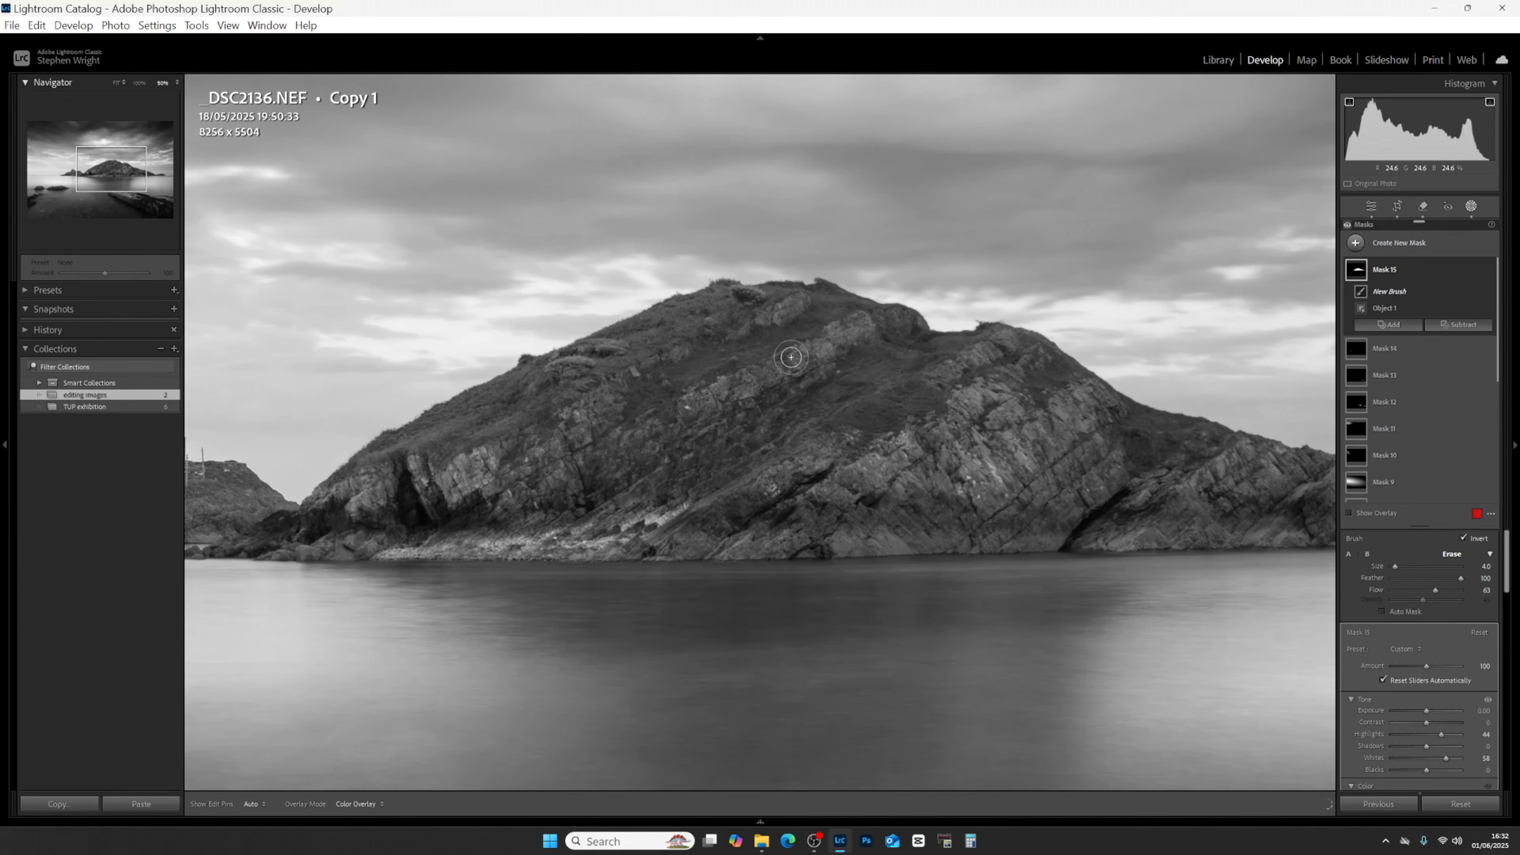
left_click_drag(621, 426, 584, 440)
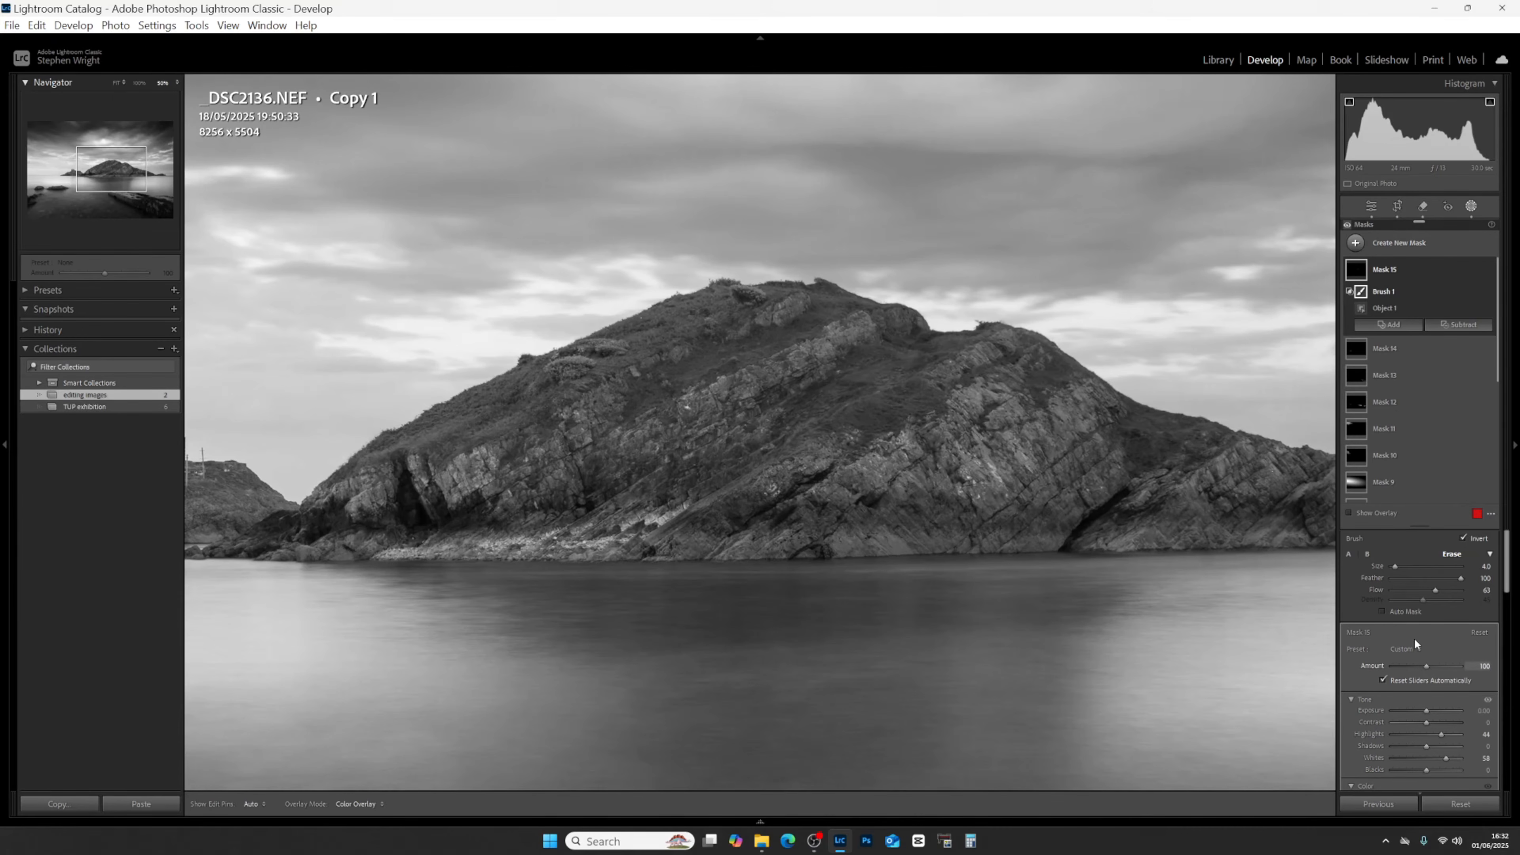
Enlarge the brush to size 7.9 and paint over the rock faces in the island's middle and right of centre.
left_click_drag(1398, 564, 1400, 564)
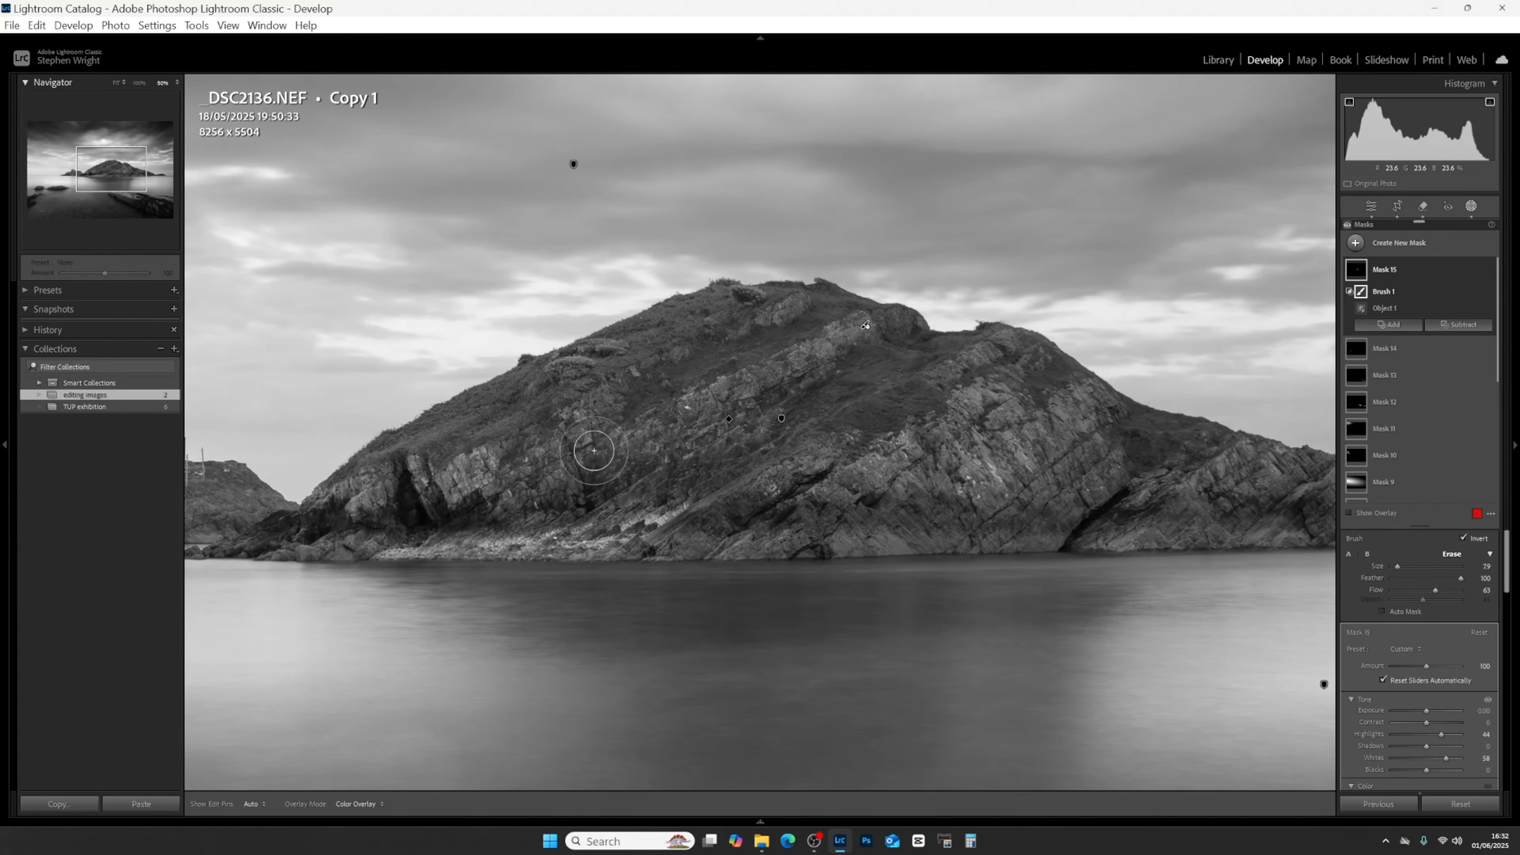
key("h")
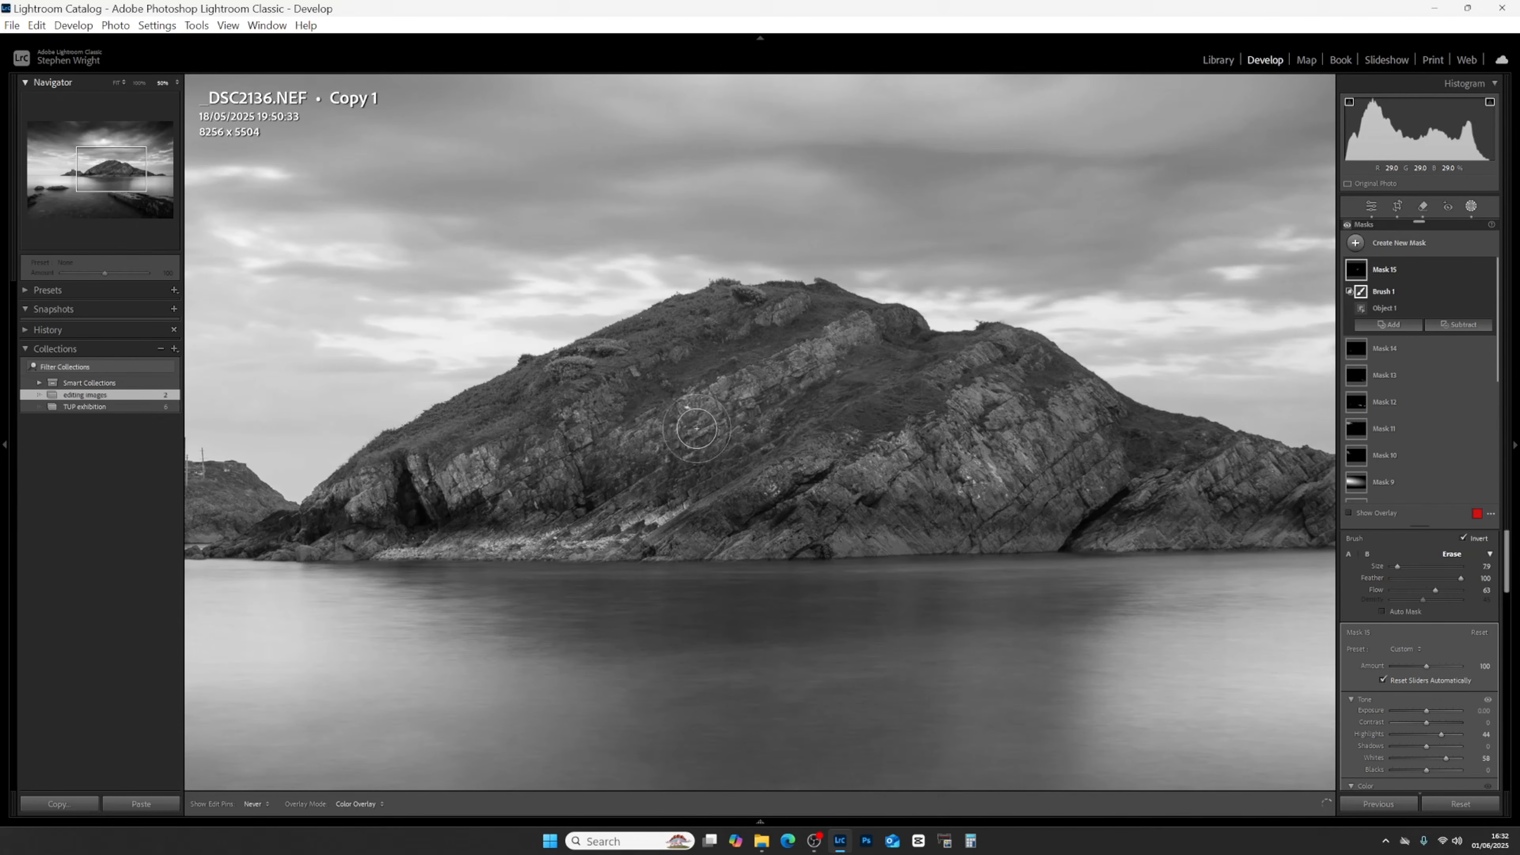
key("h")
key("h")
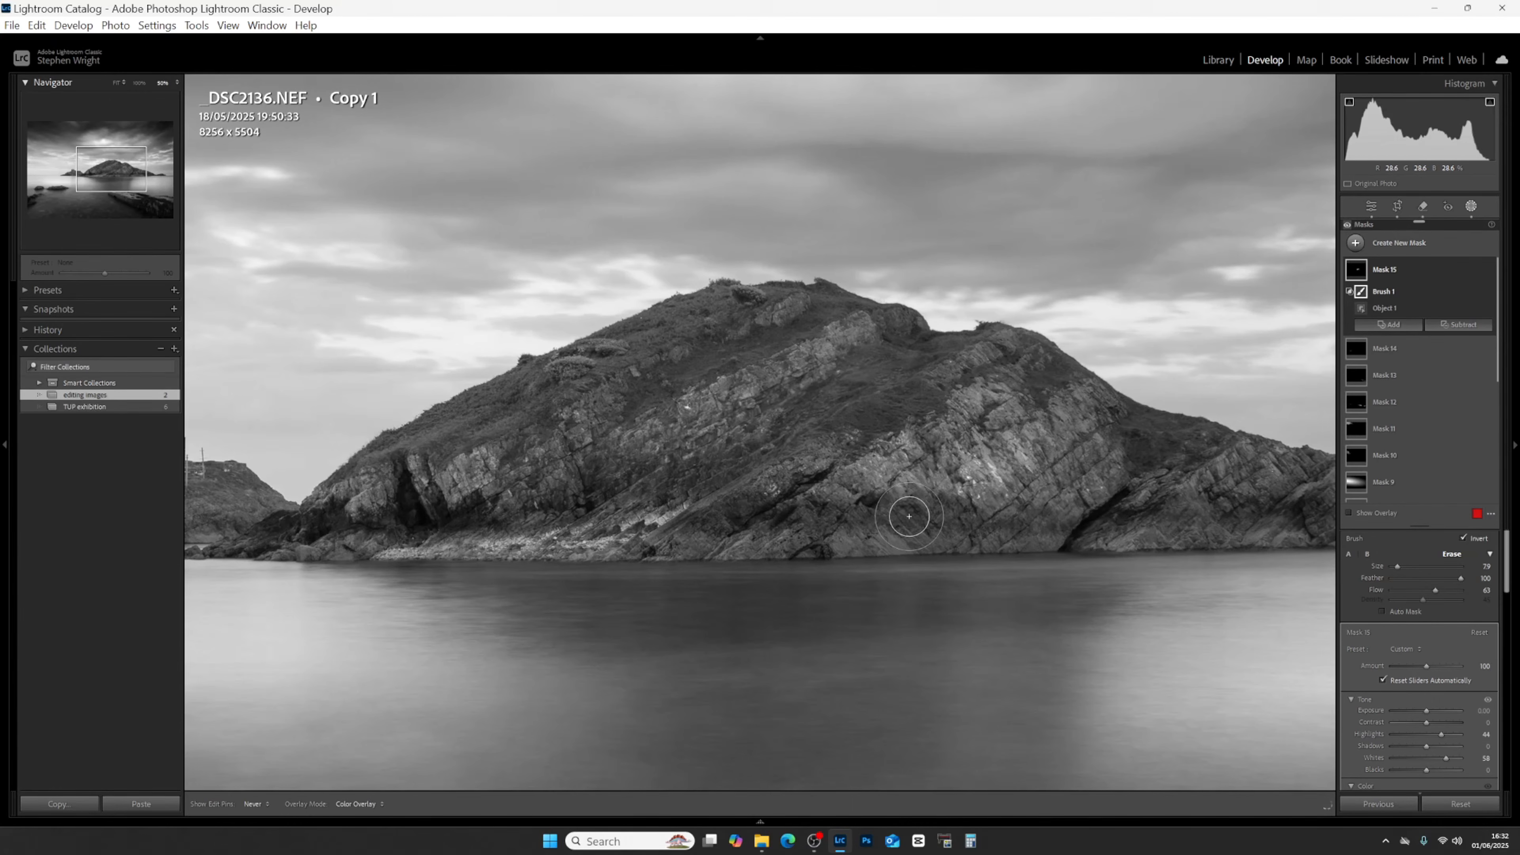
key("h")
Paint over the island's left rock faces, and reduce the brush to size 4.0 for the pale rocks along the left shoreline.
mouse_move(449, 481)
left_mouse_down()
mouse_move(613, 445)
mouse_move(528, 478)
left_mouse_up()
scroll(523, 521, "down", 2)
scroll(527, 533, "down", 3)
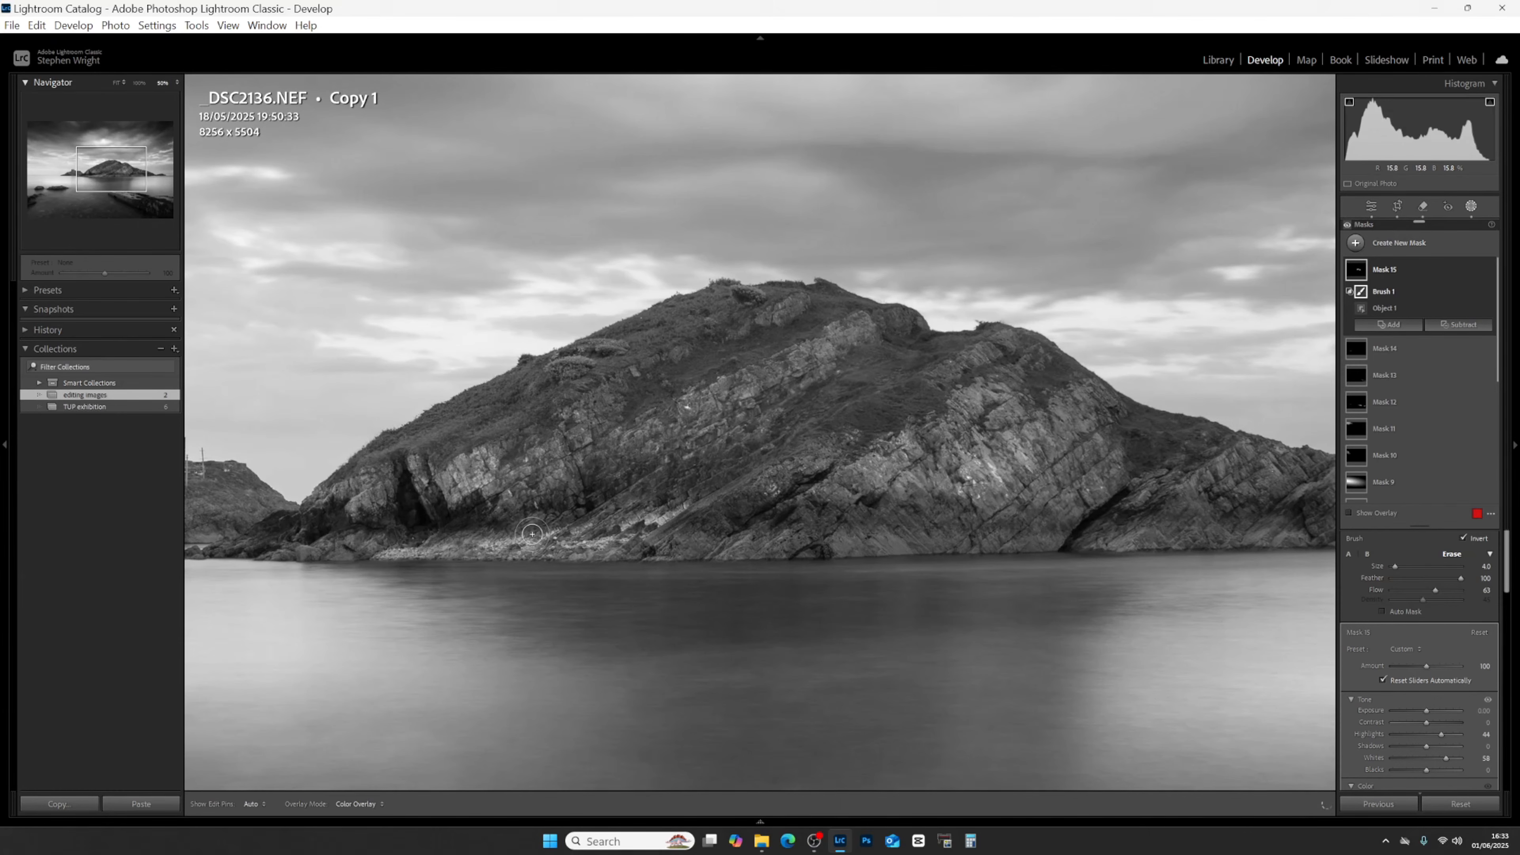
scroll(389, 539, "up", 1)
scroll(352, 541, "down", 2)
mouse_move(353, 547)
left_mouse_down()
mouse_move(512, 550)
mouse_move(636, 516)
mouse_move(589, 535)
left_mouse_up()
scroll(934, 536, "up", 1)
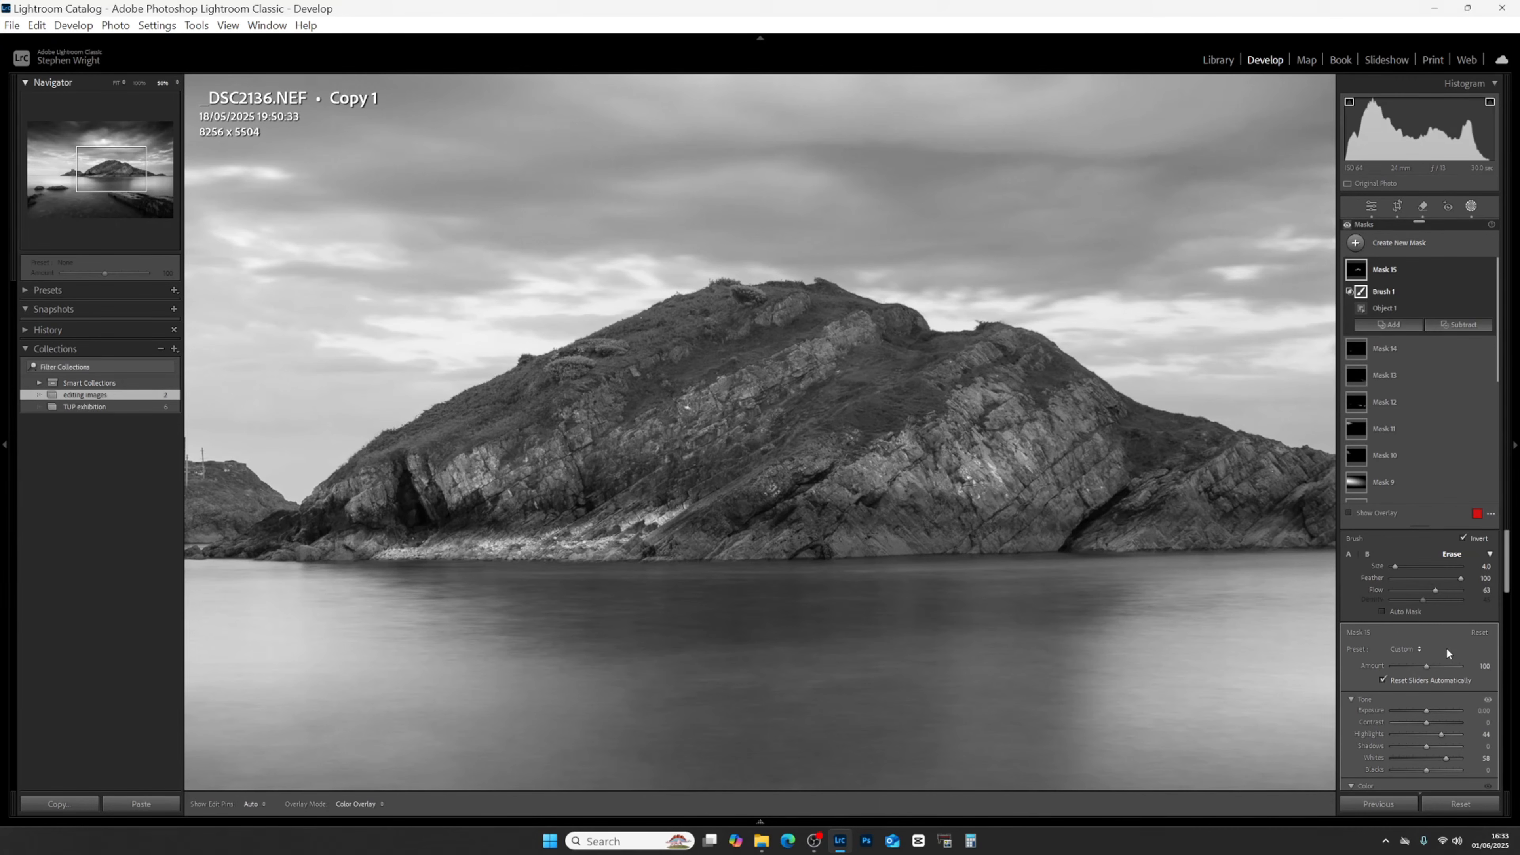
Set the brush Flow to 43 and paint over the rock faces on the island's right end and the band below its summit.
left_click(1426, 589)
scroll(885, 543, "up", 2)
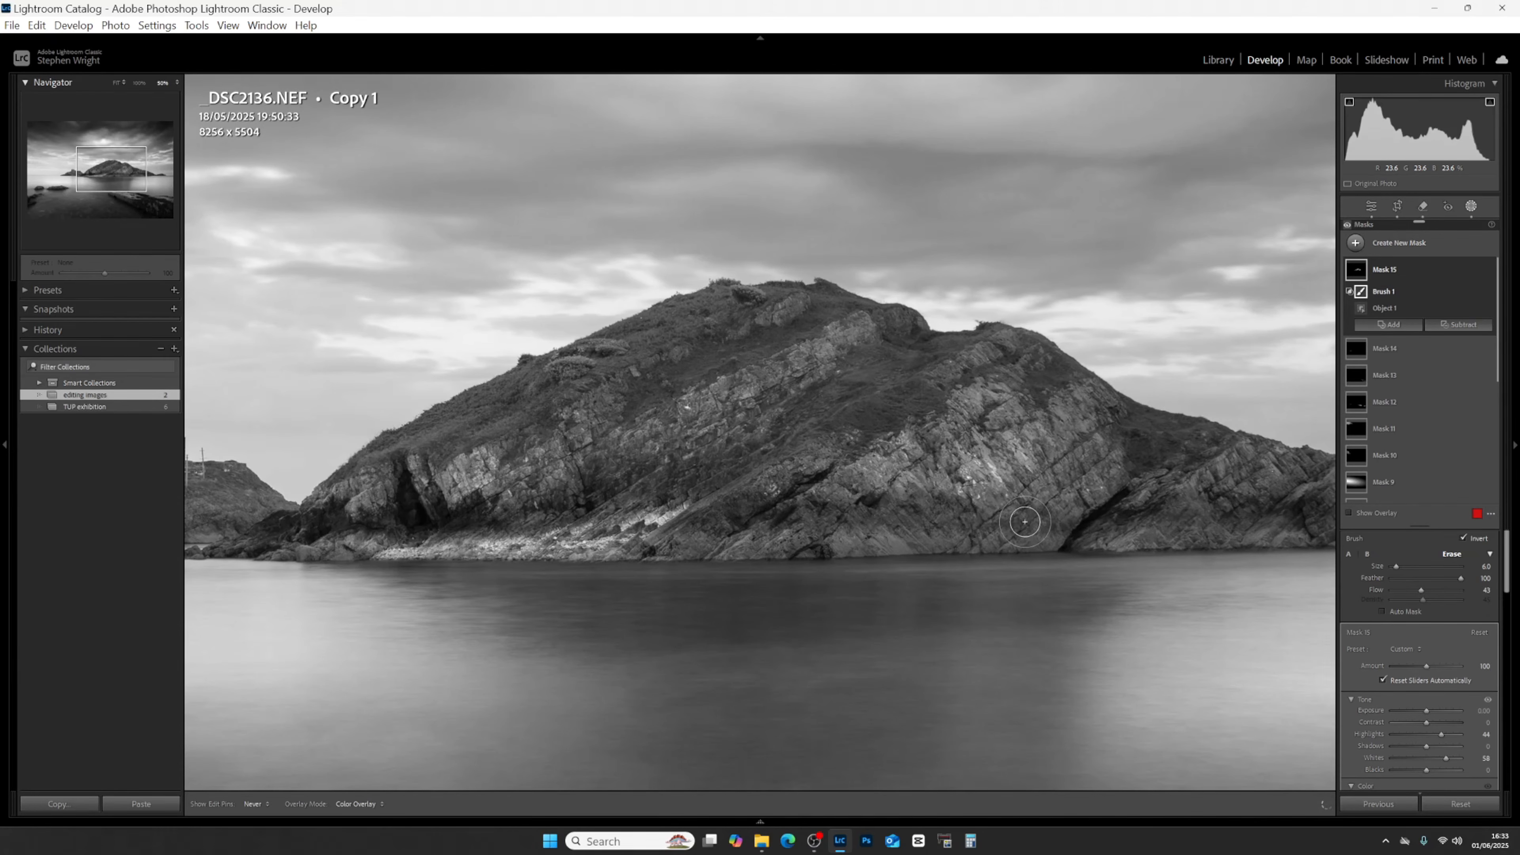
key("h")
scroll(1232, 474, "down", 2)
key("h")
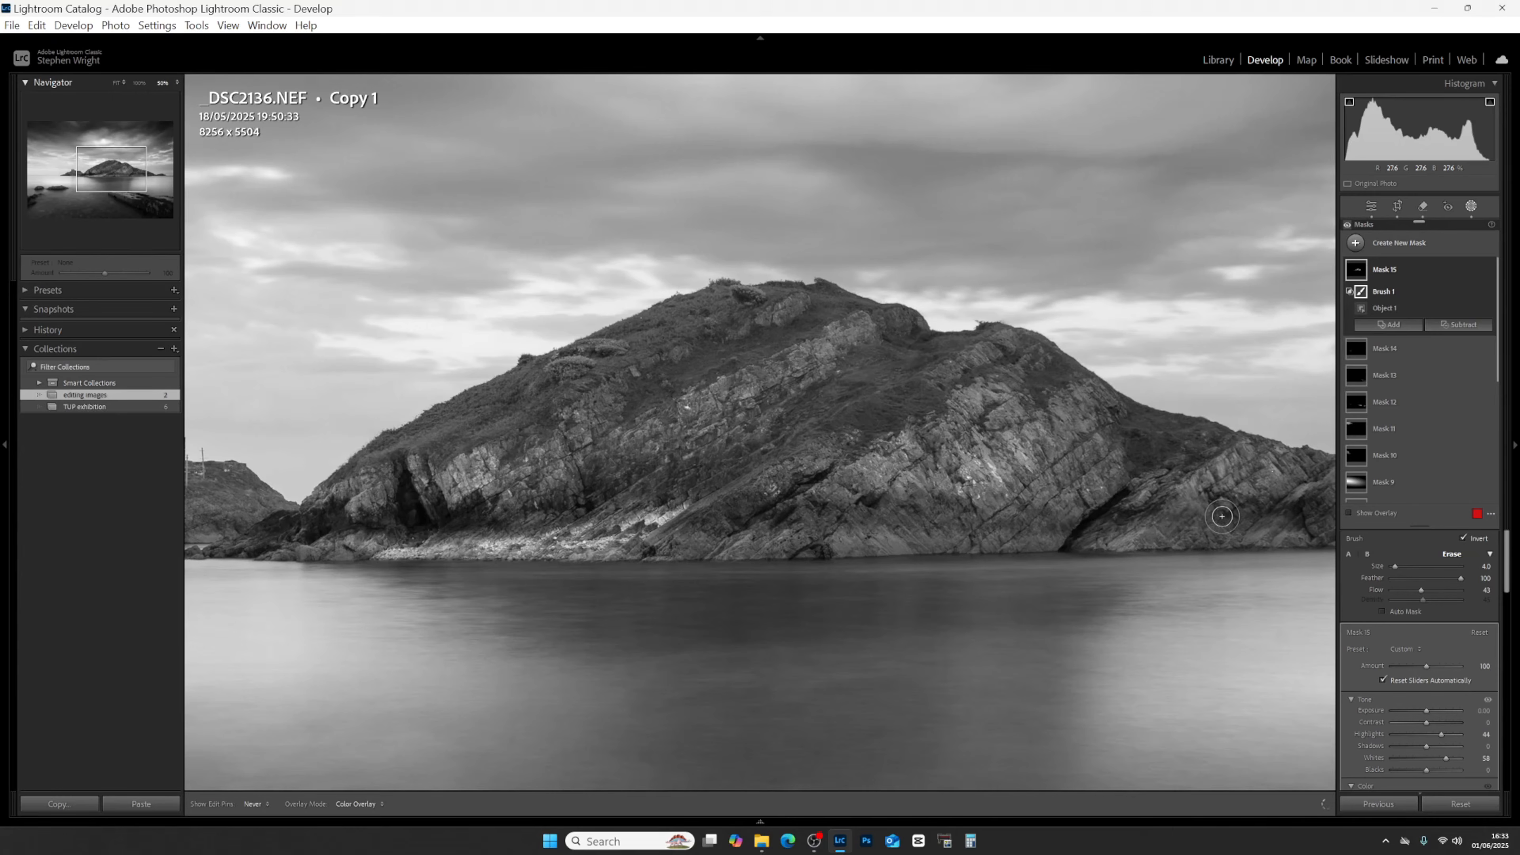
mouse_move(1313, 482)
left_mouse_down()
mouse_move(1287, 520)
mouse_move(1271, 504)
left_mouse_up()
mouse_move(1186, 508)
left_mouse_down()
mouse_move(1127, 539)
mouse_move(1177, 513)
mouse_move(1179, 535)
mouse_move(1222, 532)
left_mouse_up()
mouse_move(858, 328)
left_mouse_down()
mouse_move(665, 421)
mouse_move(856, 330)
mouse_move(747, 418)
mouse_move(811, 372)
mouse_move(740, 381)
mouse_move(775, 395)
mouse_move(742, 416)
mouse_move(792, 417)
mouse_move(655, 466)
mouse_move(801, 411)
left_mouse_up()
key("h")
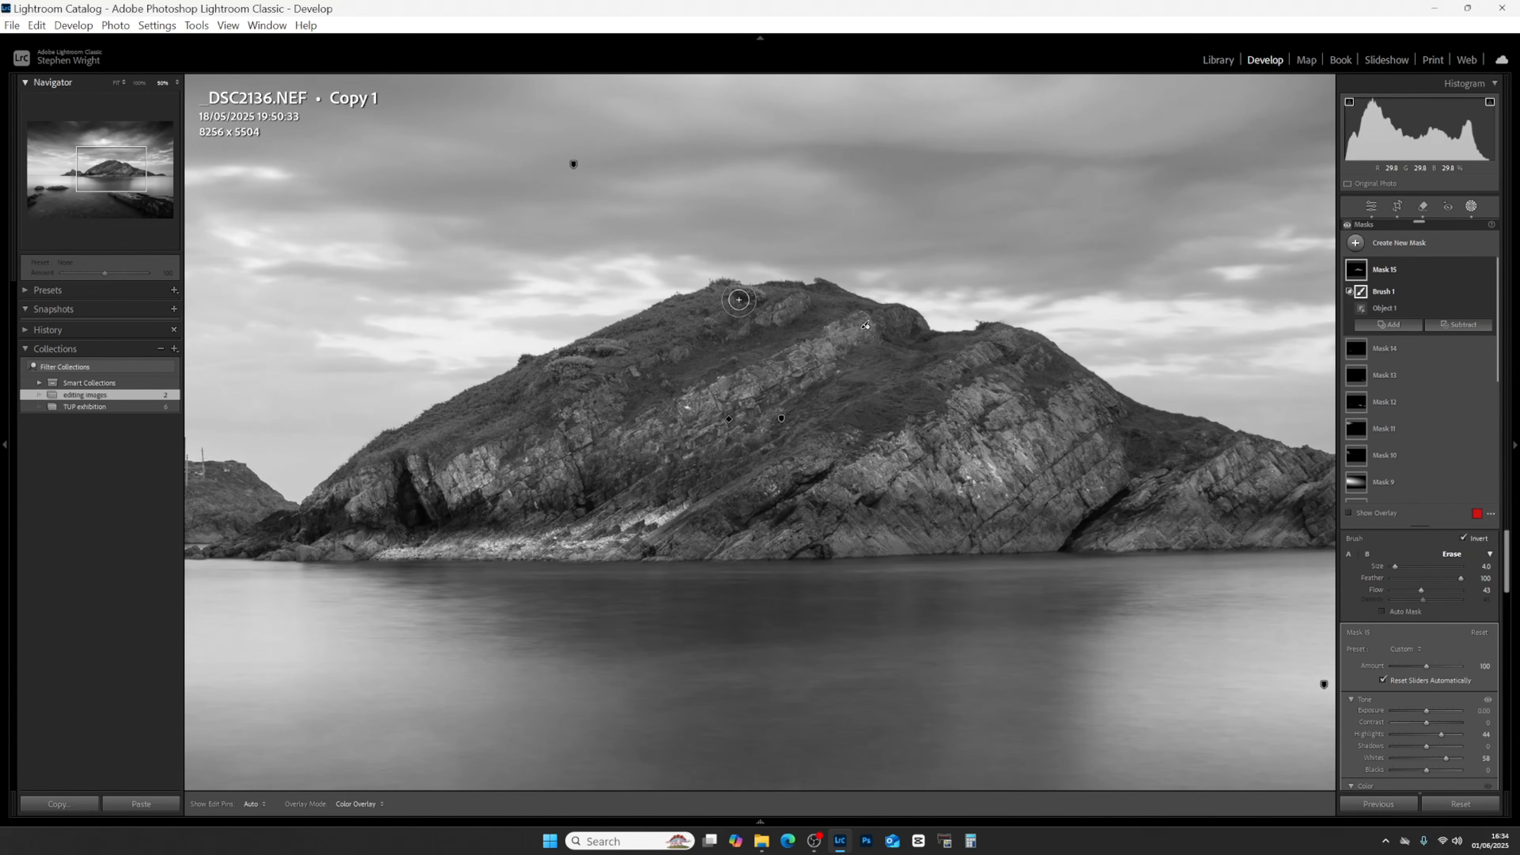
Paint the brush over the rocky outcrops on the island's upper-left slope with Flow at 43.
key("h")
mouse_move(588, 358)
left_mouse_down()
mouse_move(557, 376)
mouse_move(633, 359)
left_mouse_up()
key("h")
key("h")
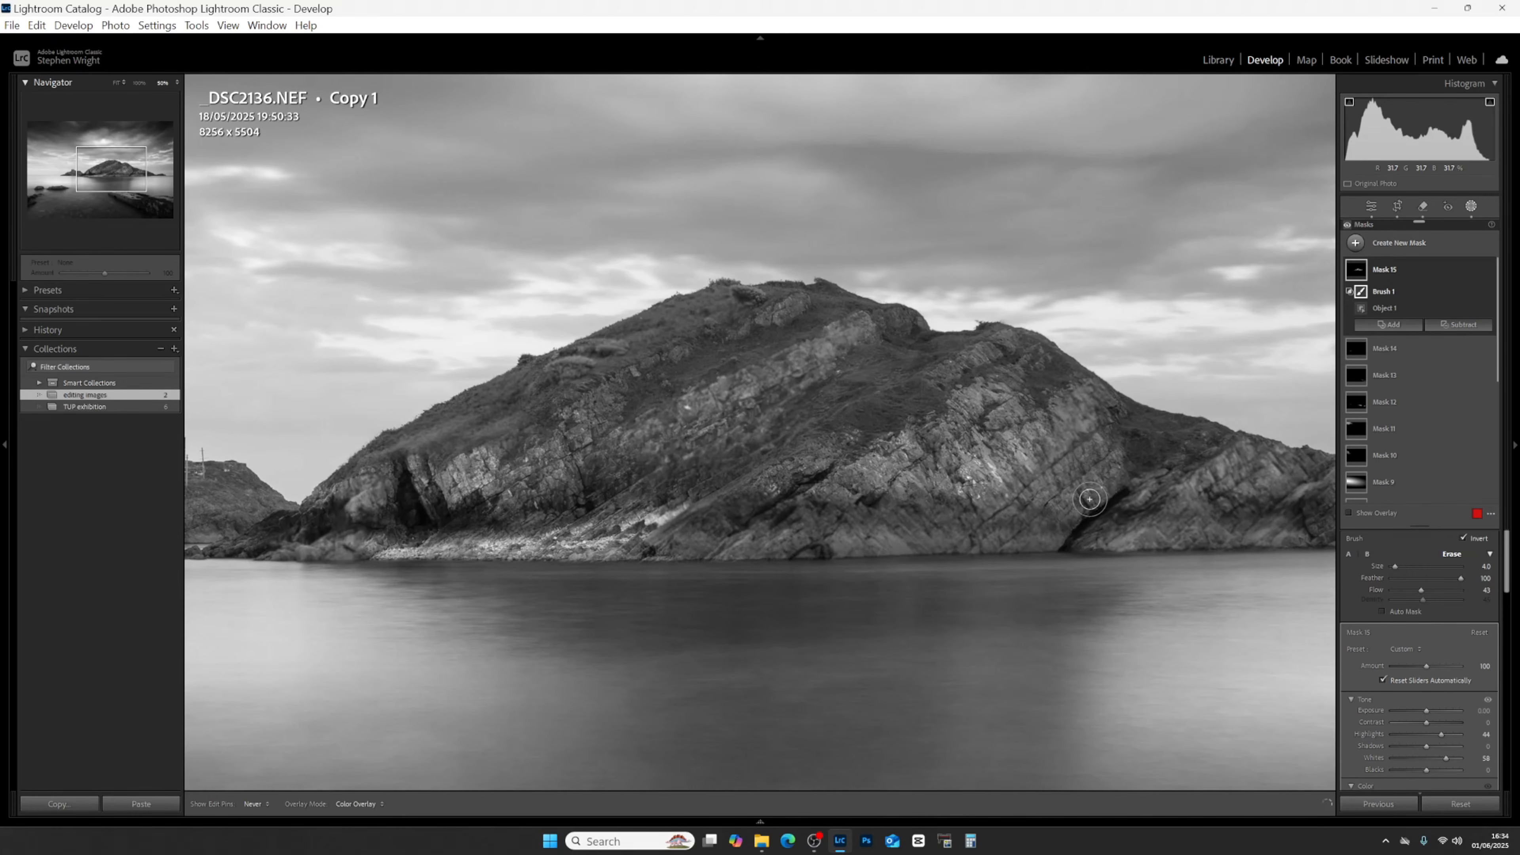
key("h")
Compare the island with the intersected brush mask hidden and shown, and view the whole photo.
left_click(1490, 271)
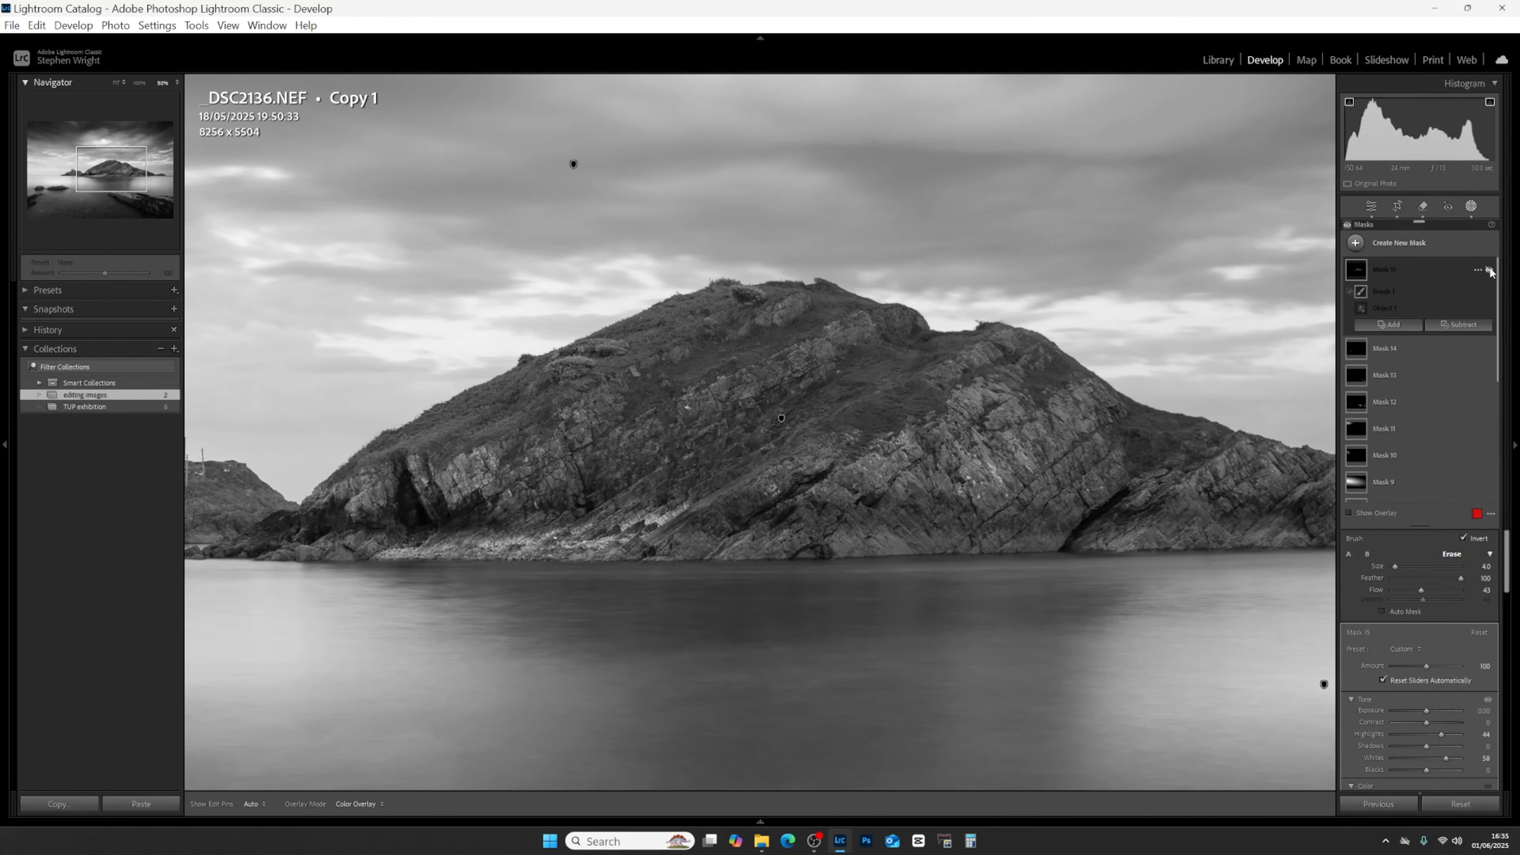
left_click(1490, 271)
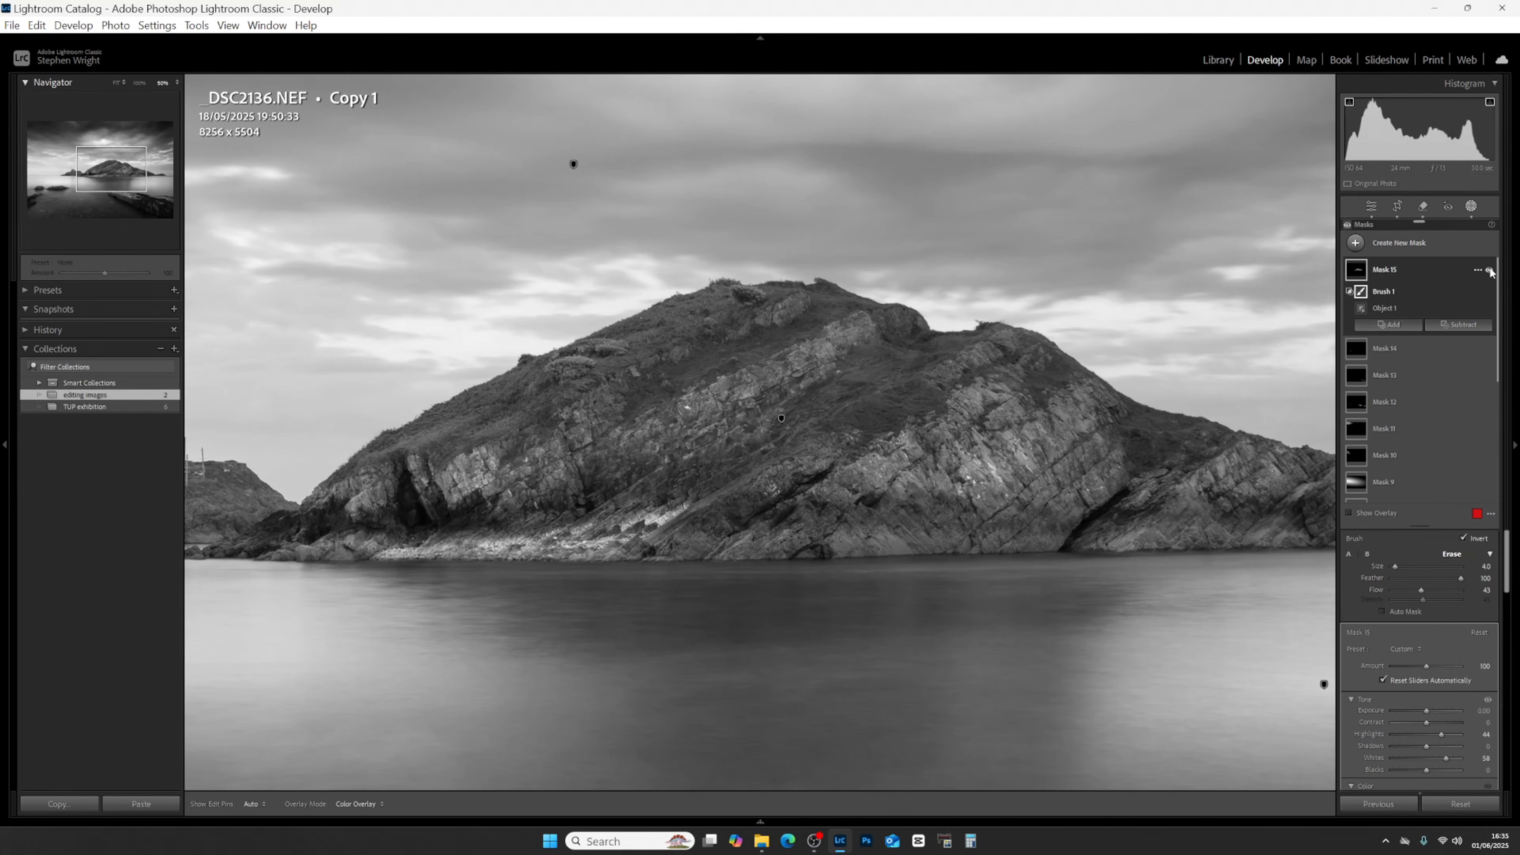
left_click(113, 82)
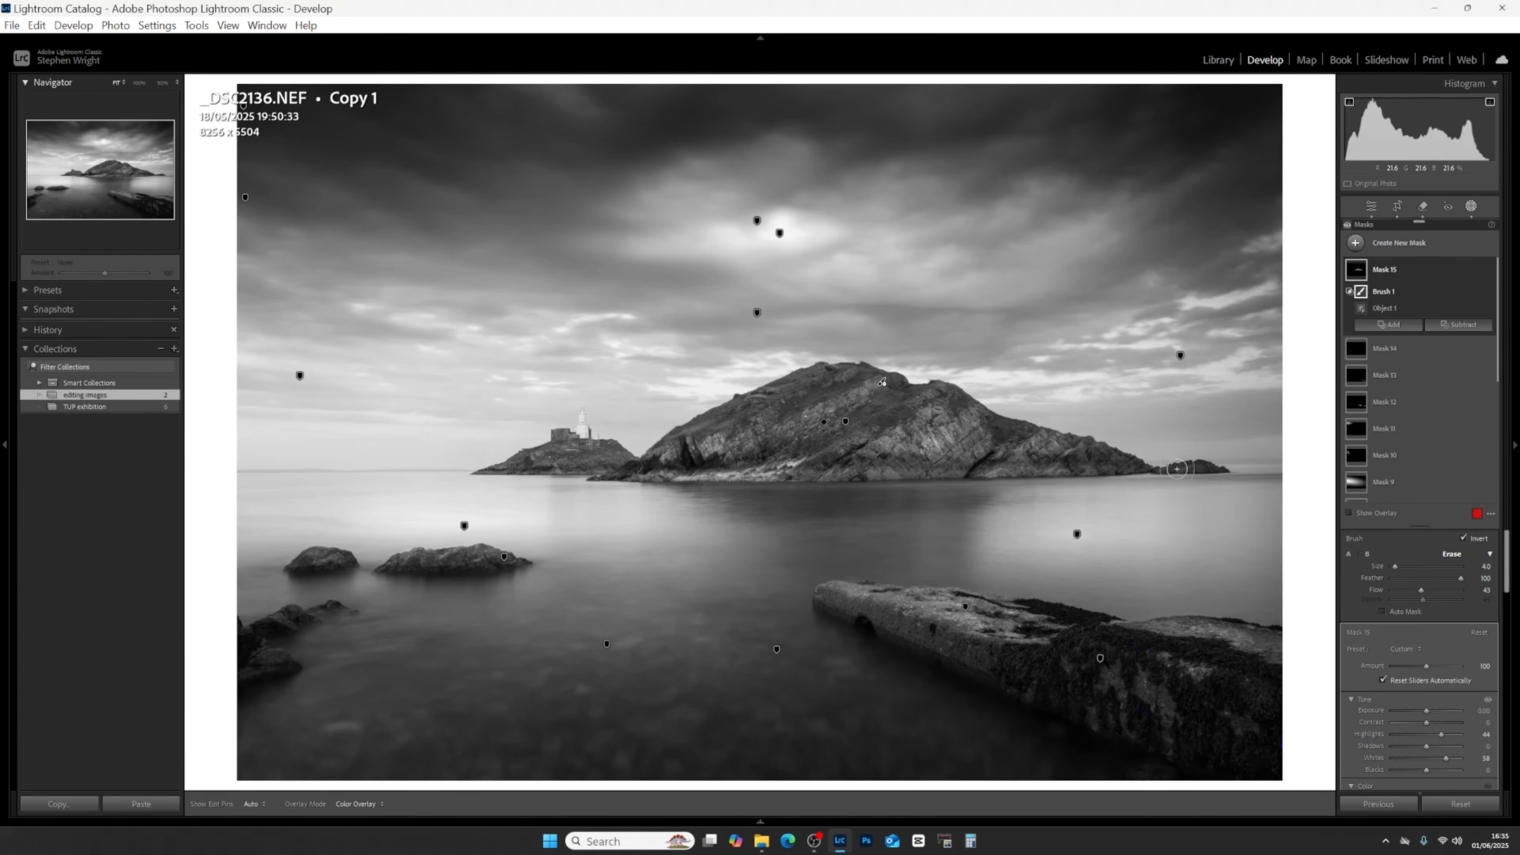
Zoom in on the small rocks at the island's far right end, paint the brush mask over them and return to the full photo.
key("z")
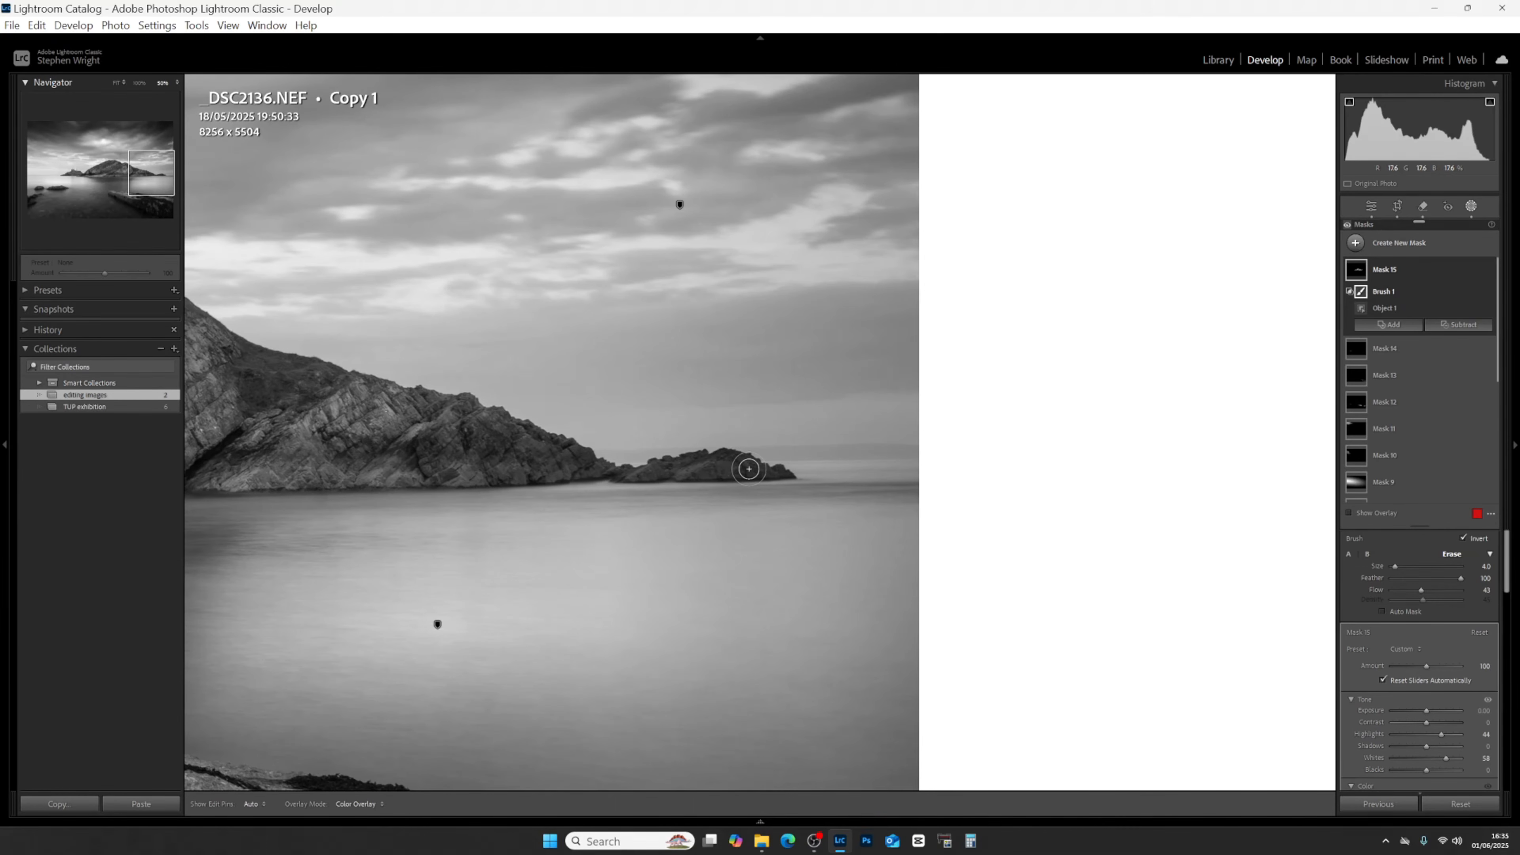
key("h")
key("h")
key("h")
key("h")
key("h")
left_click(117, 83)
key("h")
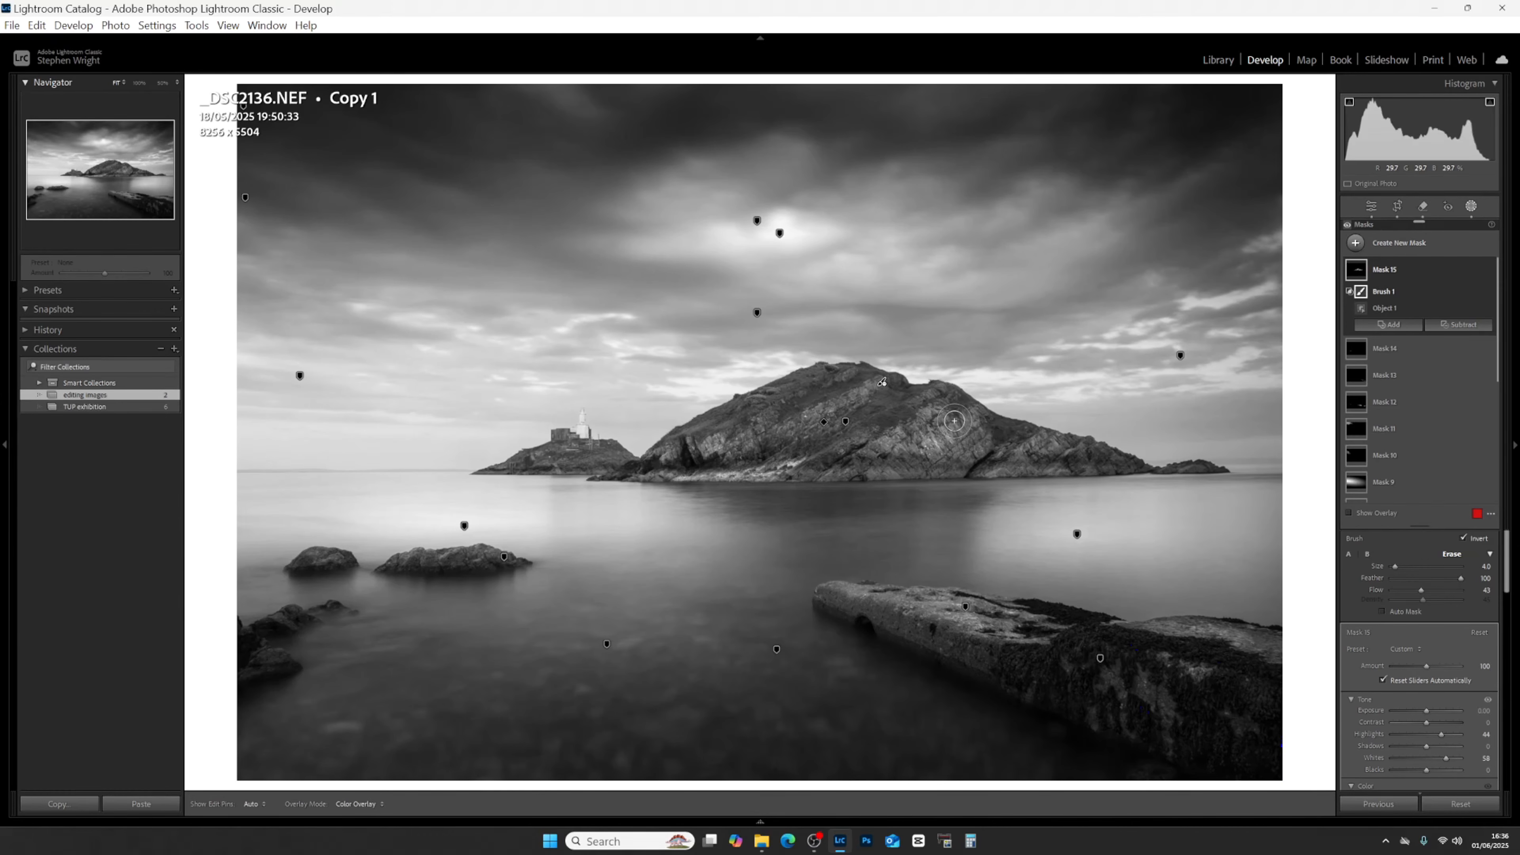
Compare the photo with Mask 15 off and on, and check the settings of the island's earlier object mask, Mask 3.
left_click(1490, 271)
left_click(1491, 271)
scroll(1393, 461, "down", 1)
scroll(1393, 461, "down", 5)
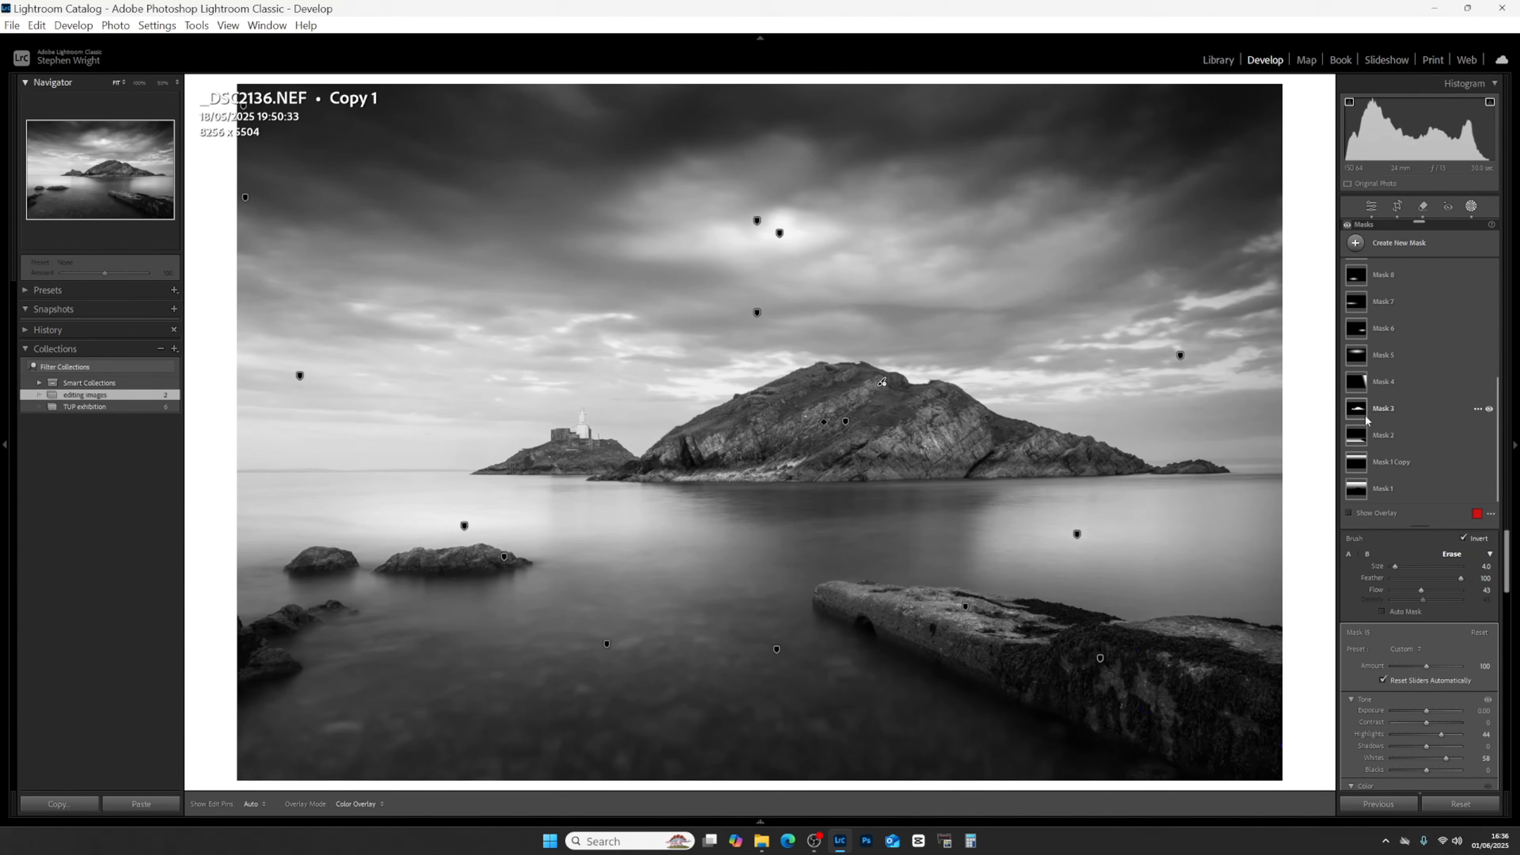
left_click(1364, 419)
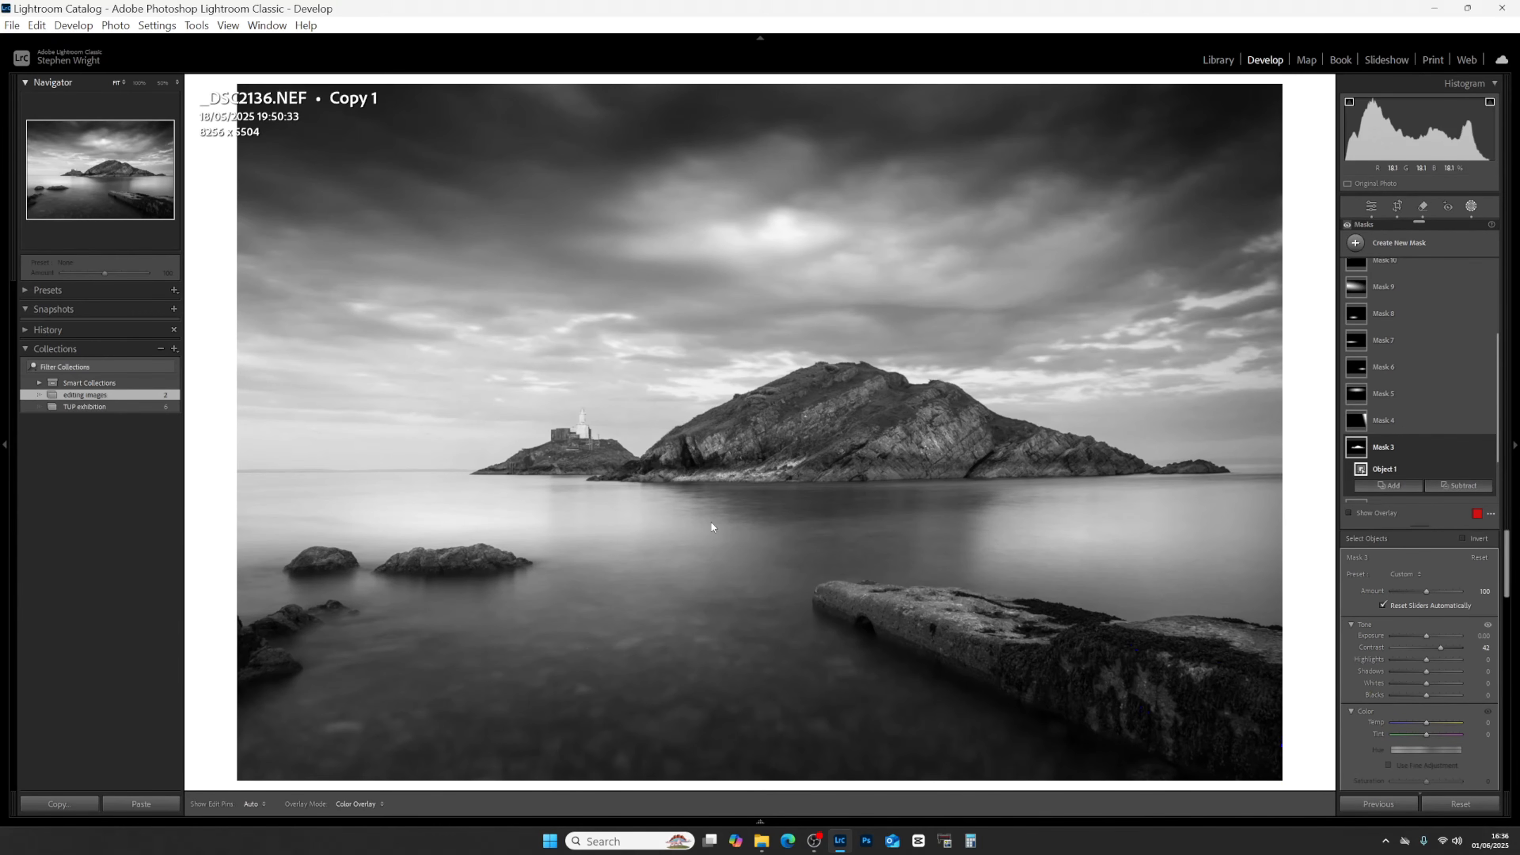
scroll(1459, 365, "up", 5)
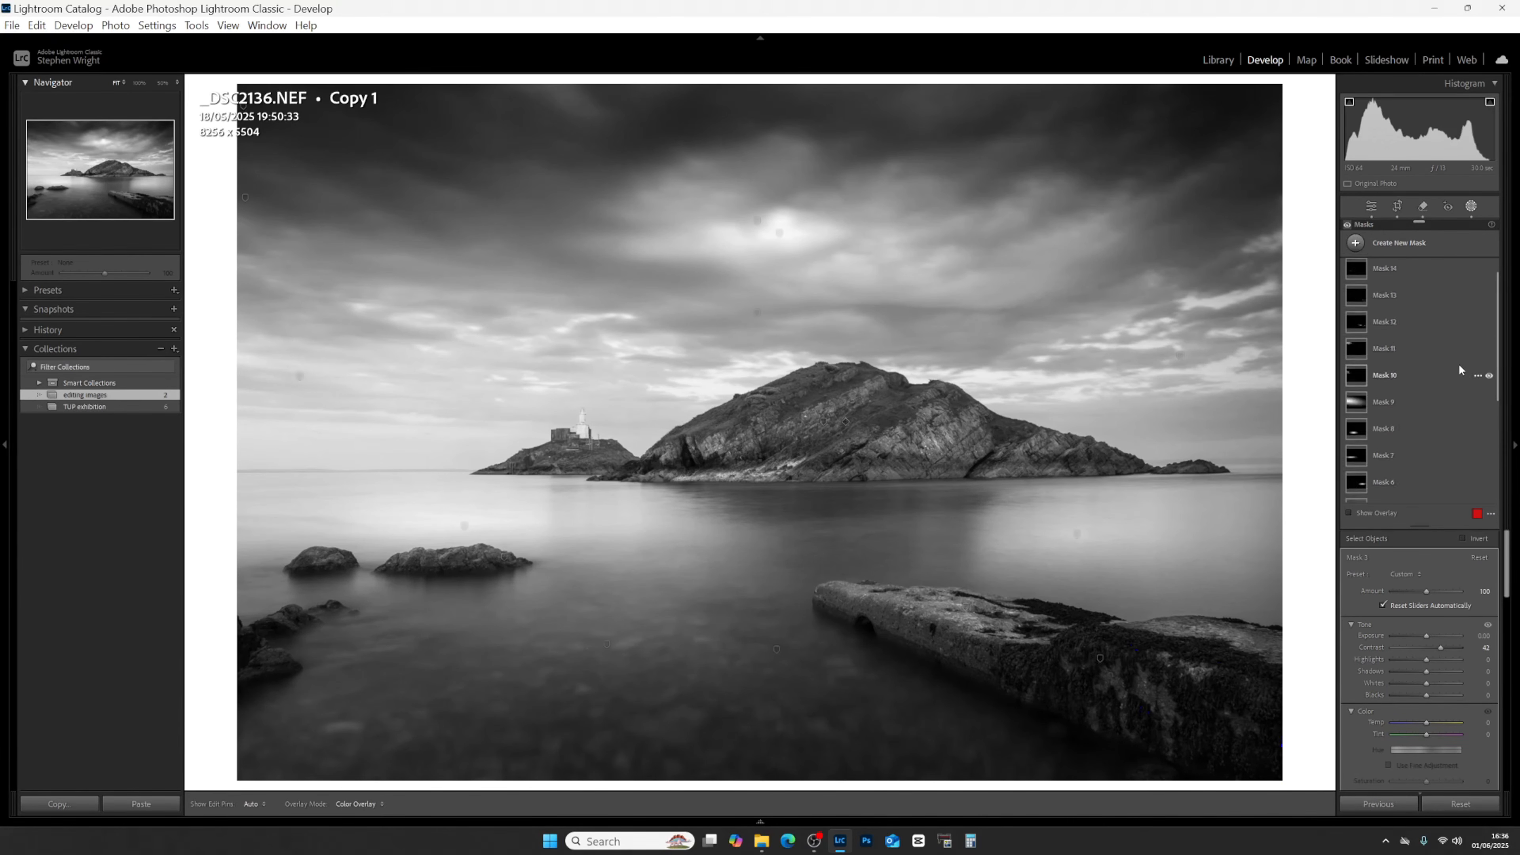
Create an object-selection mask covering the lighthouse and its small island, and zoom in to inspect its coverage.
left_click(1399, 243)
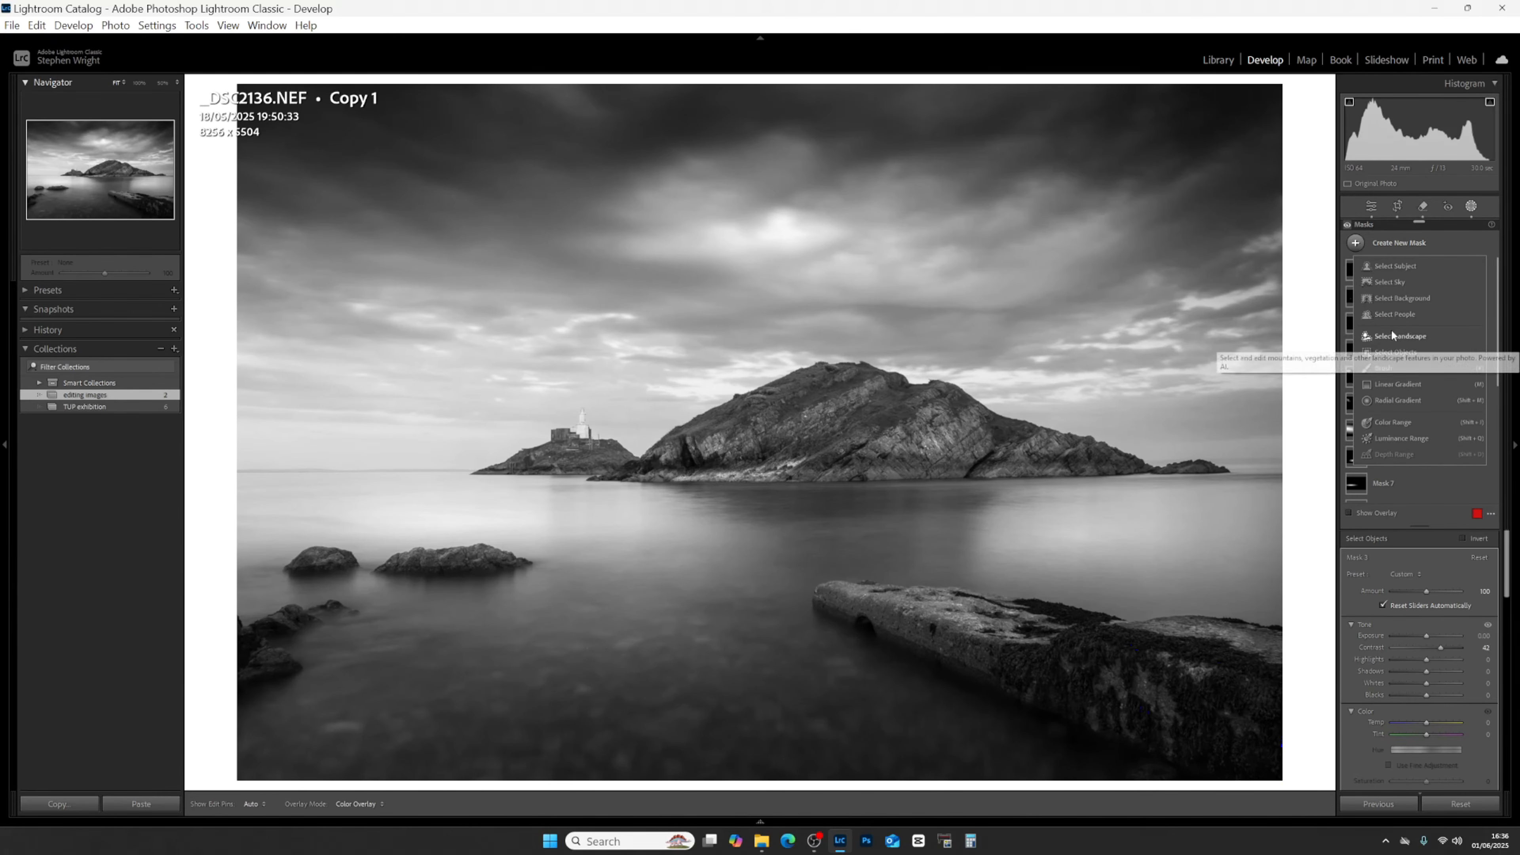
left_click(1362, 359)
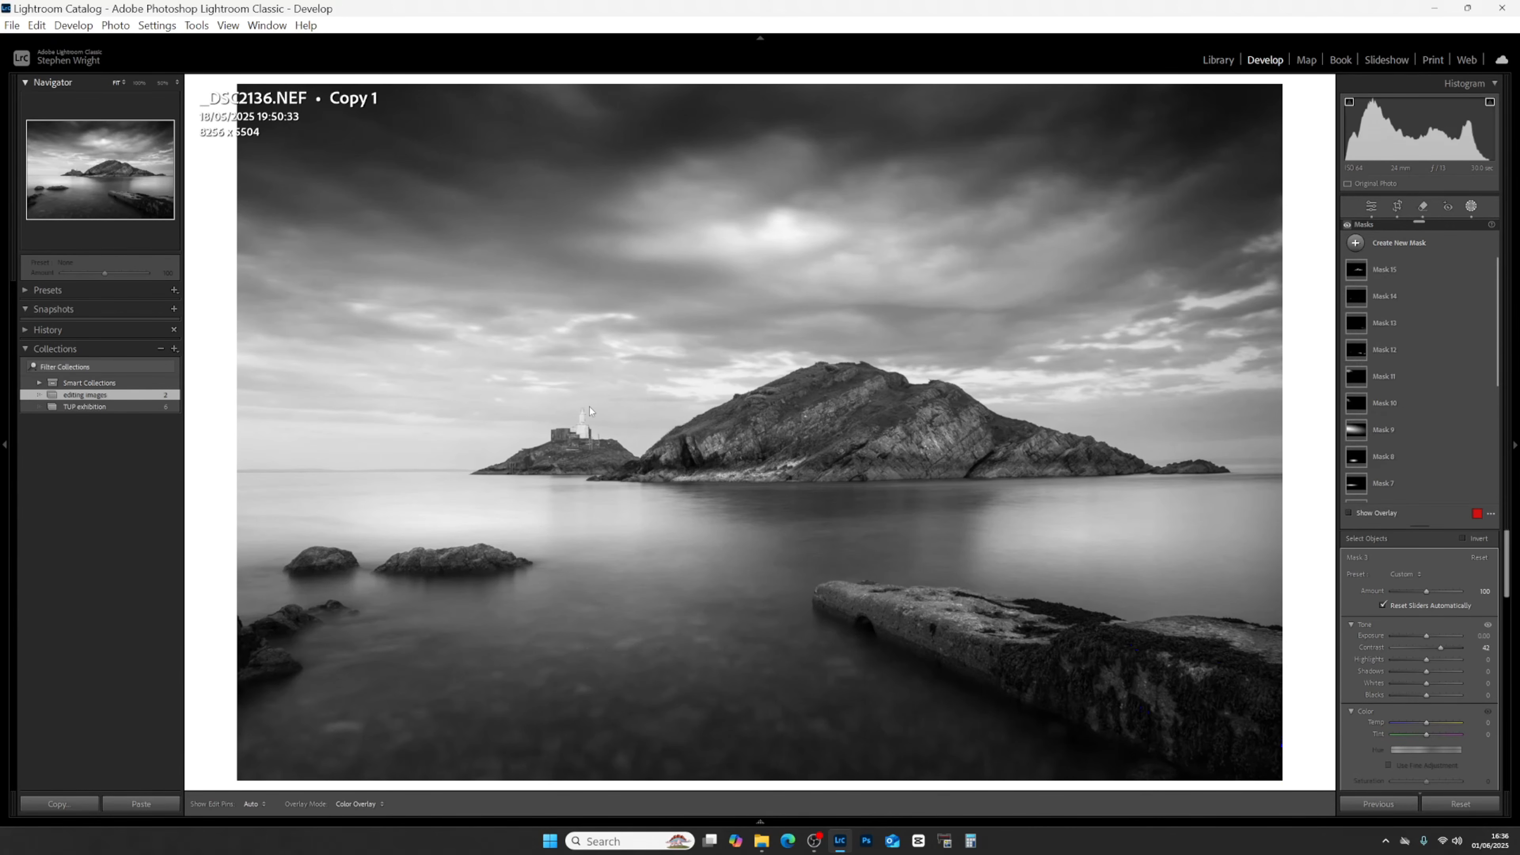
mouse_move(600, 452)
left_mouse_down()
mouse_move(628, 450)
mouse_move(592, 442)
mouse_move(580, 413)
mouse_move(473, 467)
mouse_move(612, 453)
left_mouse_up()
left_click(71, 169)
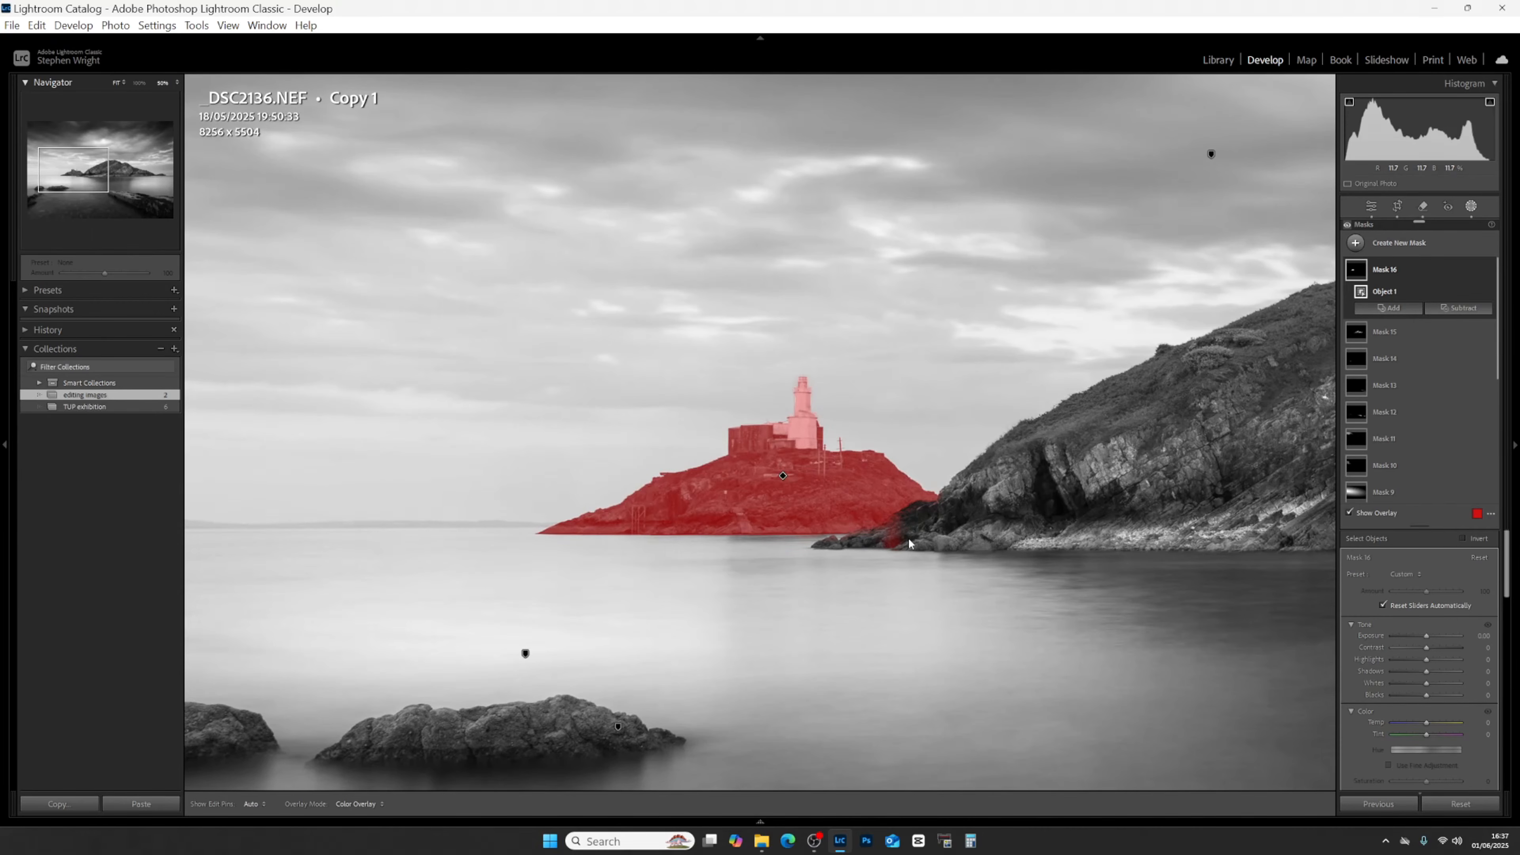
Subtract the overlap on the central island's shoreline rocks from the lighthouse mask with a brush.
left_click(1460, 309)
left_click(1449, 328)
mouse_move(901, 536)
left_mouse_down()
mouse_move(883, 541)
mouse_move(914, 540)
mouse_move(901, 517)
mouse_move(855, 539)
left_mouse_up()
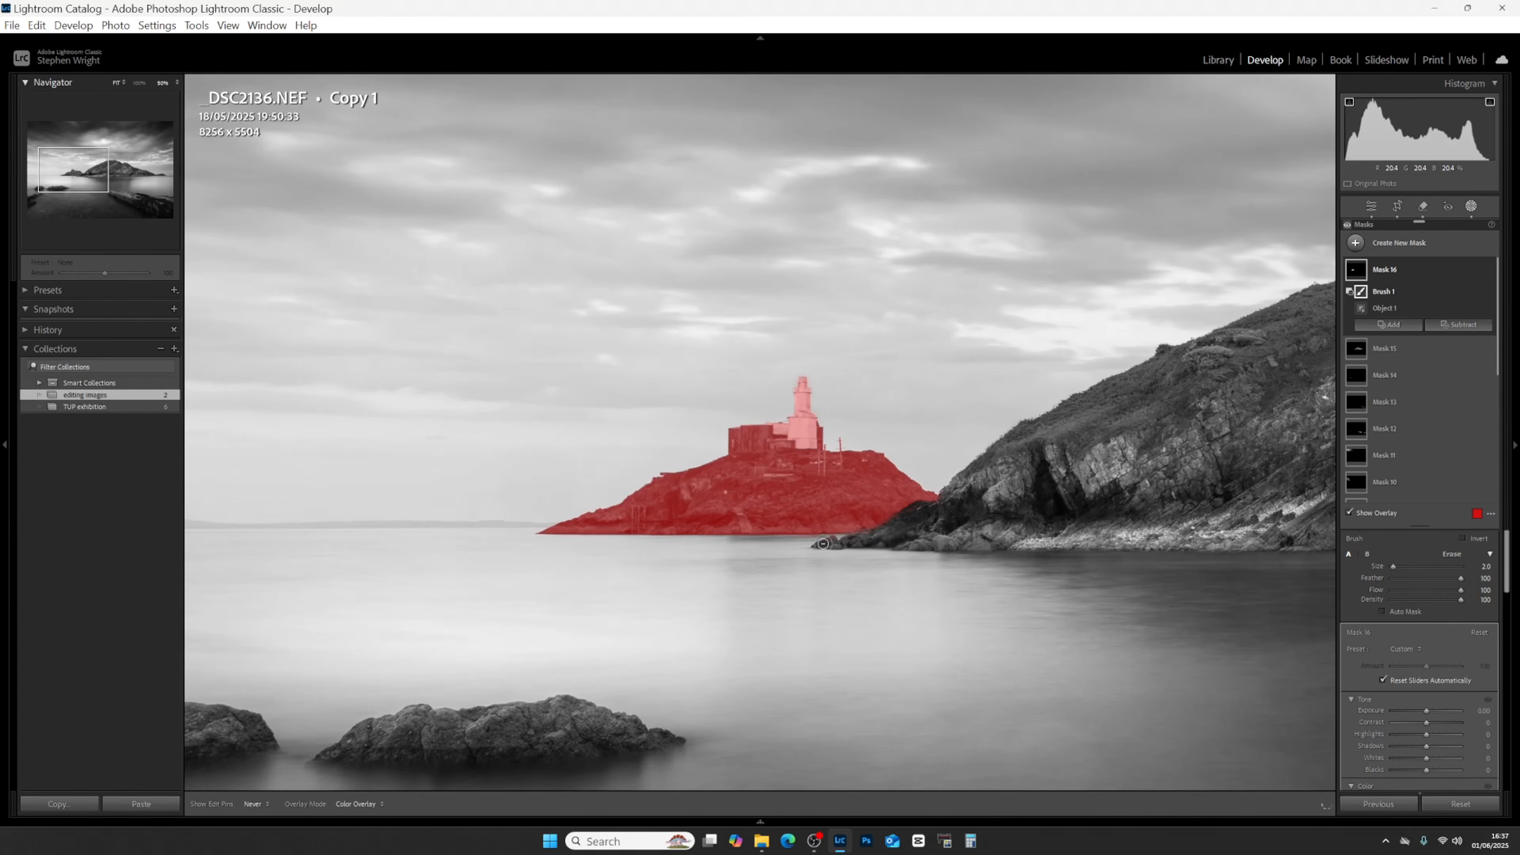
Set the lighthouse mask's Exposure to 0.28, Contrast to 7 and Blacks to about -5, and fit the photo to the view.
left_click_drag(1427, 711, 1429, 716)
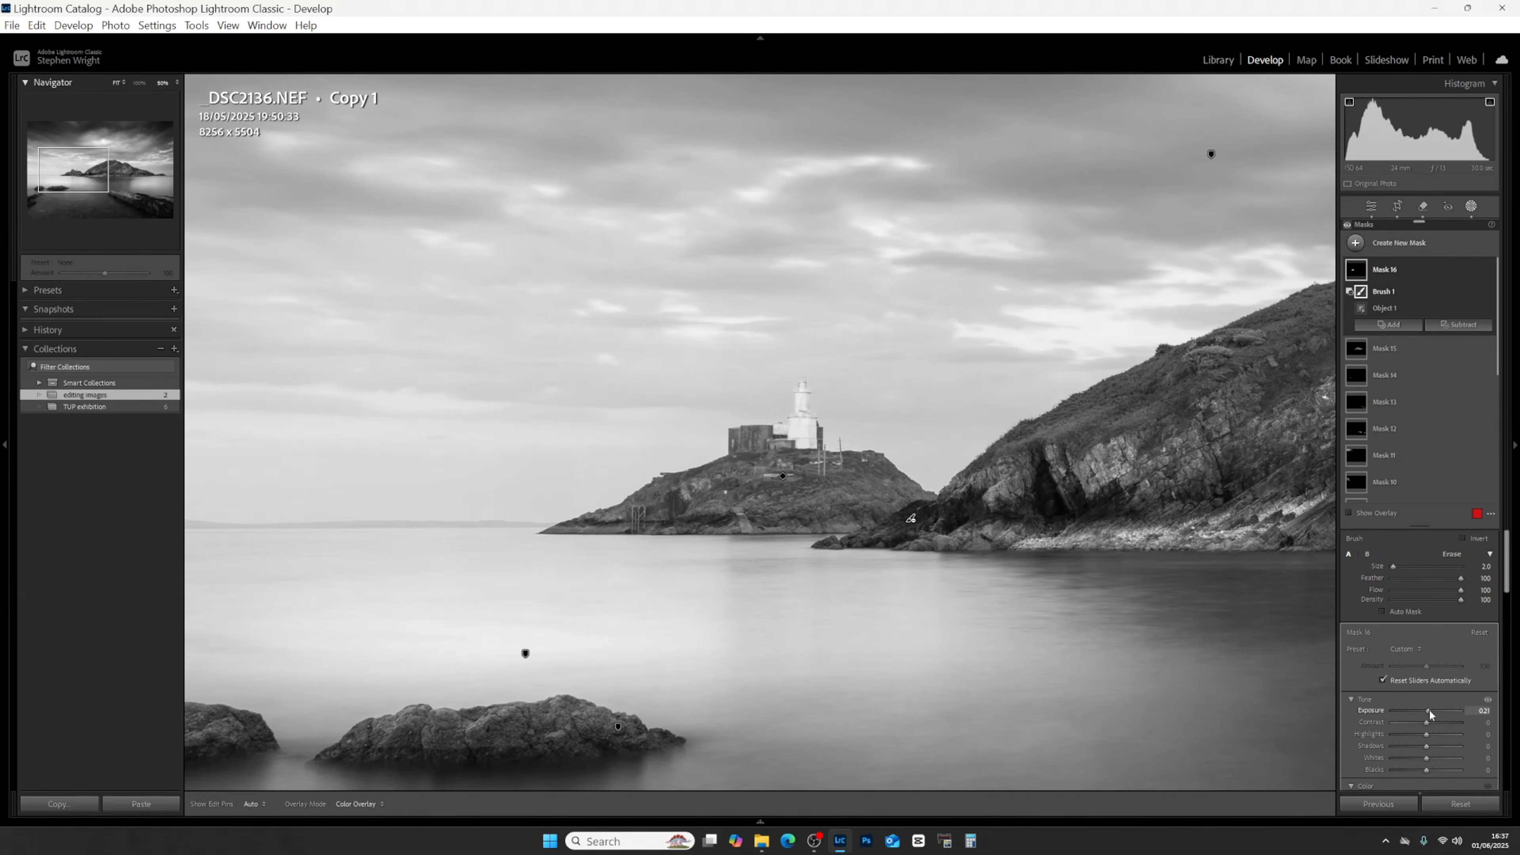
left_click_drag(1433, 713, 1431, 713)
left_click(115, 83)
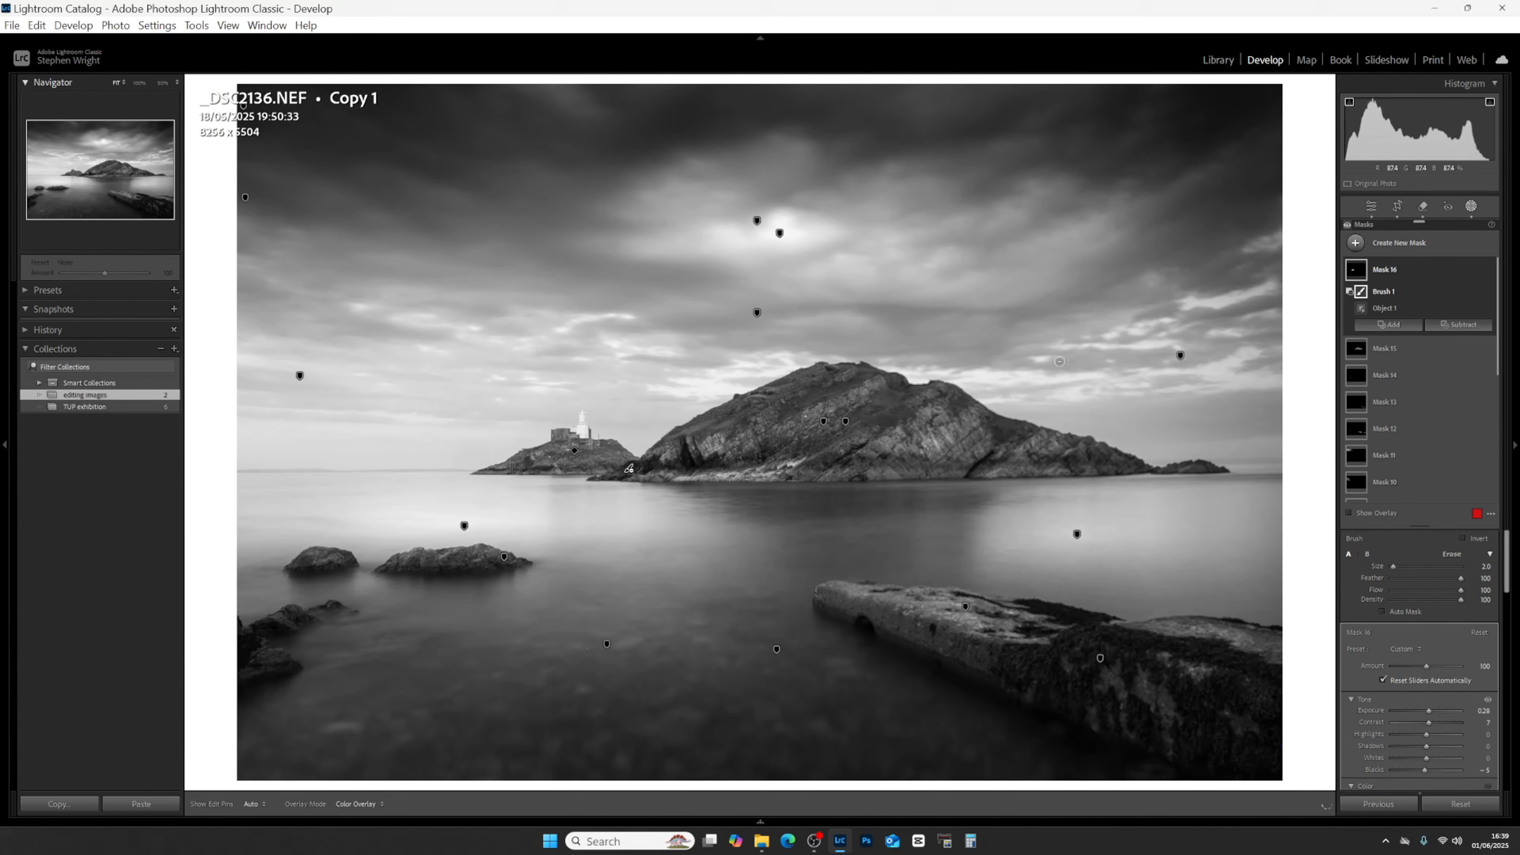
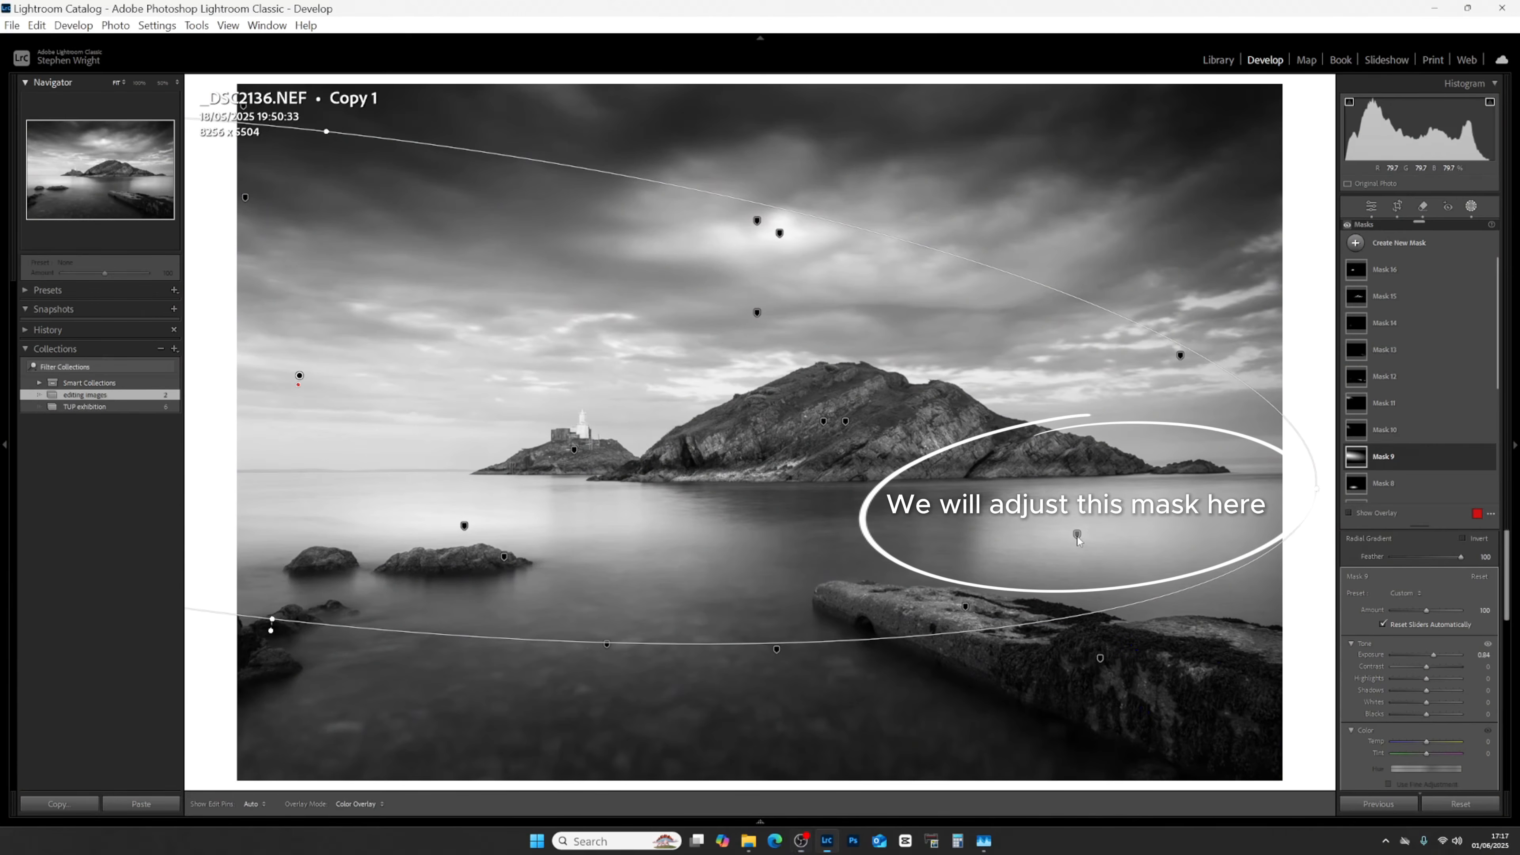
Select the radial mask on the water at the right and set its Exposure to 0.35 and Whites to 42.
left_click(1077, 536)
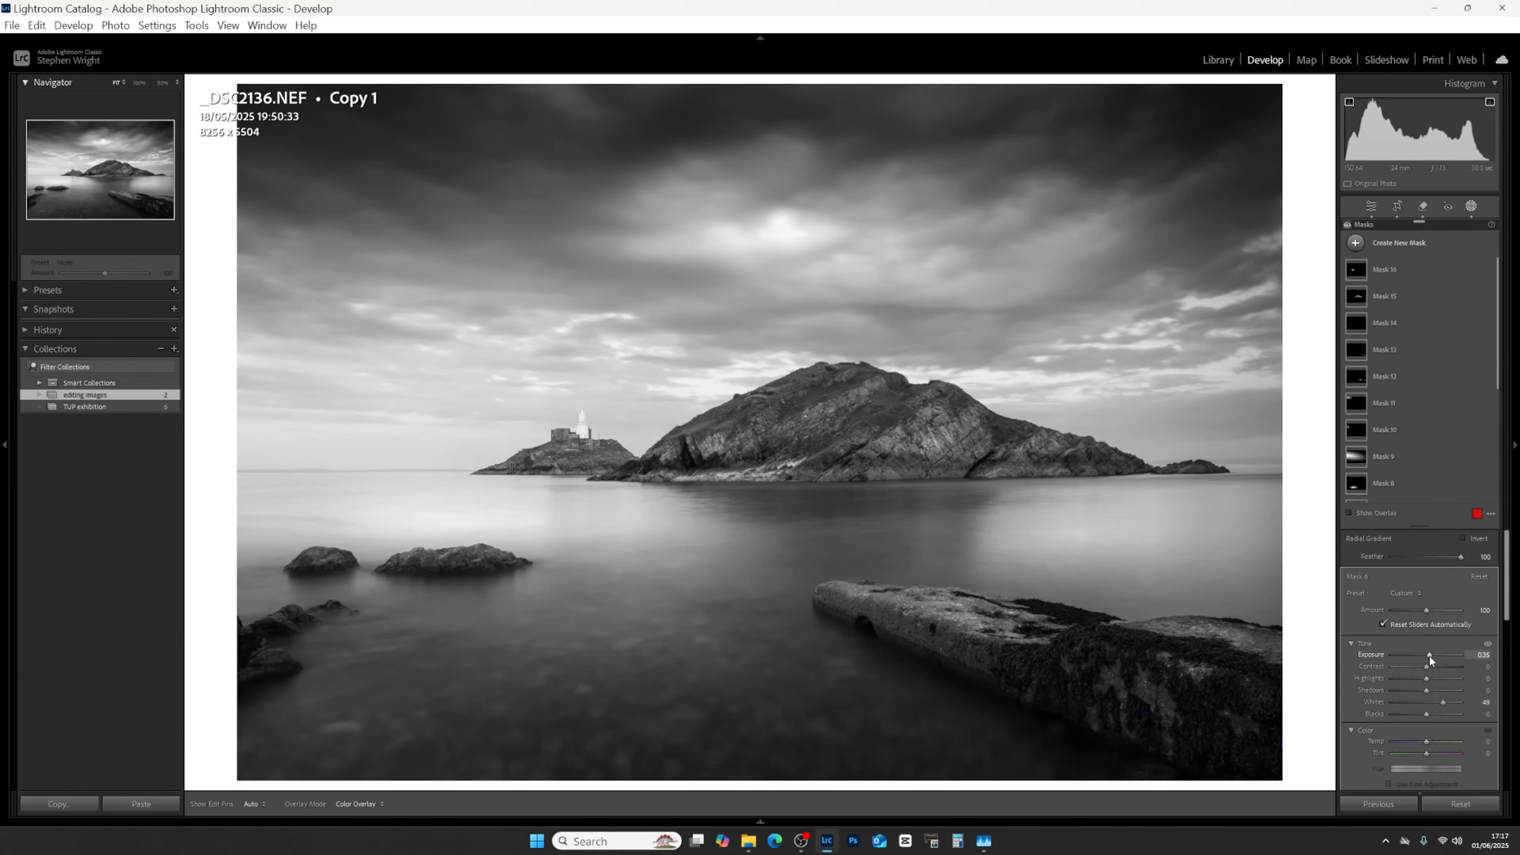
left_click_drag(1429, 654, 1427, 656)
left_click_drag(1428, 657, 1429, 657)
left_click_drag(1427, 654, 1428, 655)
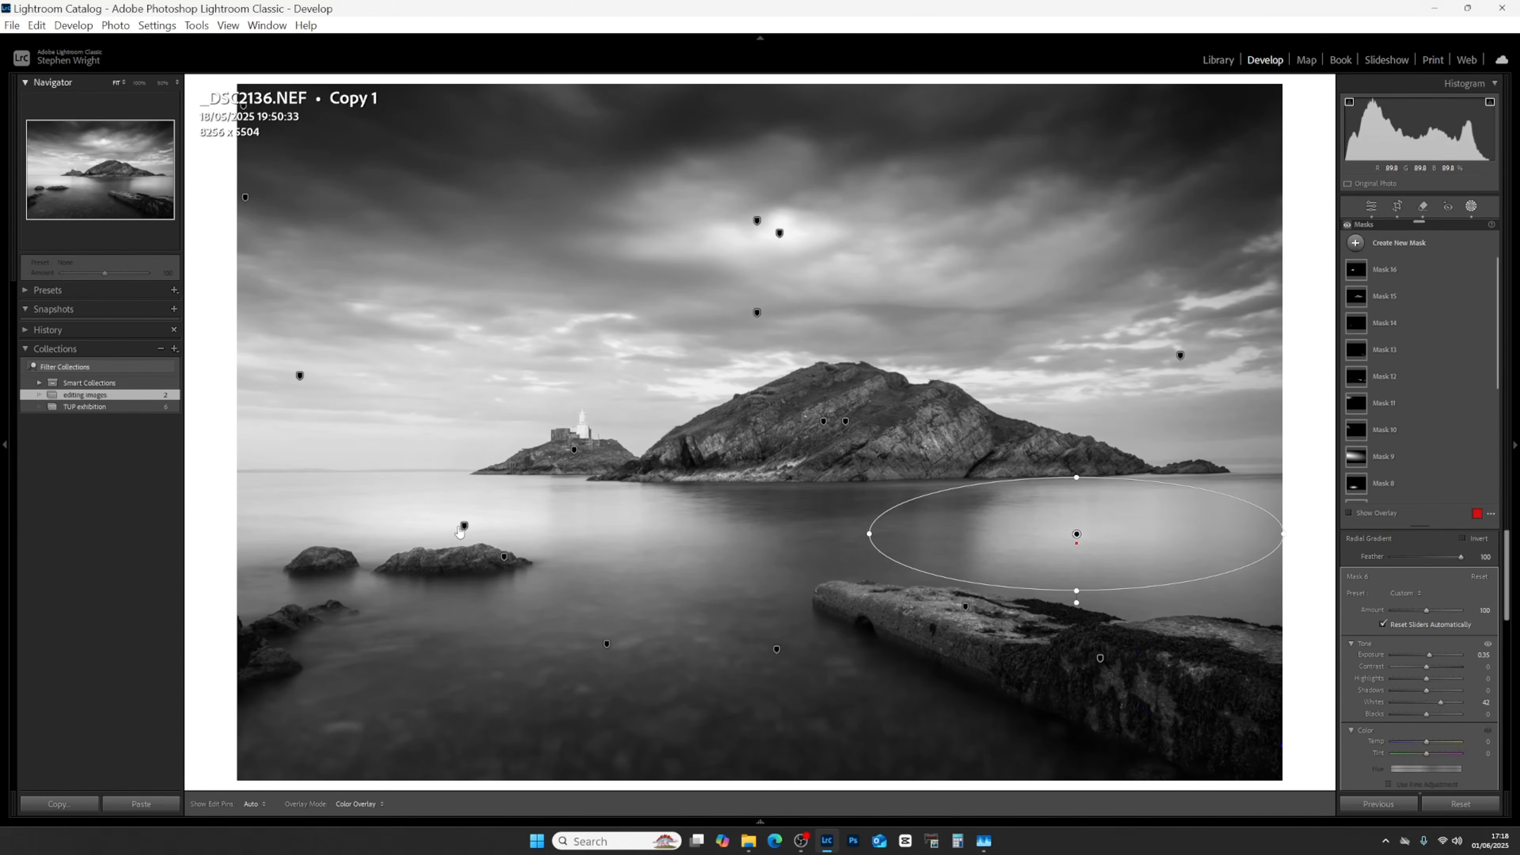
Select the radial mask on the water at the left, narrow its ellipse and move it right, below the lighthouse island.
left_click(466, 527)
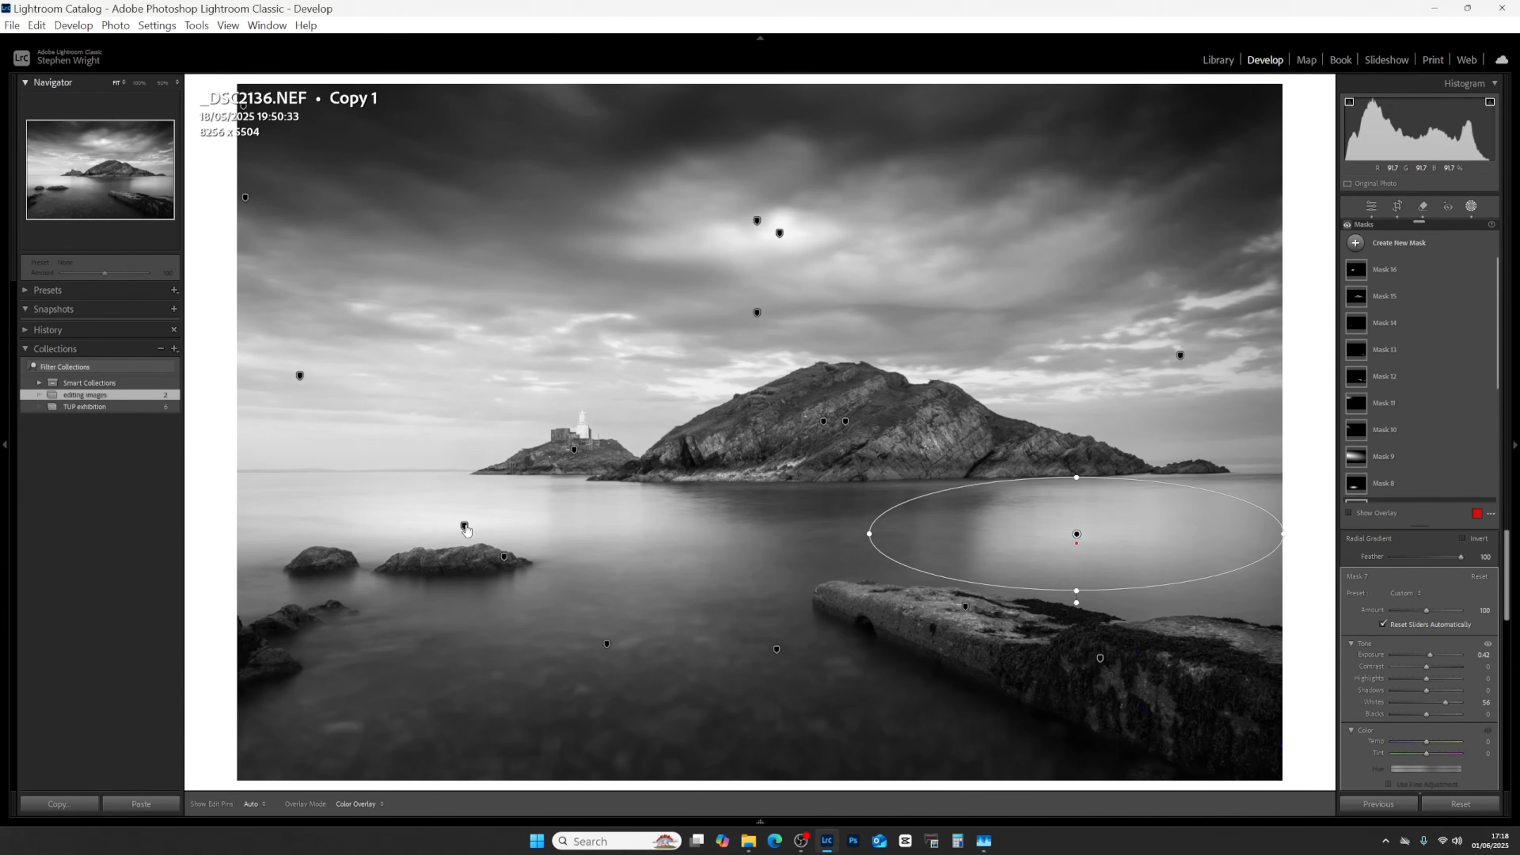
left_click(465, 527)
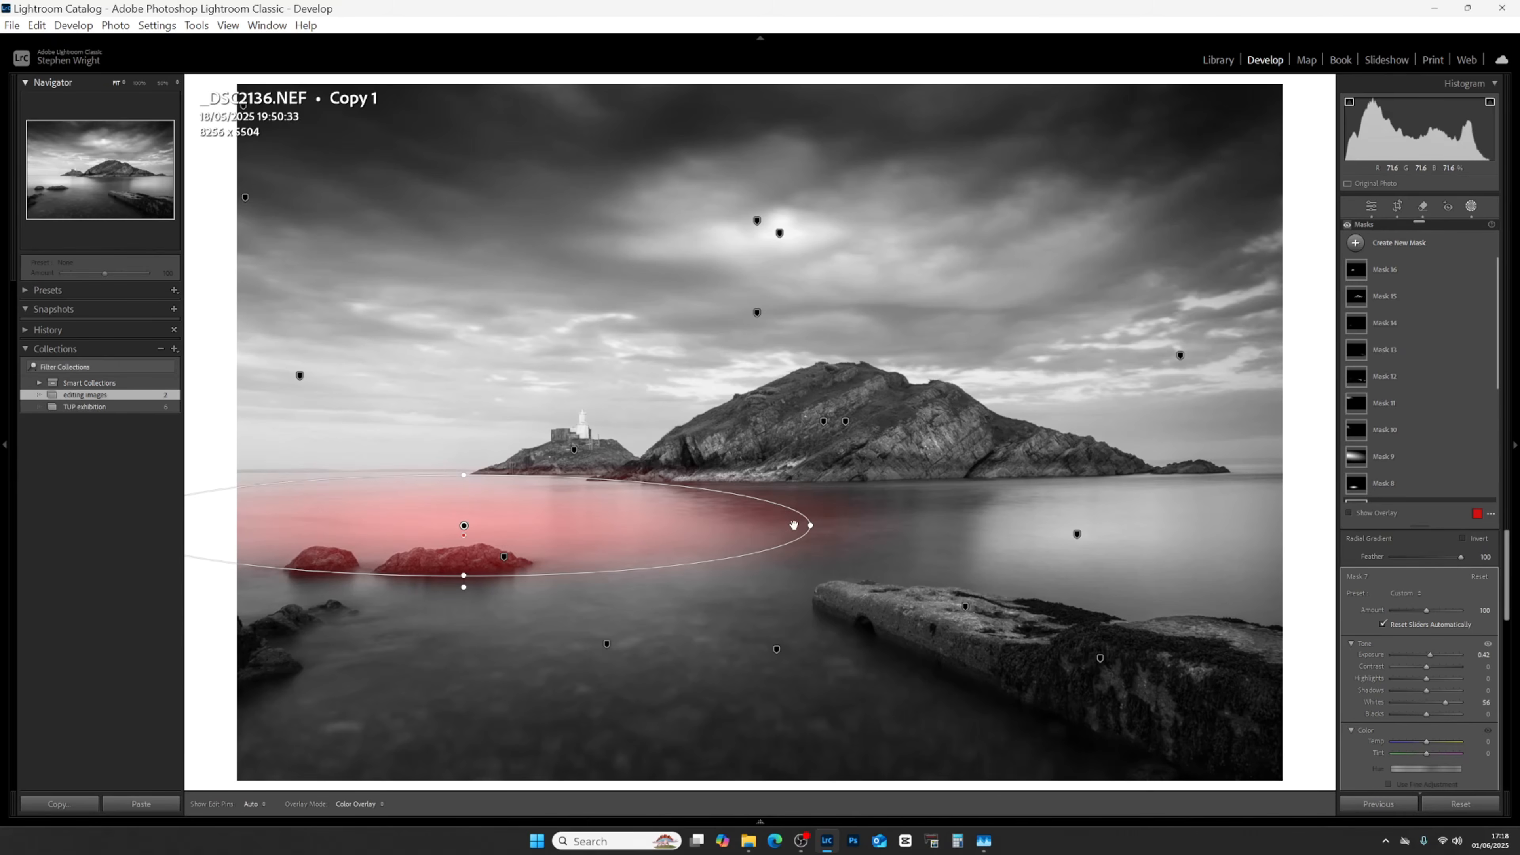
left_click_drag(808, 525, 743, 523)
left_click_drag(478, 525, 524, 525)
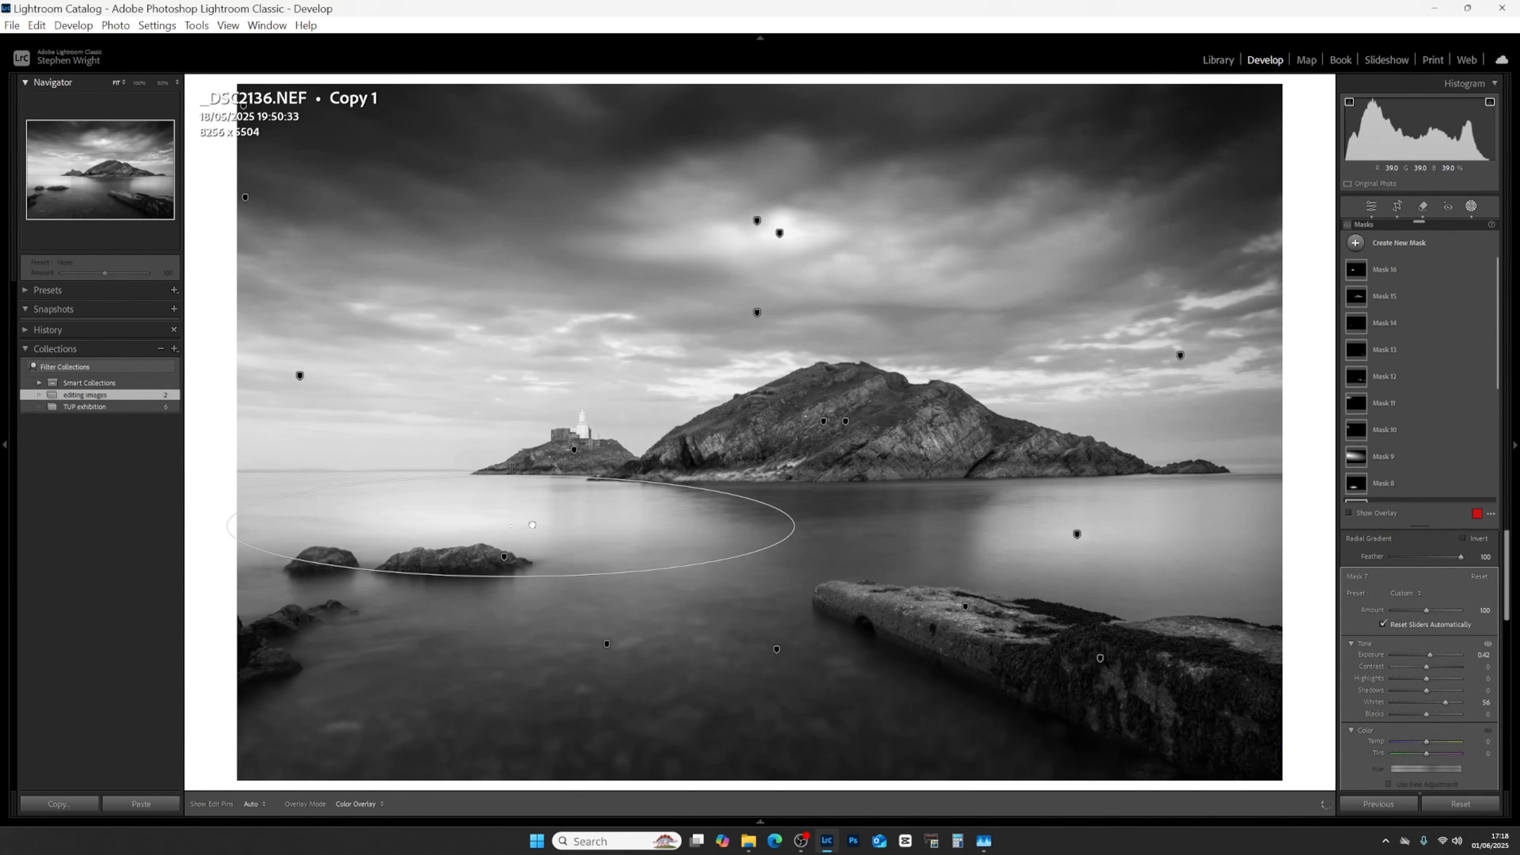
Nudge the radial mask on the water below the lighthouse island into place and set its Exposure to 0.70.
left_click_drag(537, 523, 536, 524)
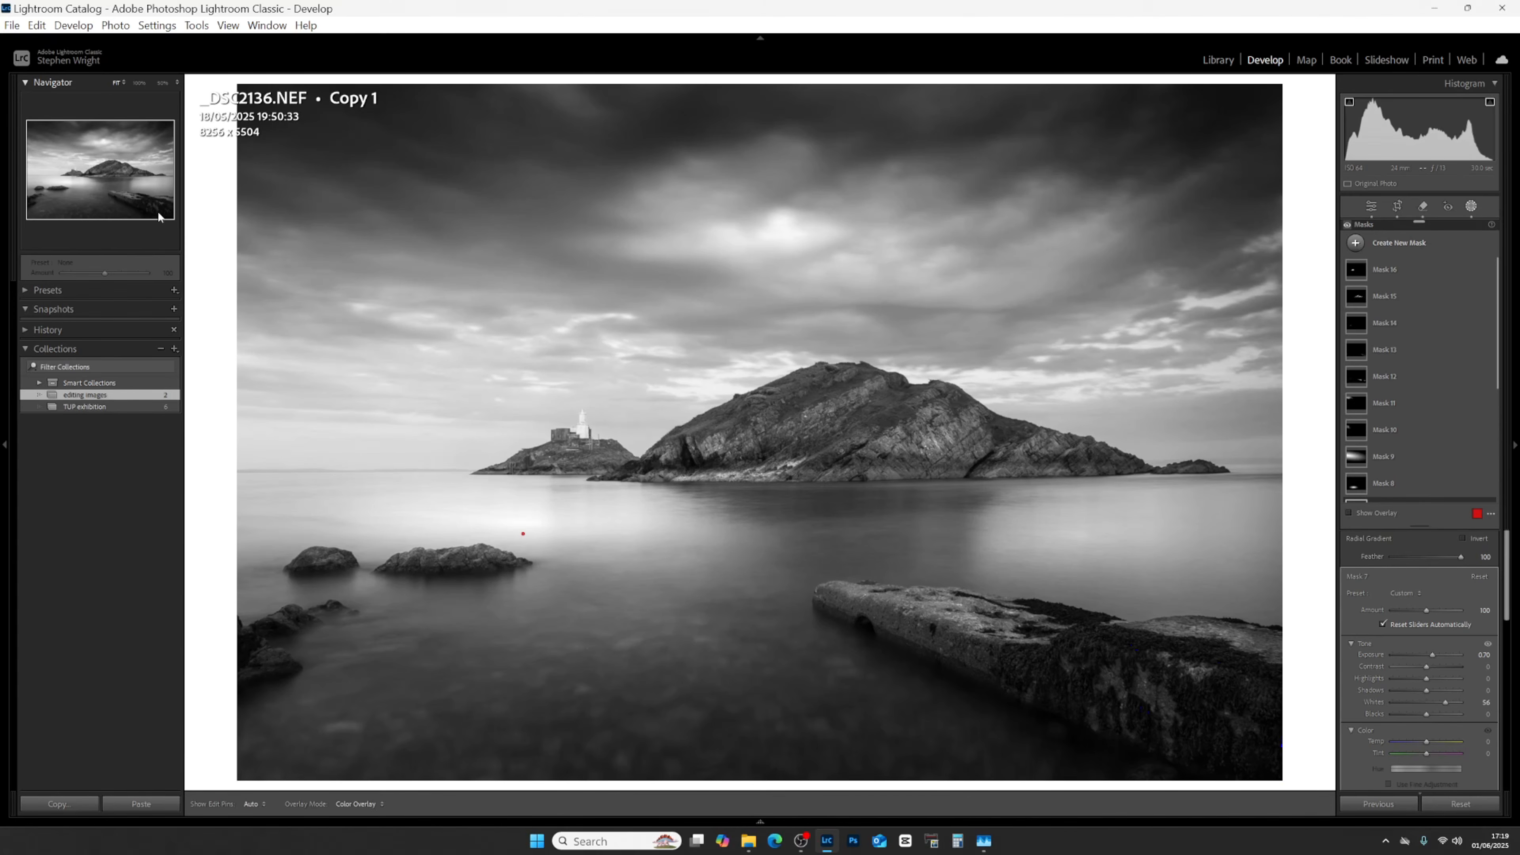
Zoom in on the lighthouse and create an object mask covering the white lighthouse tower.
left_click(73, 171)
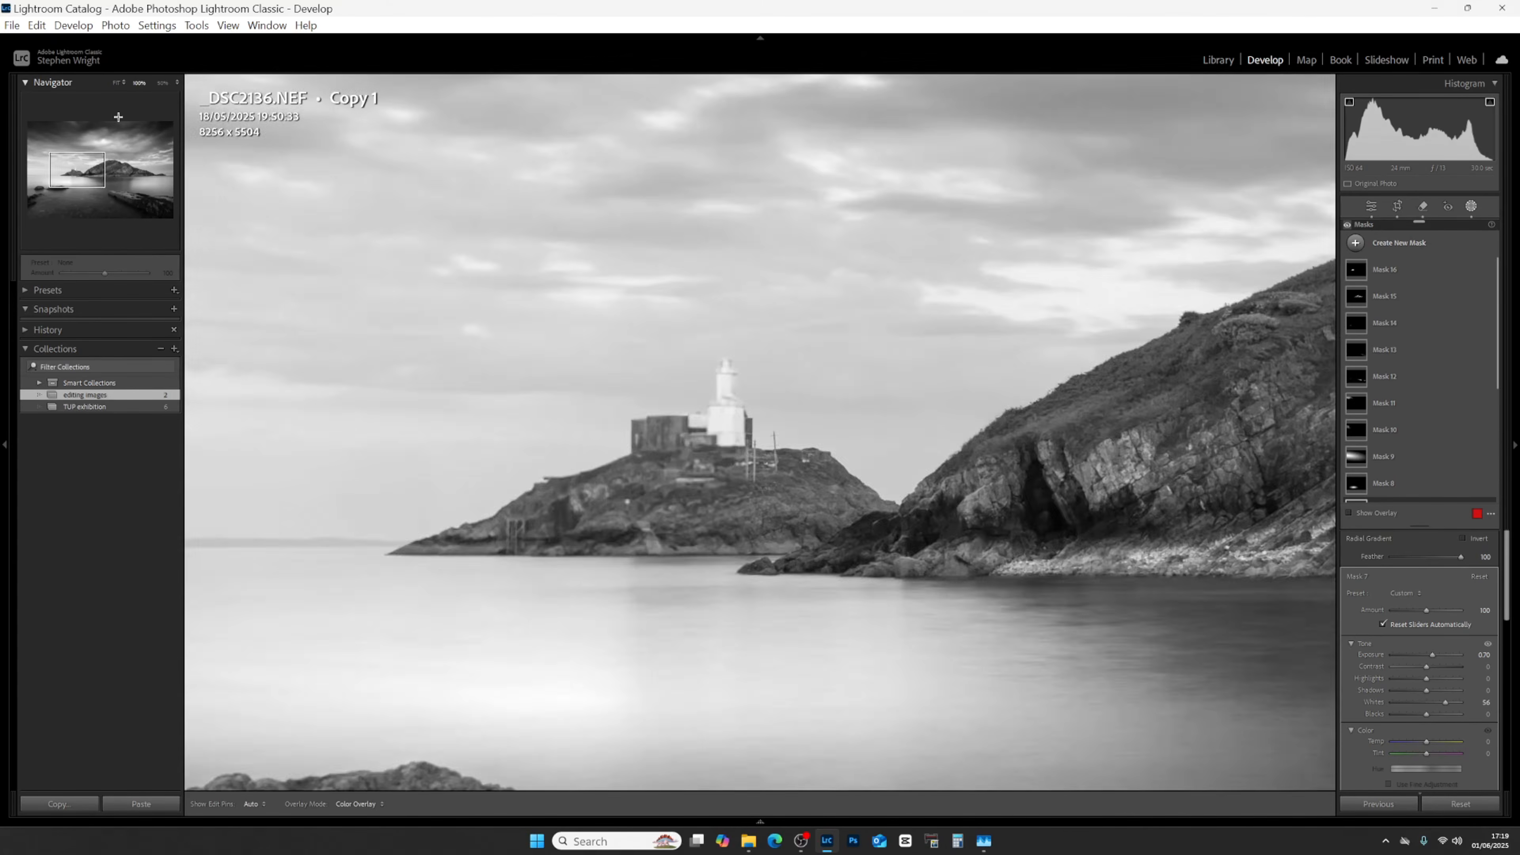
left_click_drag(75, 171, 74, 169)
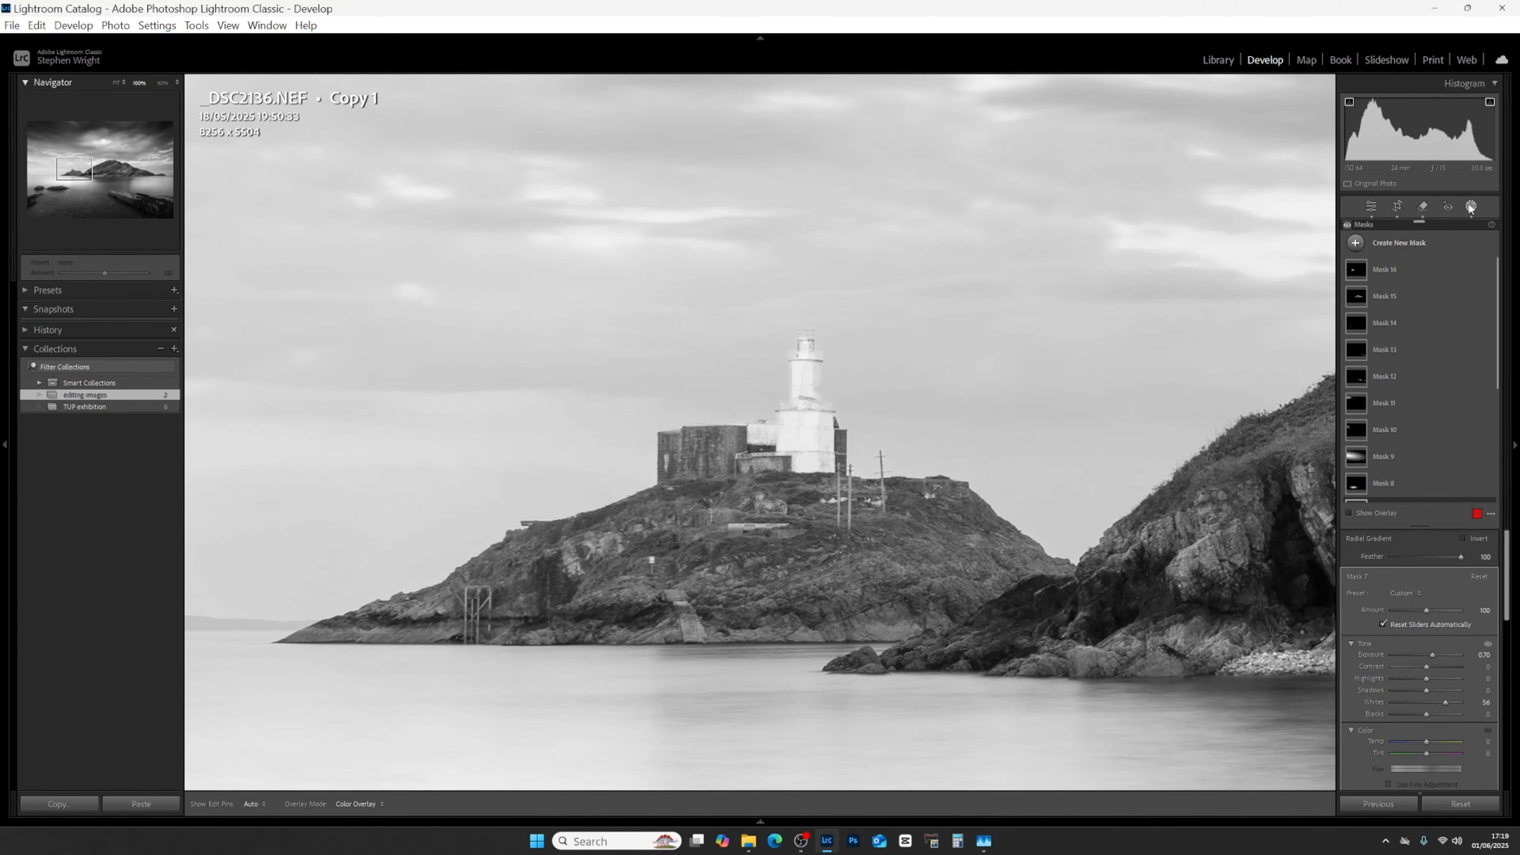
left_click(1401, 245)
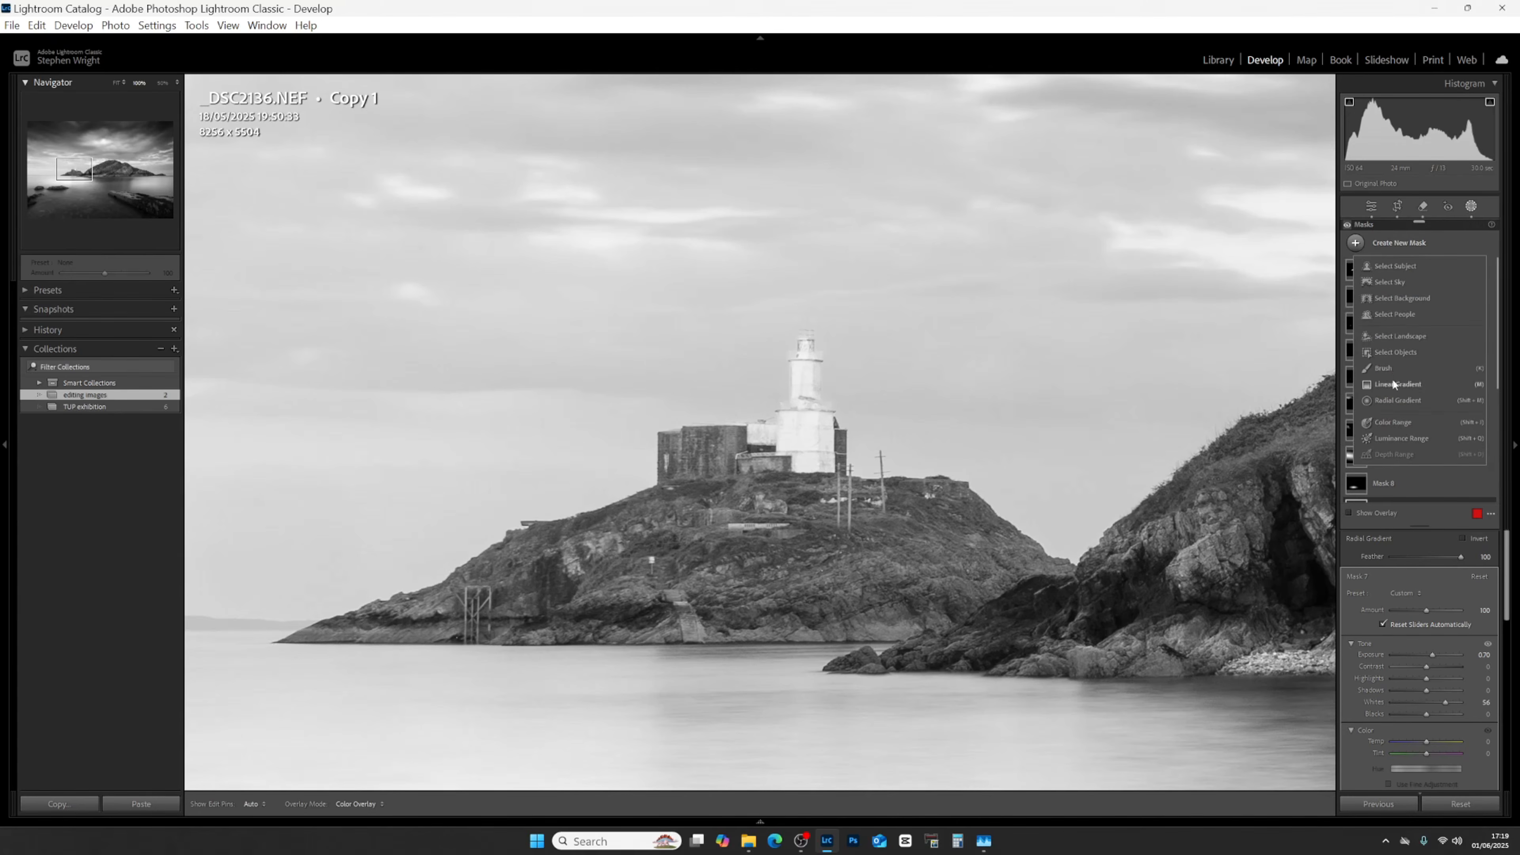
left_click(1401, 355)
mouse_move(800, 359)
left_mouse_down()
mouse_move(809, 442)
mouse_move(780, 423)
left_mouse_up()
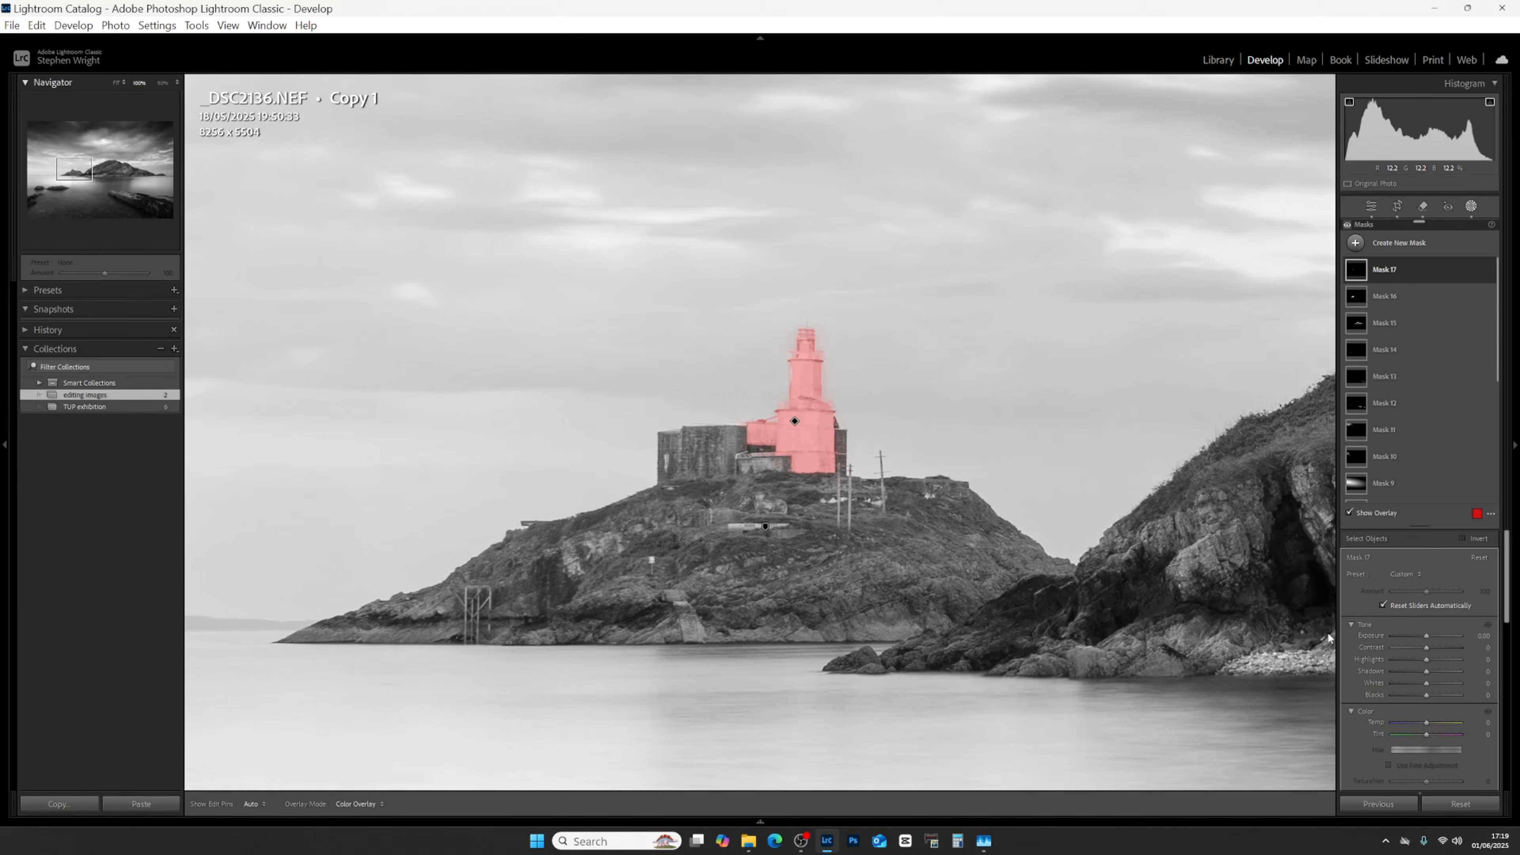
Set the lighthouse tower mask's Whites to about -18 and Blacks to -77, and fit the photo to the view.
left_click_drag(1426, 684, 1419, 684)
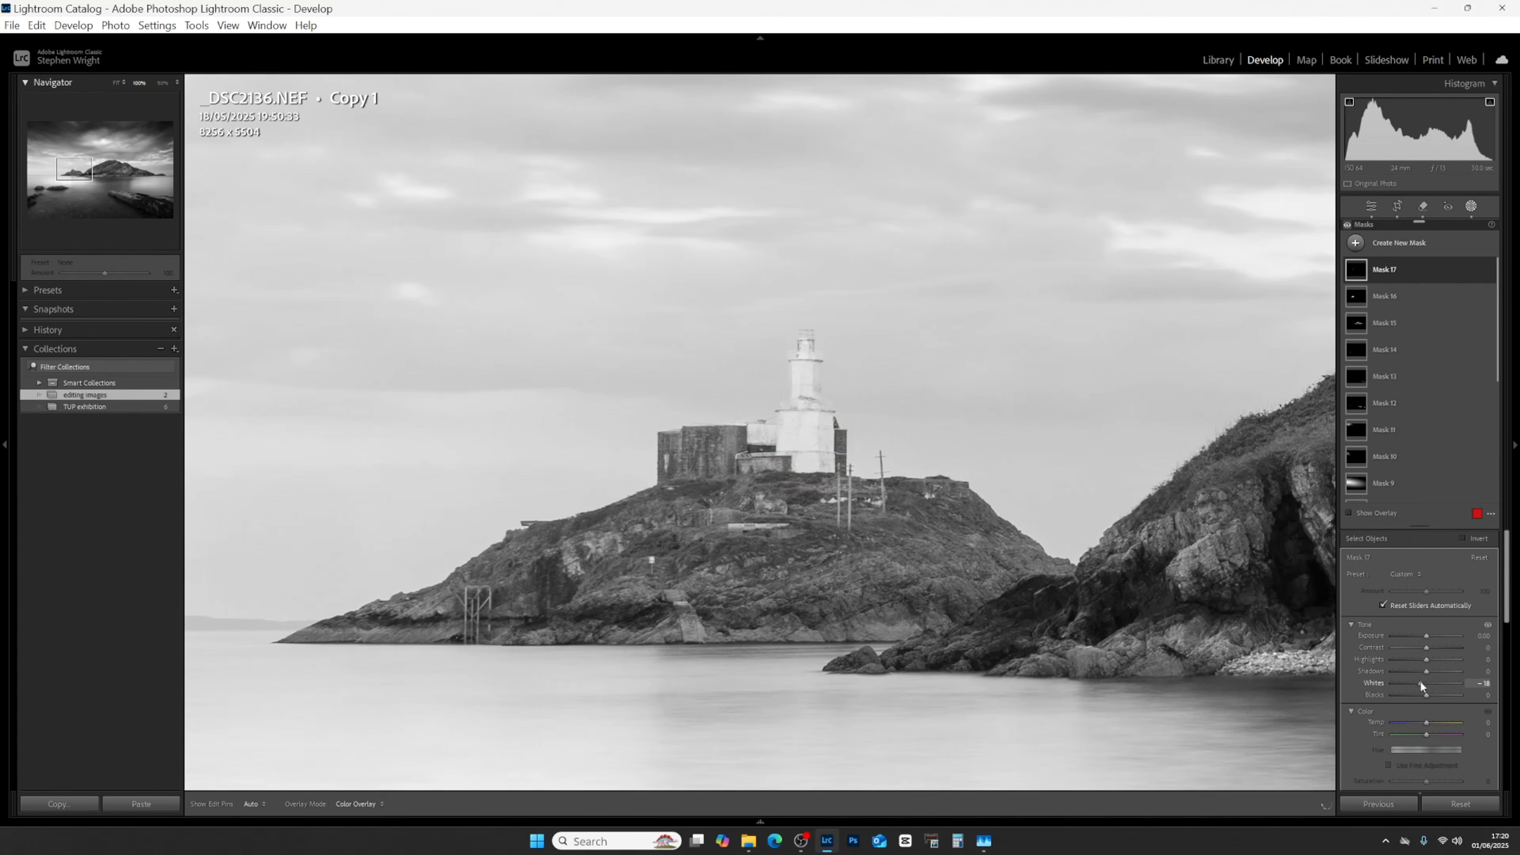
left_click_drag(1433, 694, 1417, 700)
left_click_drag(1409, 700, 1407, 700)
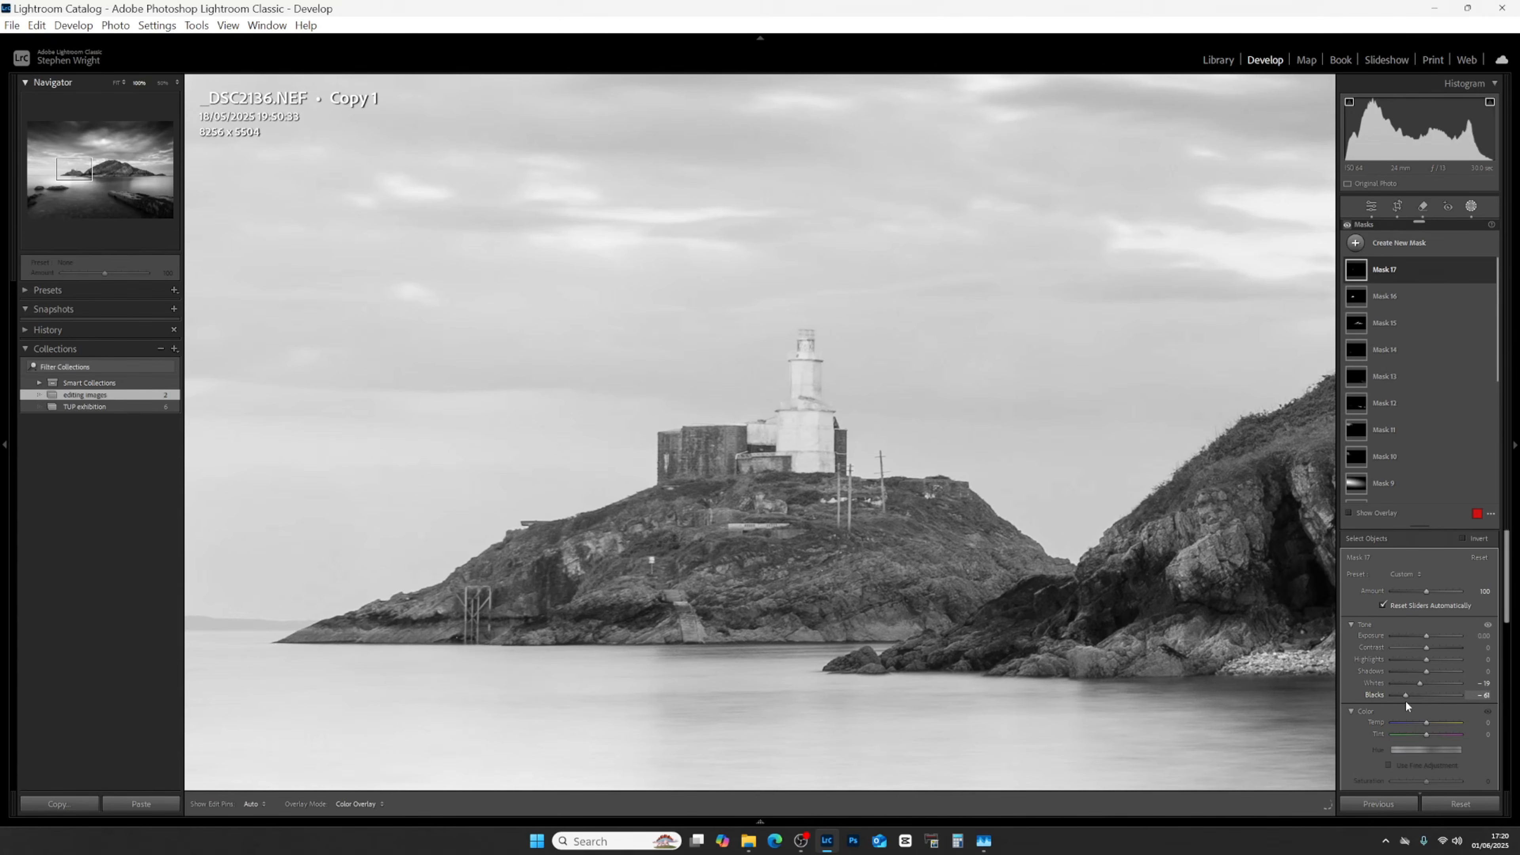
left_click_drag(1403, 702, 1403, 704)
left_click(118, 82)
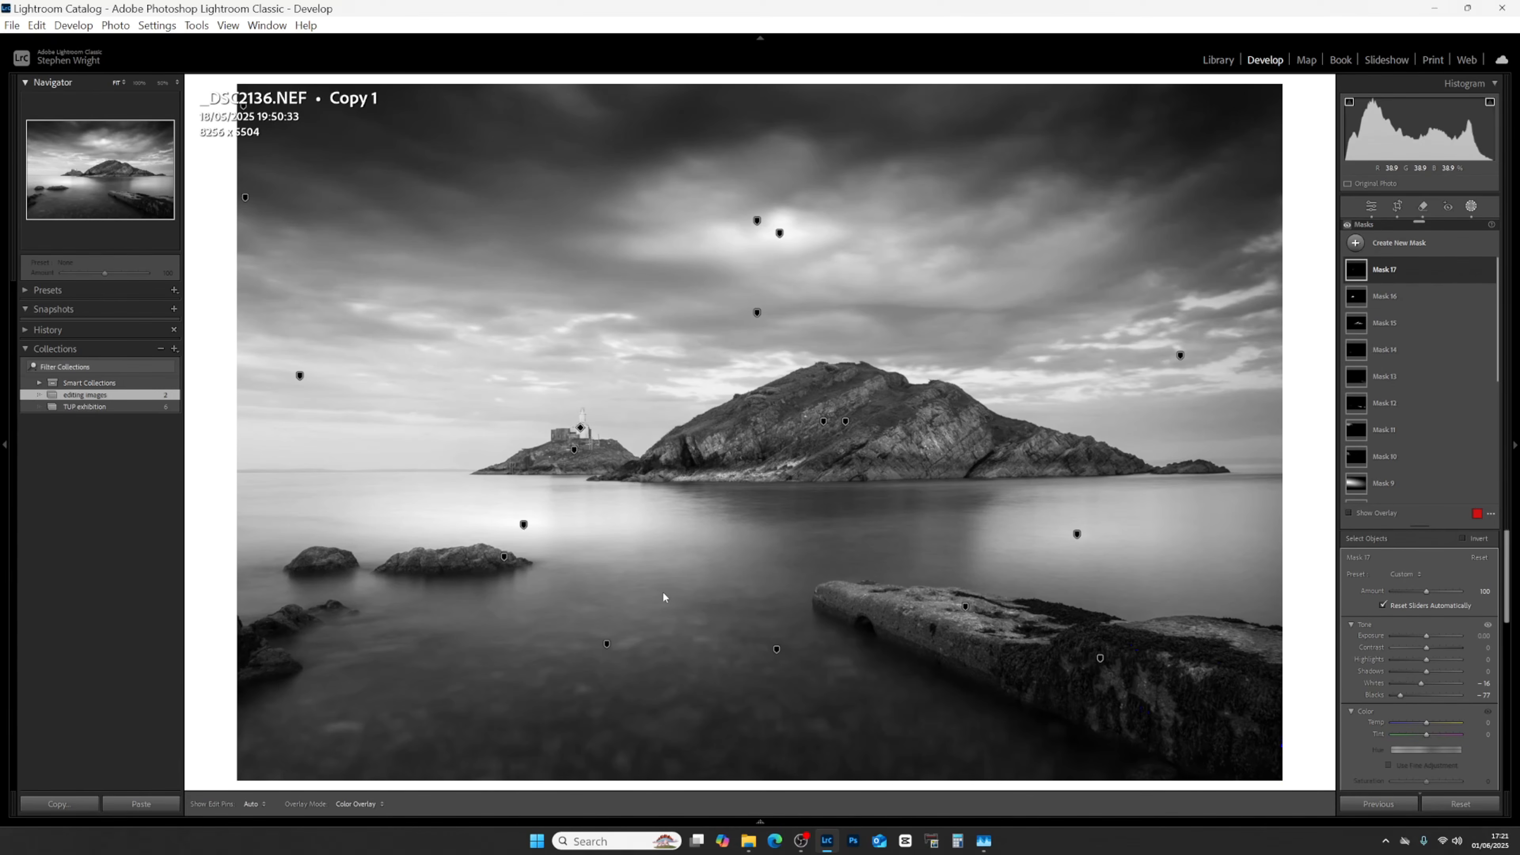
Select the radial mask on the foreground water and set its Whites to 82 and Exposure to 0.63.
left_click(606, 646)
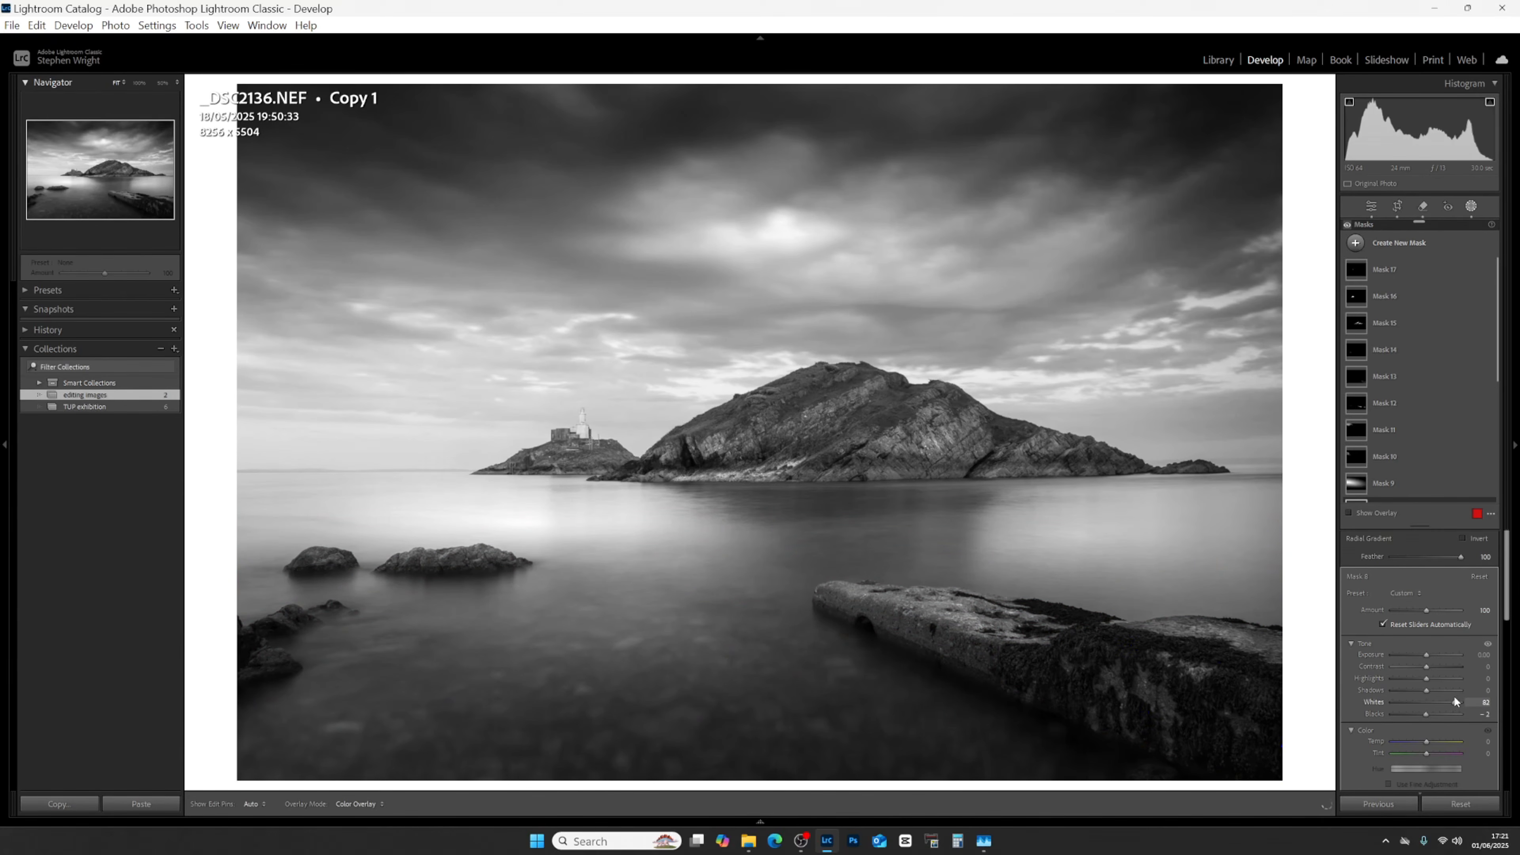
left_click_drag(1455, 700, 1452, 699)
left_click_drag(1438, 654, 1432, 655)
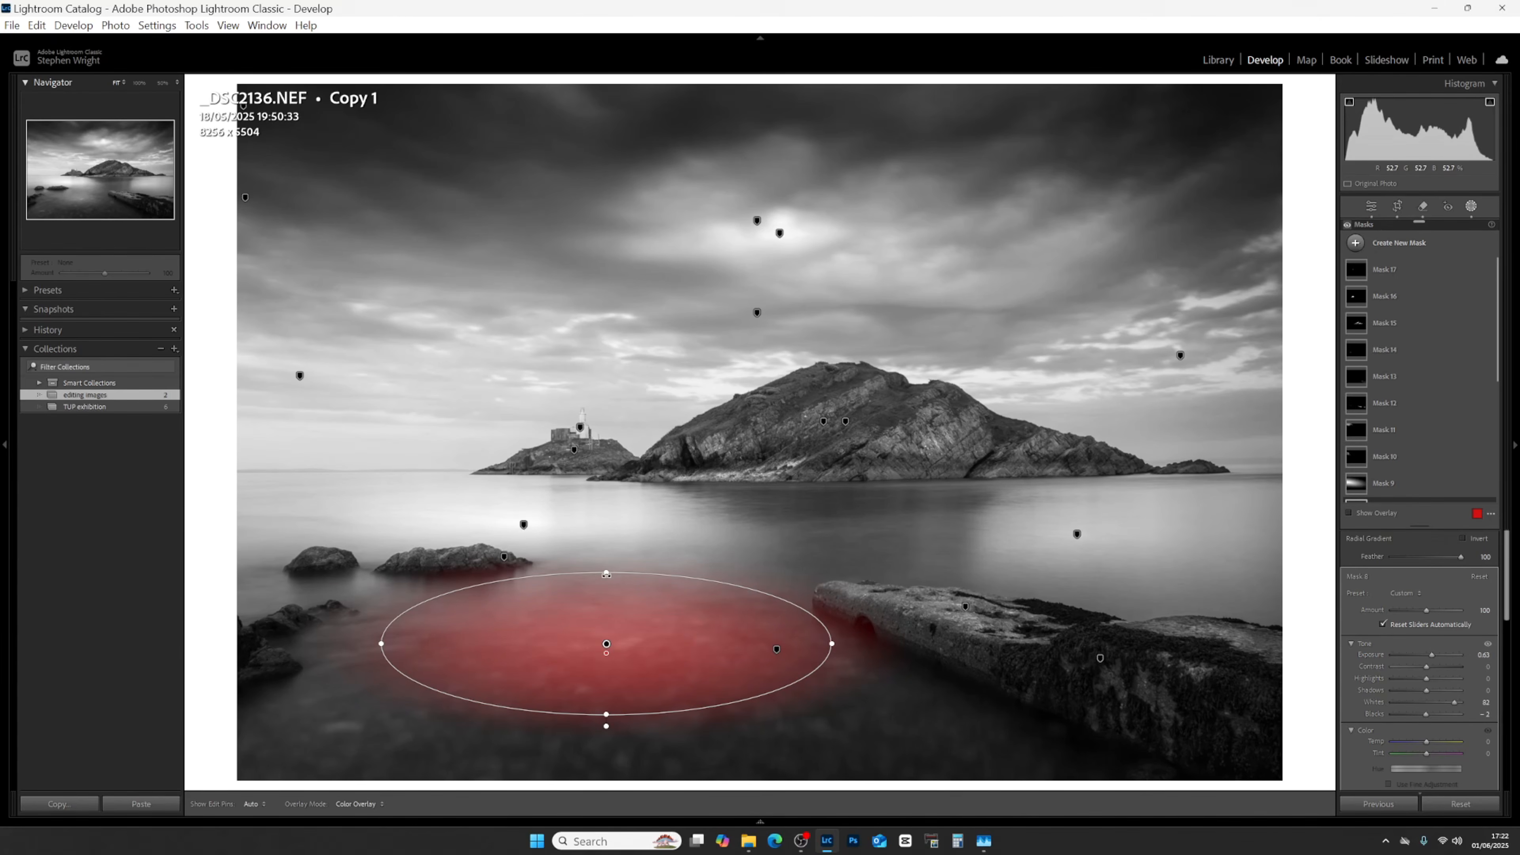
Heighten the foreground water mask's ellipse and widen it toward the large rock slab, lowering its Whites.
left_click_drag(607, 571, 607, 554)
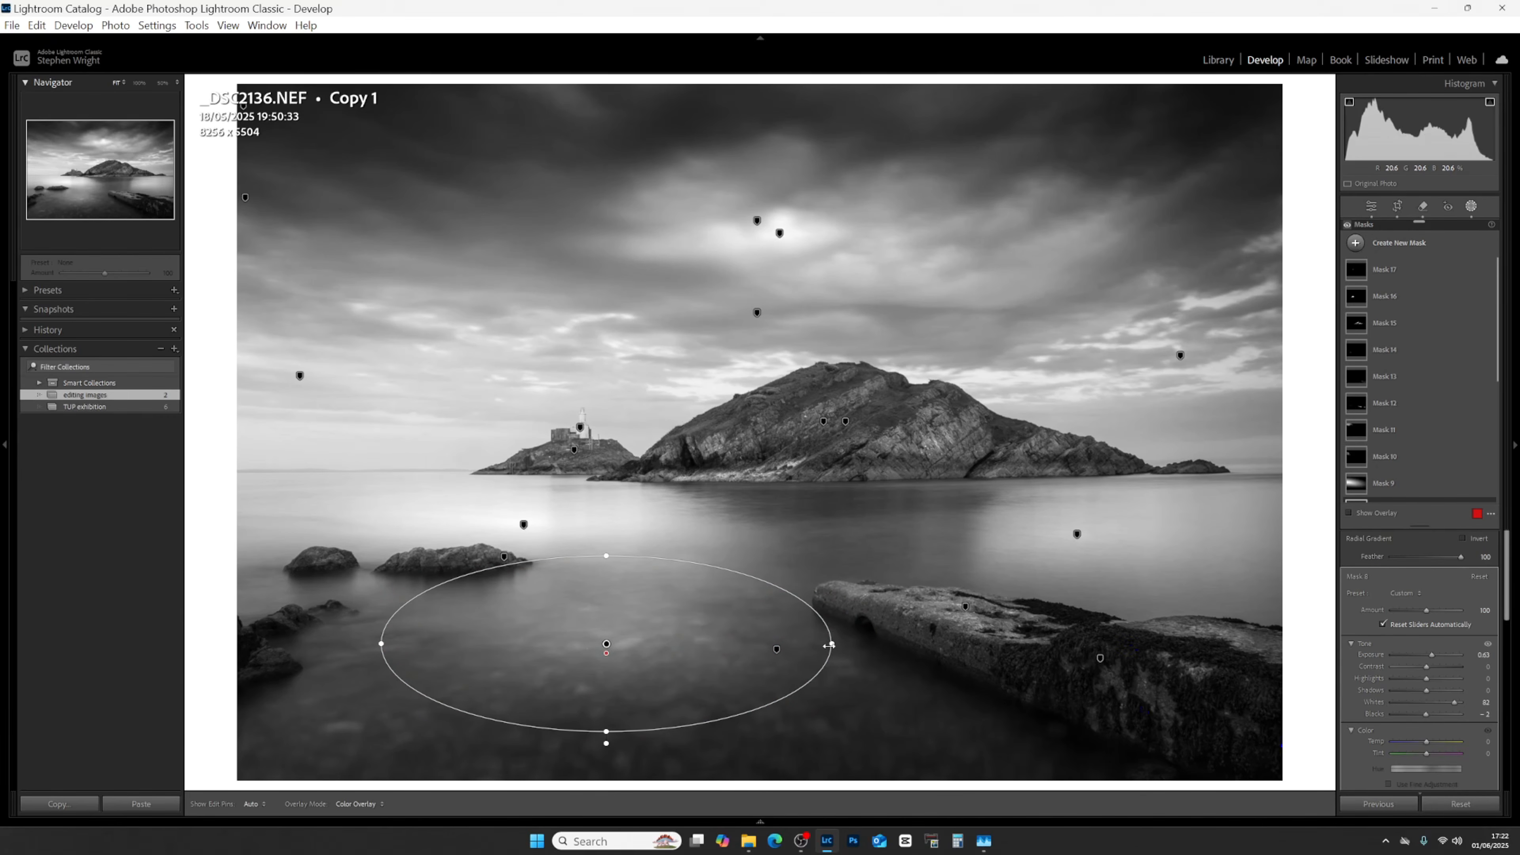
left_click_drag(858, 647, 776, 646)
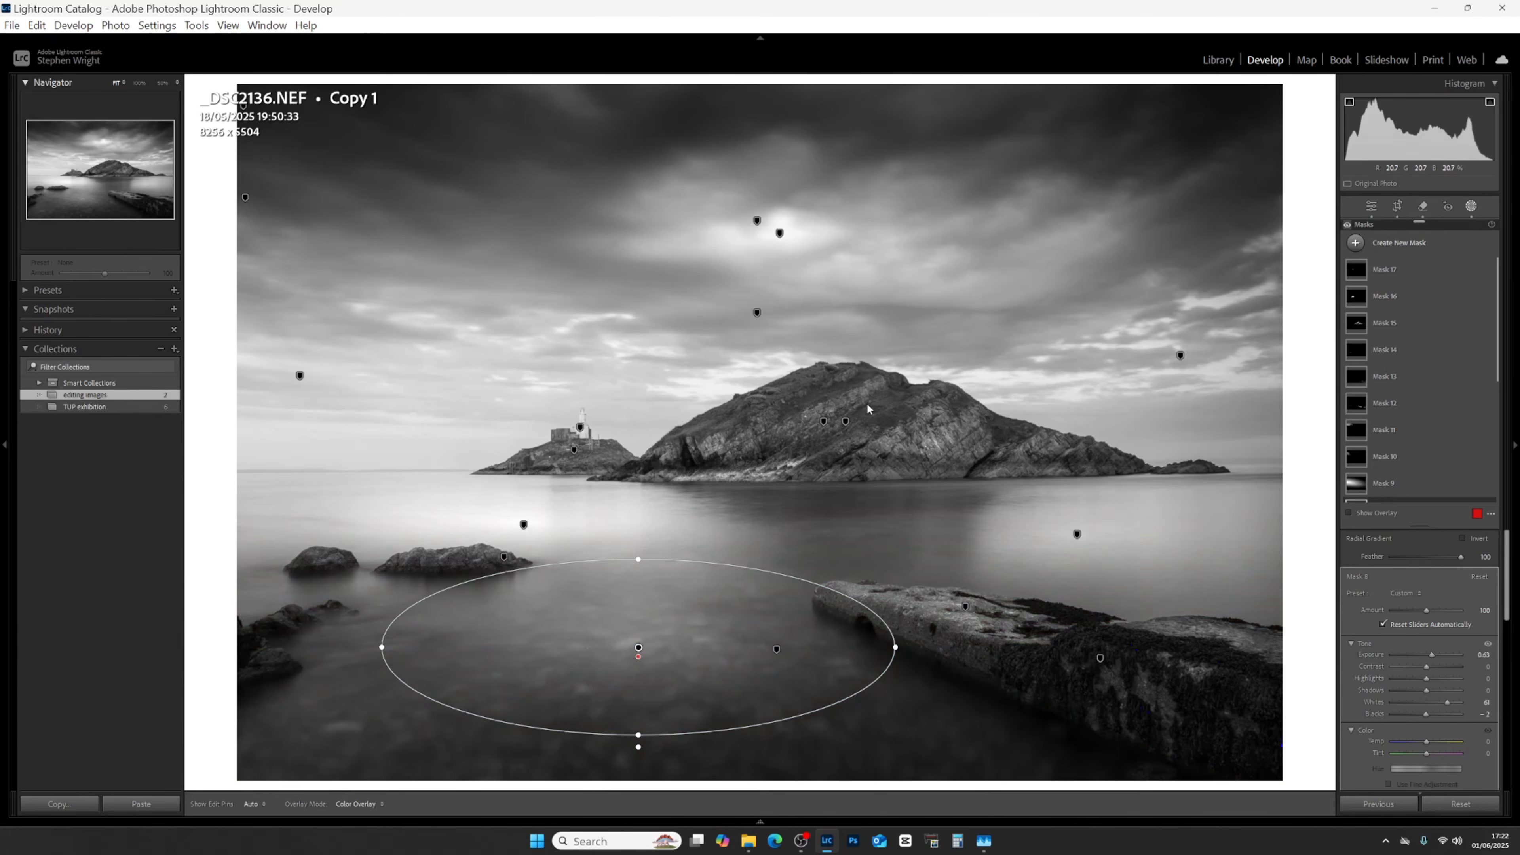
Create a new object mask covering the whole central island.
left_click(1385, 323)
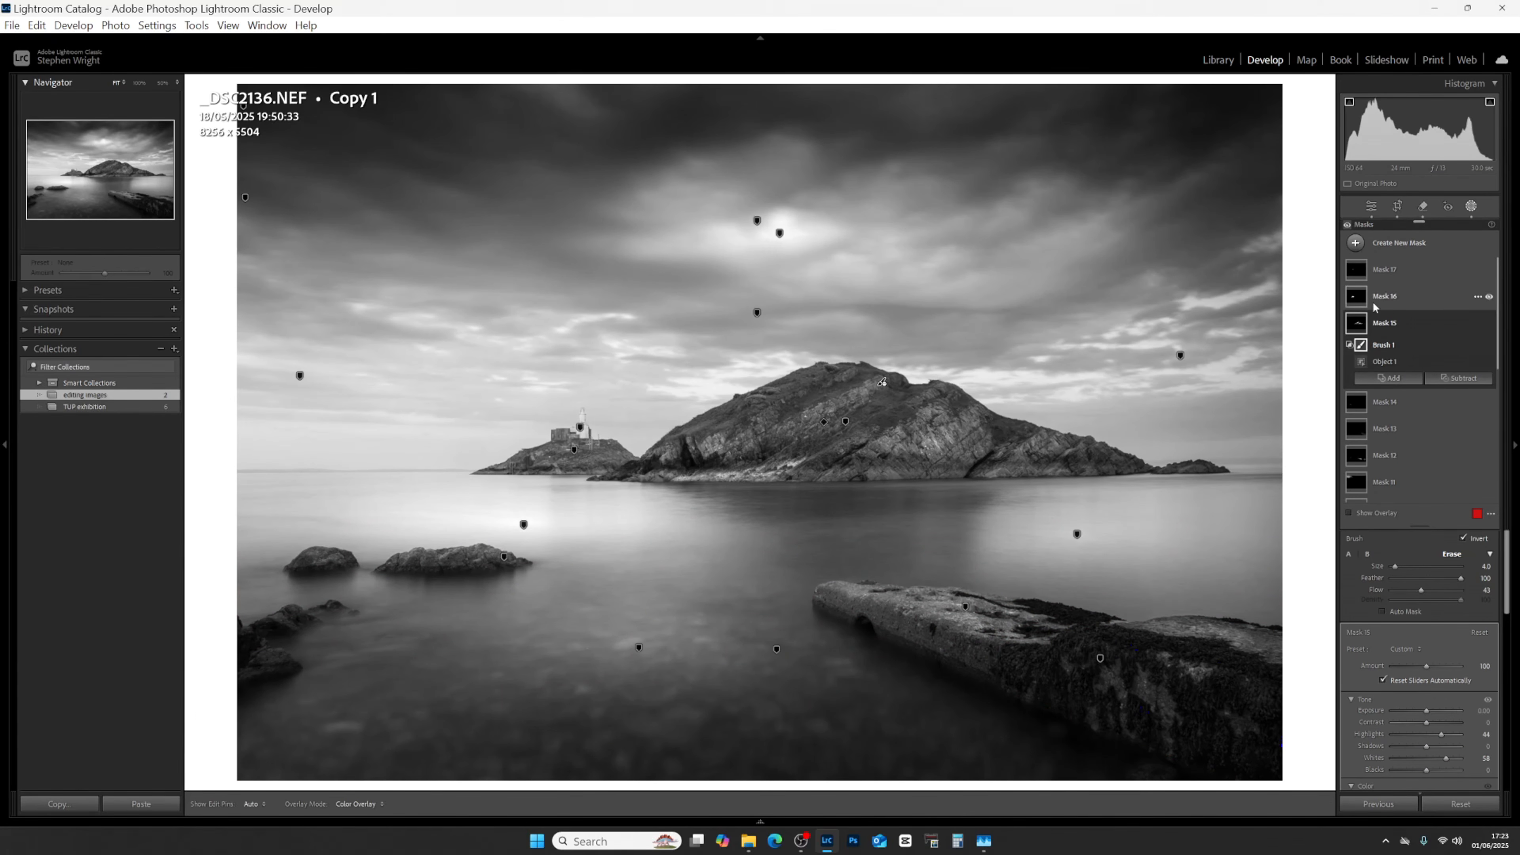
left_click(1403, 245)
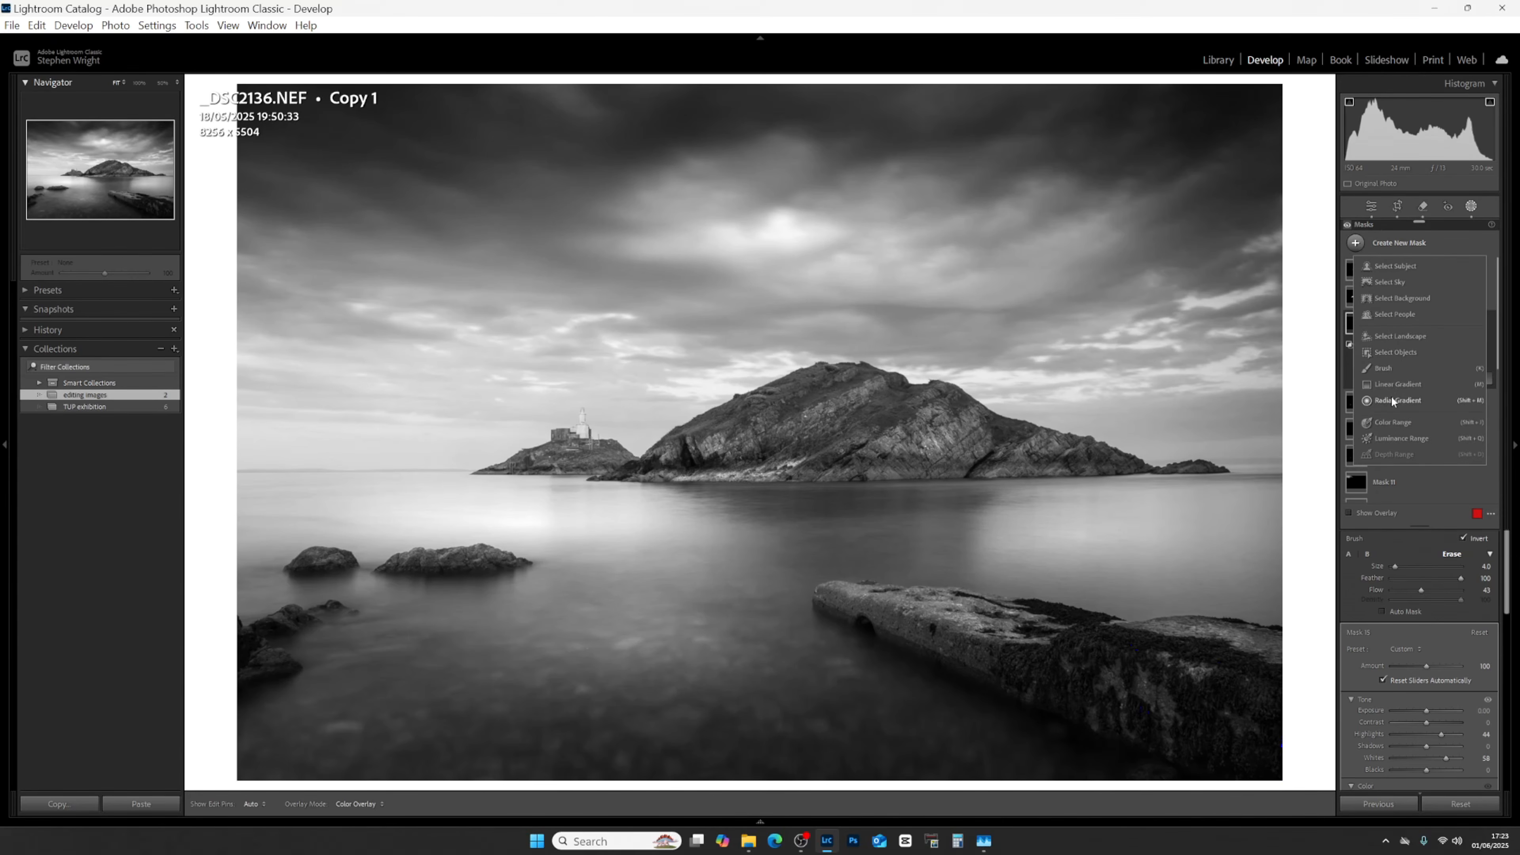
left_click(1376, 364)
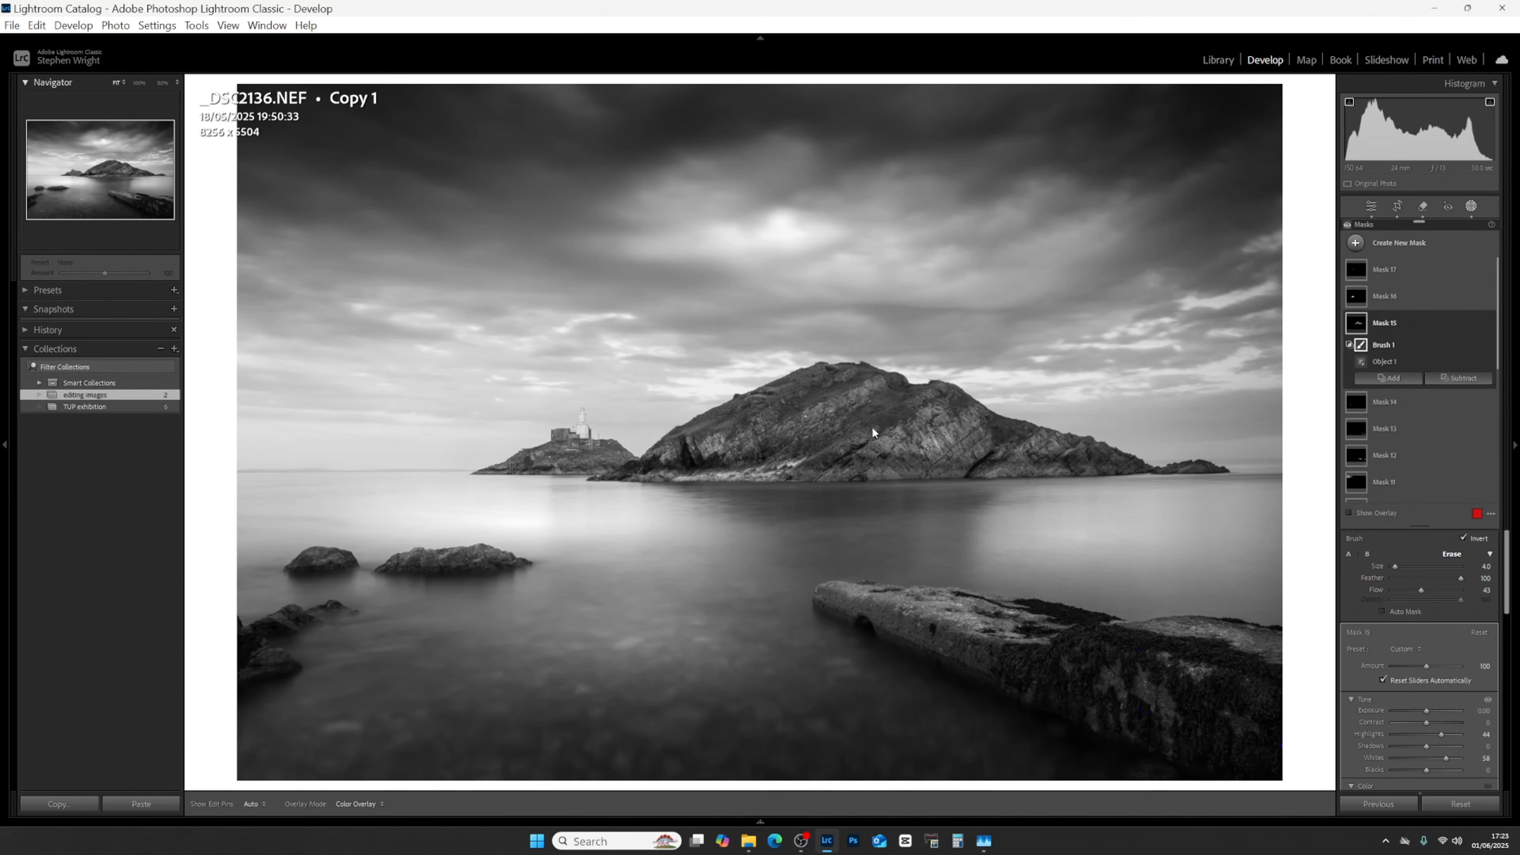
mouse_move(841, 360)
left_mouse_down()
mouse_move(607, 474)
mouse_move(1149, 474)
mouse_move(848, 361)
mouse_move(775, 399)
mouse_move(893, 395)
mouse_move(980, 414)
mouse_move(739, 414)
mouse_move(1019, 429)
mouse_move(678, 456)
mouse_move(1071, 458)
left_mouse_up()
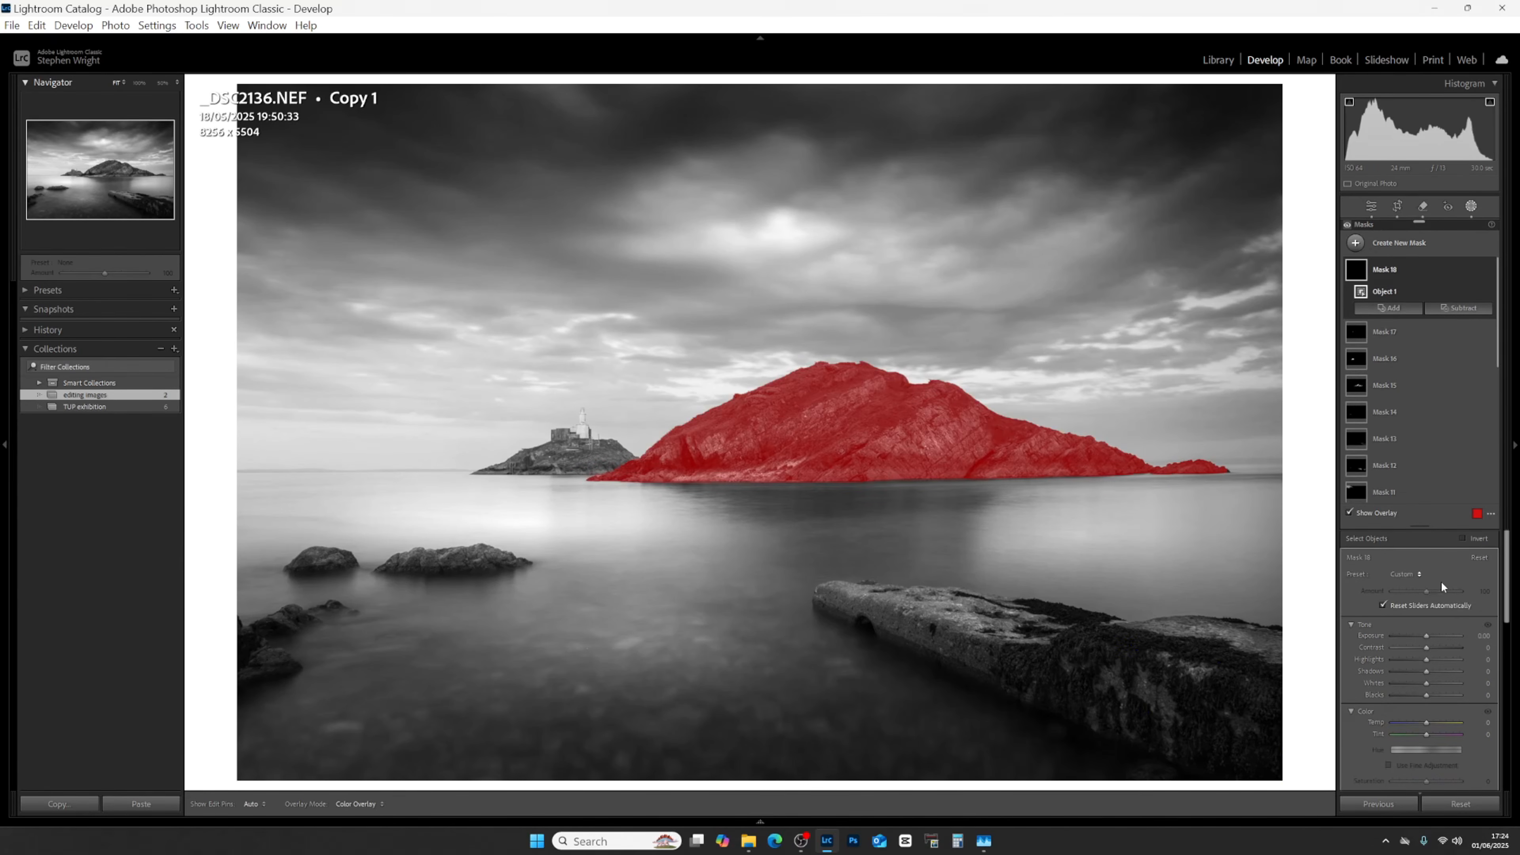
Shape an S-curve on the central island mask, with a lowered shadow point and a highlight point at about 190/200.
scroll(1437, 599, "down", 5)
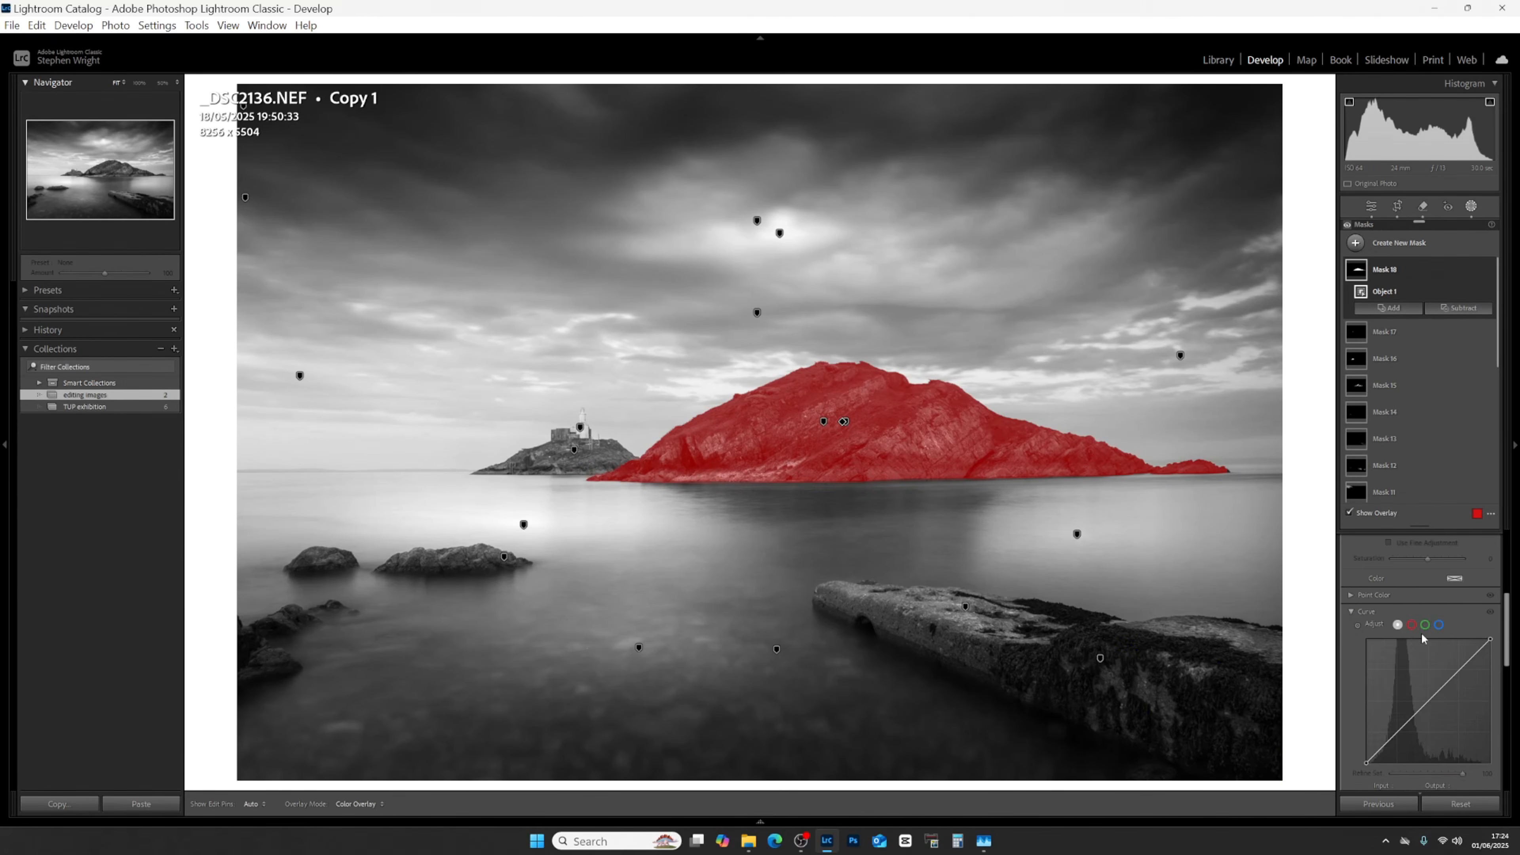
left_click(1398, 733)
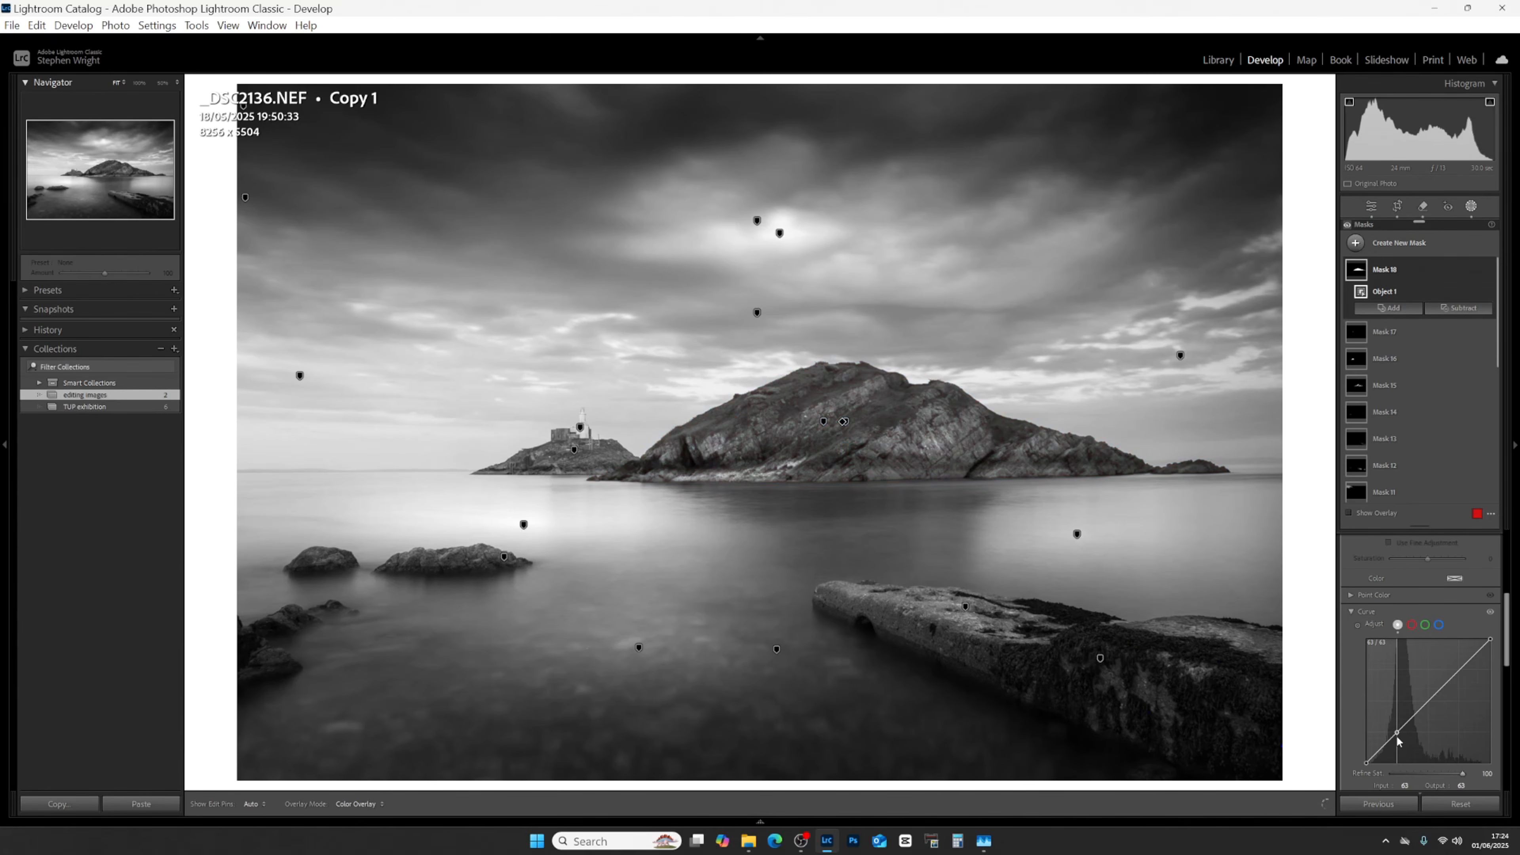
left_click_drag(1398, 738, 1400, 741)
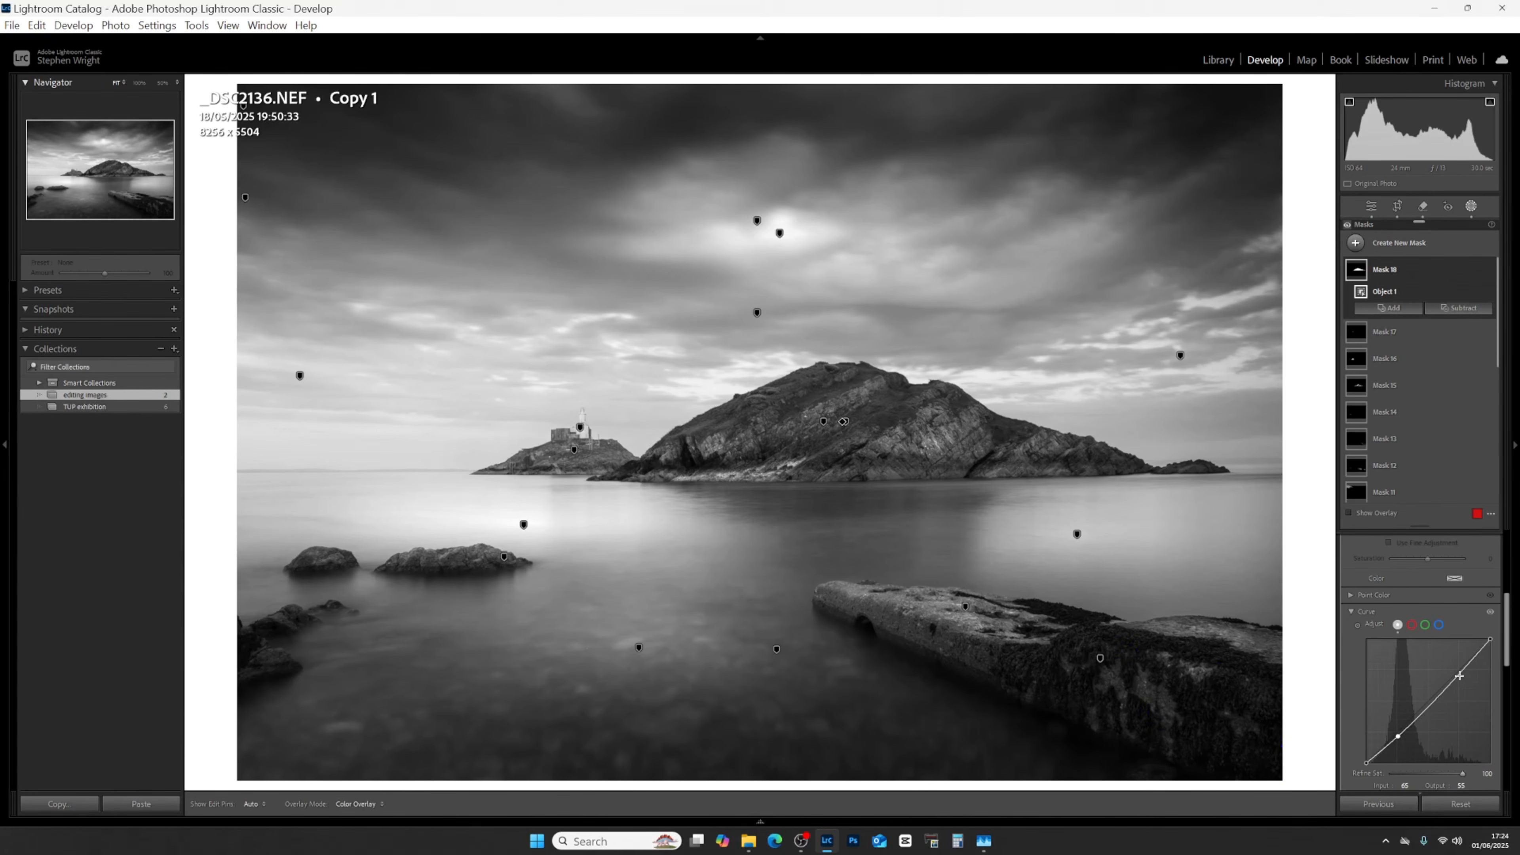
left_click(1459, 676)
left_click_drag(1459, 675, 1461, 670)
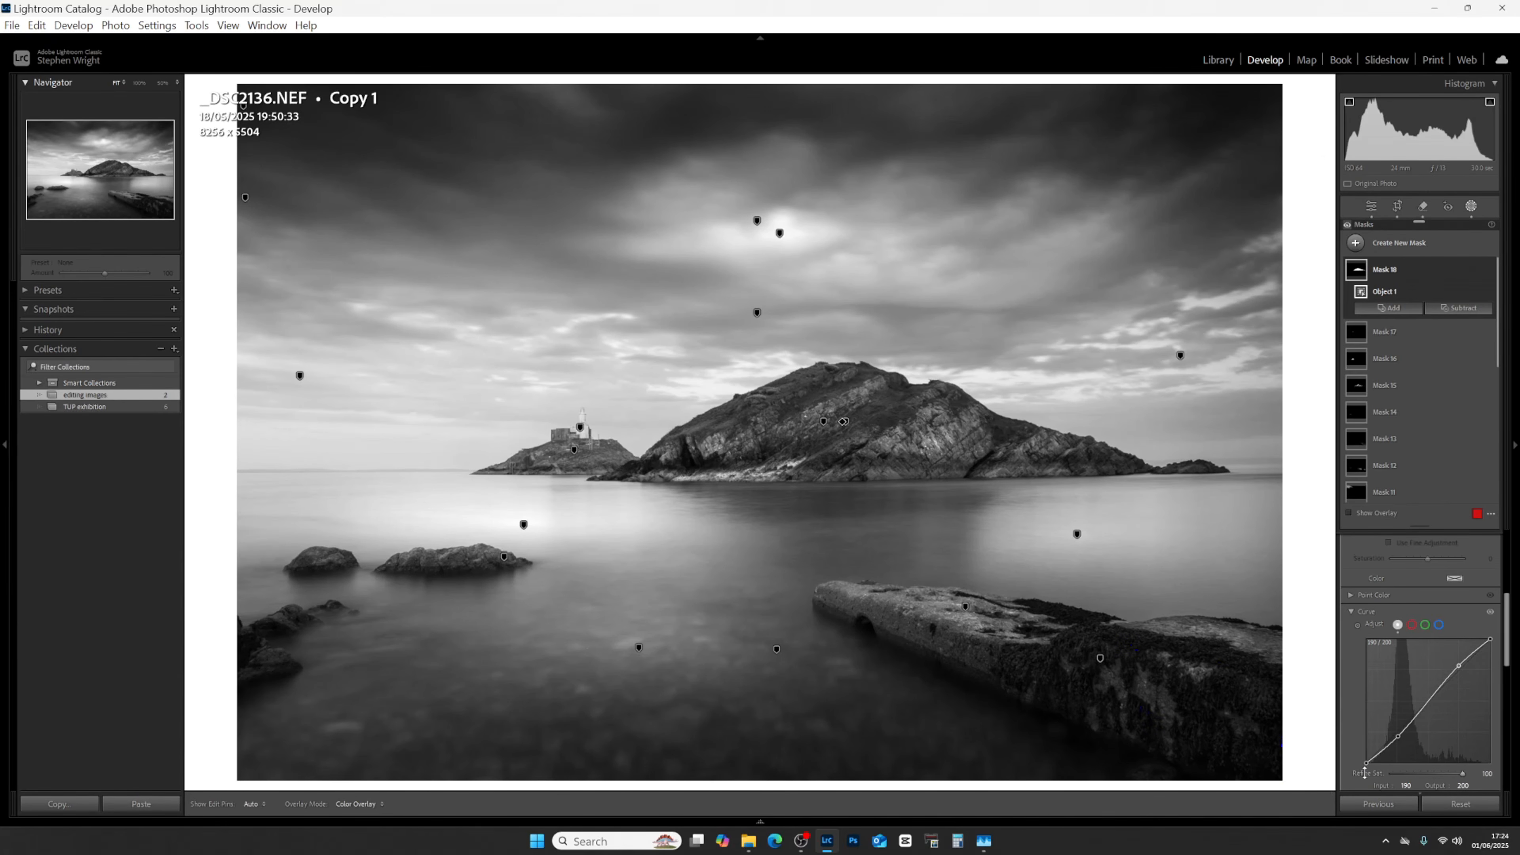
Lift the island curve's black point, raise its shadow point to about 66/62 and add a highlight point at 223/233.
left_click_drag(1367, 763, 1366, 757)
left_click(1400, 738)
left_click_drag(1400, 741, 1399, 734)
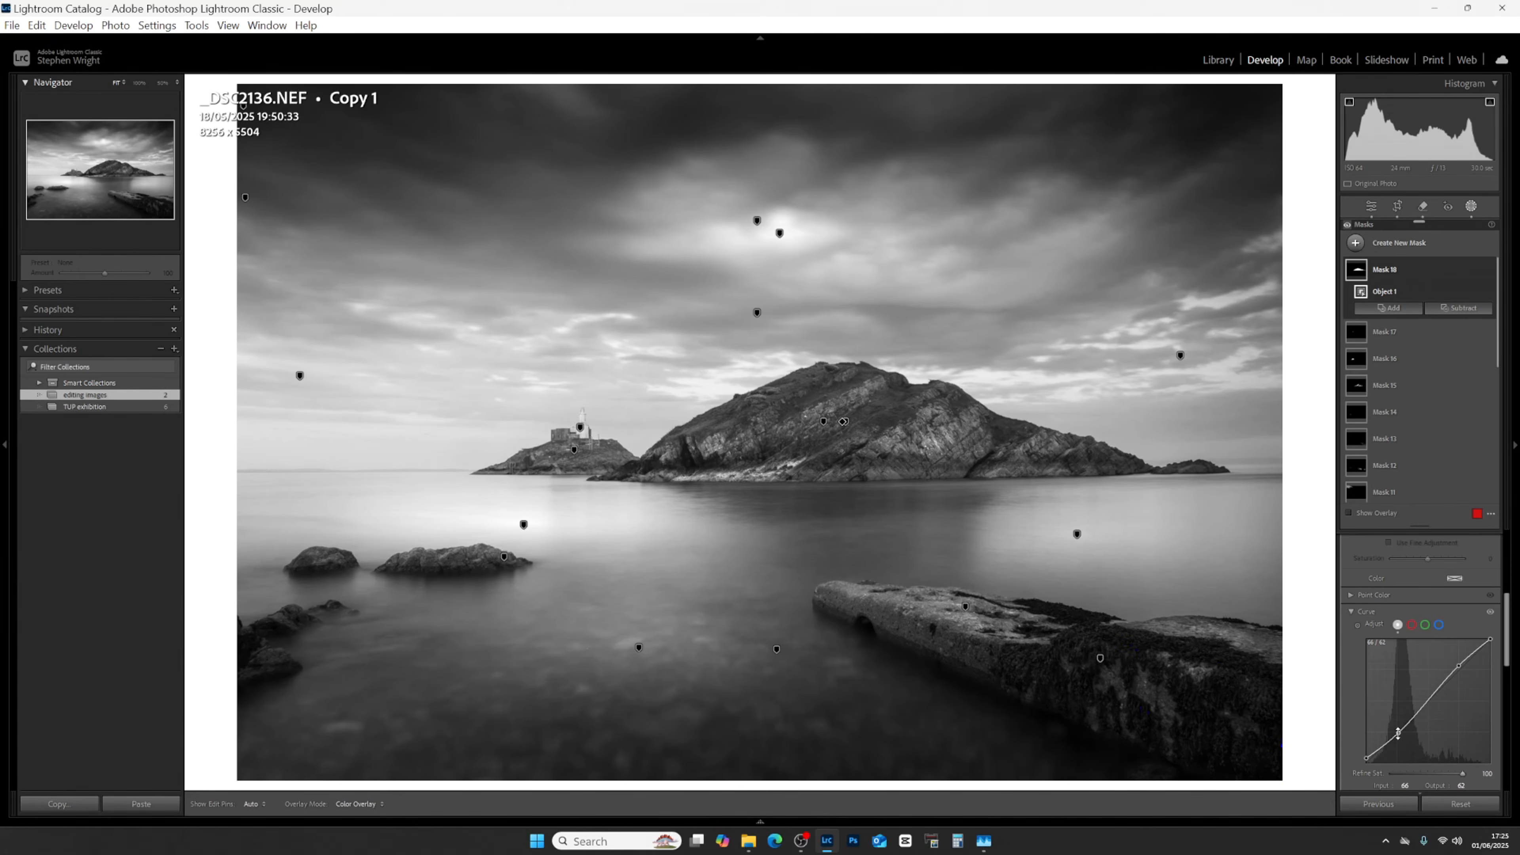
left_click(1476, 651)
left_click_drag(1476, 651, 1476, 651)
Compare the central island with and without its mask's curve adjustment.
left_click(1490, 612)
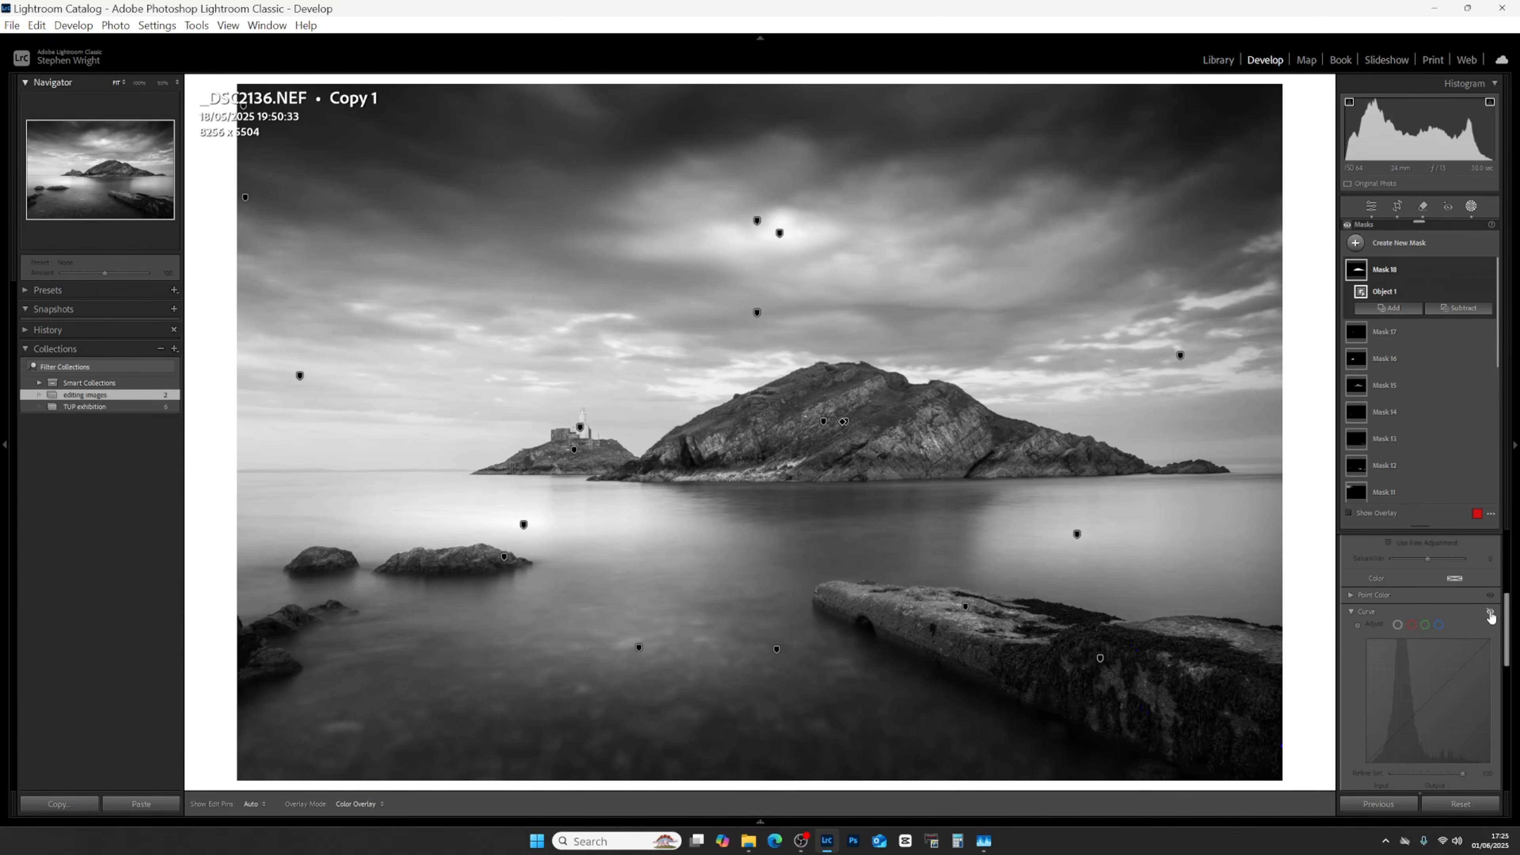
left_click(1490, 613)
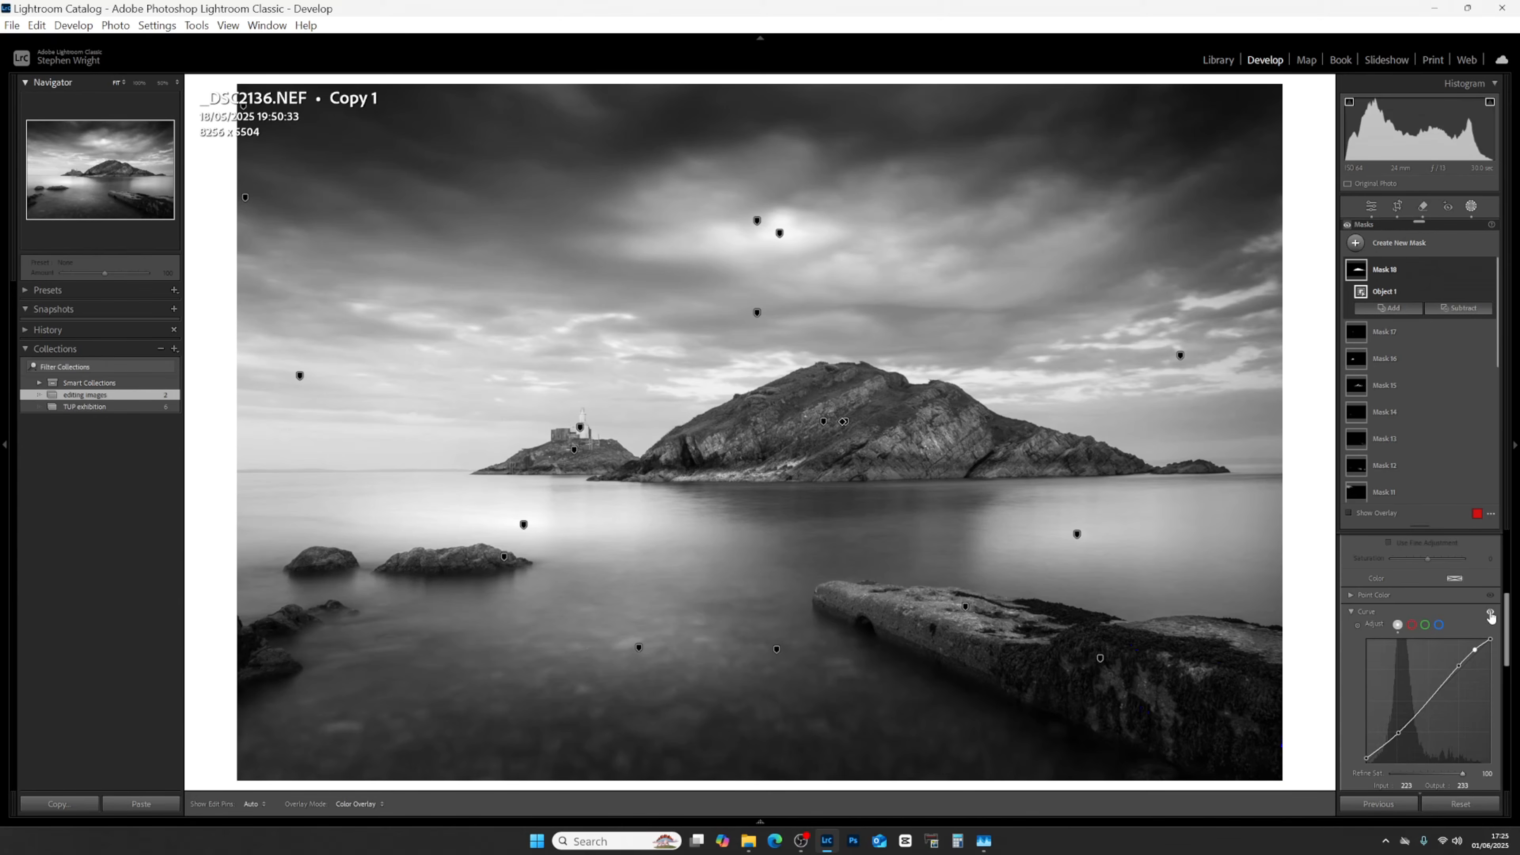
left_click(1491, 613)
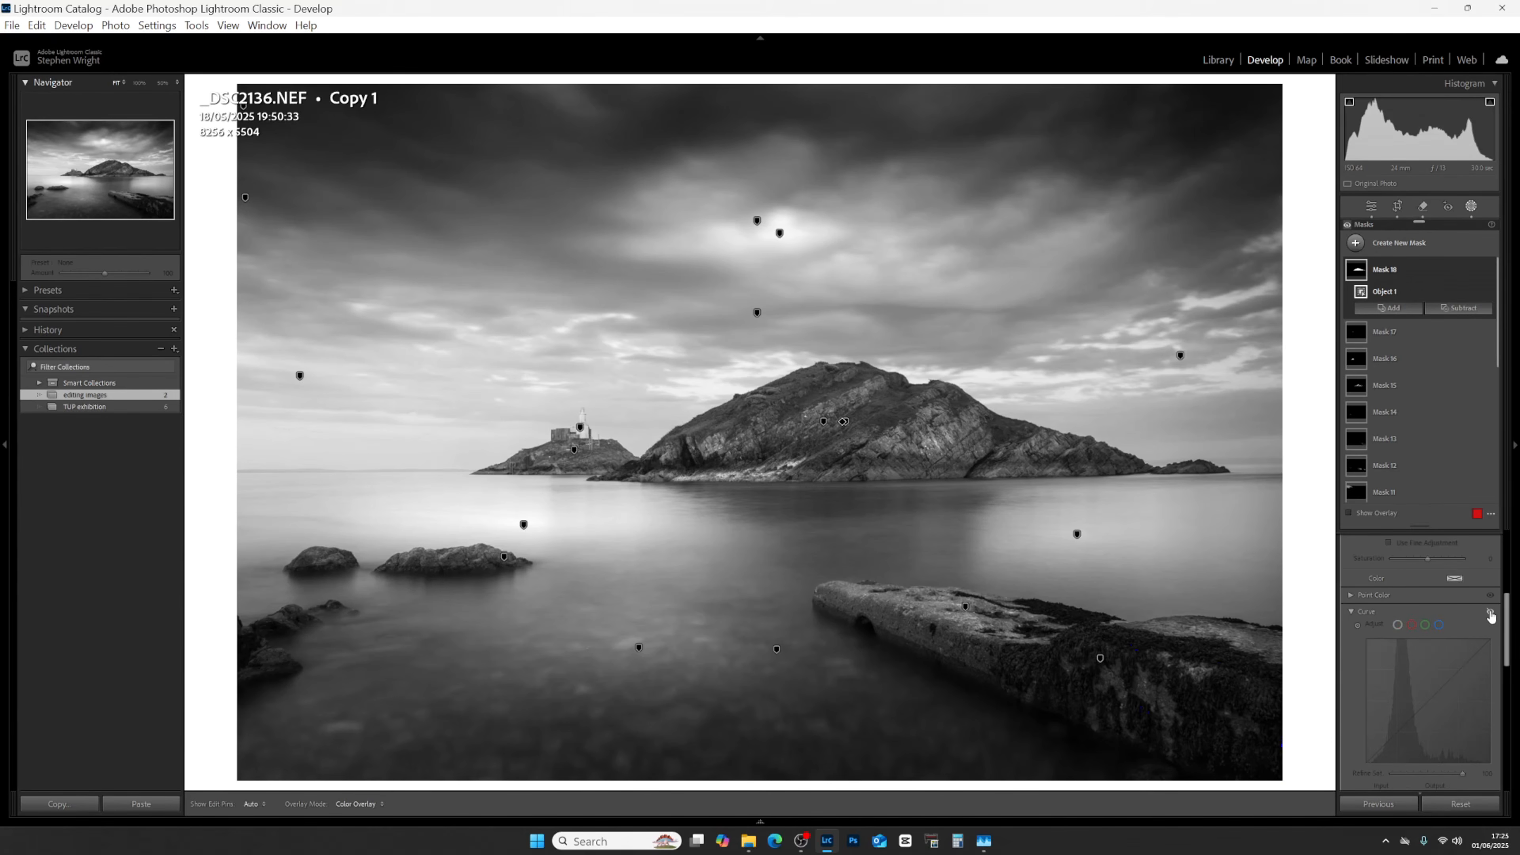
left_click(1491, 613)
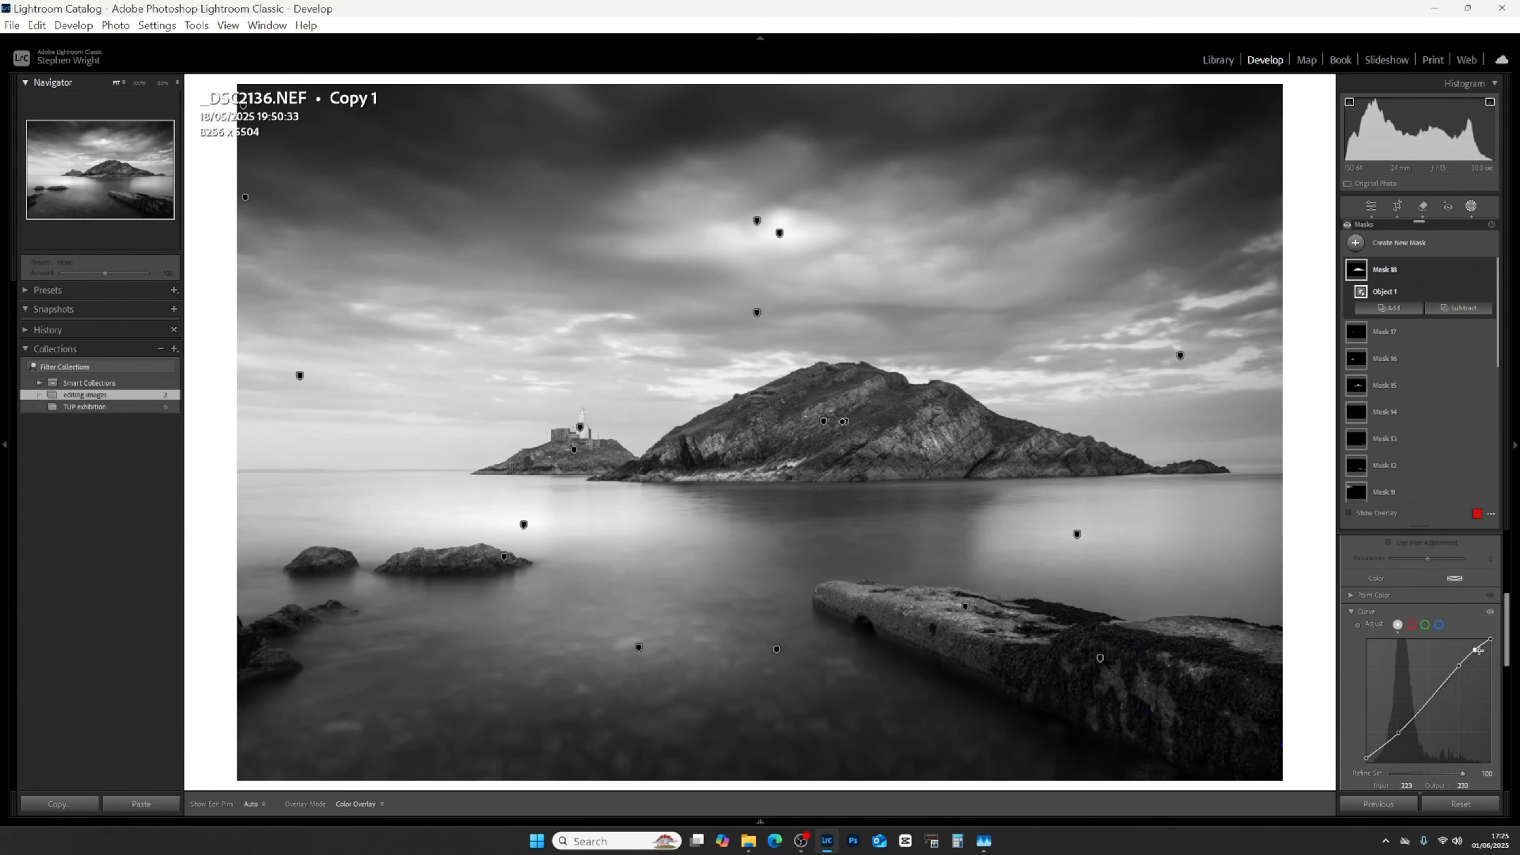
Raise the island curve's upper point to about 183/208 and its shadow point to about 65/67.
left_click_drag(1478, 652, 1457, 665)
left_click(1458, 665)
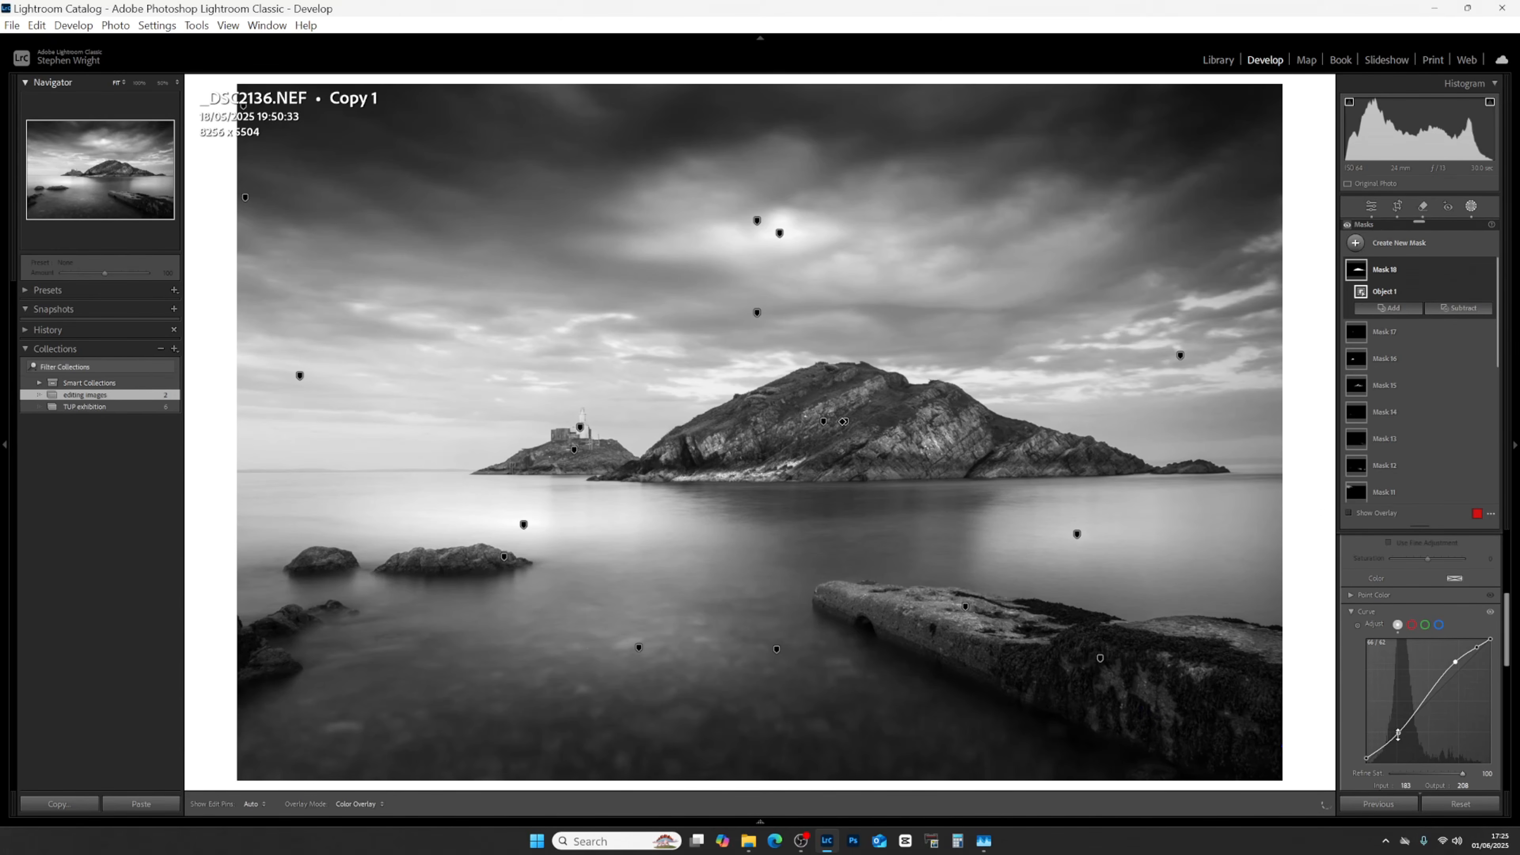
left_click_drag(1398, 734, 1399, 737)
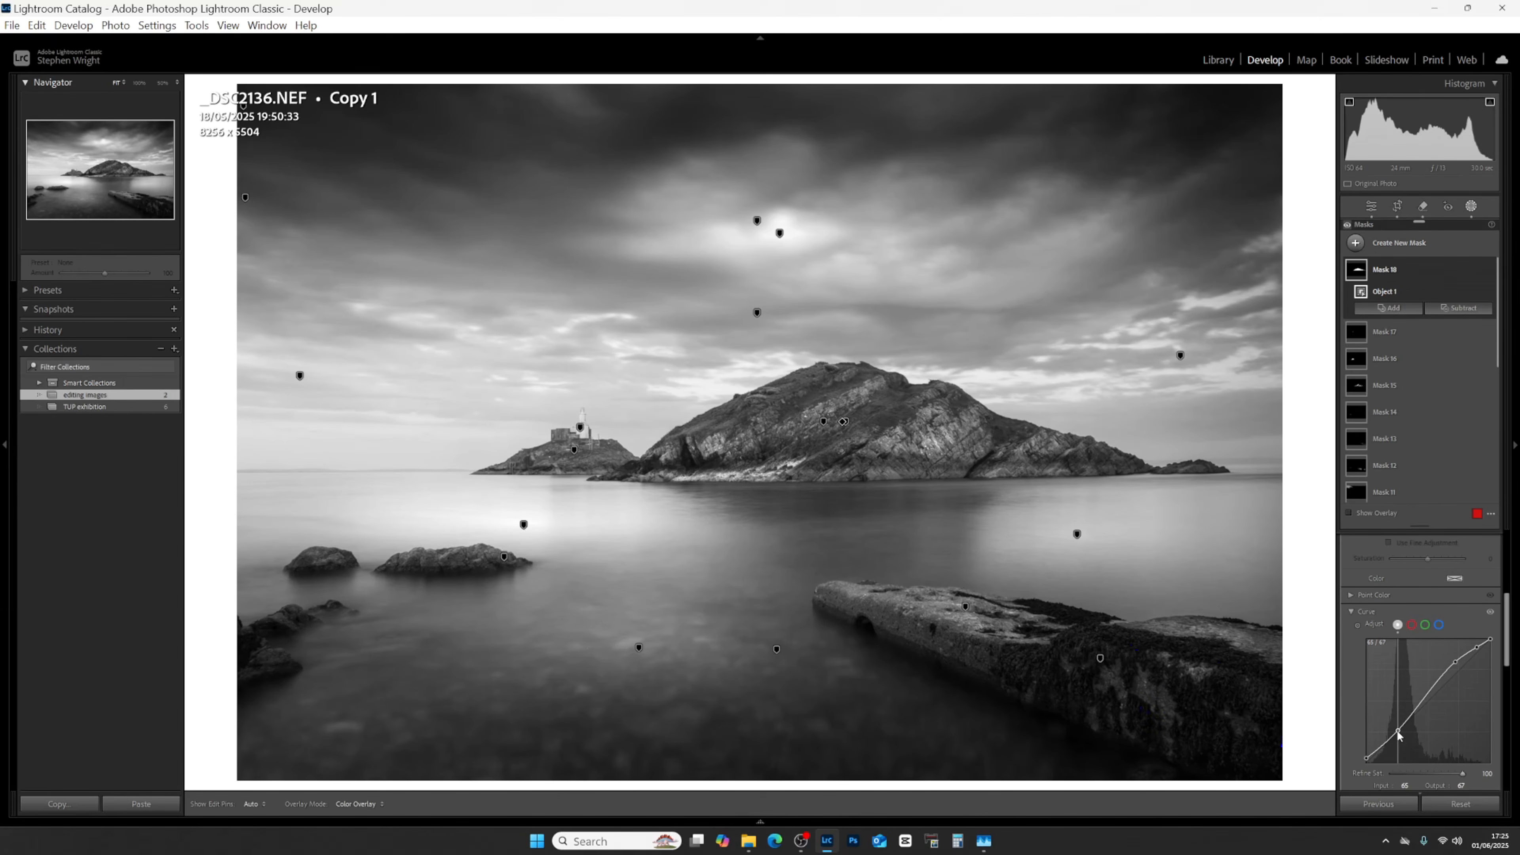
left_click_drag(1400, 737, 1398, 734)
Fine-tune the central island mask's overall Amount, close masking and fit the whole photo to the view.
scroll(1452, 601, "up", 5)
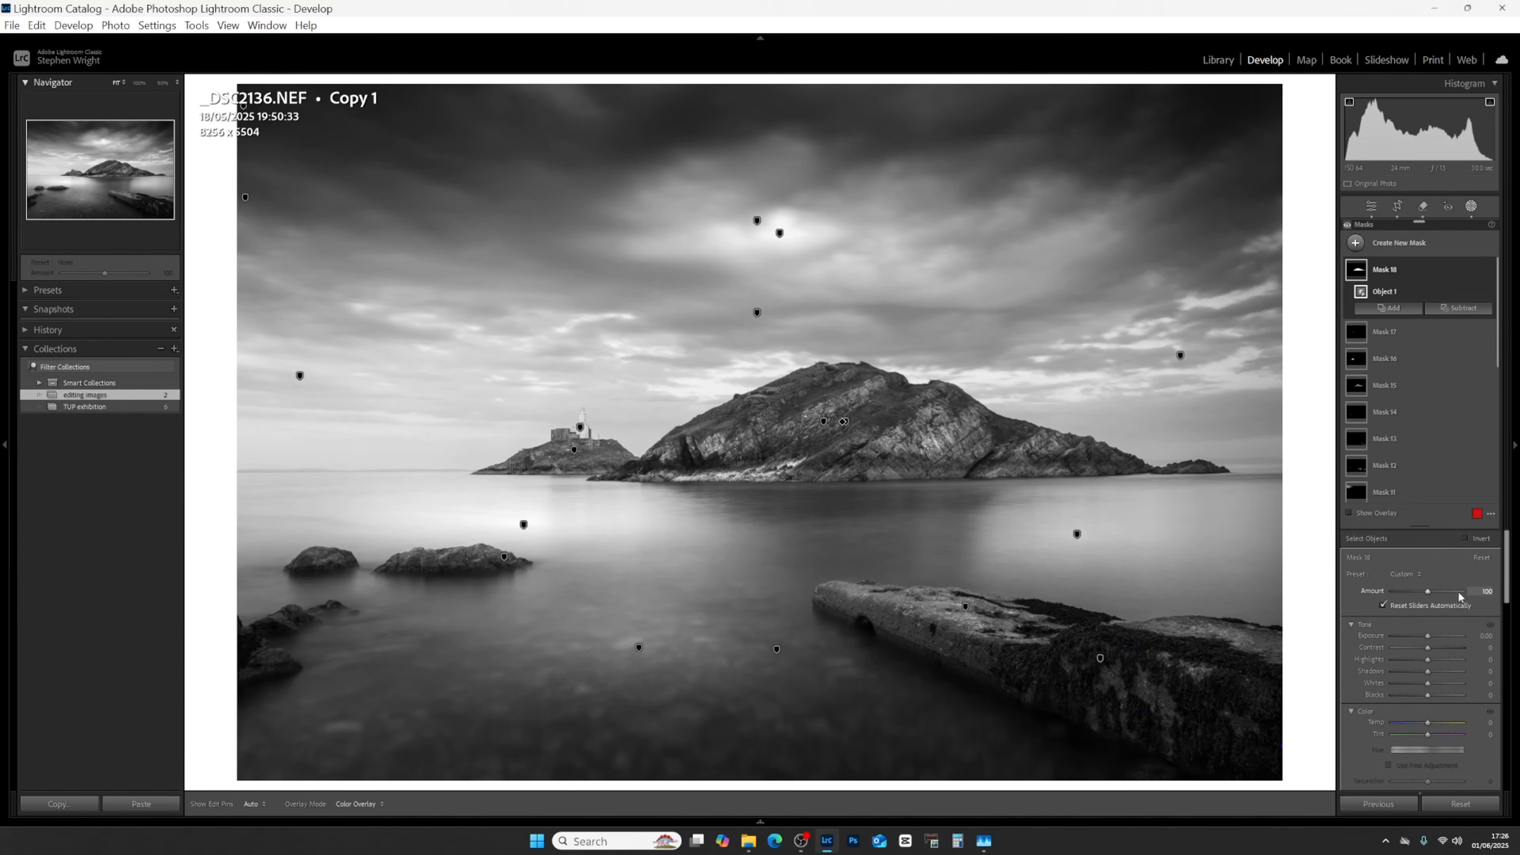
left_click_drag(1431, 592, 1427, 592)
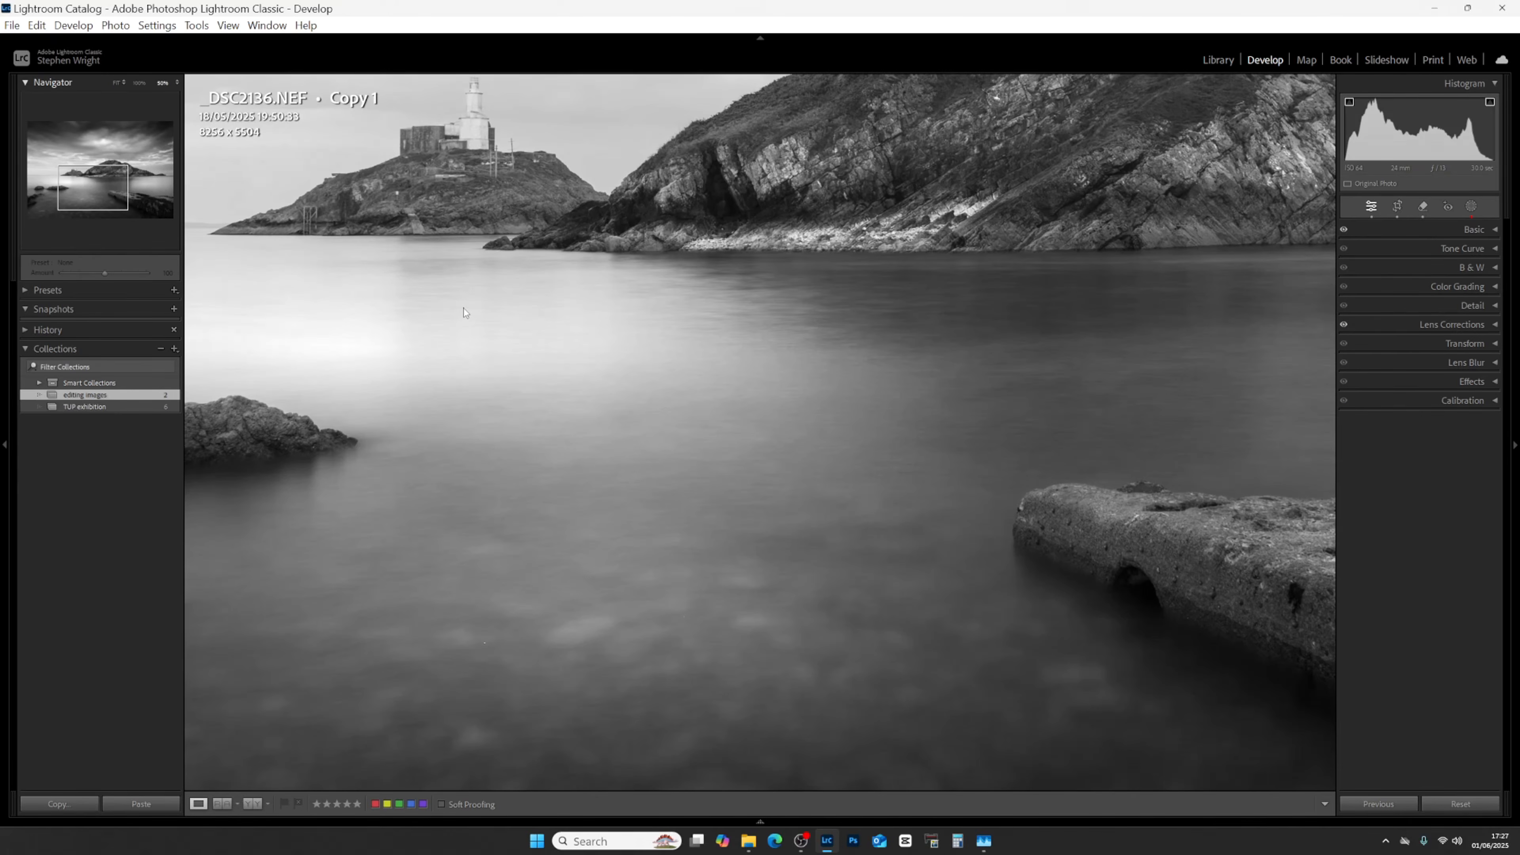
left_click(114, 82)
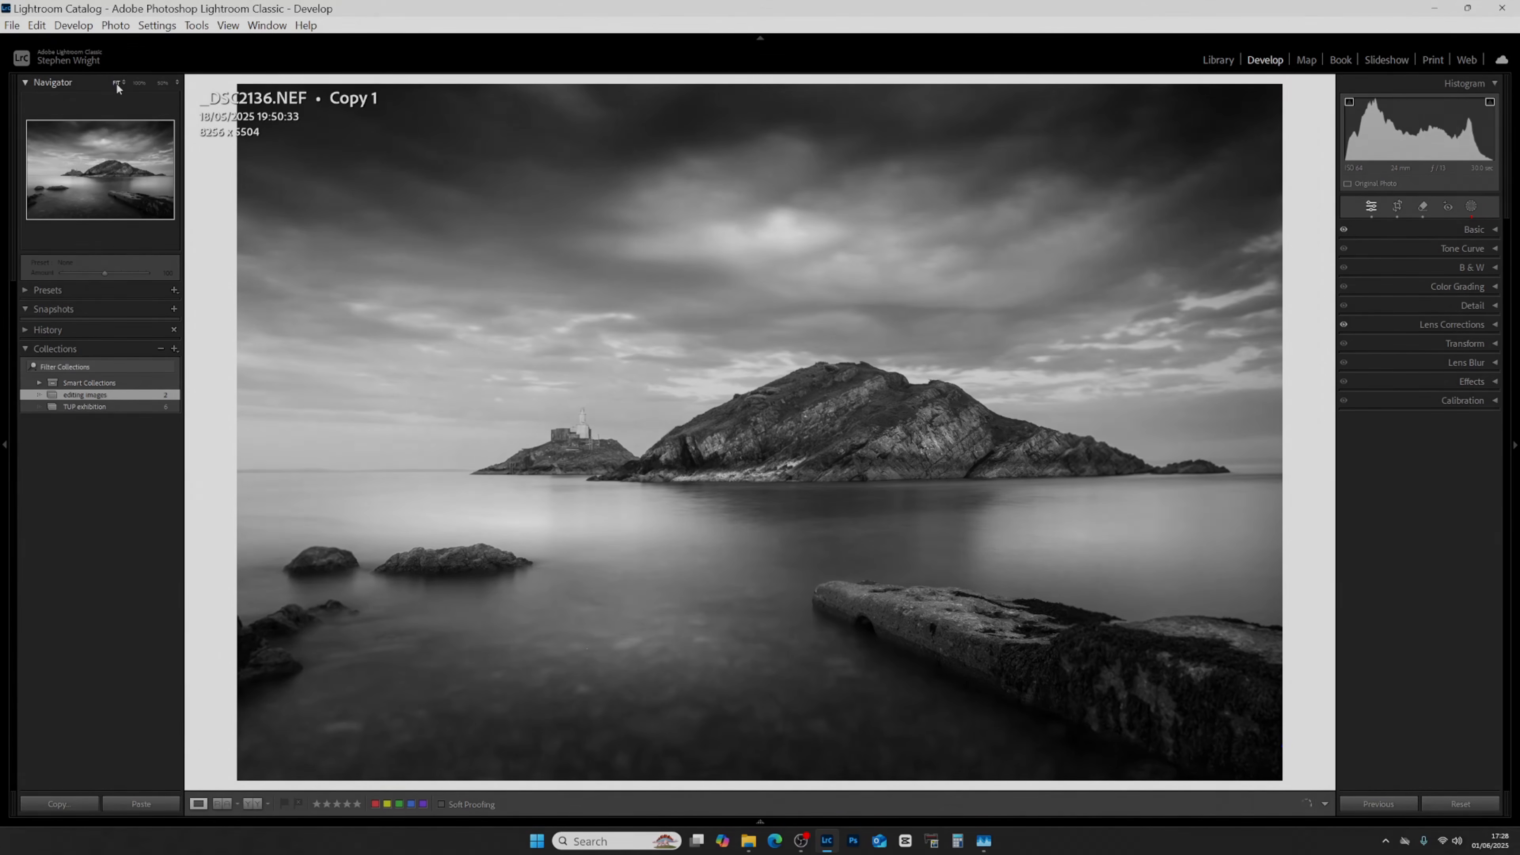